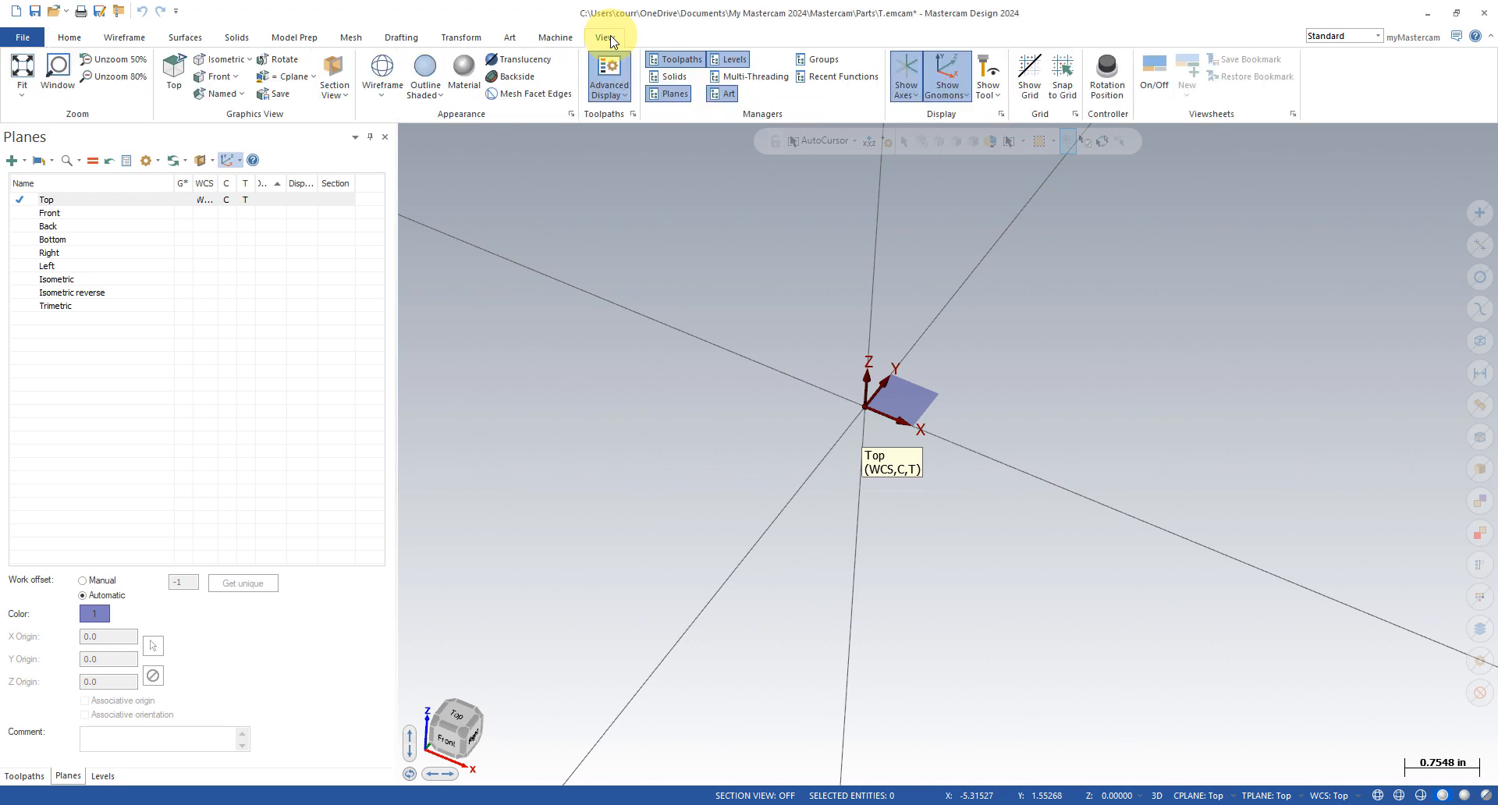
# - Hide the Planes manager and display it again
pyautogui.click(681, 99)
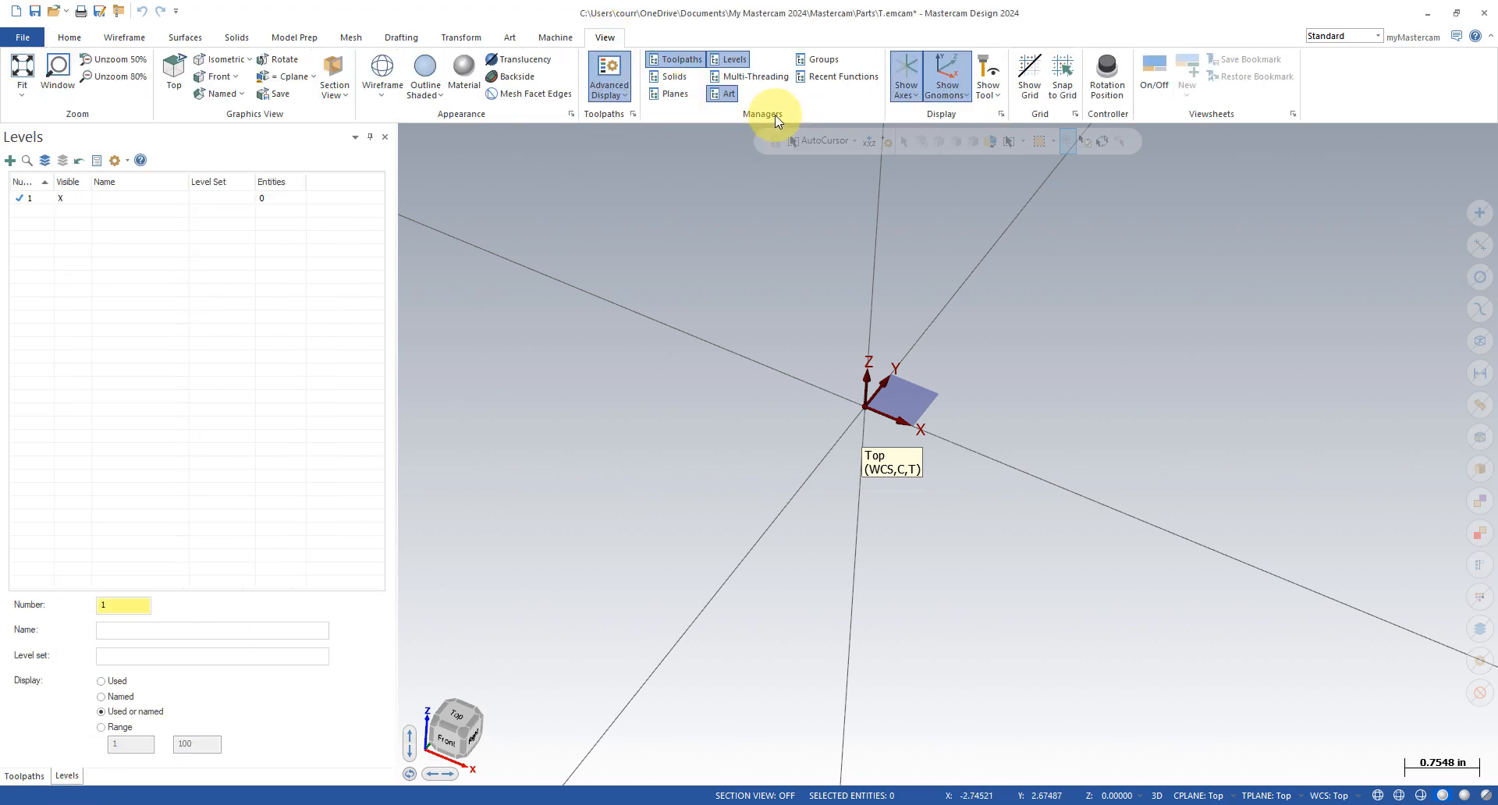
pyautogui.click(671, 94)
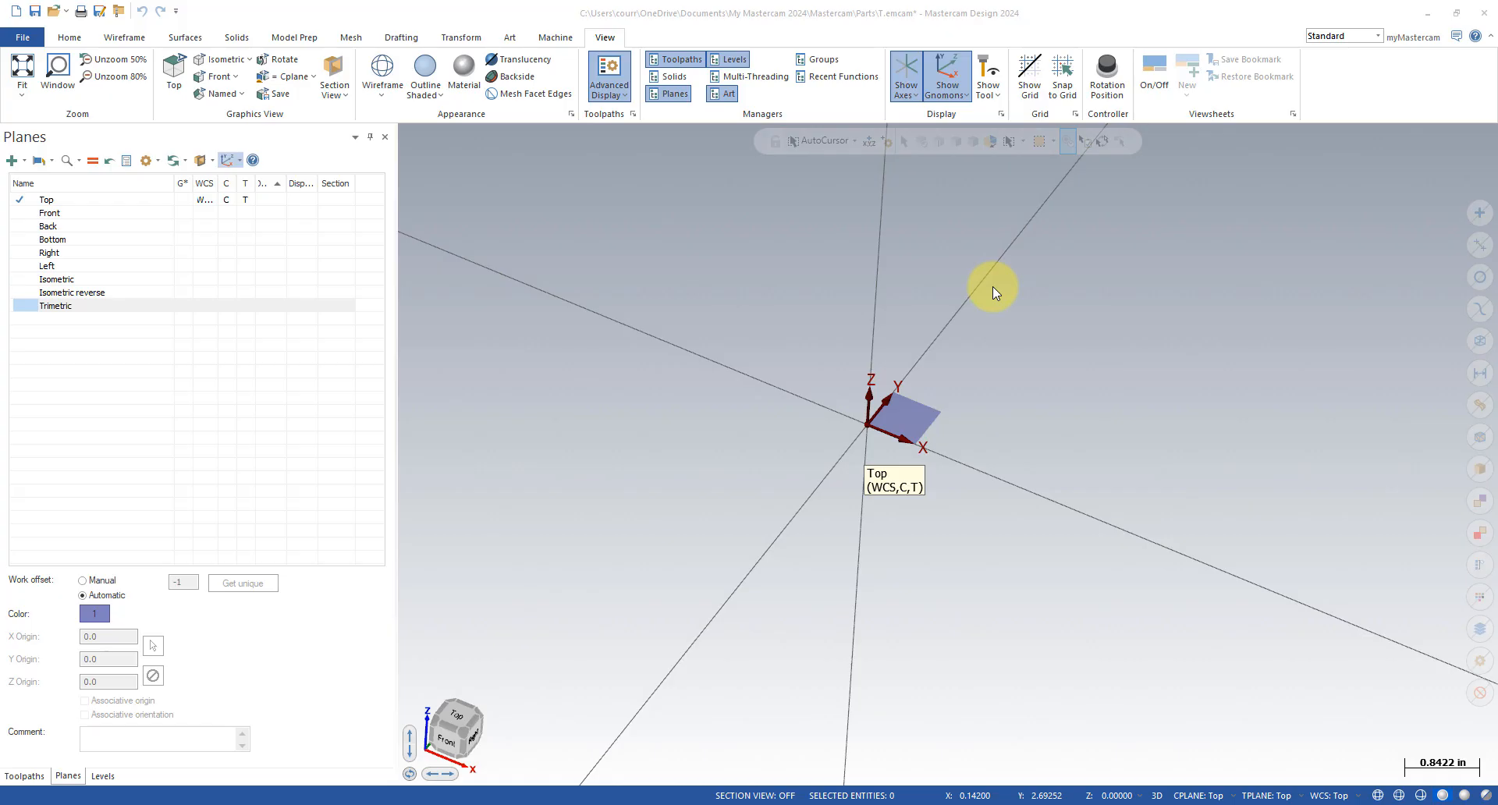
# - Assign the WCS to the Front, Back, Bottom, Right and Left planes in turn, and return it to Top
pyautogui.moveTo(992, 287); pyautogui.dragTo(944, 285, button='middle')
pyautogui.scroll(2, 964, 292)
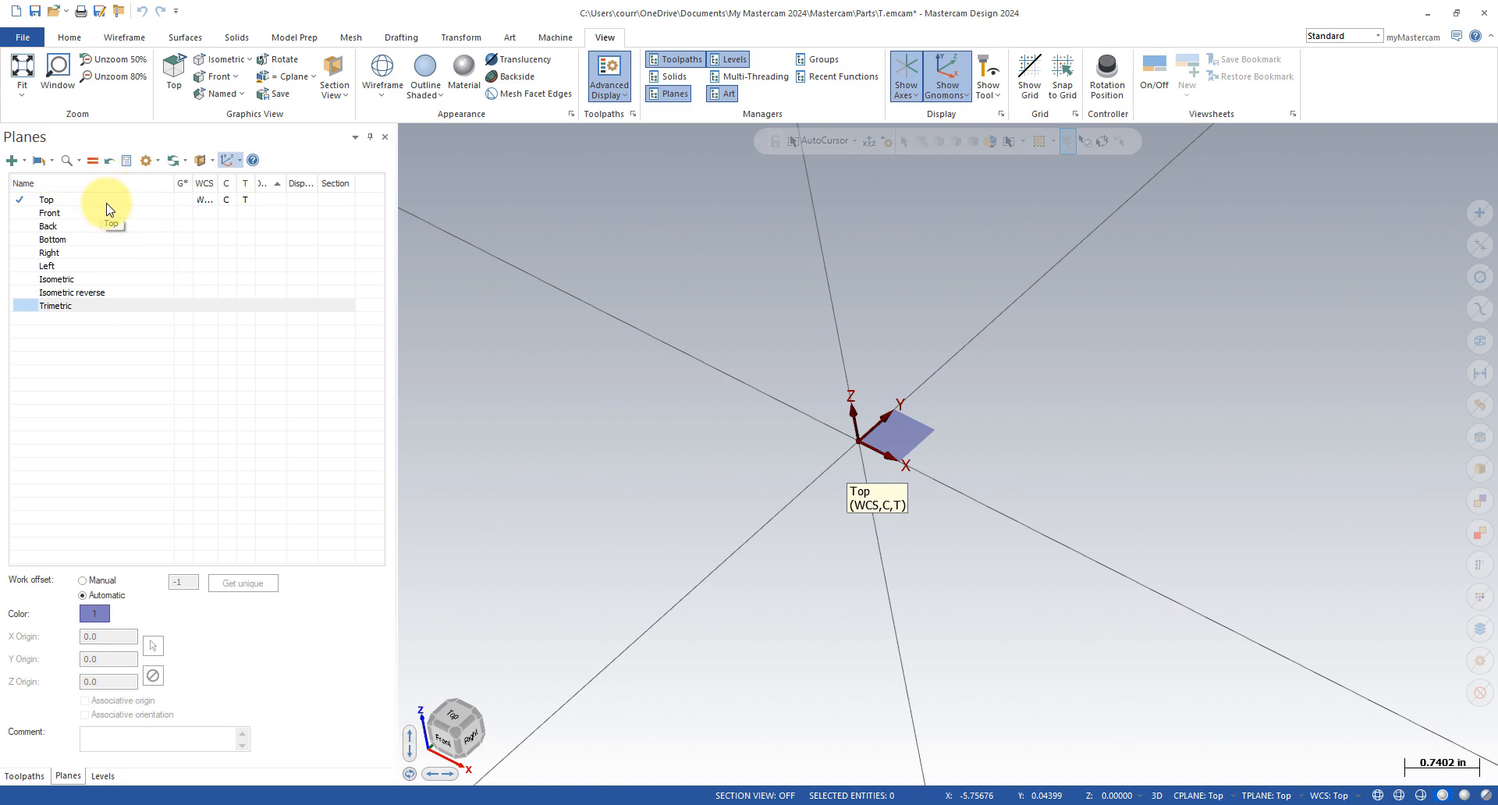
pyautogui.moveTo(770, 340); pyautogui.dragTo(593, 289, button='middle')
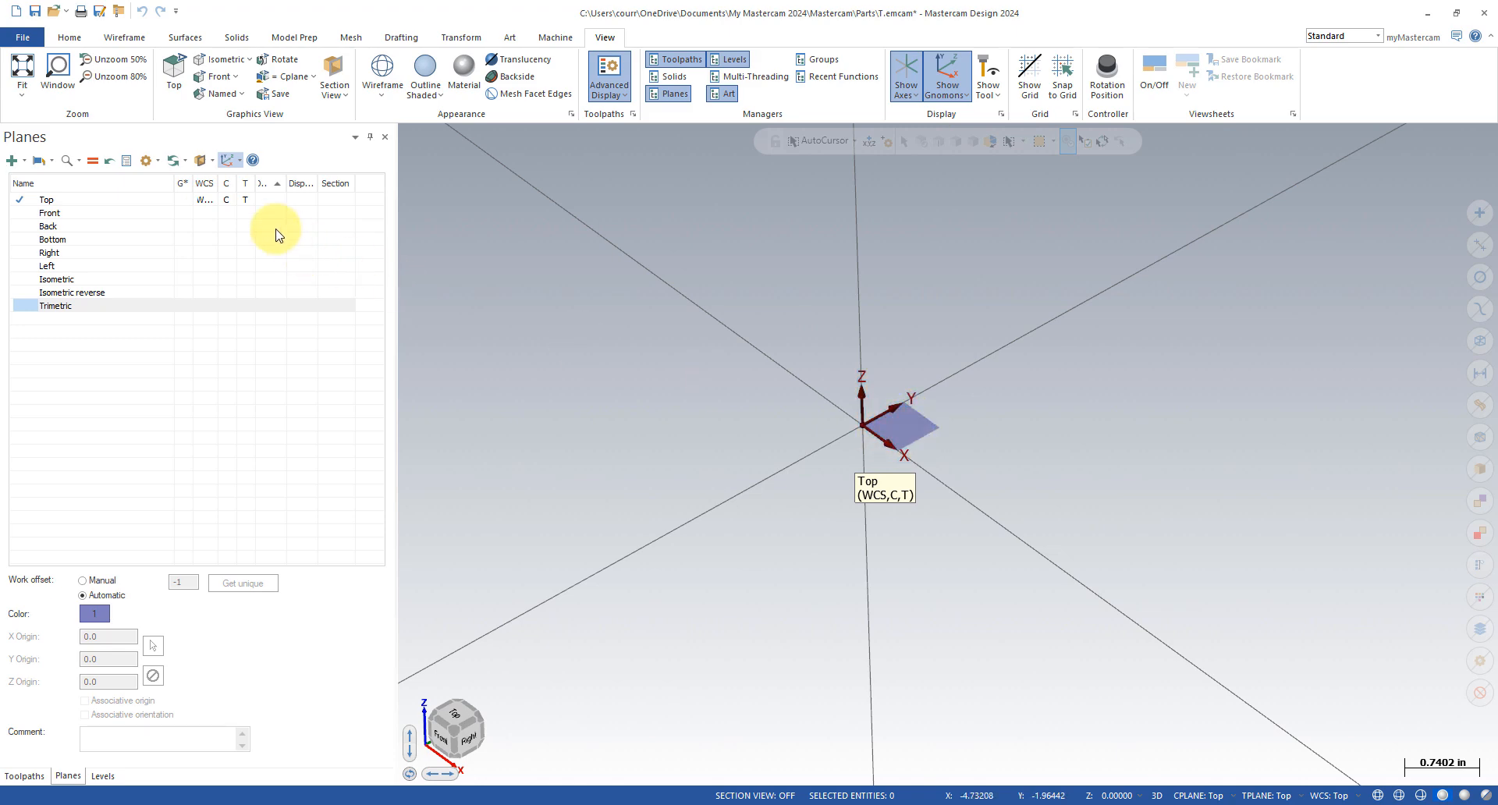
pyautogui.click(210, 216)
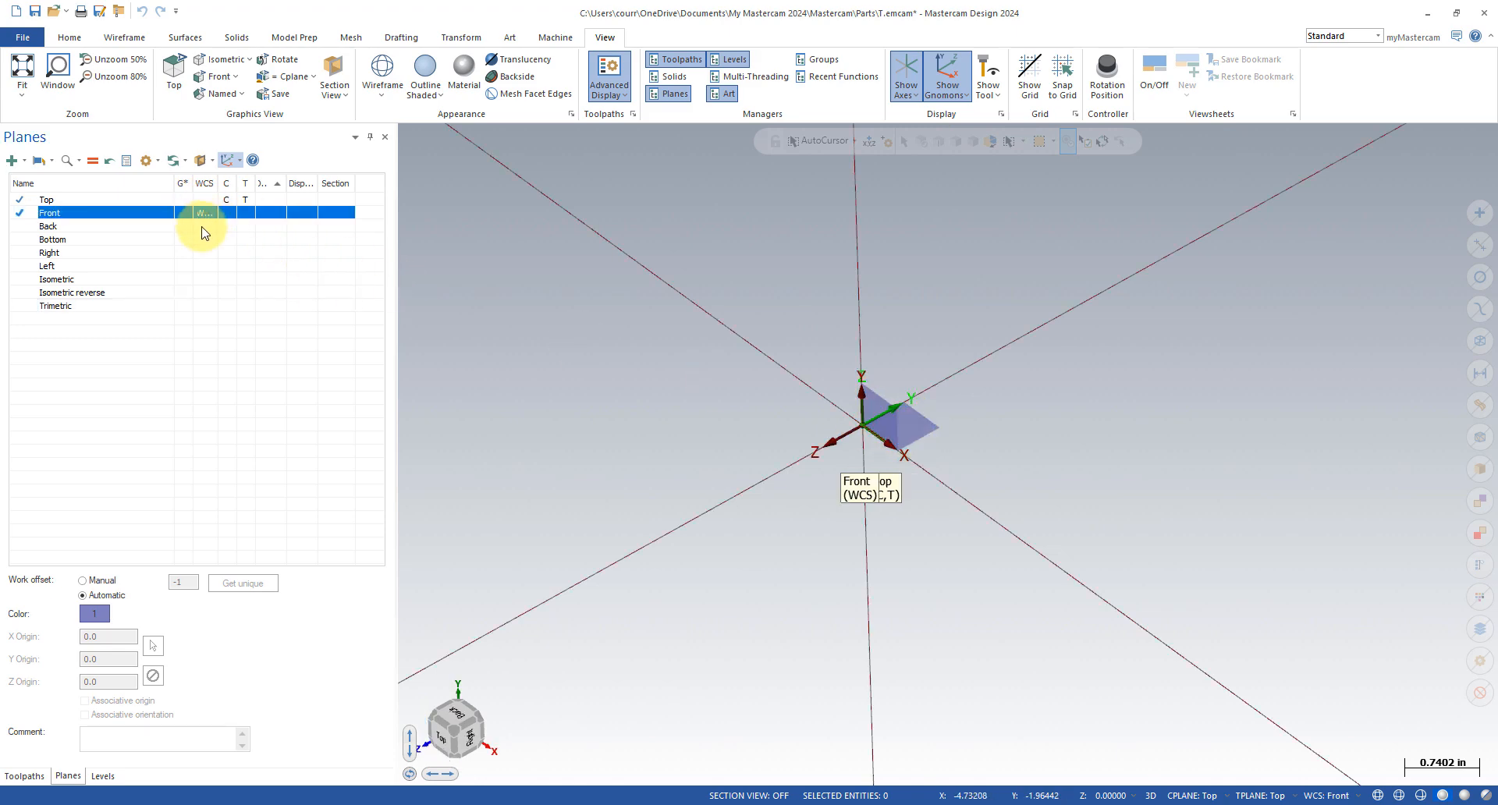
pyautogui.click(201, 226)
pyautogui.click(200, 240)
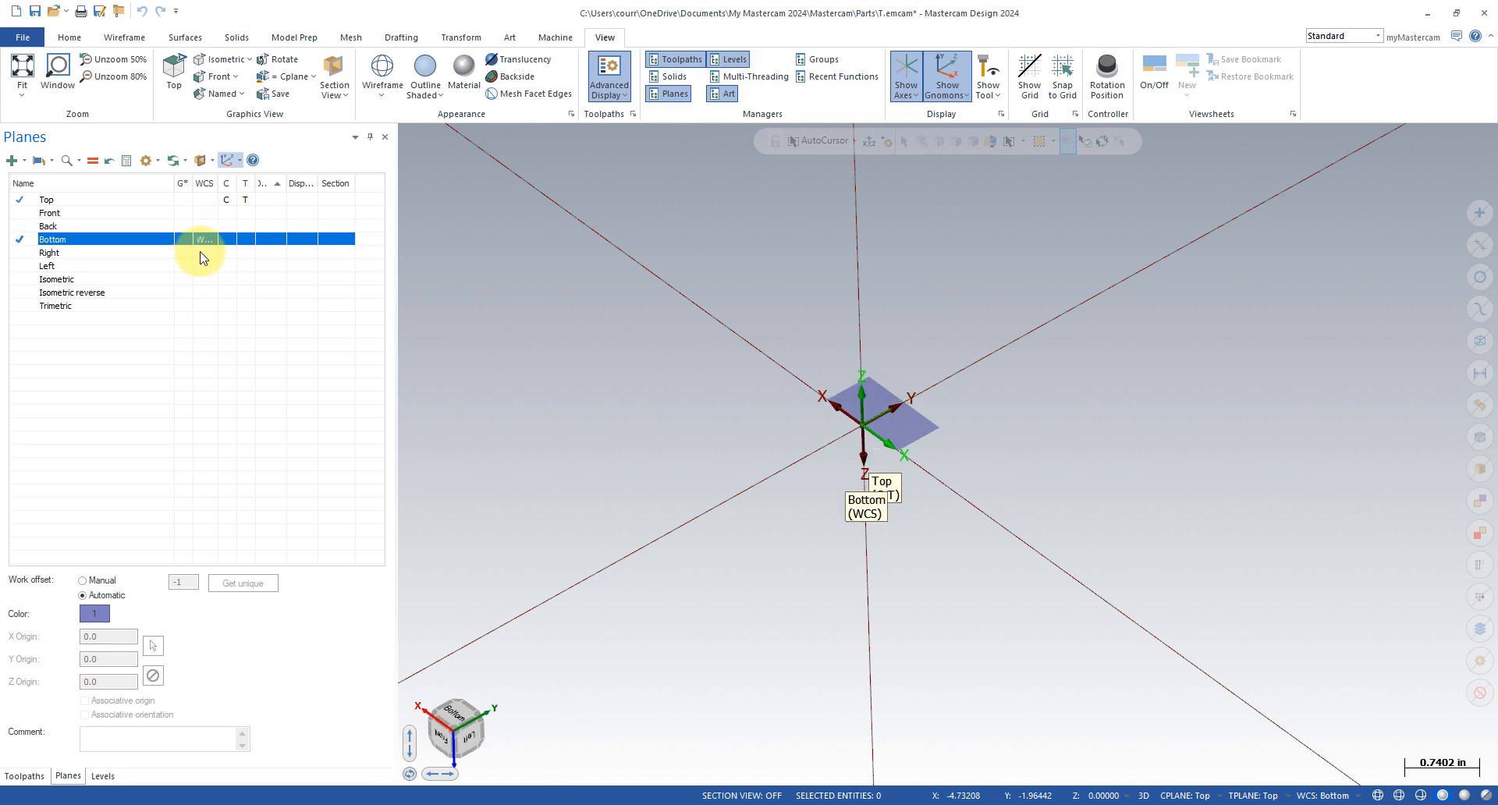
pyautogui.click(201, 253)
pyautogui.click(203, 266)
pyautogui.click(554, 296)
pyautogui.moveTo(554, 296); pyautogui.dragTo(505, 290, button='middle')
pyautogui.click(203, 202)
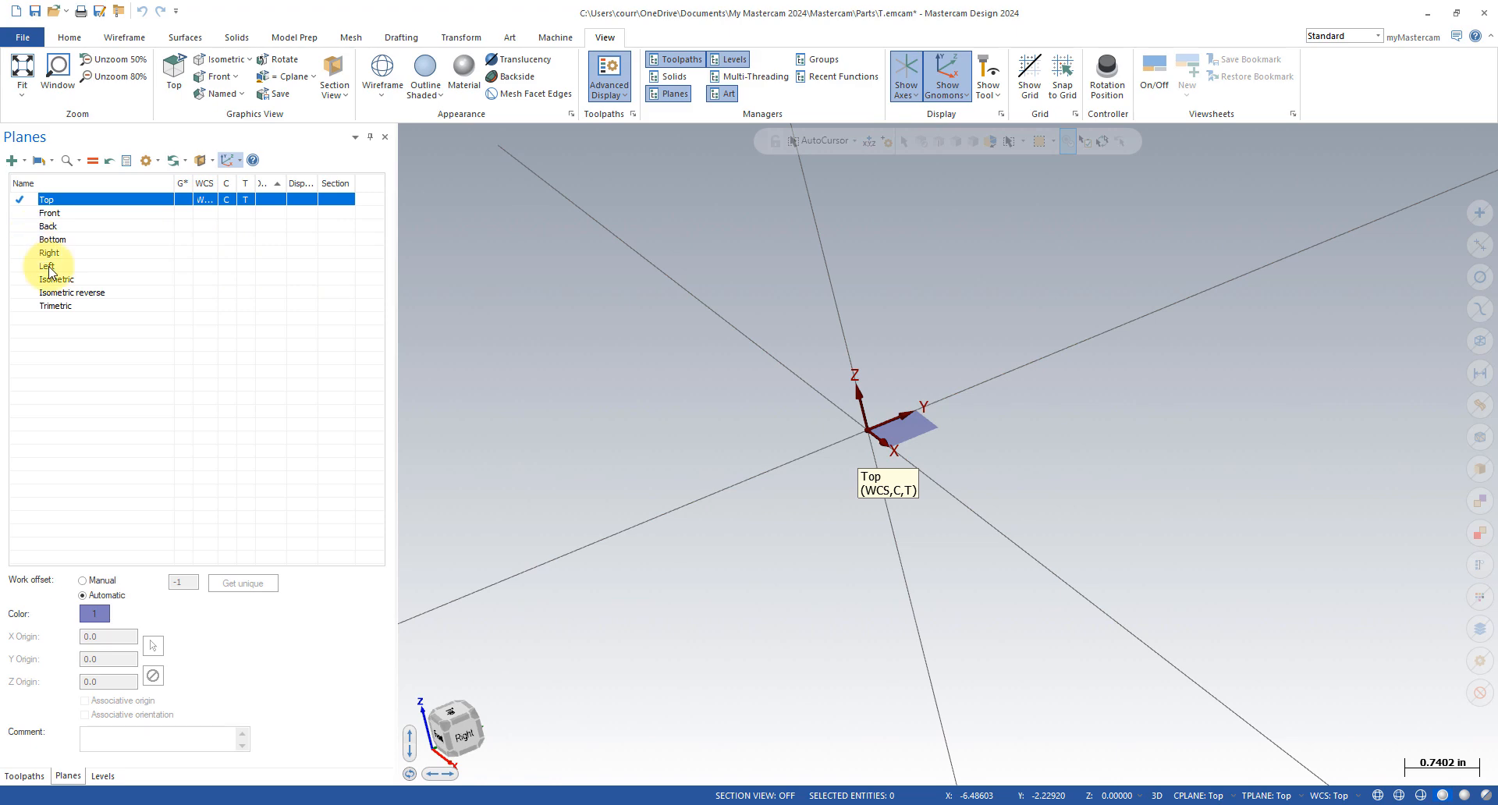
# - Check which delete options the default Back plane offers and which methods exist for creating a new plane
pyautogui.click(693, 373)
pyautogui.moveTo(693, 372); pyautogui.dragTo(730, 425, button='middle')
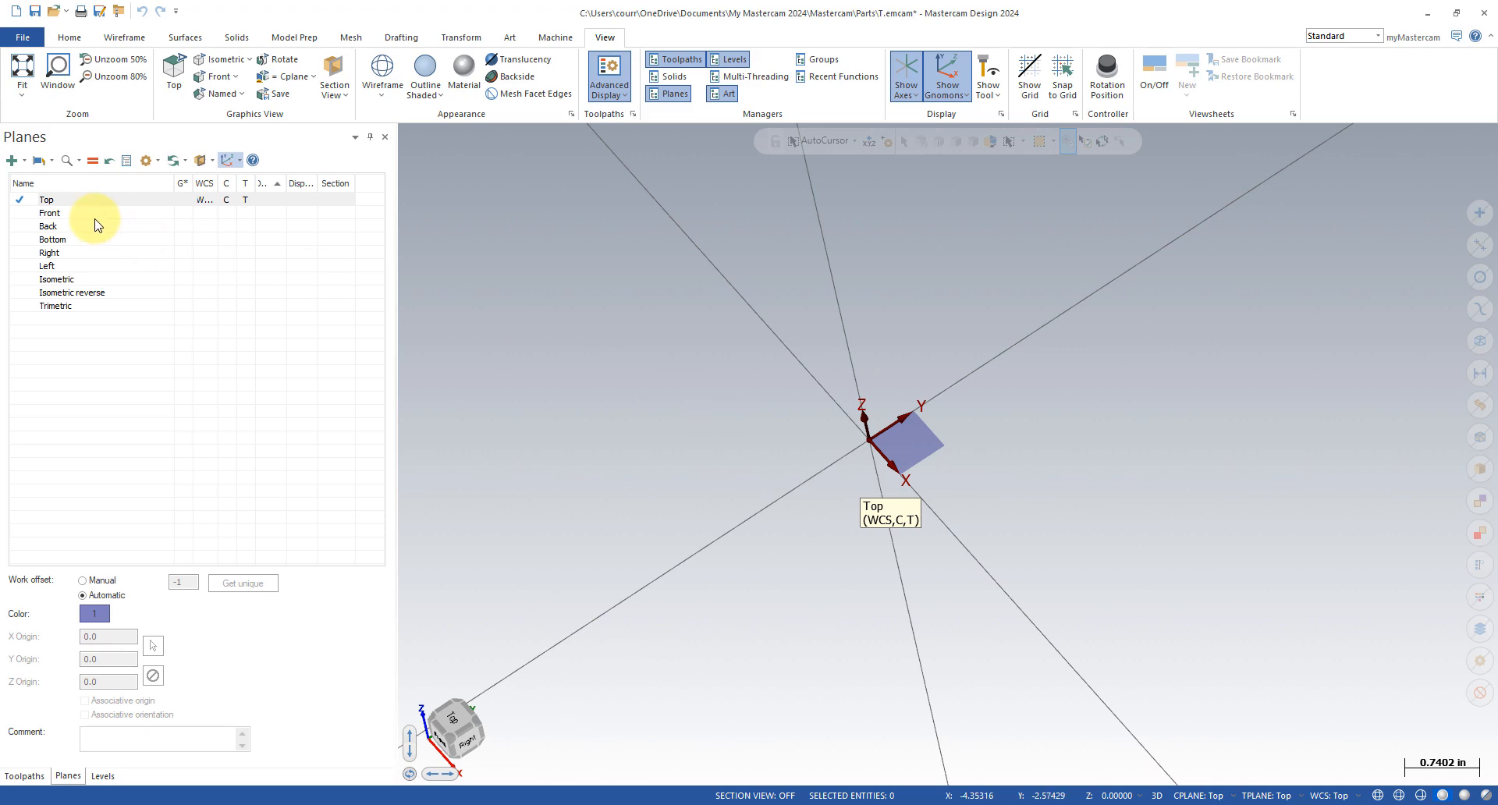
pyautogui.click(56, 228)
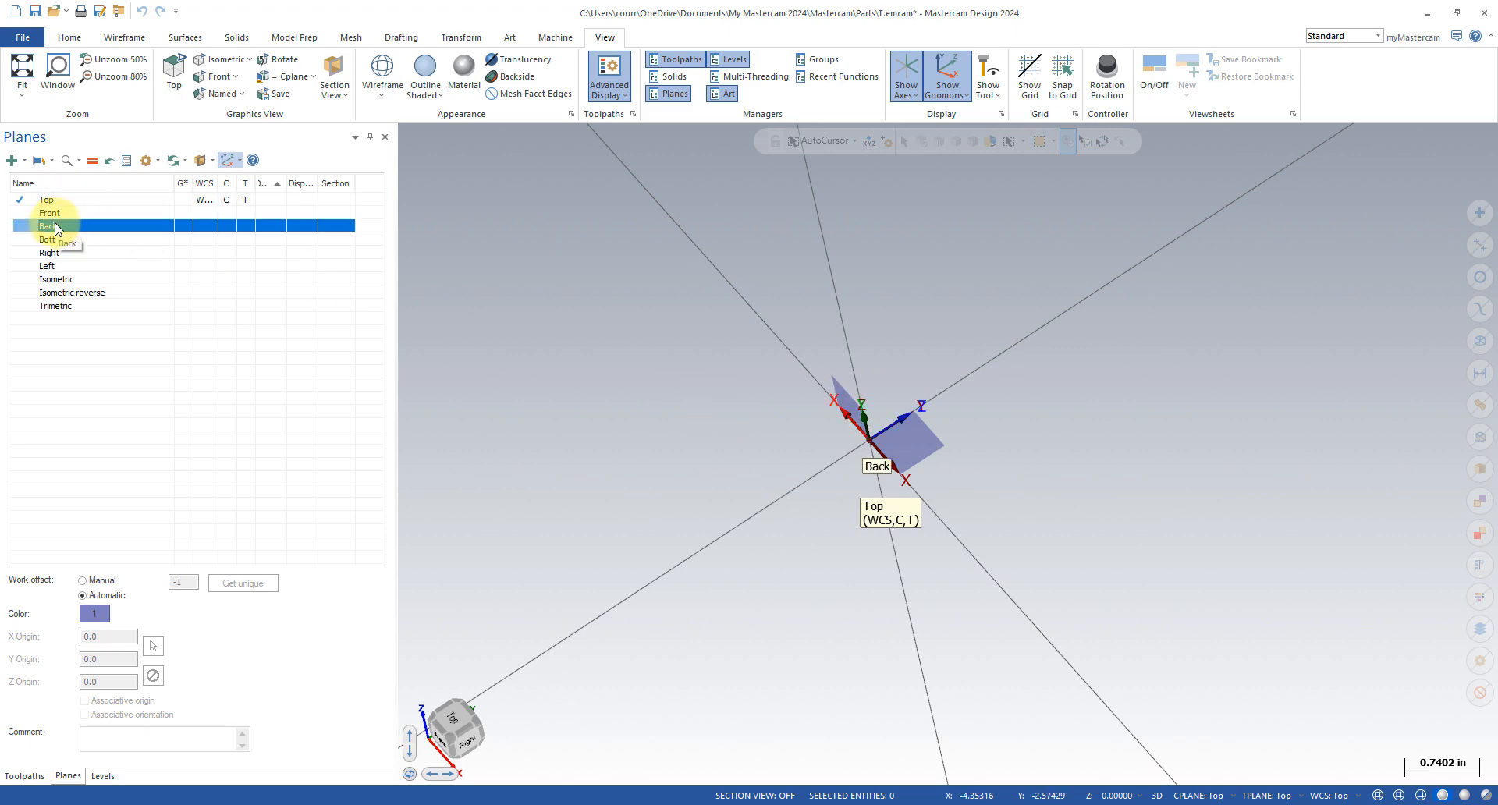
pyautogui.rightClick(72, 232)
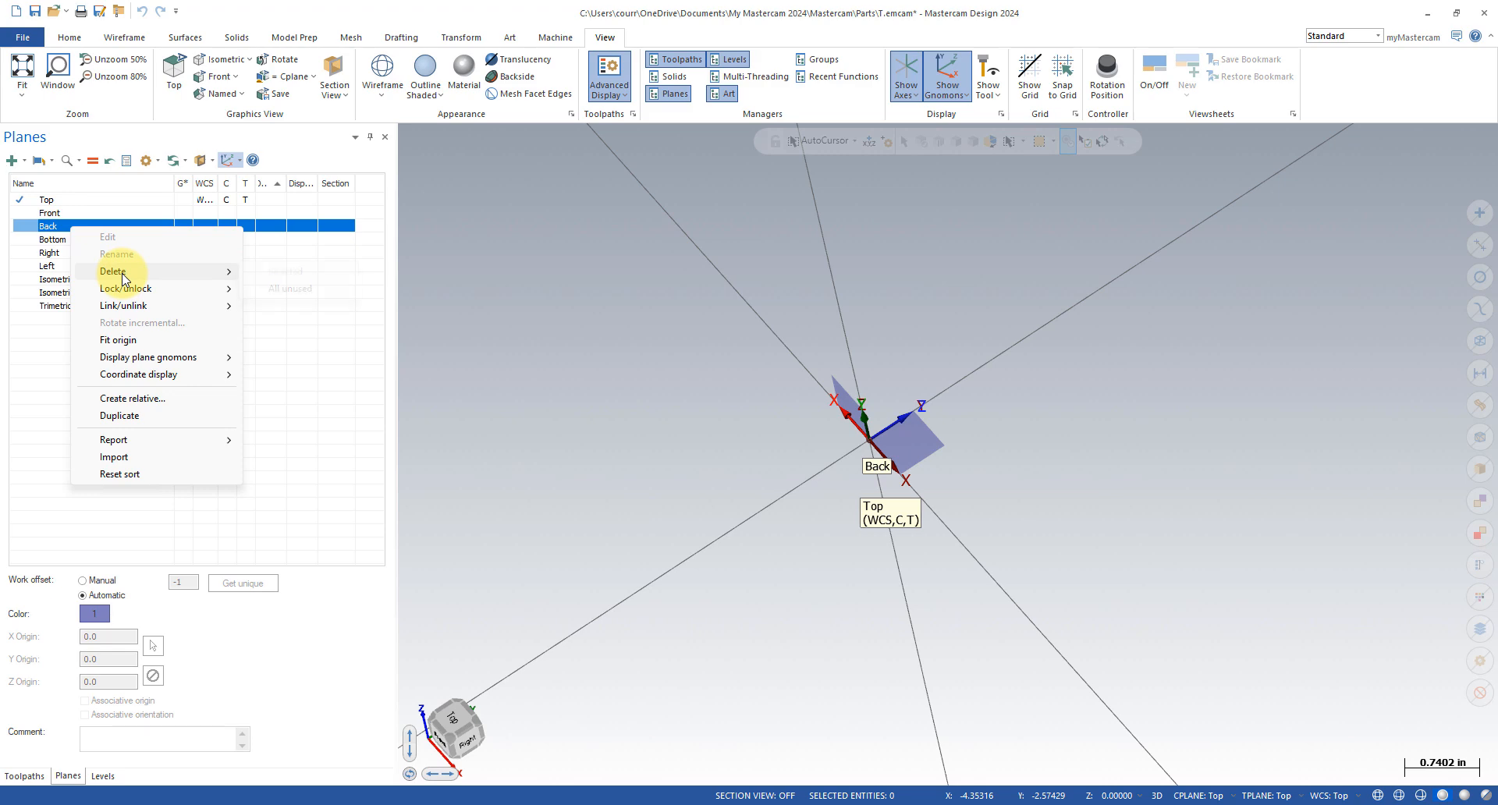
pyautogui.click(260, 294)
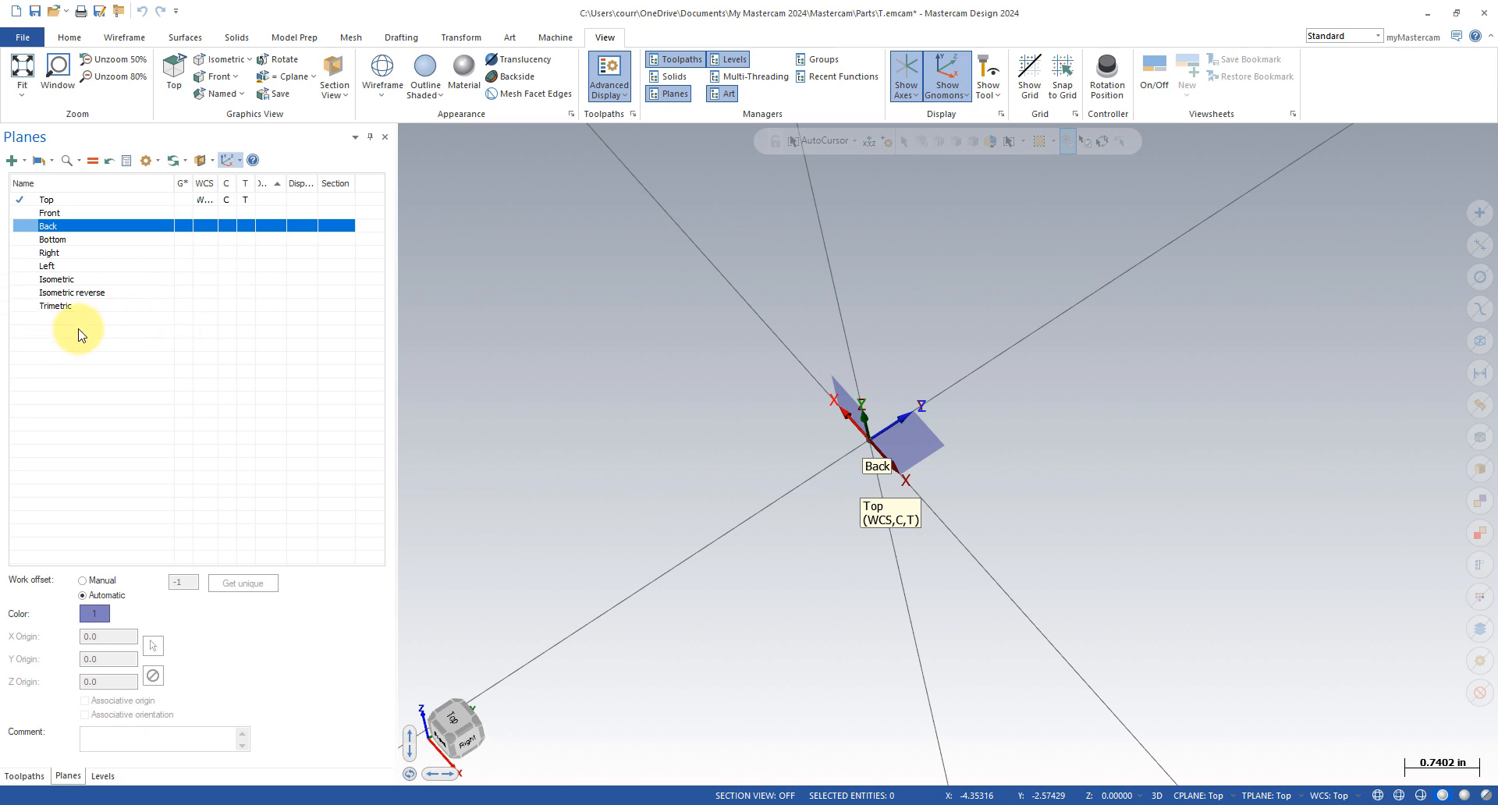
pyautogui.click(13, 160)
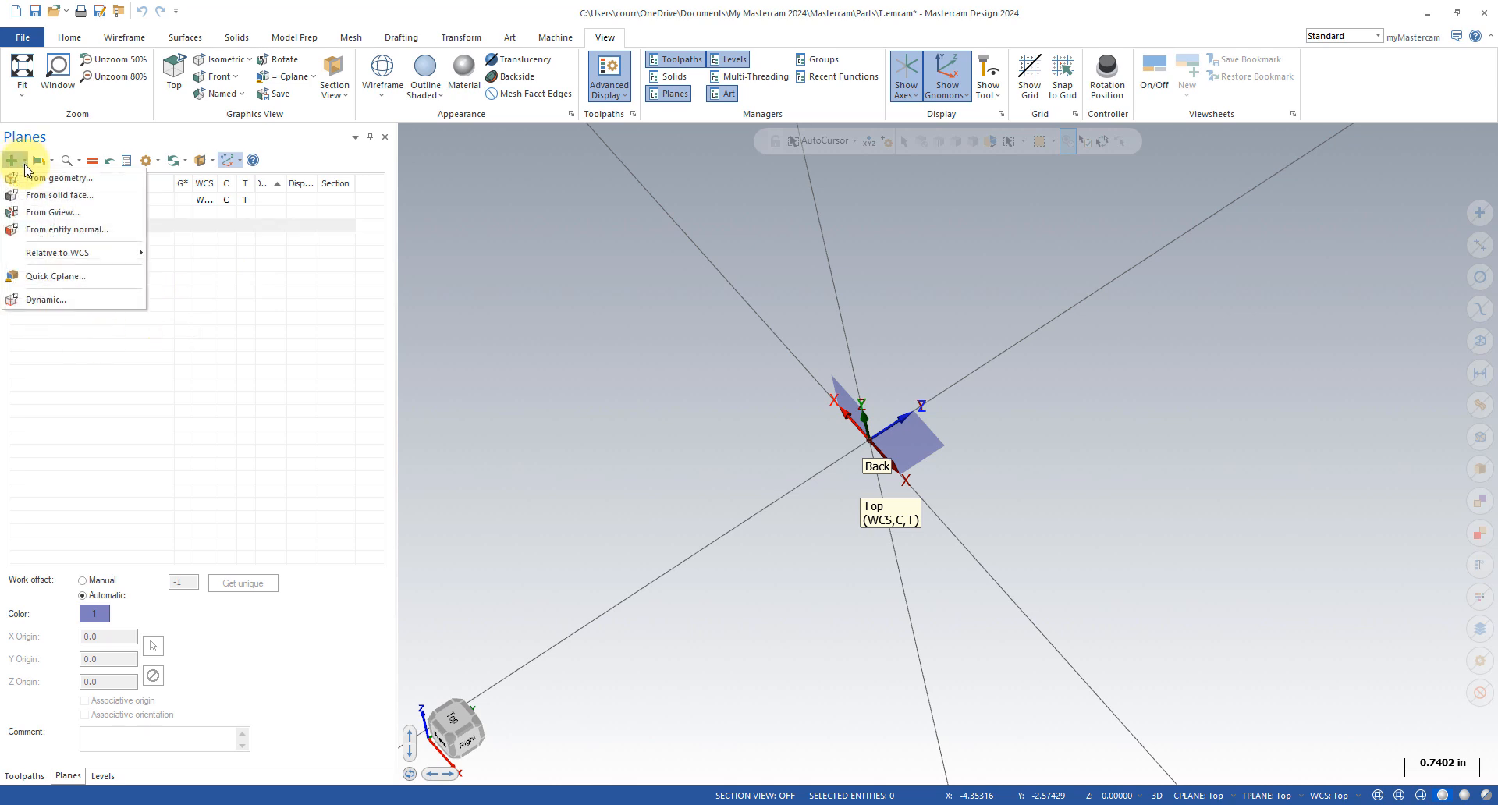
pyautogui.click(195, 328)
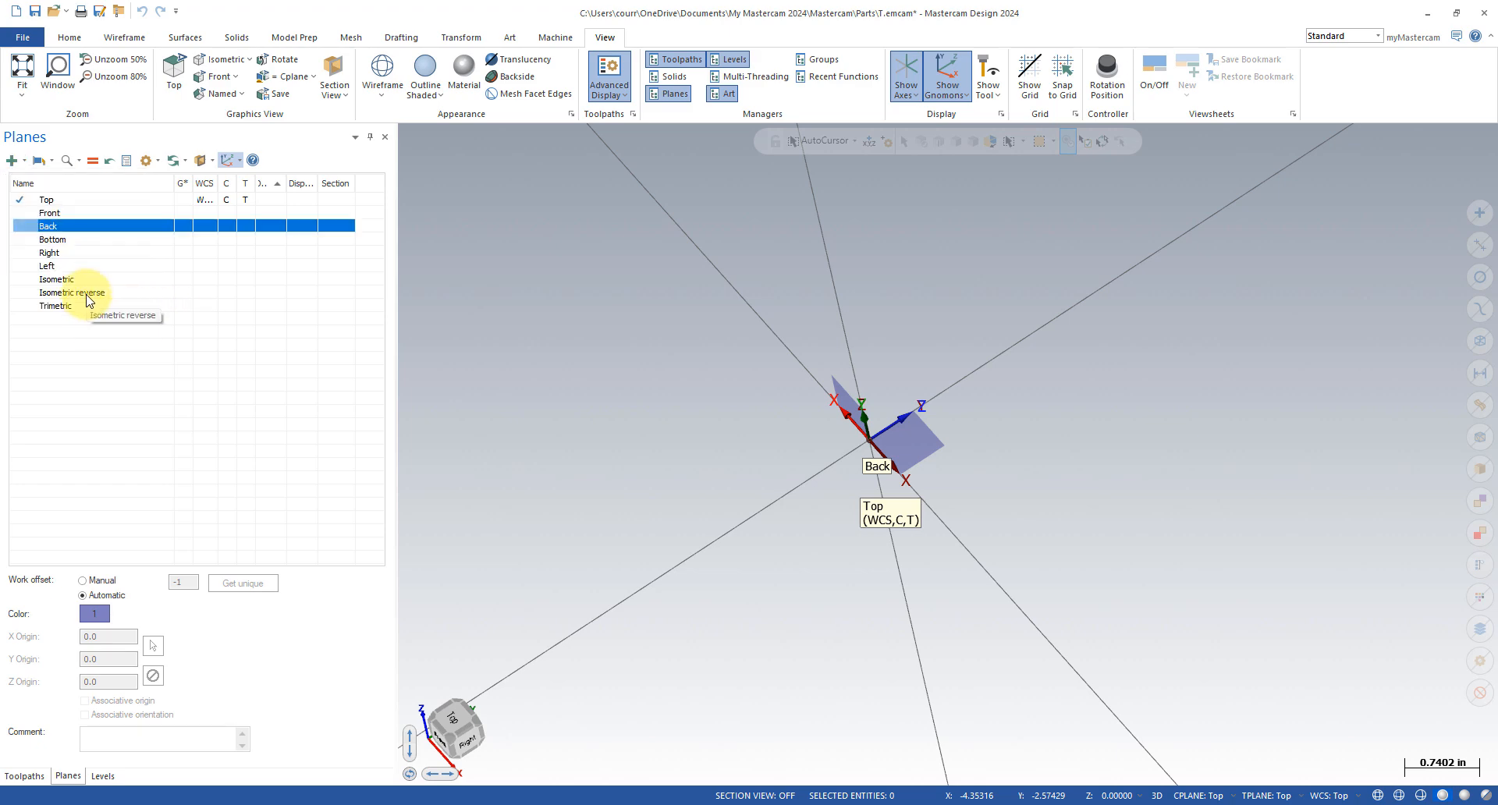
# - Duplicate the Back plane and name the copy "Comme on veut ahahah!!!"
pyautogui.rightClick(78, 231)
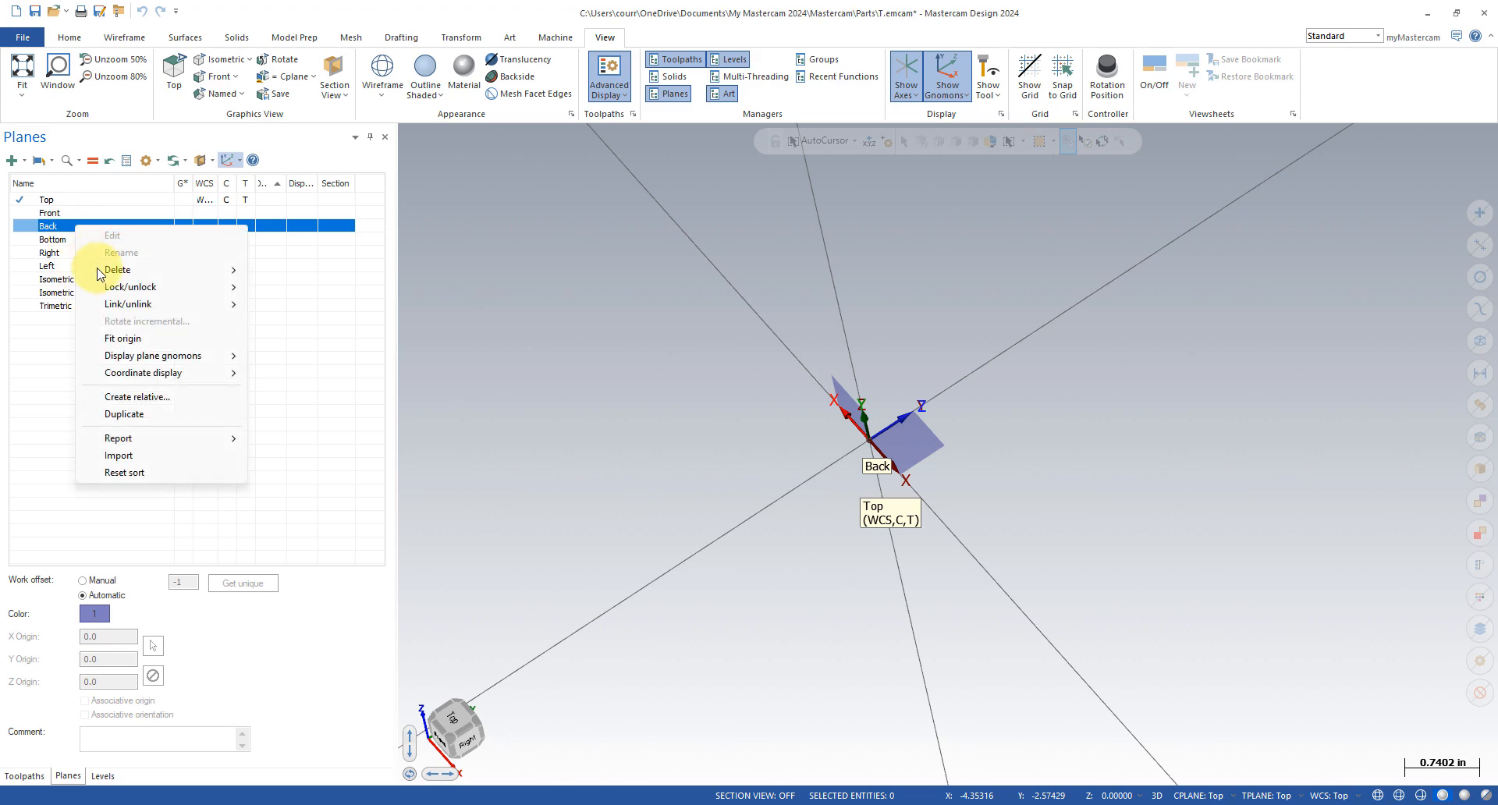
pyautogui.click(119, 414)
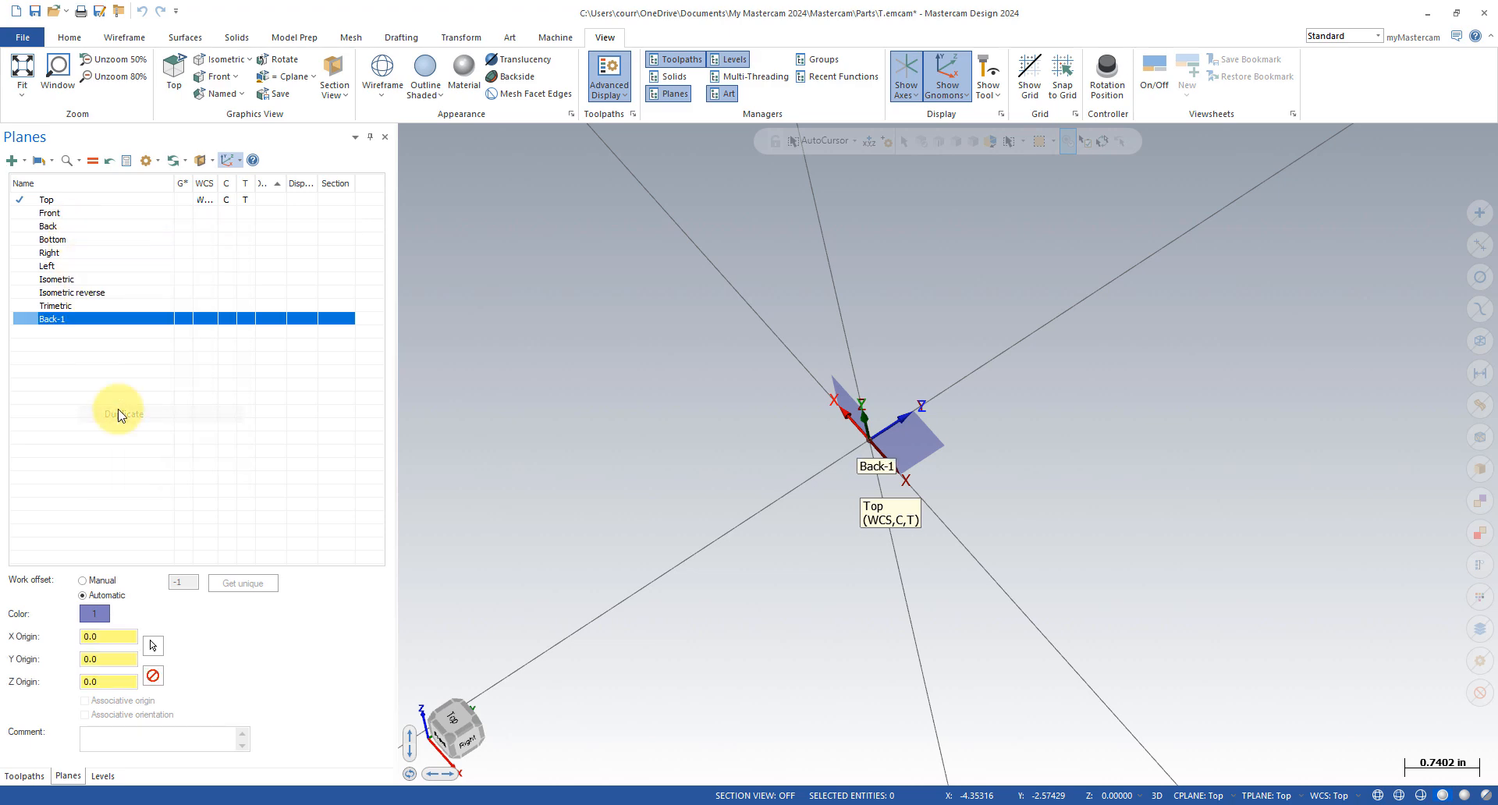
pyautogui.click(78, 320)
pyautogui.write('Comme on veut ahahah!!!')
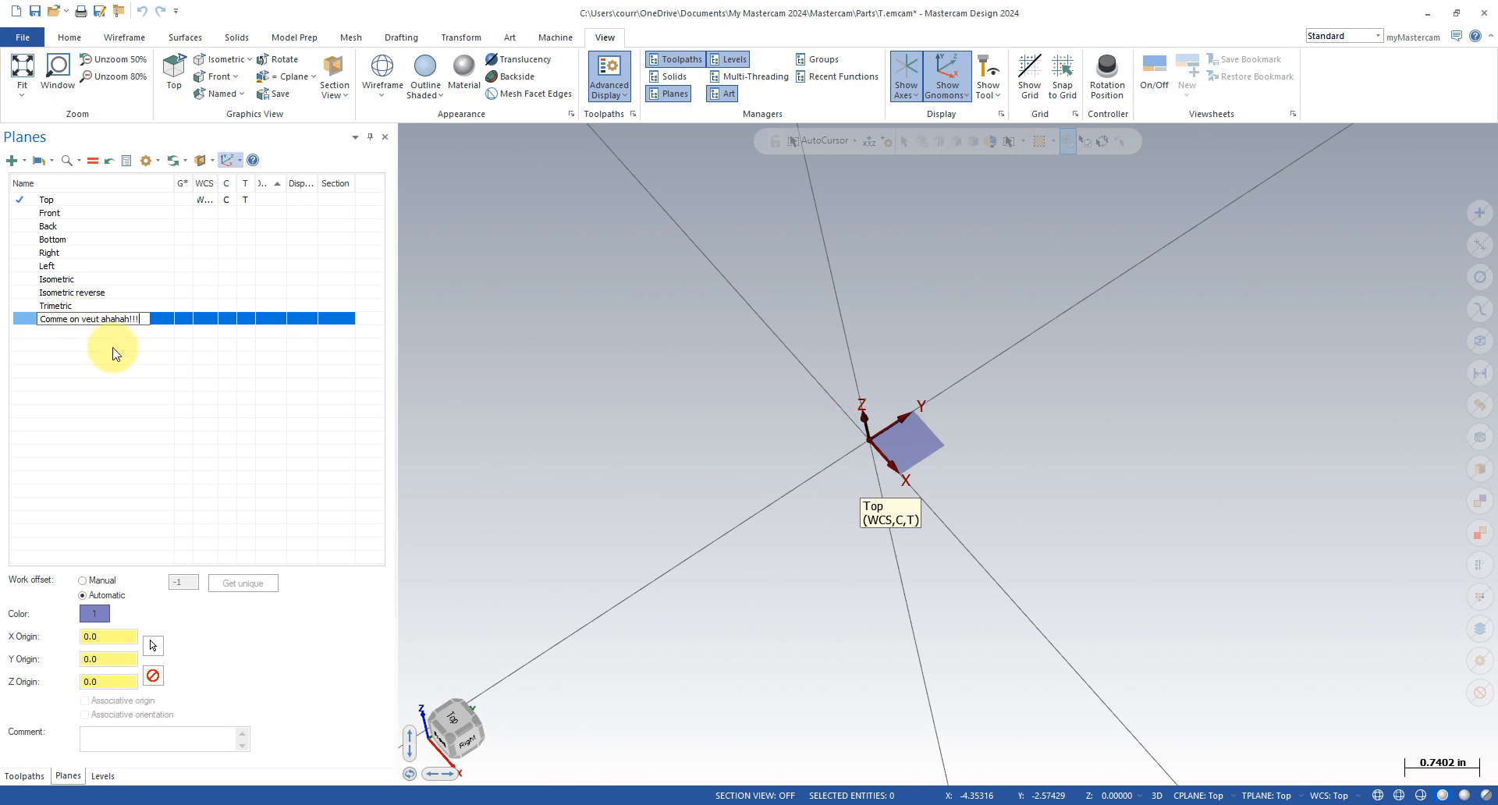
pyautogui.press('Return')
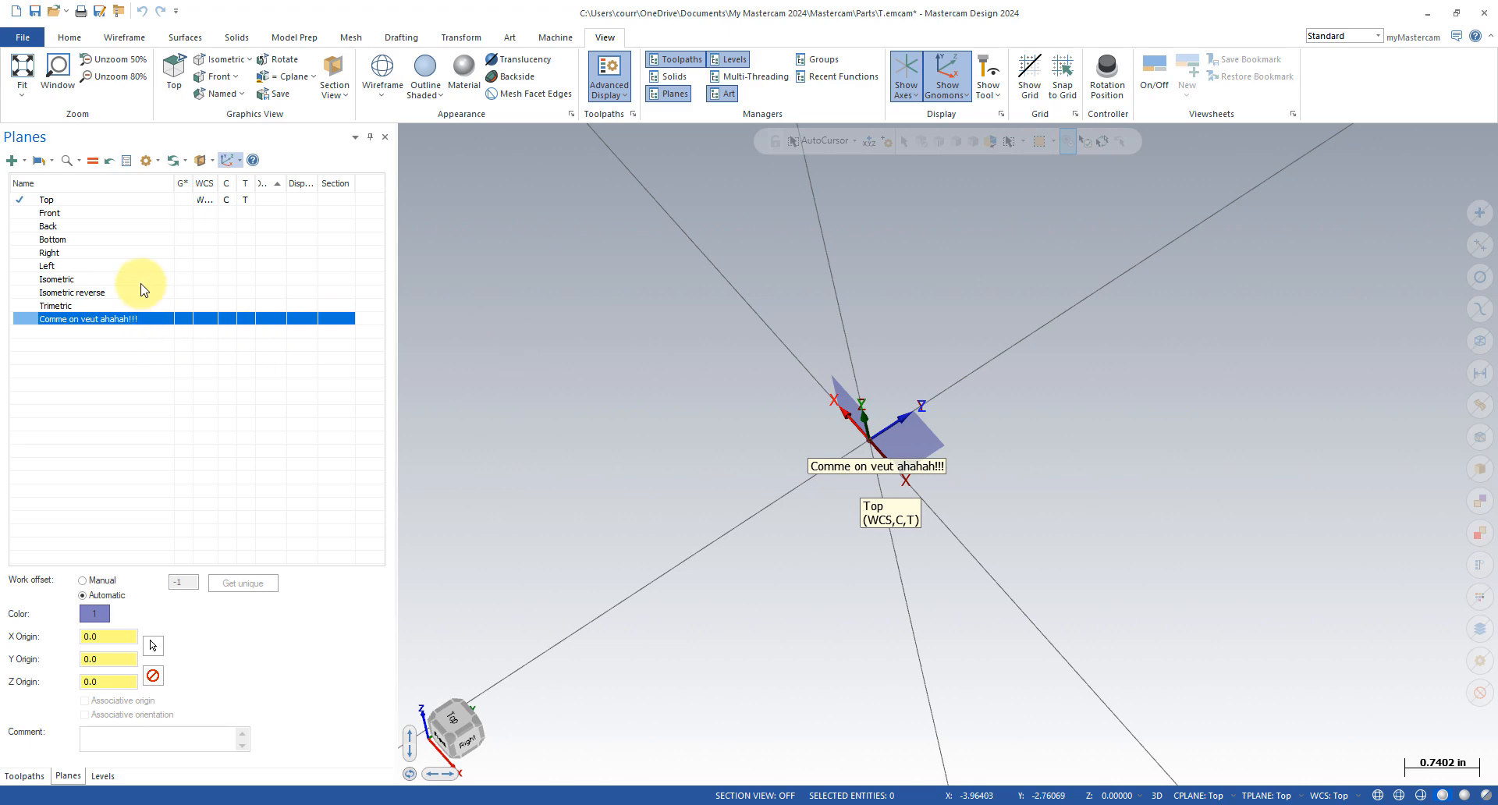
# - Delete the duplicated plane "Comme on veut ahahah!!!" from the plane list
pyautogui.rightClick(170, 325)
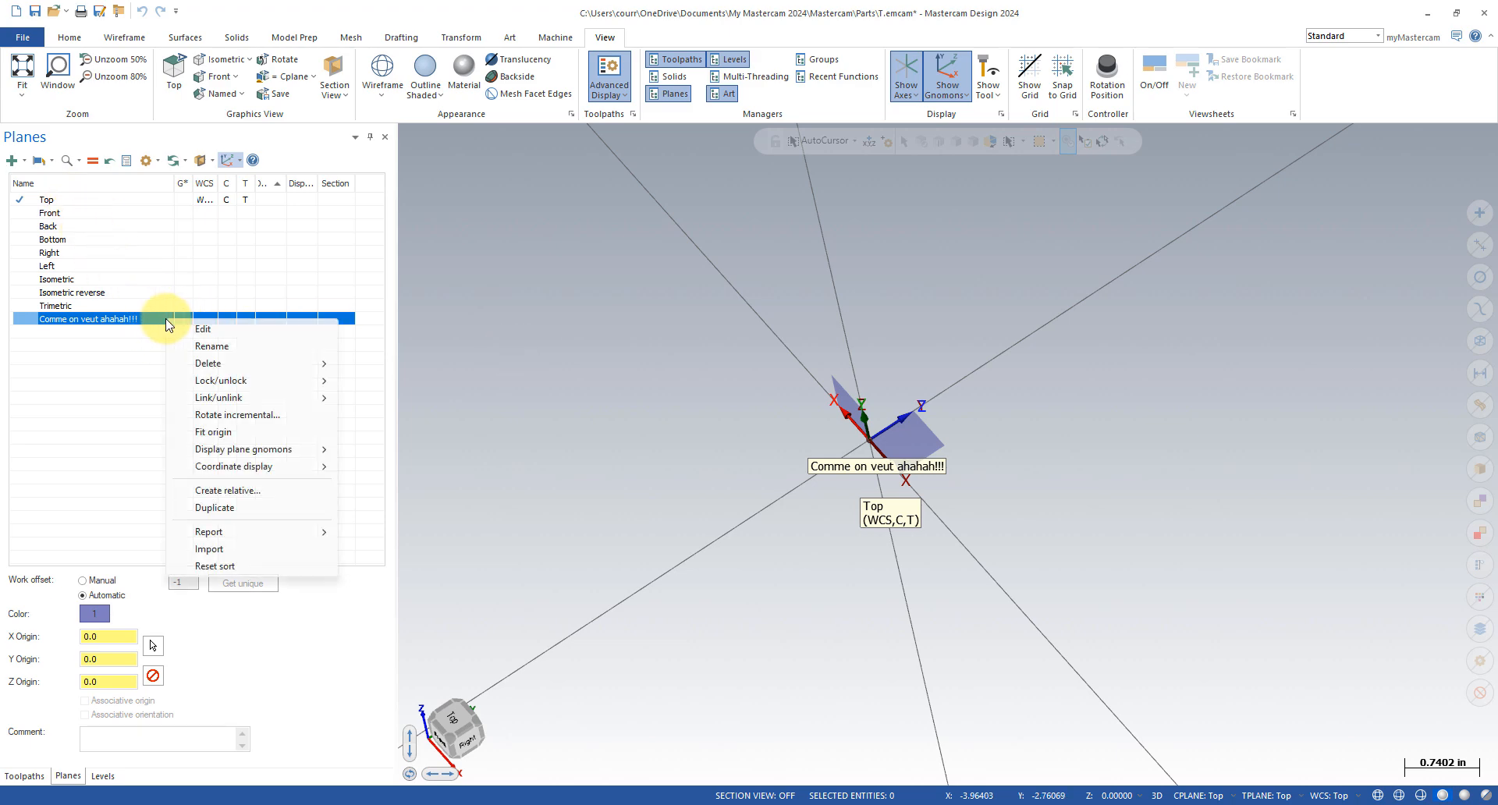
pyautogui.moveTo(234, 364)
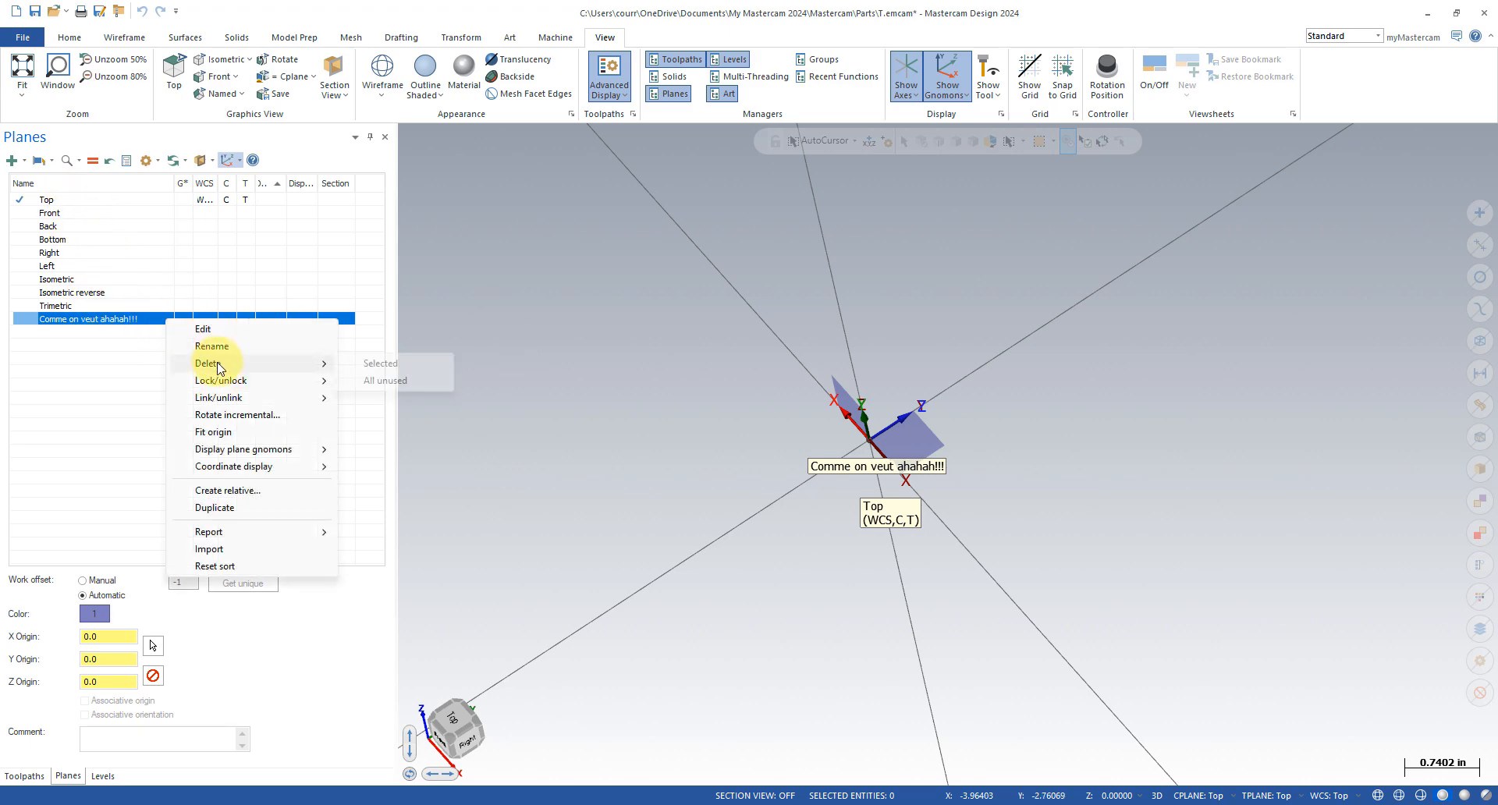
pyautogui.click(375, 370)
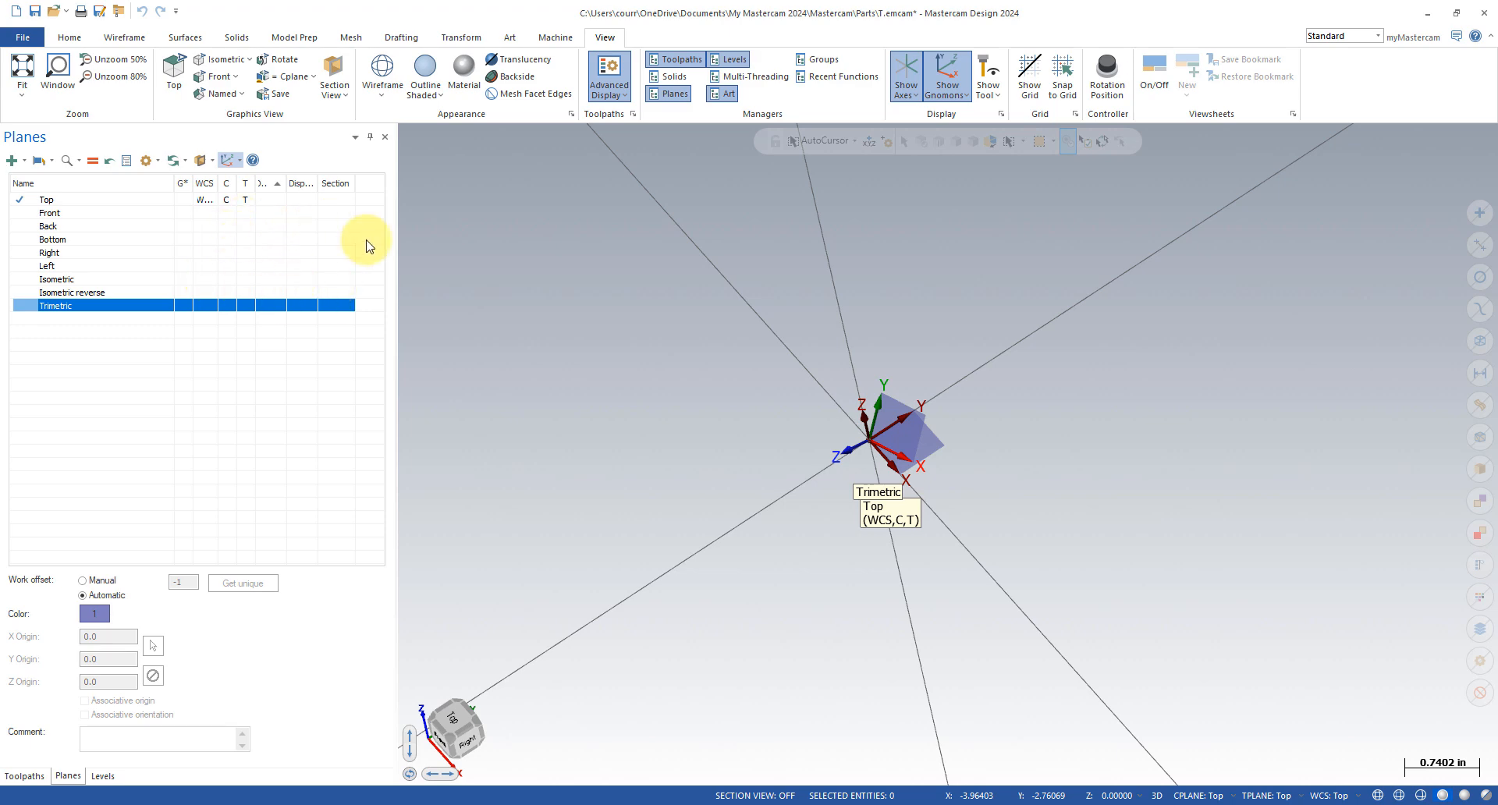
pyautogui.click(499, 253)
pyautogui.moveTo(511, 270); pyautogui.dragTo(503, 282, button='middle')
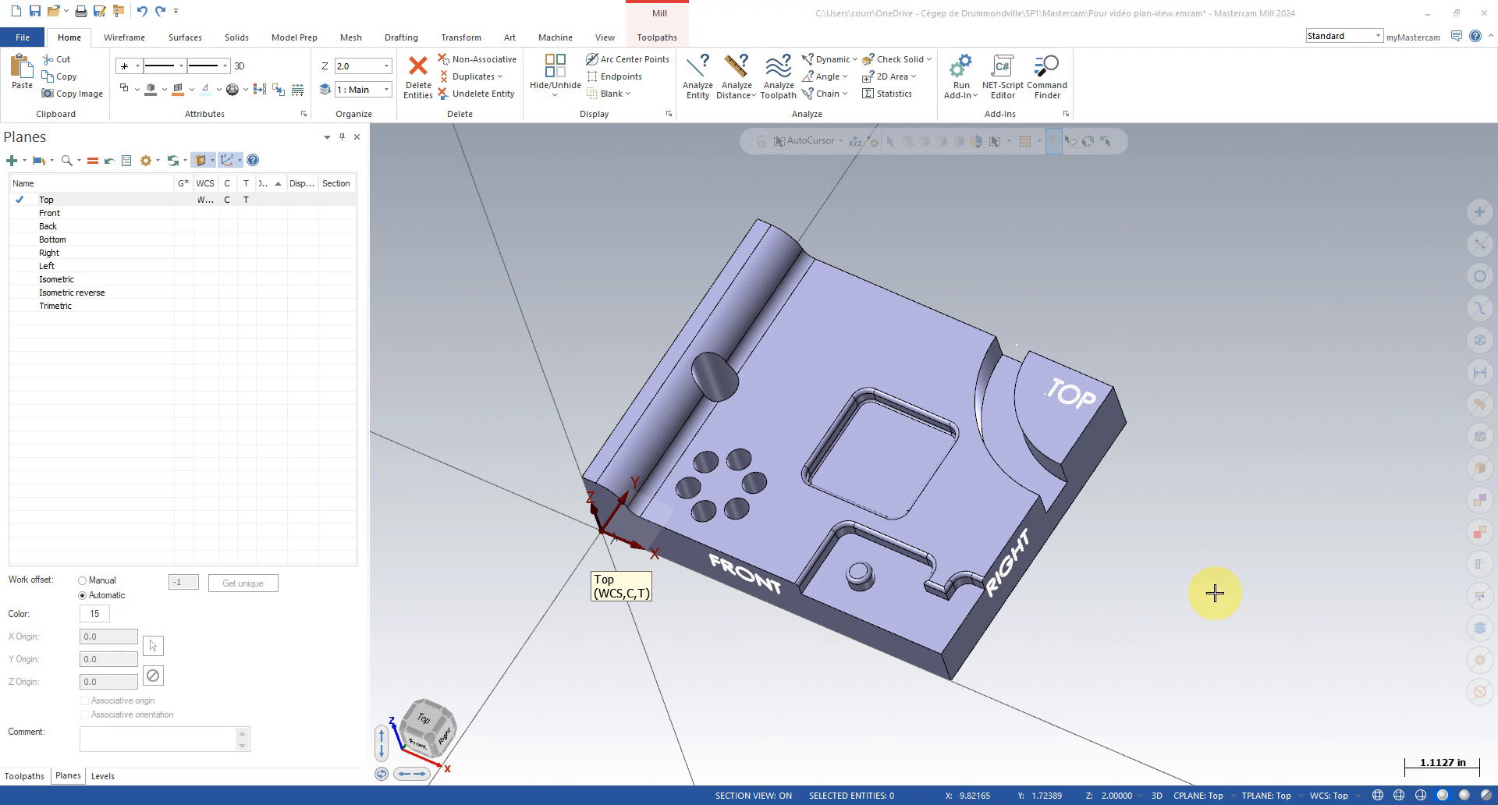
# - Examine the block's labelled TOP, FRONT and RIGHT faces, its origin and the cutting tool above the holes from several angles
pyautogui.moveTo(1224, 542)
pyautogui.mouseDown(button='middle')
pyautogui.moveTo(1184, 541)
pyautogui.moveTo(1199, 567)
pyautogui.moveTo(1235, 535)
pyautogui.mouseUp(button='middle')
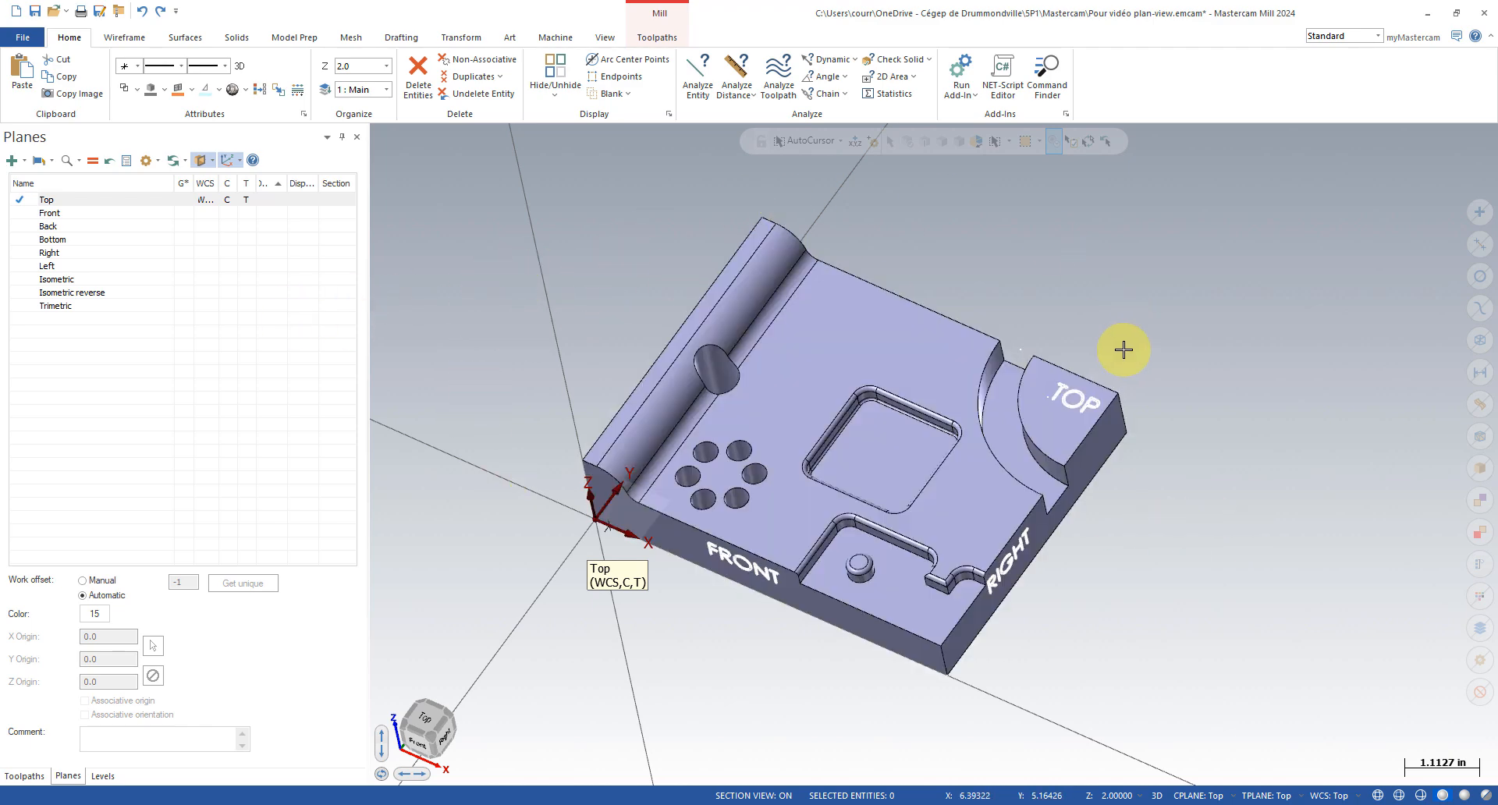
pyautogui.moveTo(528, 441)
pyautogui.mouseDown(button='middle')
pyautogui.moveTo(543, 415)
pyautogui.moveTo(540, 436)
pyautogui.mouseUp(button='middle')
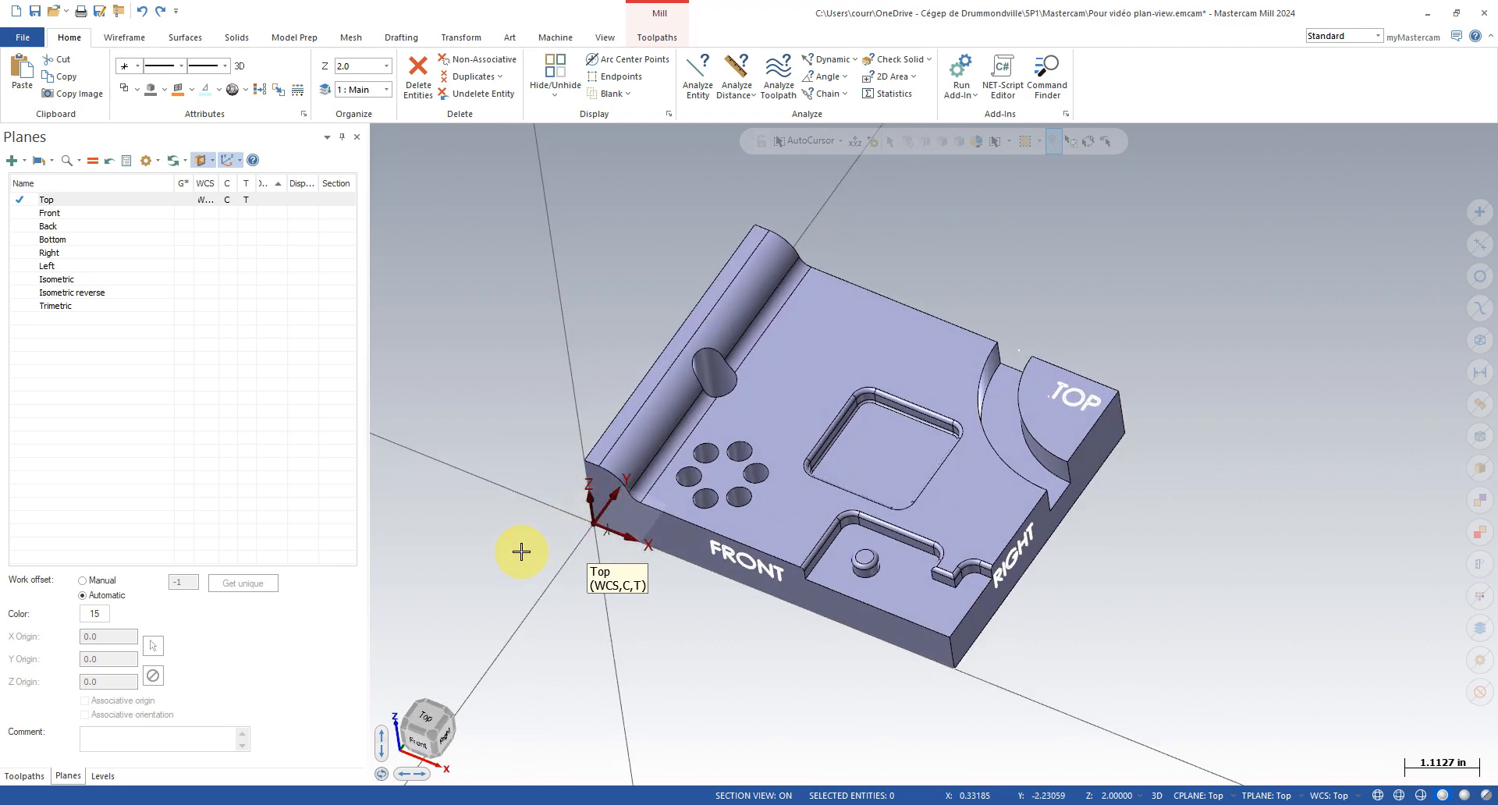
pyautogui.moveTo(521, 552)
pyautogui.mouseDown(button='middle')
pyautogui.moveTo(538, 628)
pyautogui.moveTo(545, 591)
pyautogui.moveTo(575, 575)
pyautogui.moveTo(567, 541)
pyautogui.moveTo(559, 551)
pyautogui.mouseUp(button='middle')
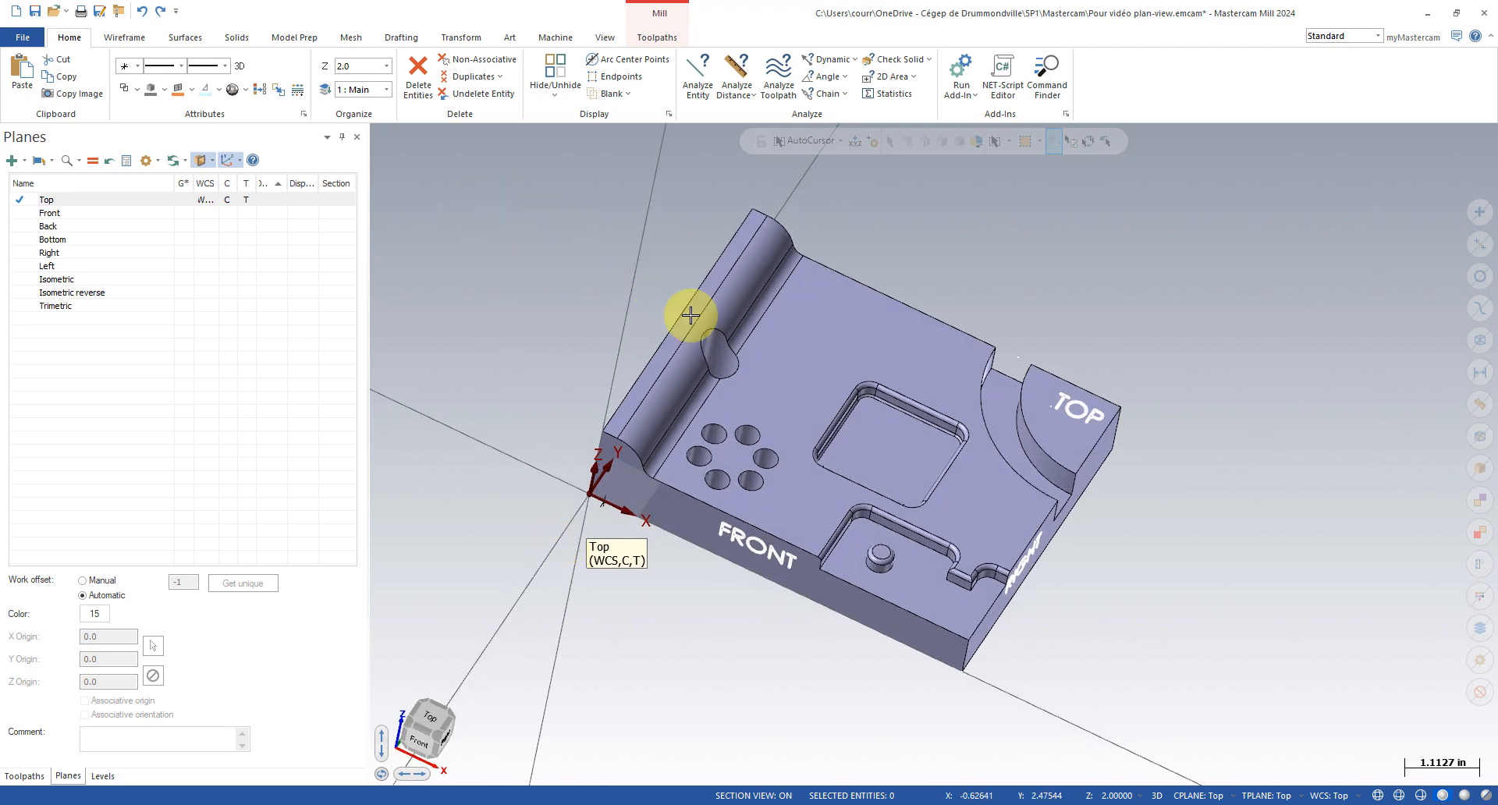
pyautogui.moveTo(808, 383); pyautogui.dragTo(793, 419, button='middle')
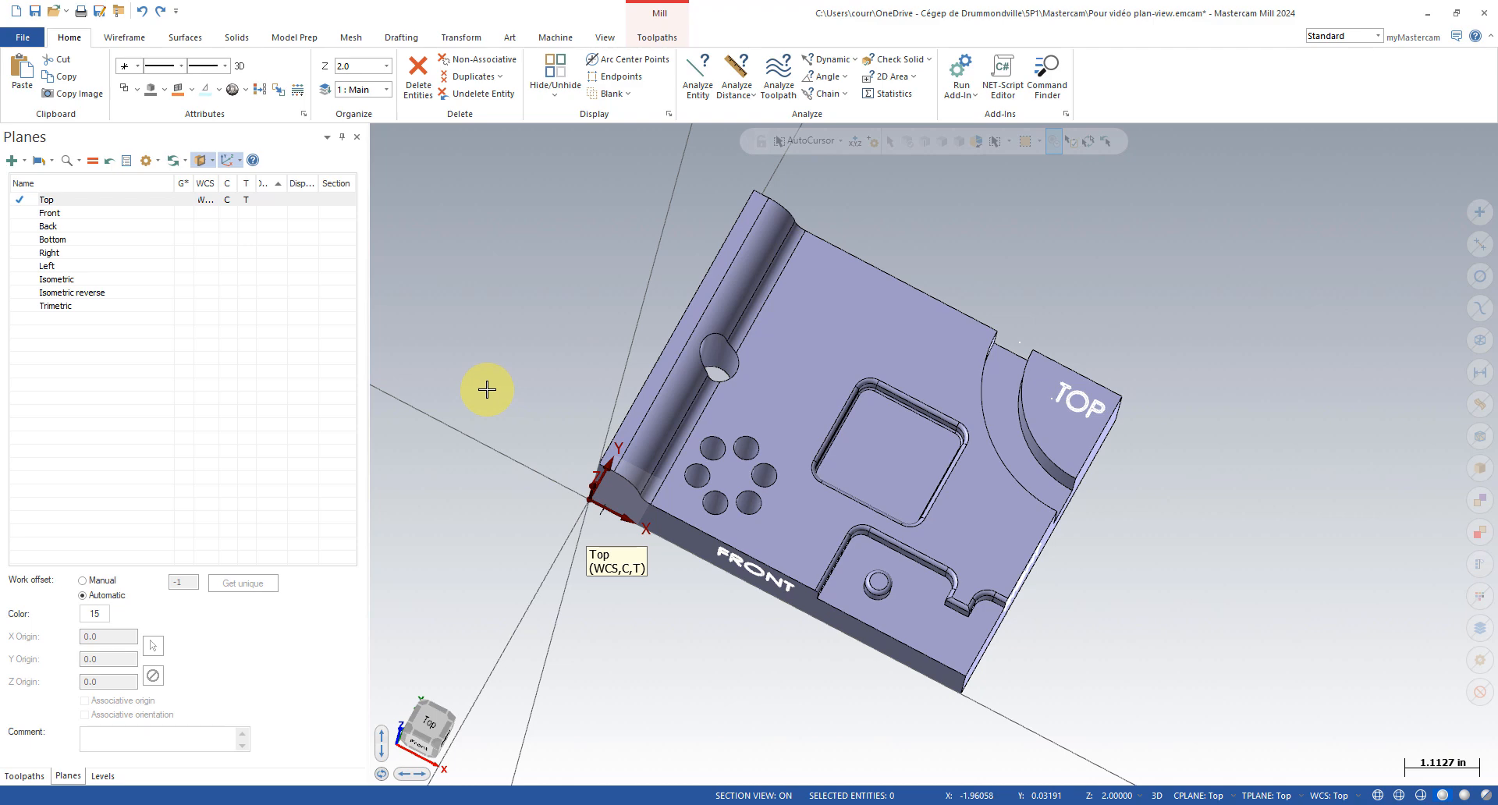
pyautogui.click(468, 39)
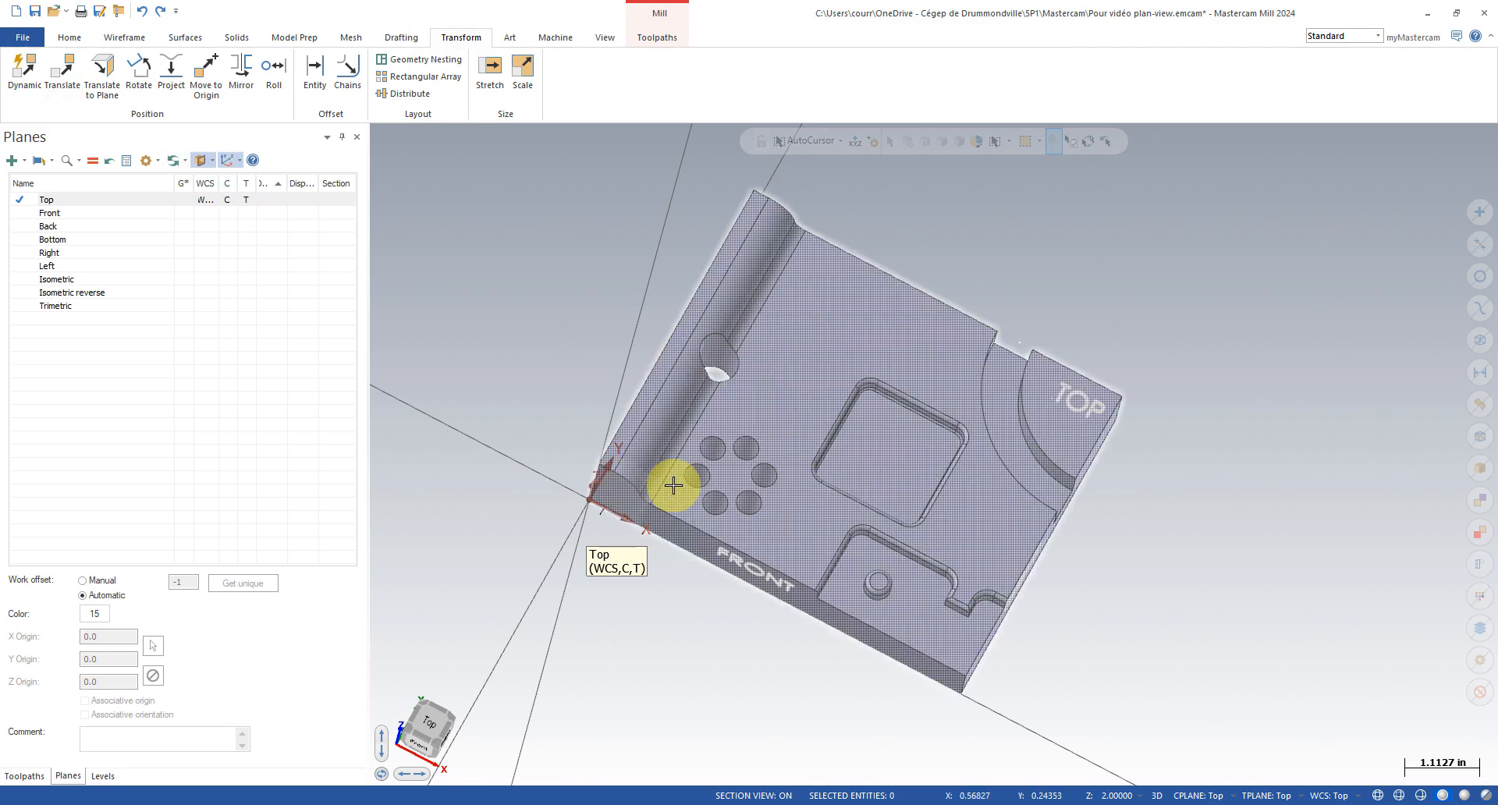
pyautogui.moveTo(598, 537); pyautogui.dragTo(526, 506, button='middle')
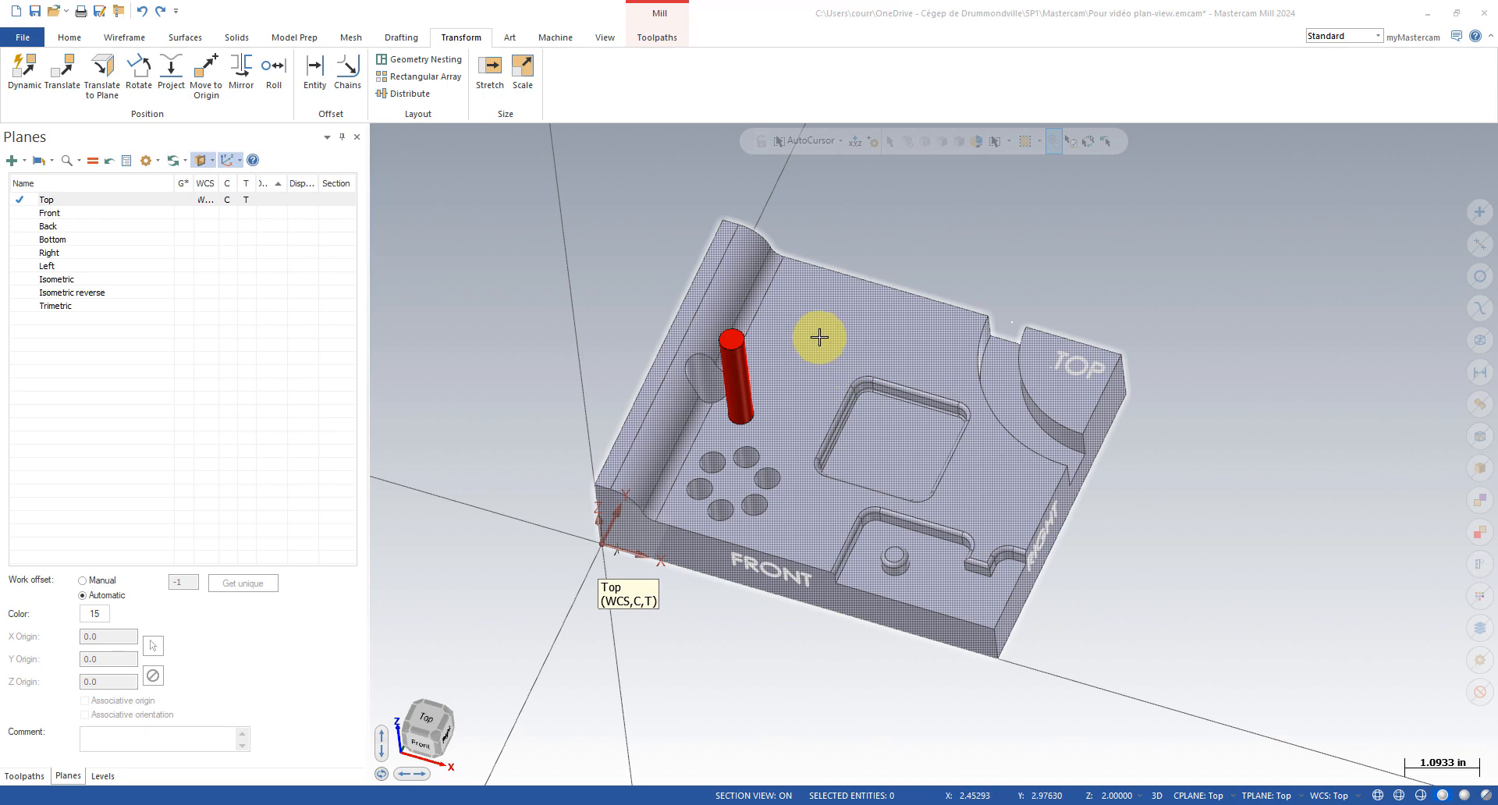
pyautogui.moveTo(819, 352); pyautogui.dragTo(850, 427, button='middle')
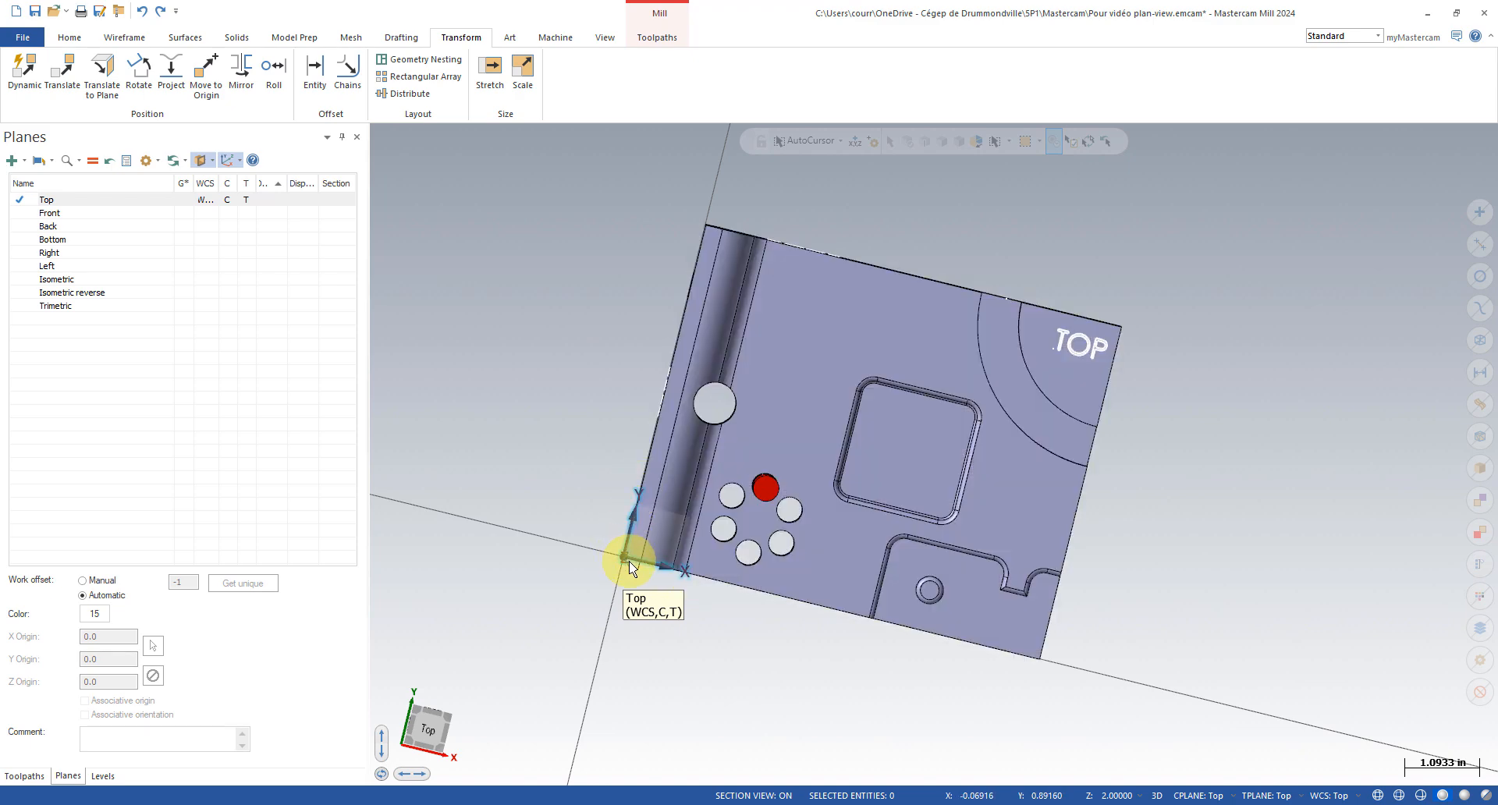
pyautogui.moveTo(632, 567)
pyautogui.mouseDown(button='middle')
pyautogui.moveTo(768, 431)
pyautogui.moveTo(756, 495)
pyautogui.moveTo(783, 528)
pyautogui.moveTo(688, 626)
pyautogui.moveTo(772, 362)
pyautogui.moveTo(856, 534)
pyautogui.moveTo(789, 658)
pyautogui.mouseUp(button='middle')
pyautogui.scroll(2, 793, 659)
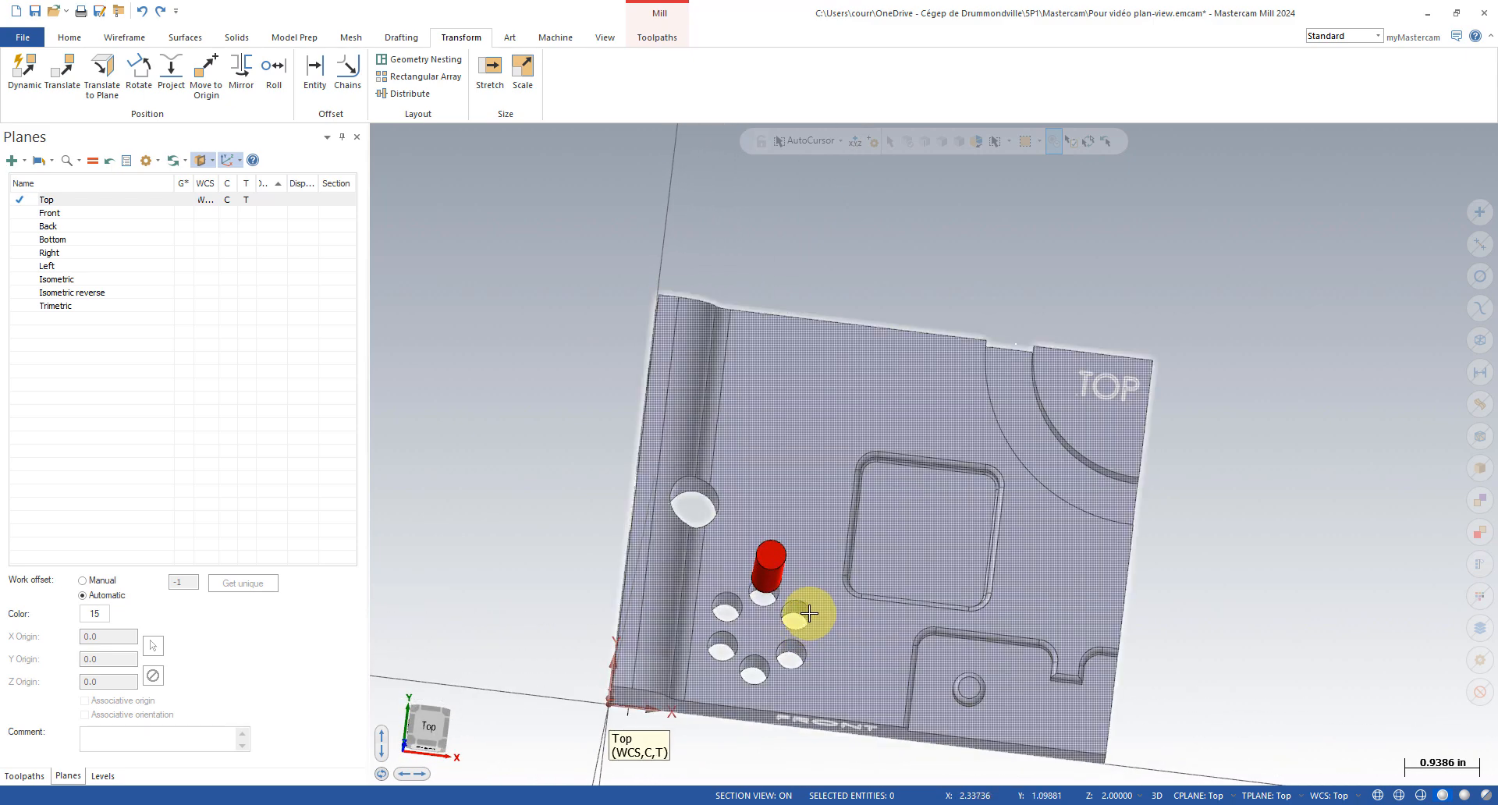
pyautogui.moveTo(814, 607); pyautogui.dragTo(809, 622, button='middle')
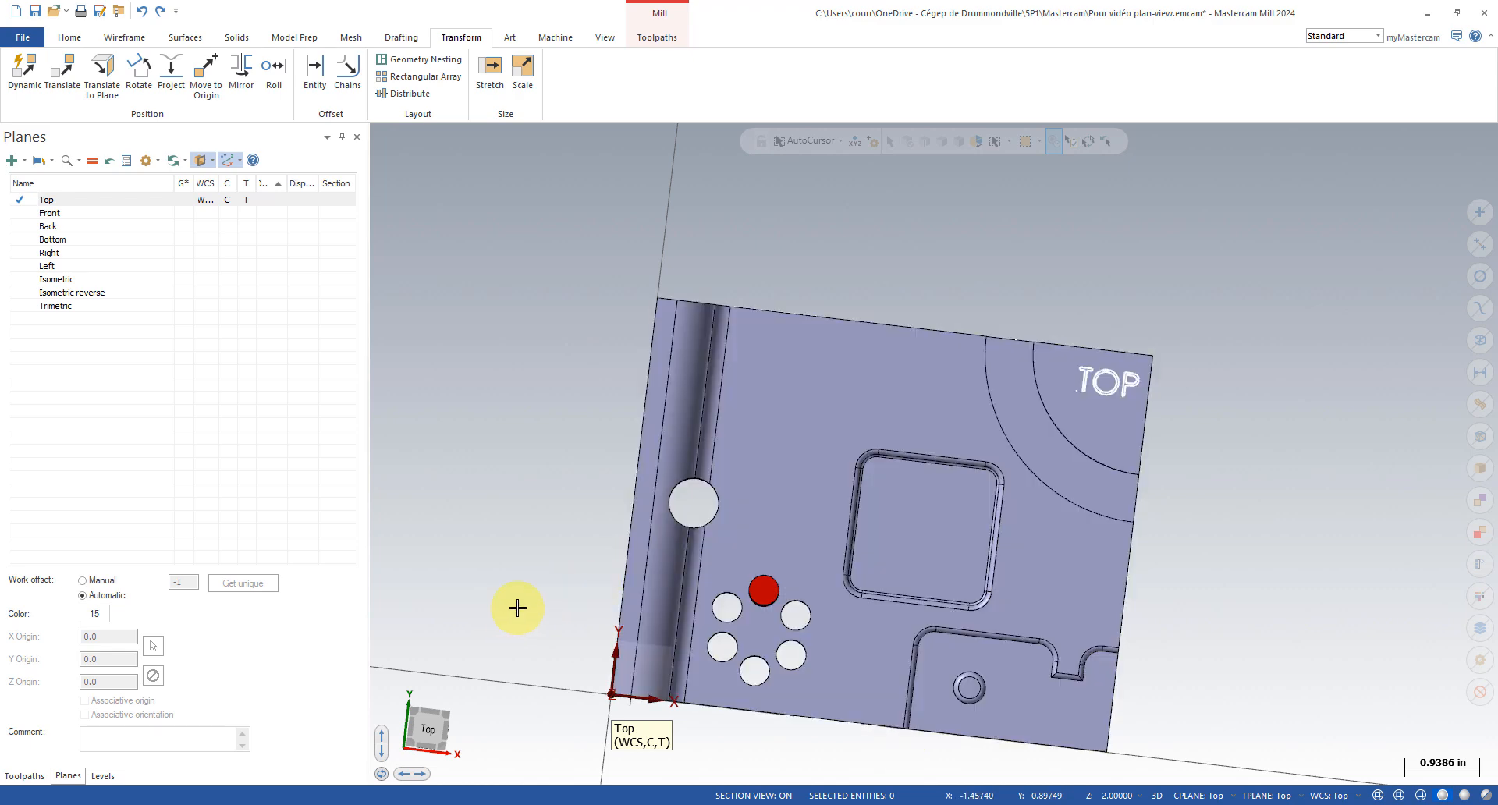
# - Orient the part to the exact Top view, looking straight down the tool axis onto the hole pattern
pyautogui.scroll(-1, 820, 505)
pyautogui.moveTo(822, 506); pyautogui.dragTo(823, 511, button='middle')
pyautogui.click(424, 734)
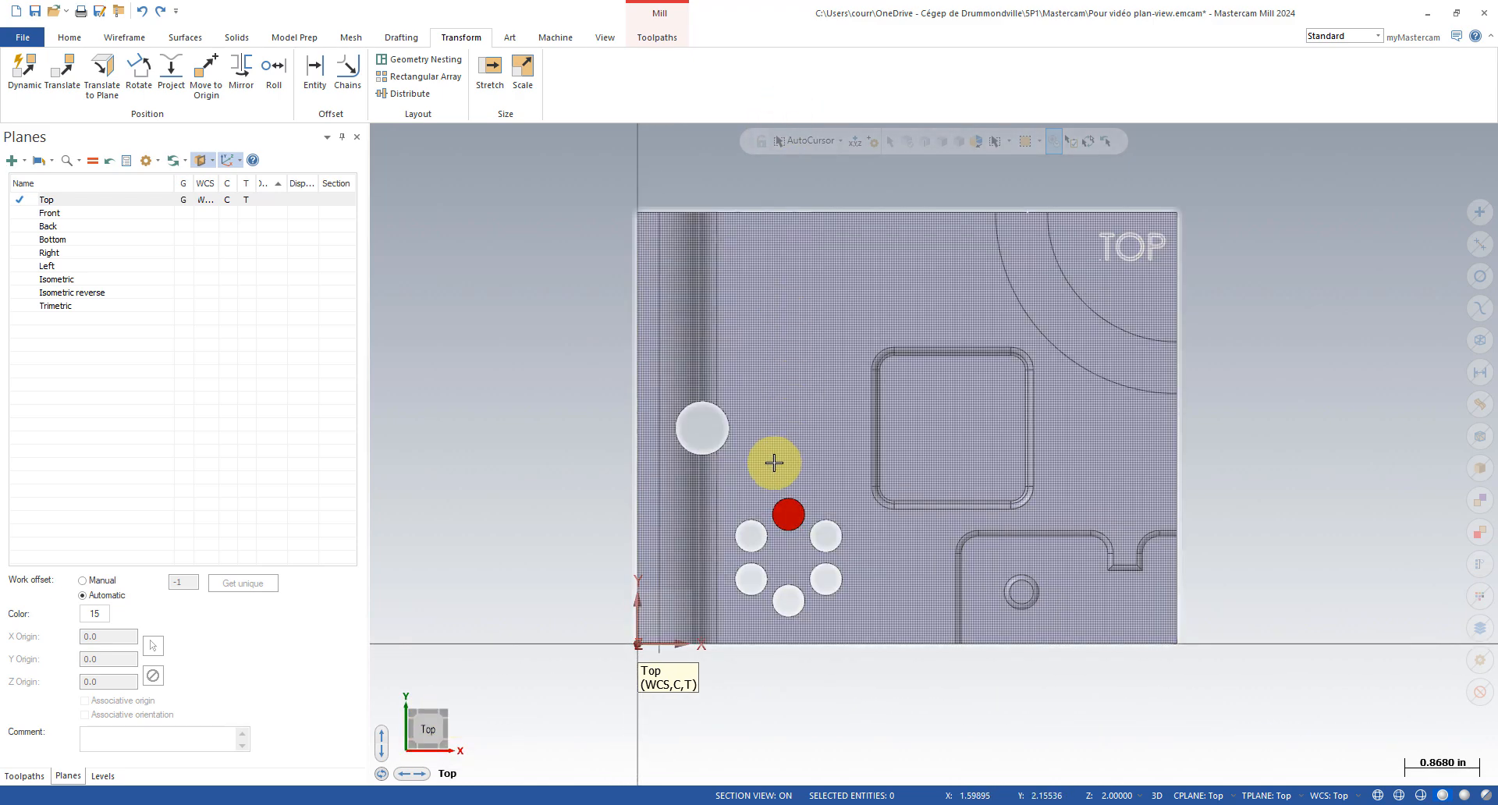
pyautogui.moveTo(804, 518)
pyautogui.mouseDown(button='middle')
pyautogui.moveTo(745, 495)
pyautogui.moveTo(765, 528)
pyautogui.moveTo(751, 546)
pyautogui.moveTo(769, 532)
pyautogui.moveTo(661, 568)
pyautogui.mouseUp(button='middle')
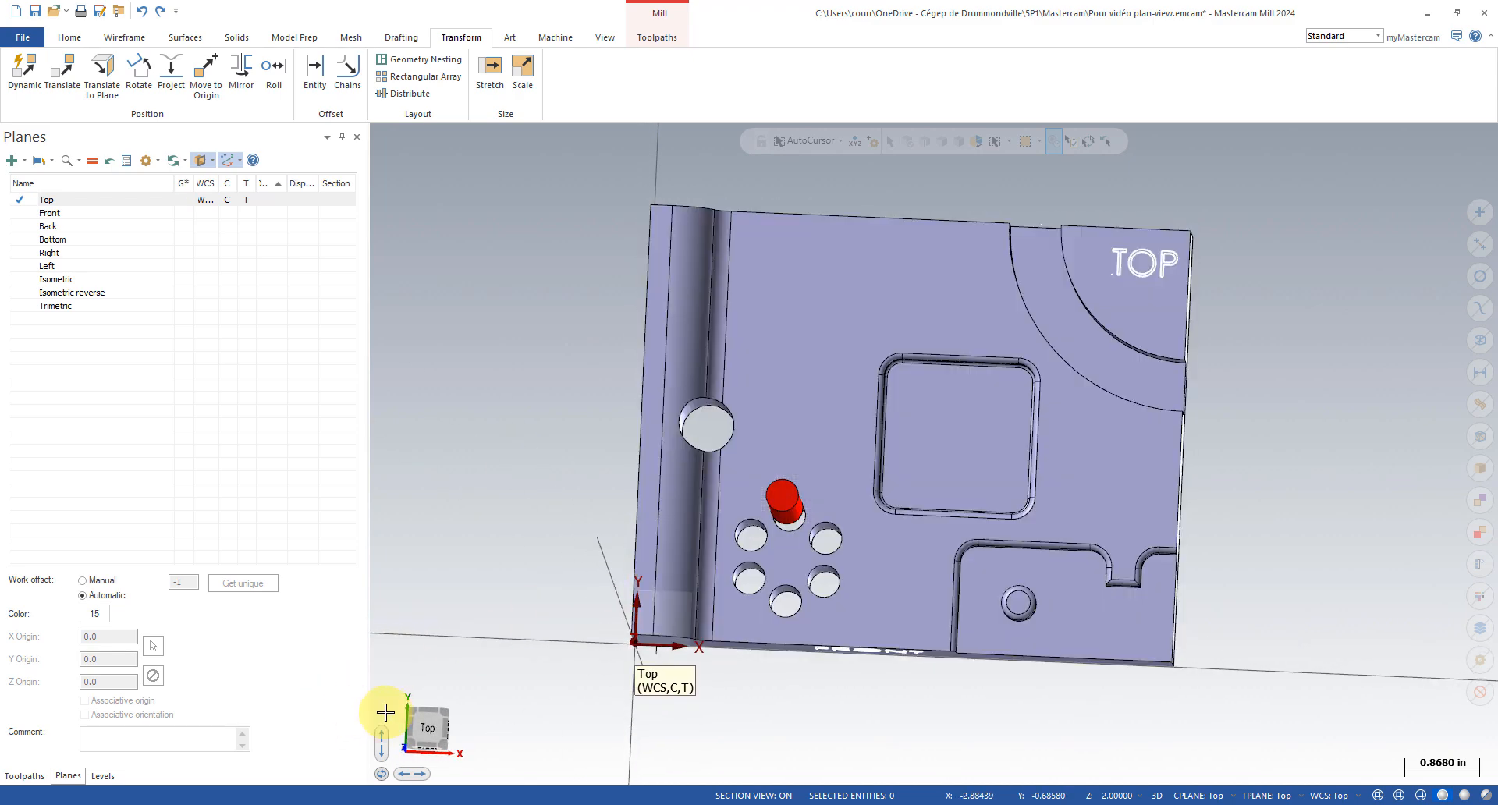
pyautogui.click(431, 727)
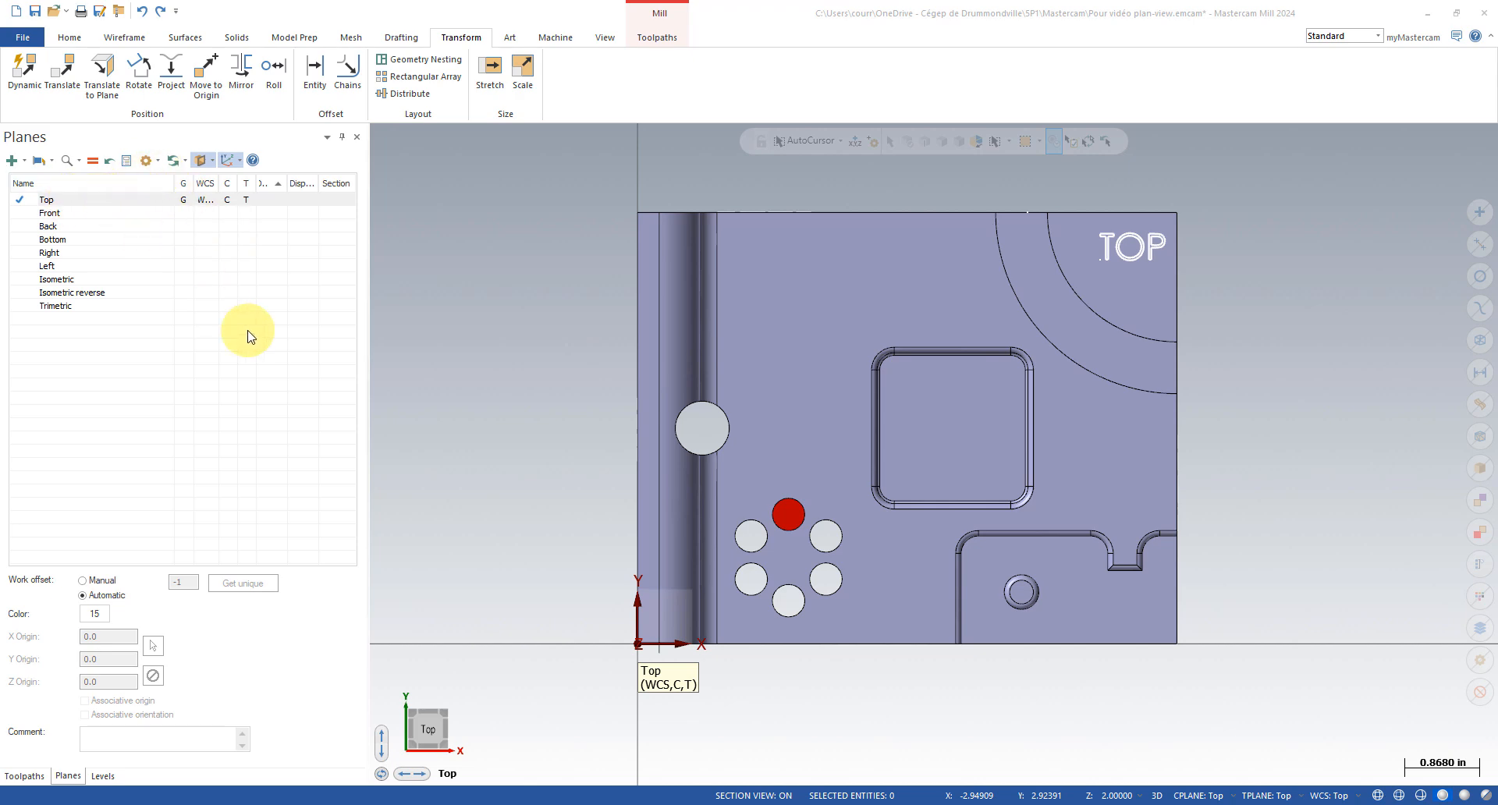
# - Orient the part to the exact Front view, followed by the exact Right view, to compare the tool's direction with each face
pyautogui.moveTo(536, 533)
pyautogui.mouseDown(button='middle')
pyautogui.moveTo(531, 405)
pyautogui.moveTo(500, 368)
pyautogui.moveTo(489, 374)
pyautogui.moveTo(829, 518)
pyautogui.moveTo(896, 500)
pyautogui.moveTo(841, 452)
pyautogui.mouseUp(button='middle')
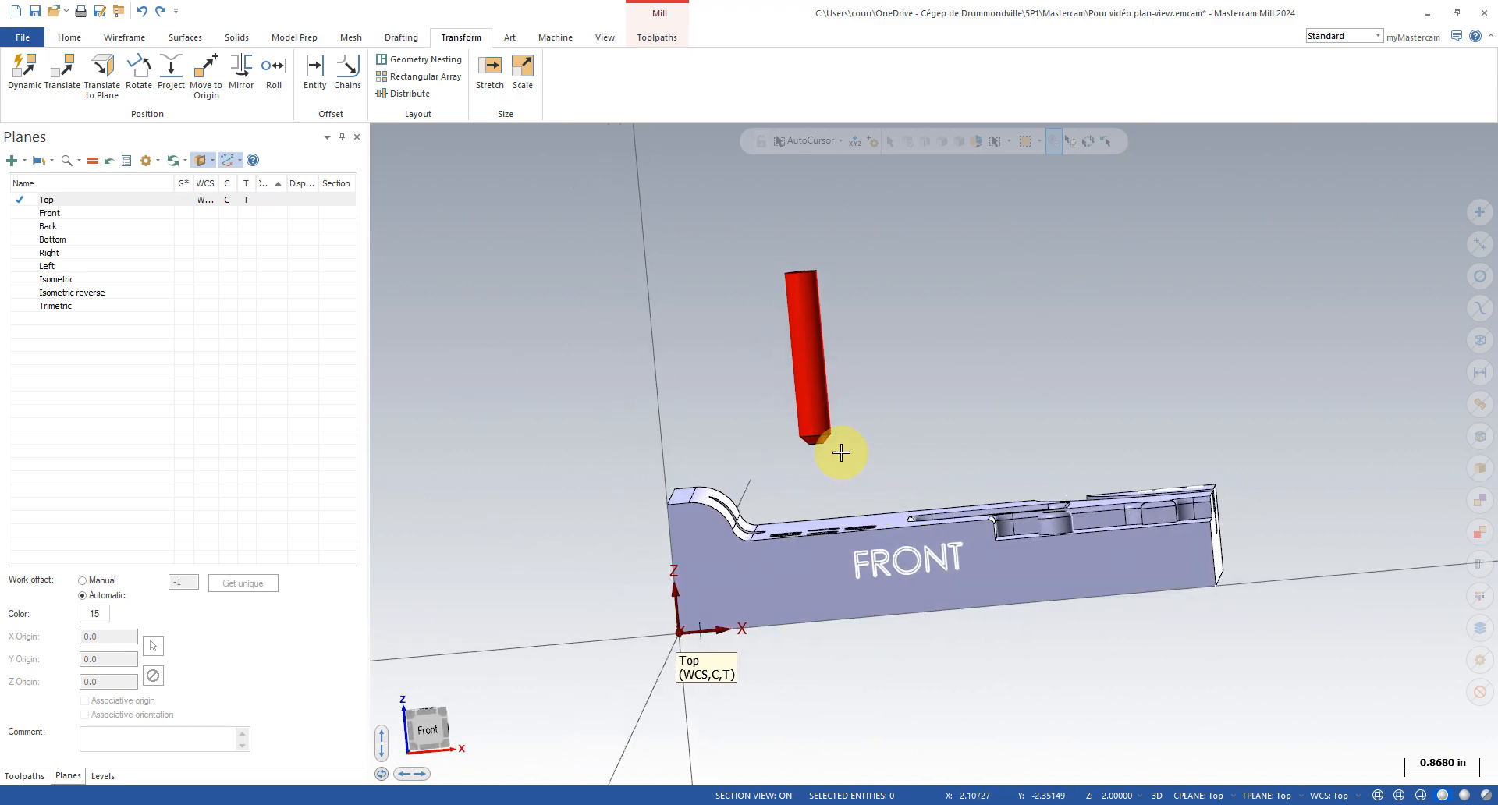
pyautogui.moveTo(634, 494); pyautogui.dragTo(435, 736, button='middle')
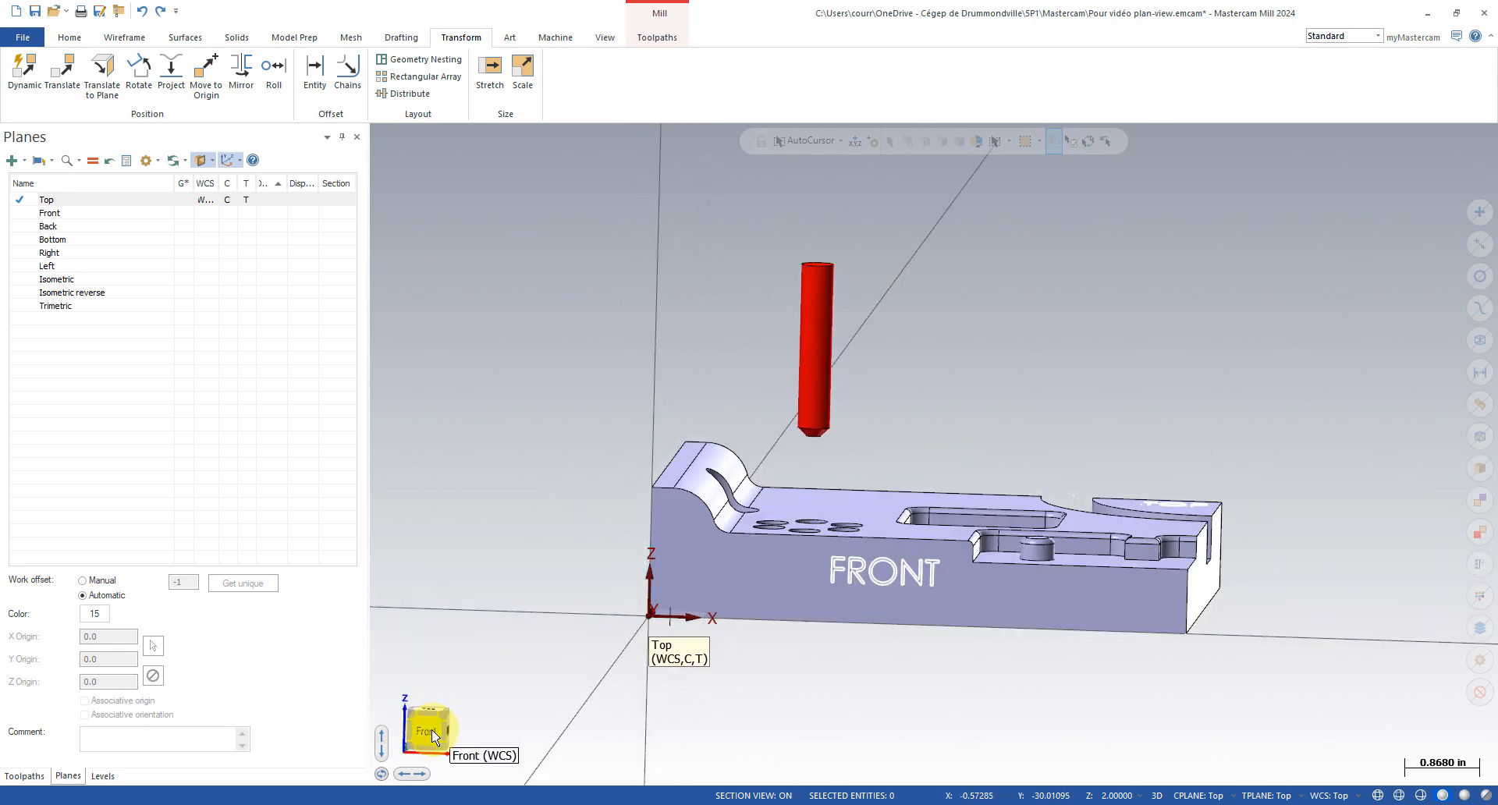
pyautogui.click(435, 735)
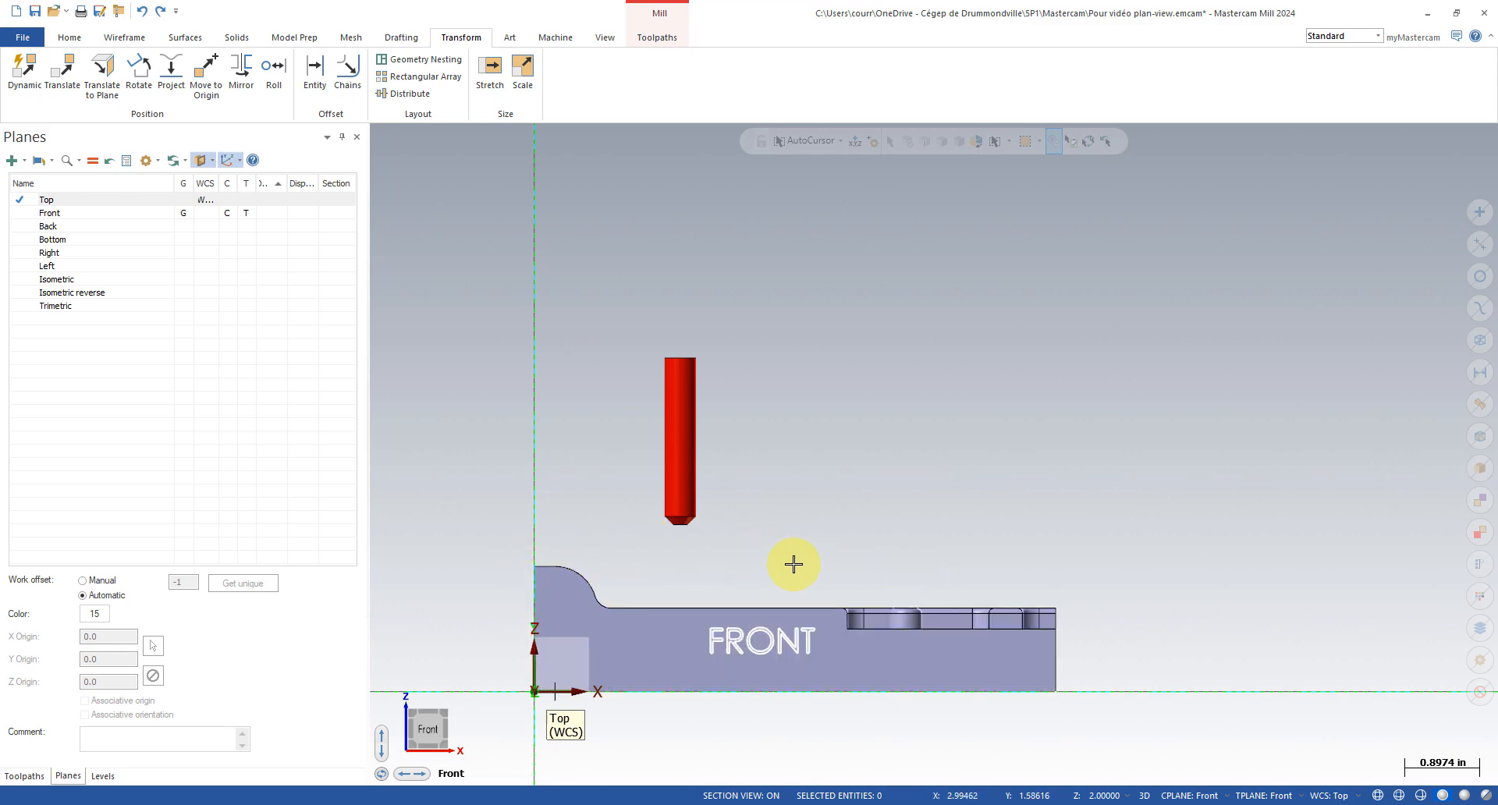
pyautogui.moveTo(791, 567); pyautogui.dragTo(631, 586, button='middle')
pyautogui.click(444, 724)
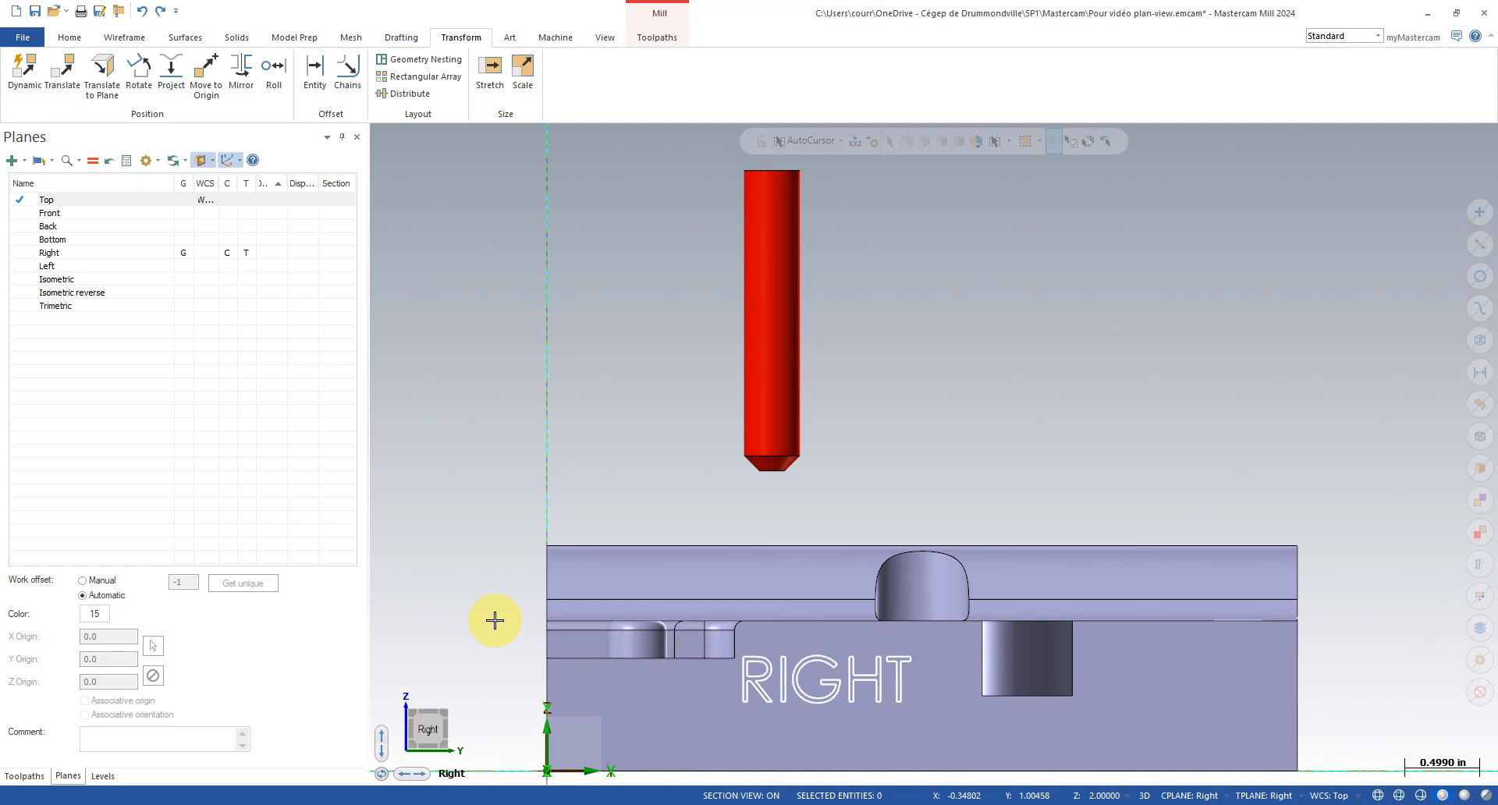
# - Rotate the block off-axis and square it back to the exact Top view, looking straight down onto the hole pattern
pyautogui.moveTo(450, 617); pyautogui.dragTo(519, 767, button='middle')
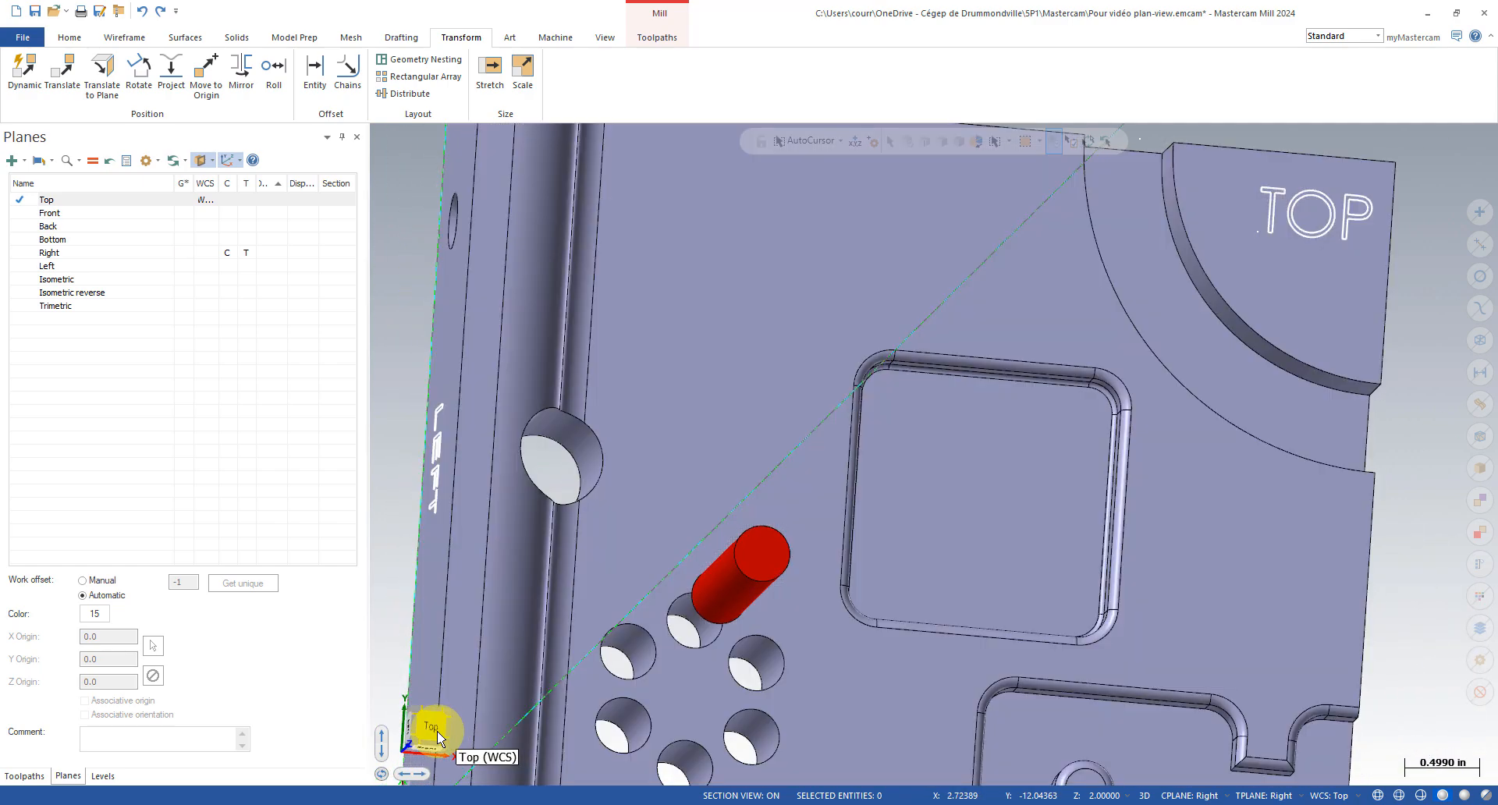
pyautogui.click(434, 726)
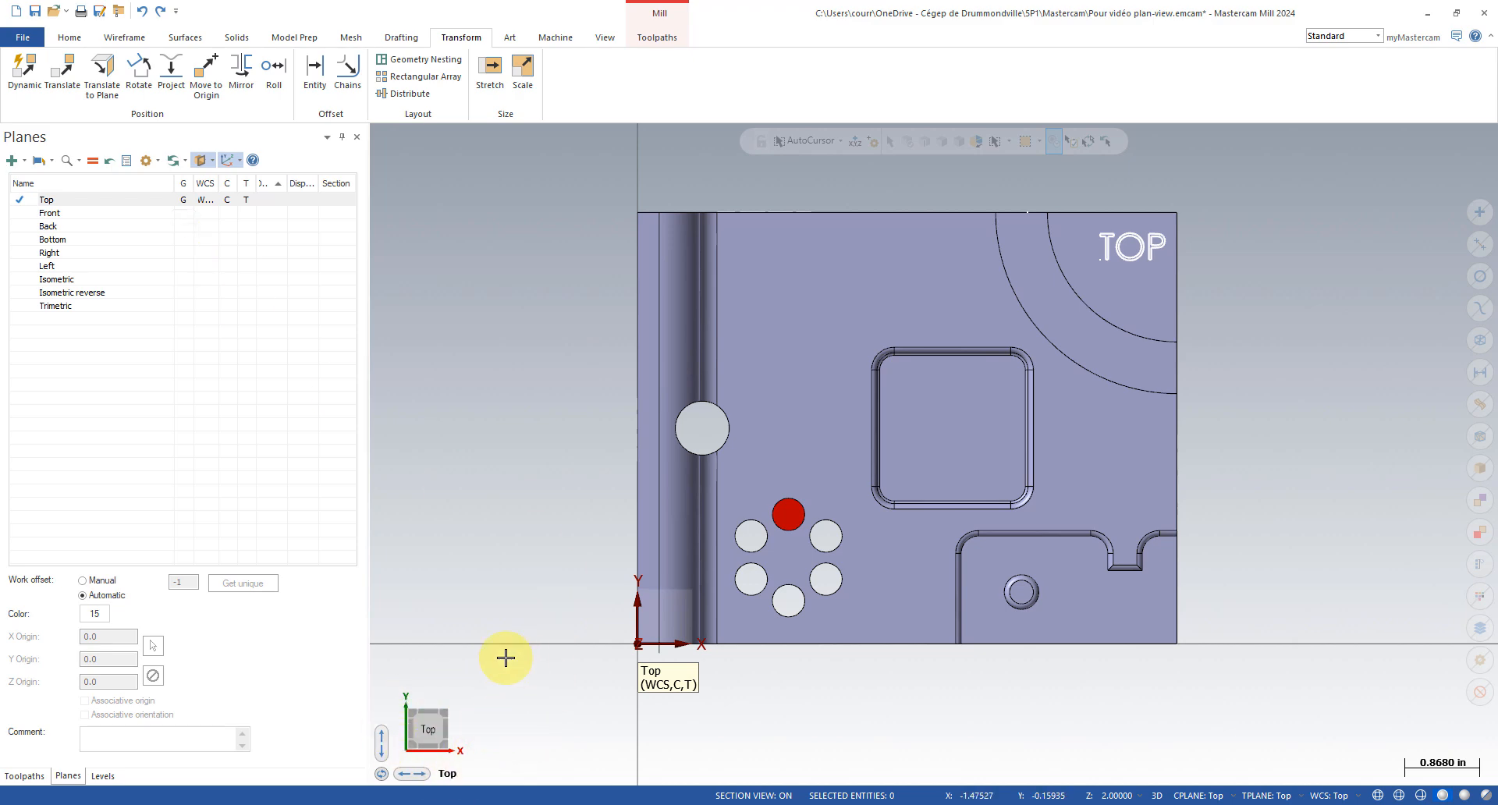
pyautogui.moveTo(491, 668); pyautogui.dragTo(518, 637, button='middle')
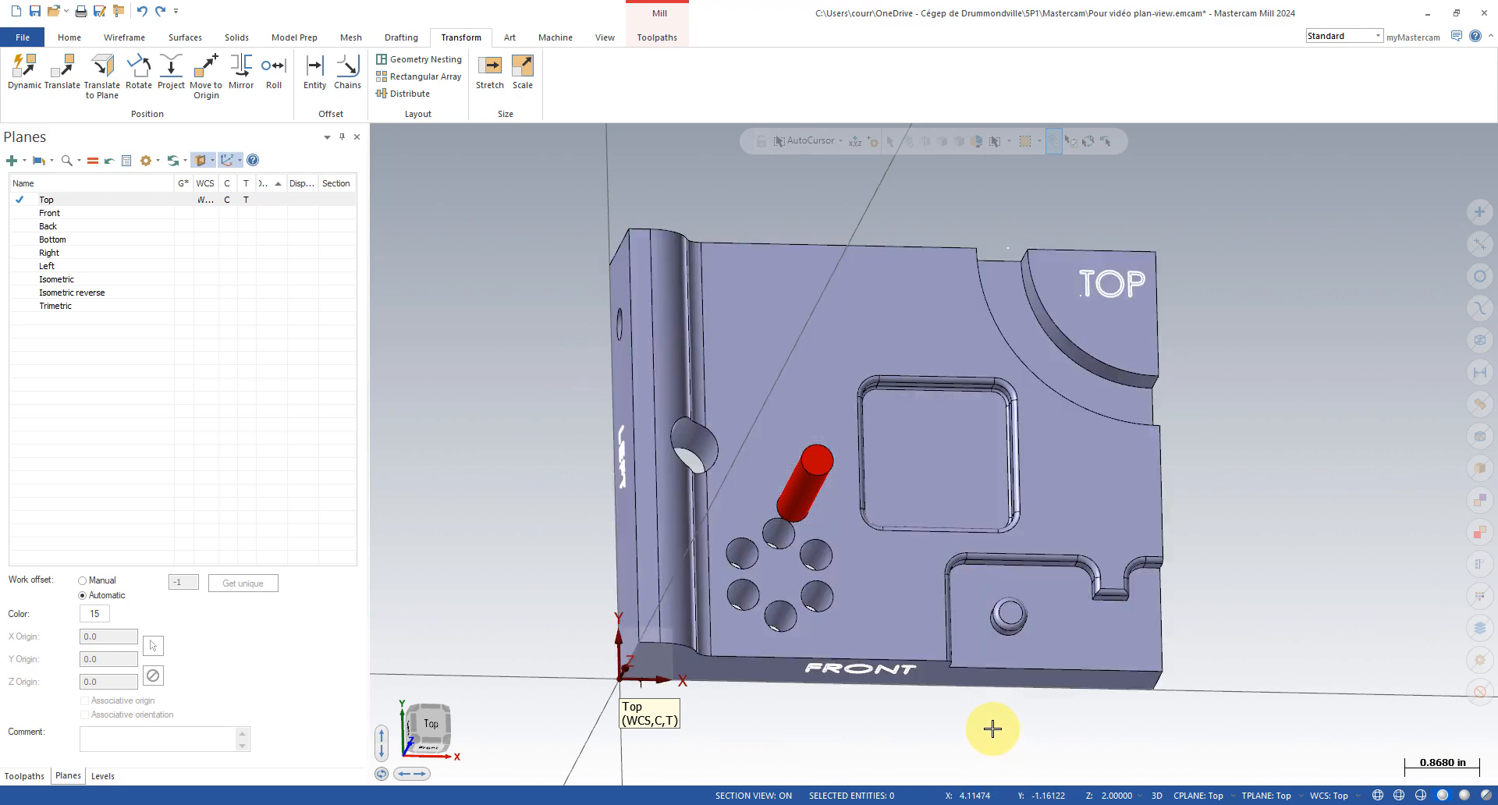
pyautogui.click(430, 729)
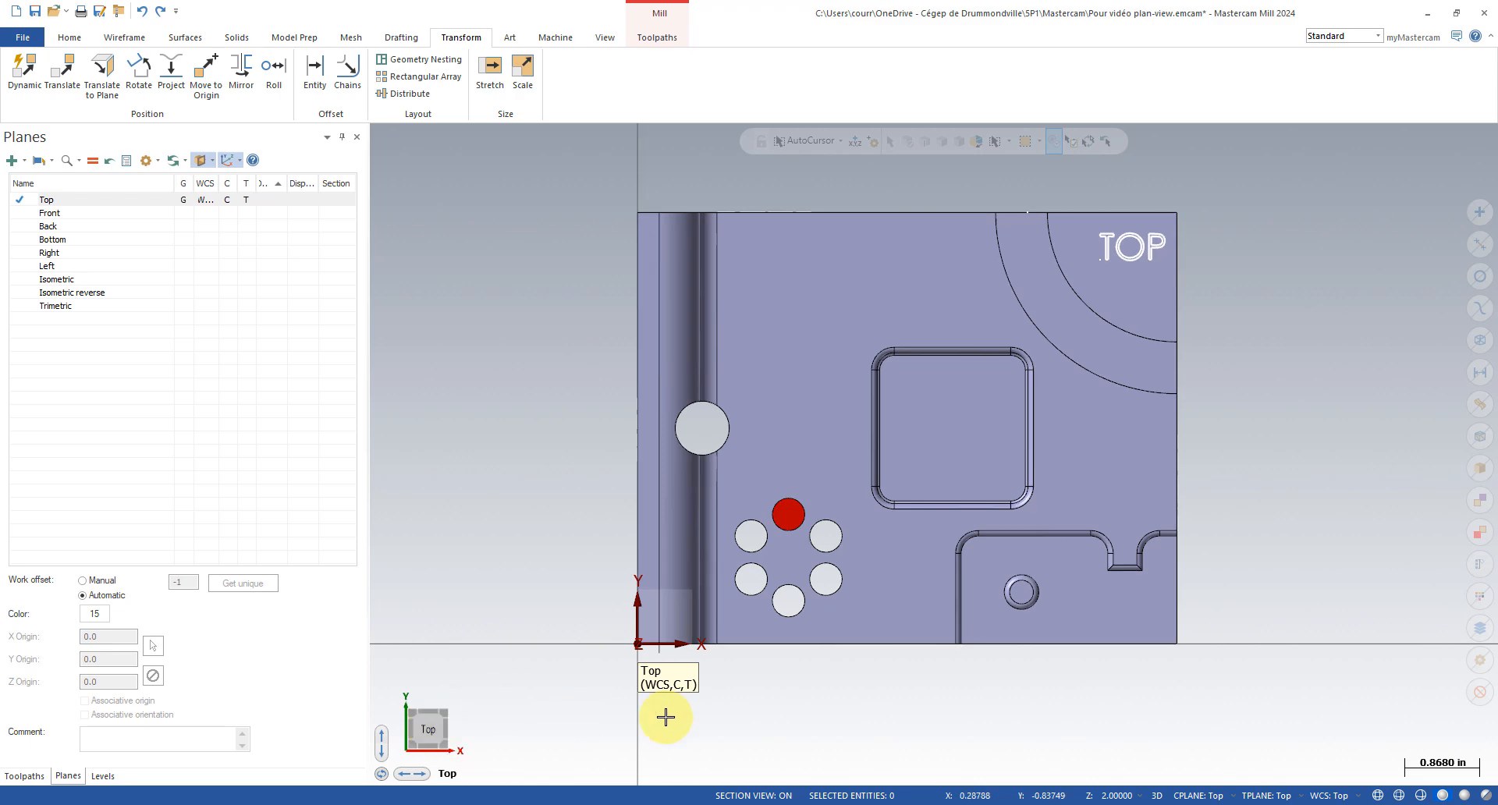
# - Tilt the block and restore the graphics view to the Top plane, repeating the check from another angle
pyautogui.moveTo(666, 717); pyautogui.dragTo(709, 670, button='middle')
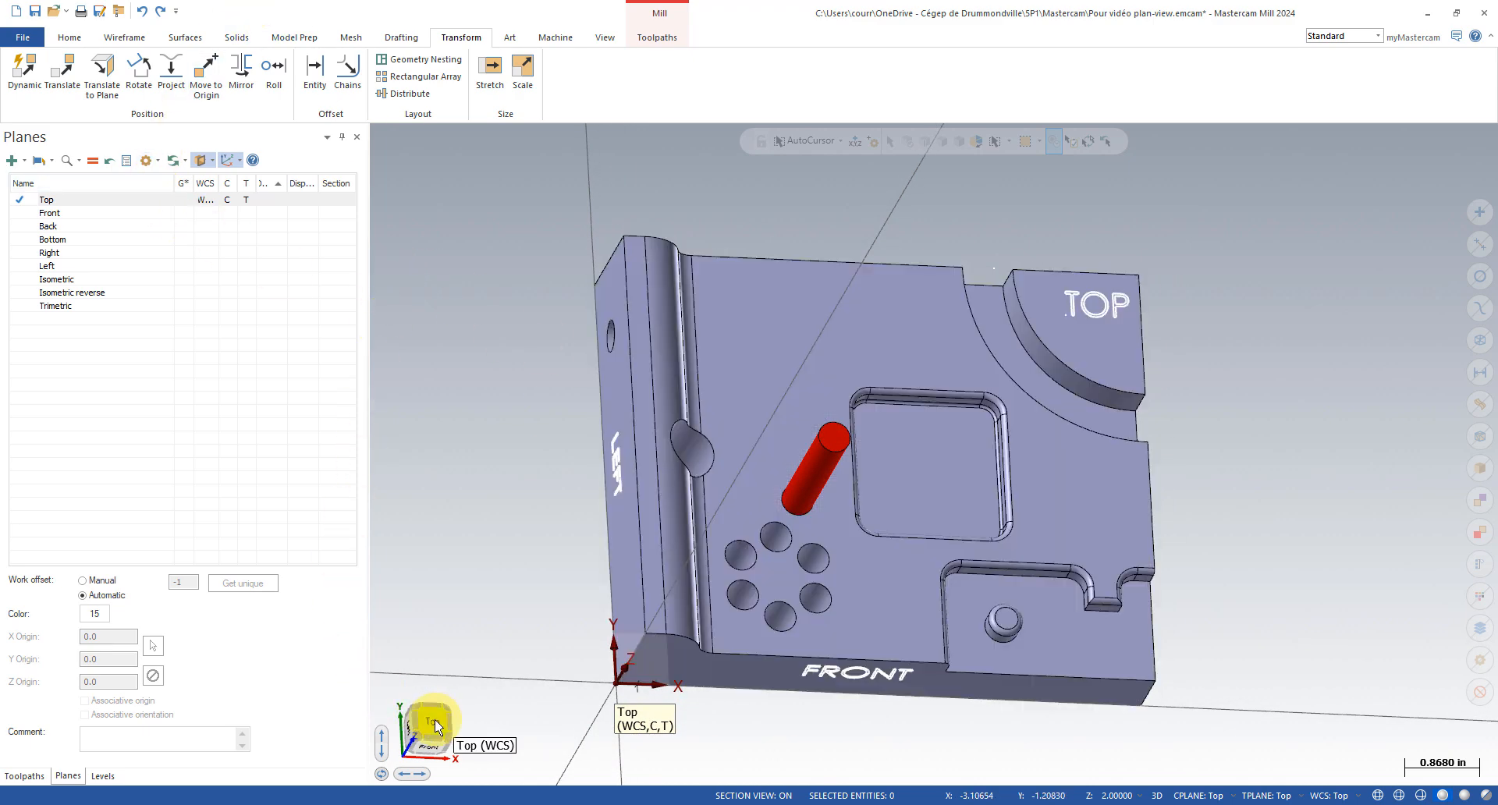
pyautogui.click(184, 200)
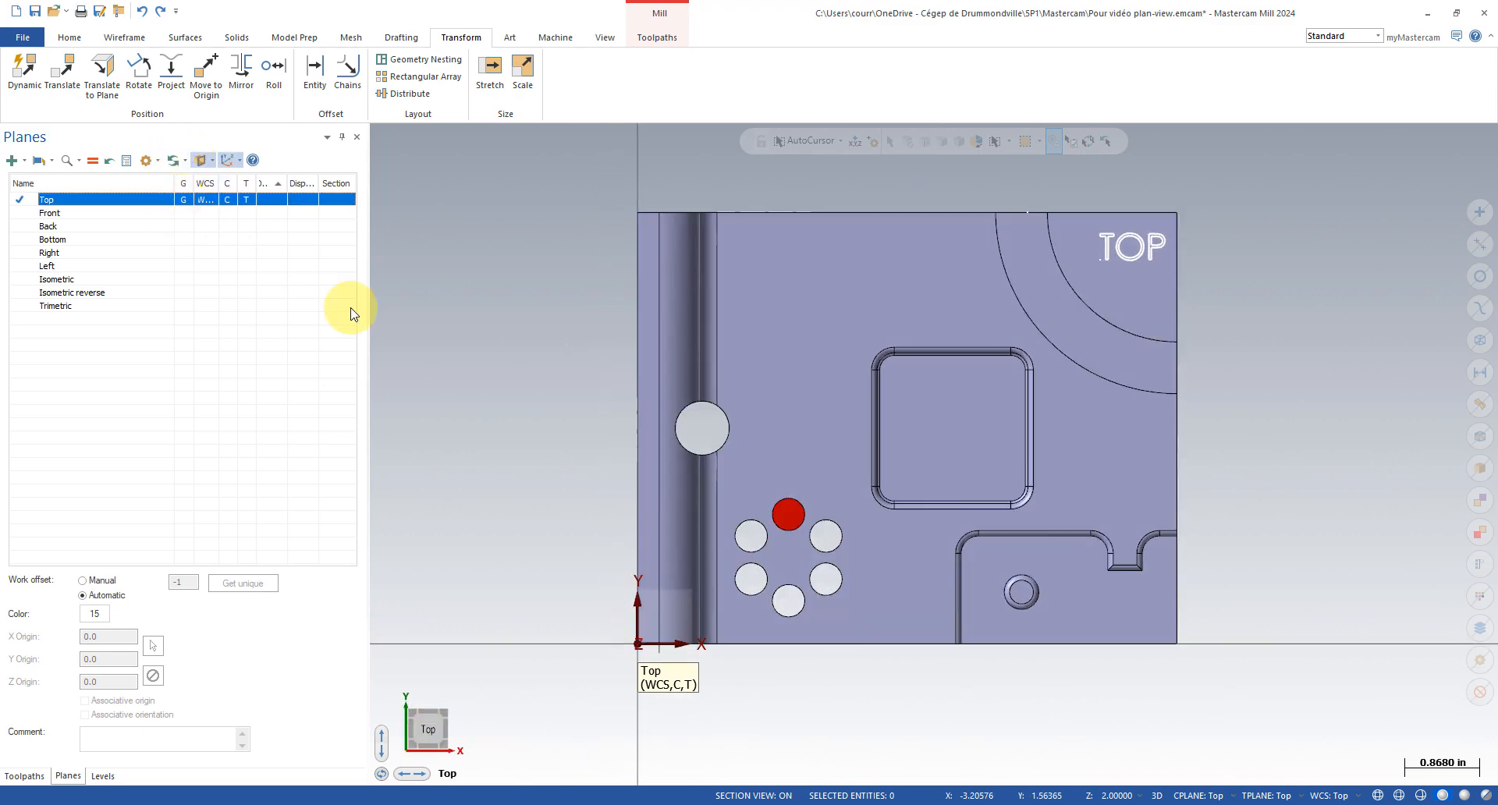
pyautogui.moveTo(562, 396); pyautogui.dragTo(594, 322, button='middle')
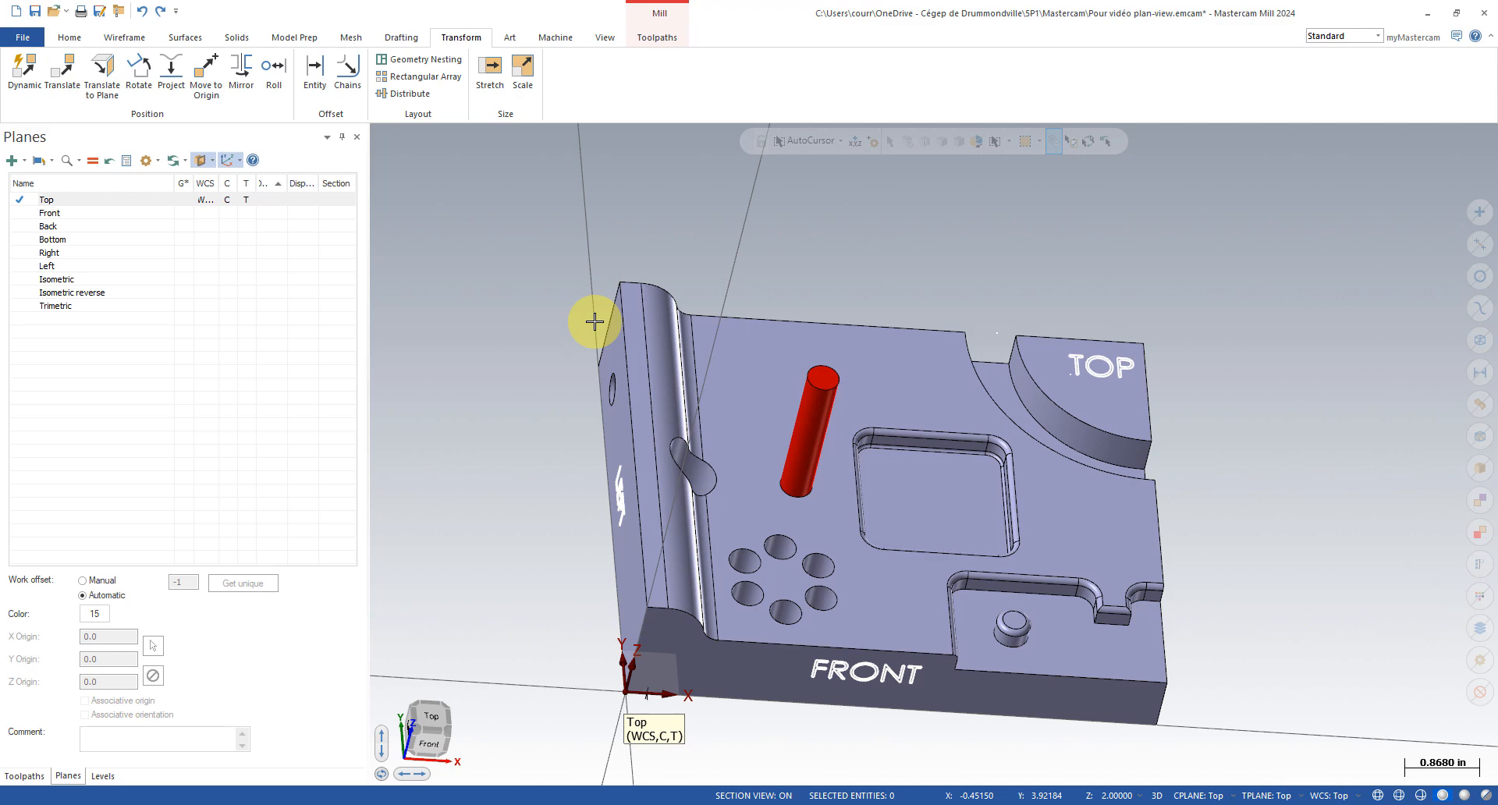
pyautogui.hotkey('alt', '1')
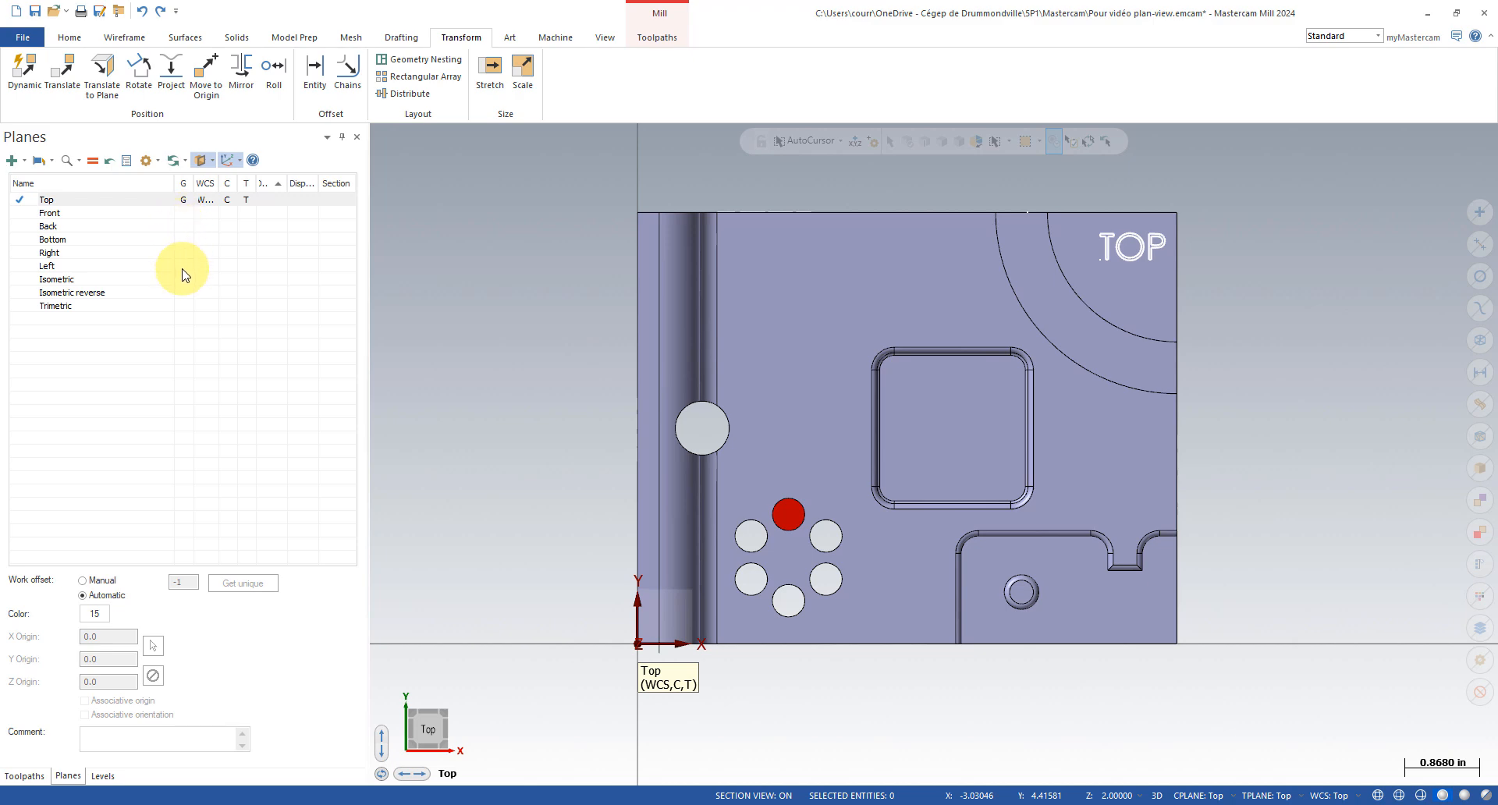
# - Switch through the standard Front and Back views, and return the graphics view to the Top plane
pyautogui.hotkey('alt', '2')
pyautogui.hotkey('alt', '3')
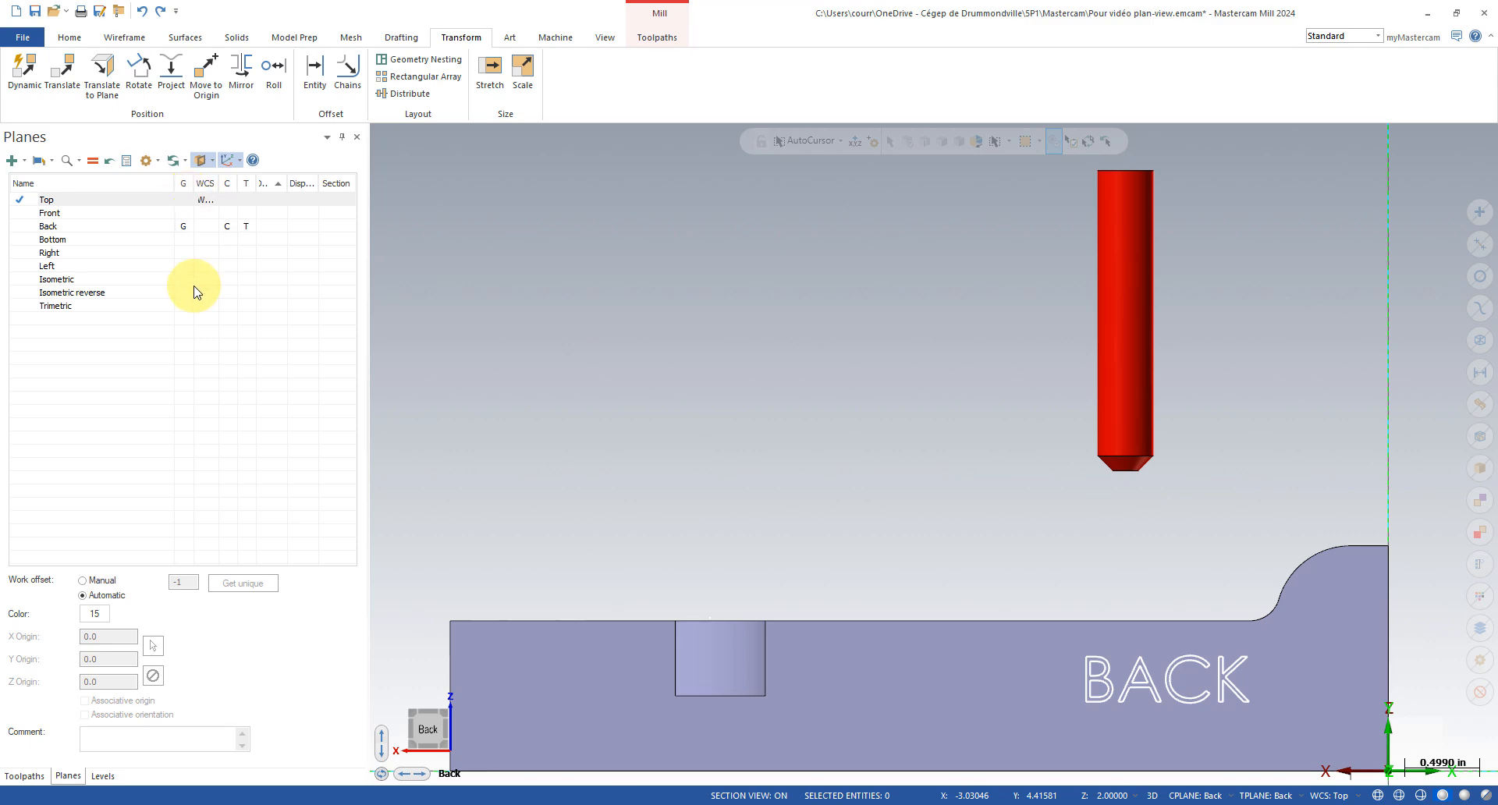
pyautogui.click(184, 201)
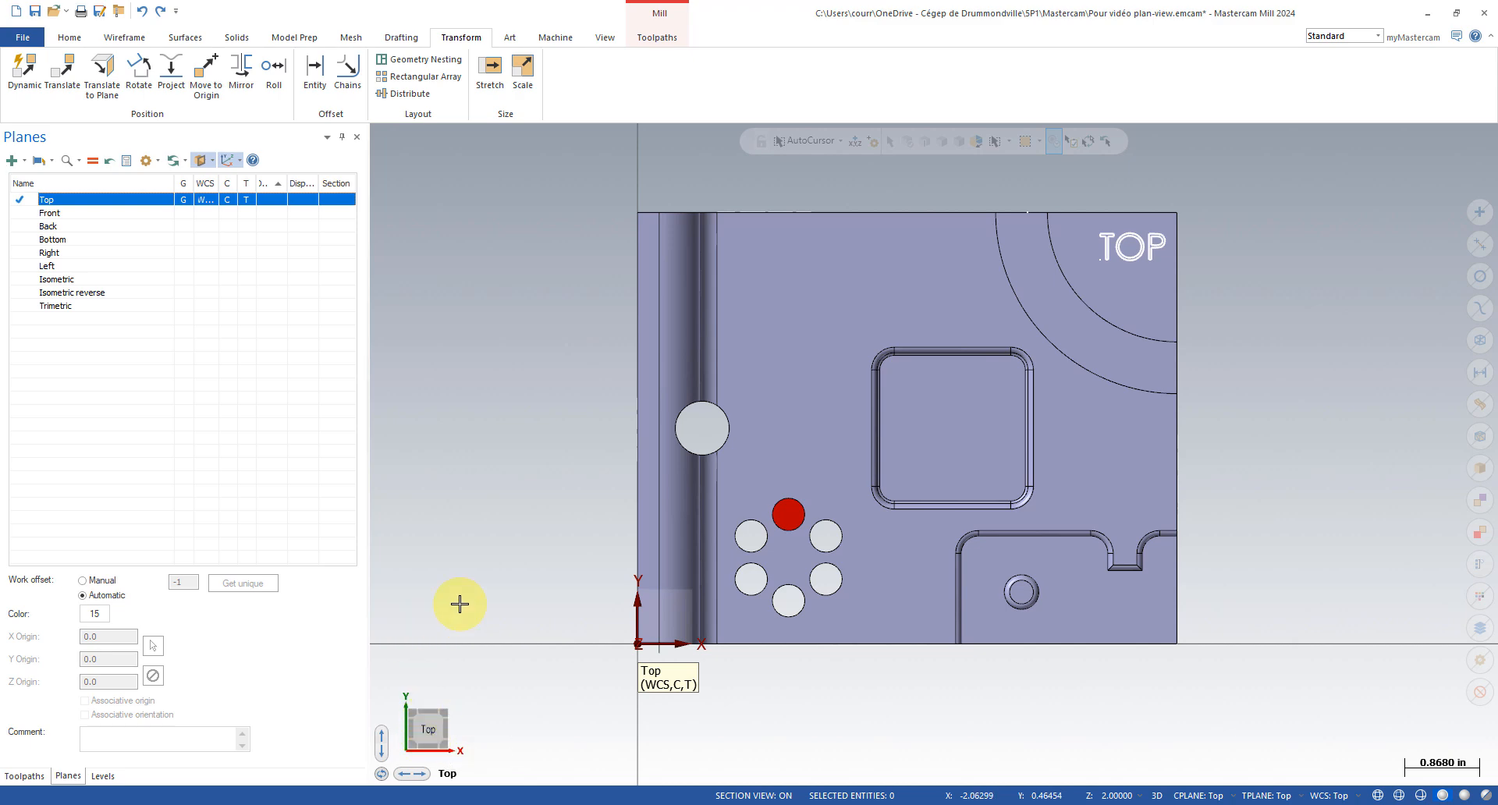
# - Inspect the block from tilted angles around the Top view, ending with the large hole and the LEFT and FRONT faces in sight
pyautogui.moveTo(460, 604); pyautogui.dragTo(431, 471, button='middle')
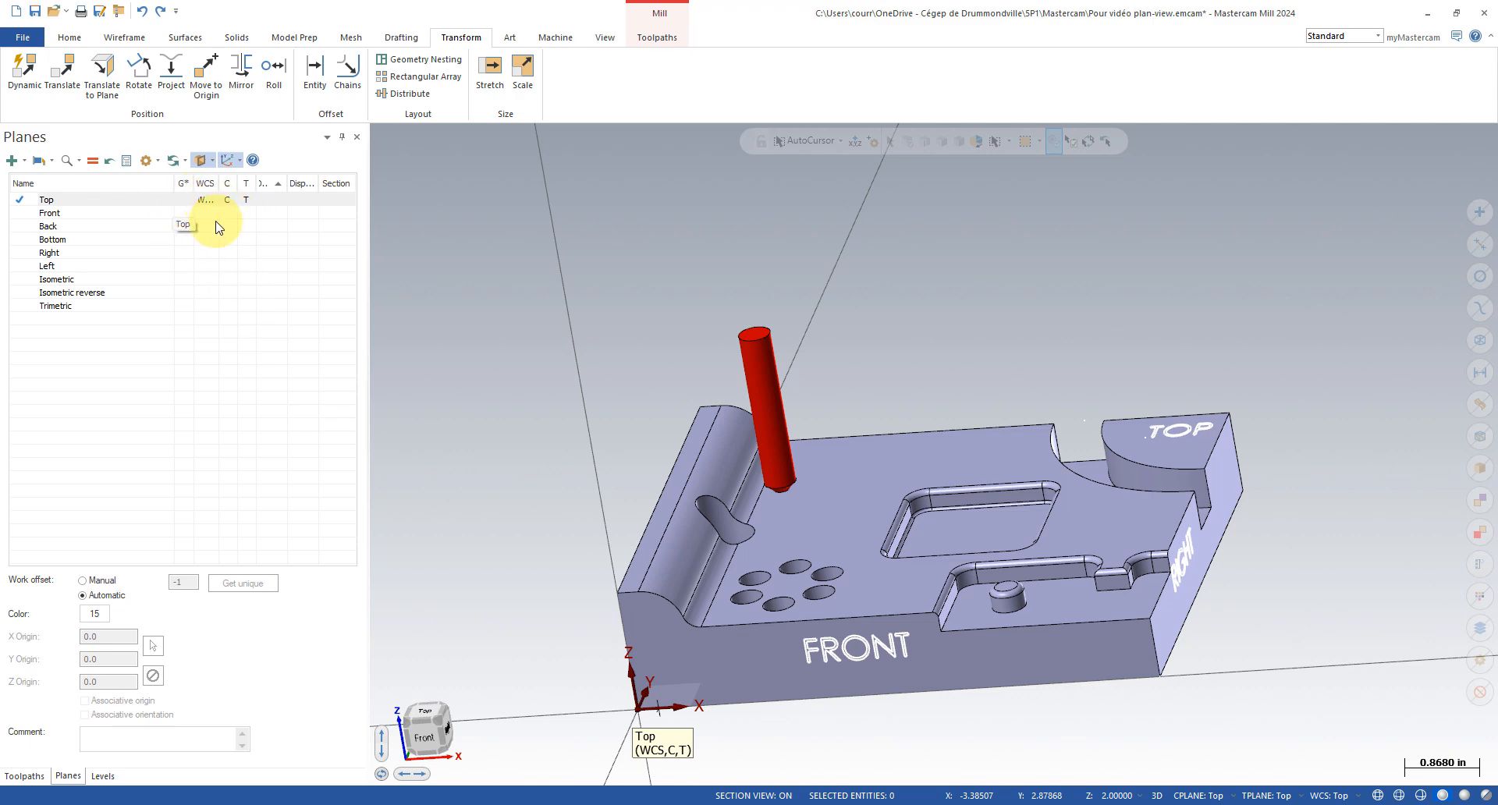
pyautogui.scroll(-1, 492, 378)
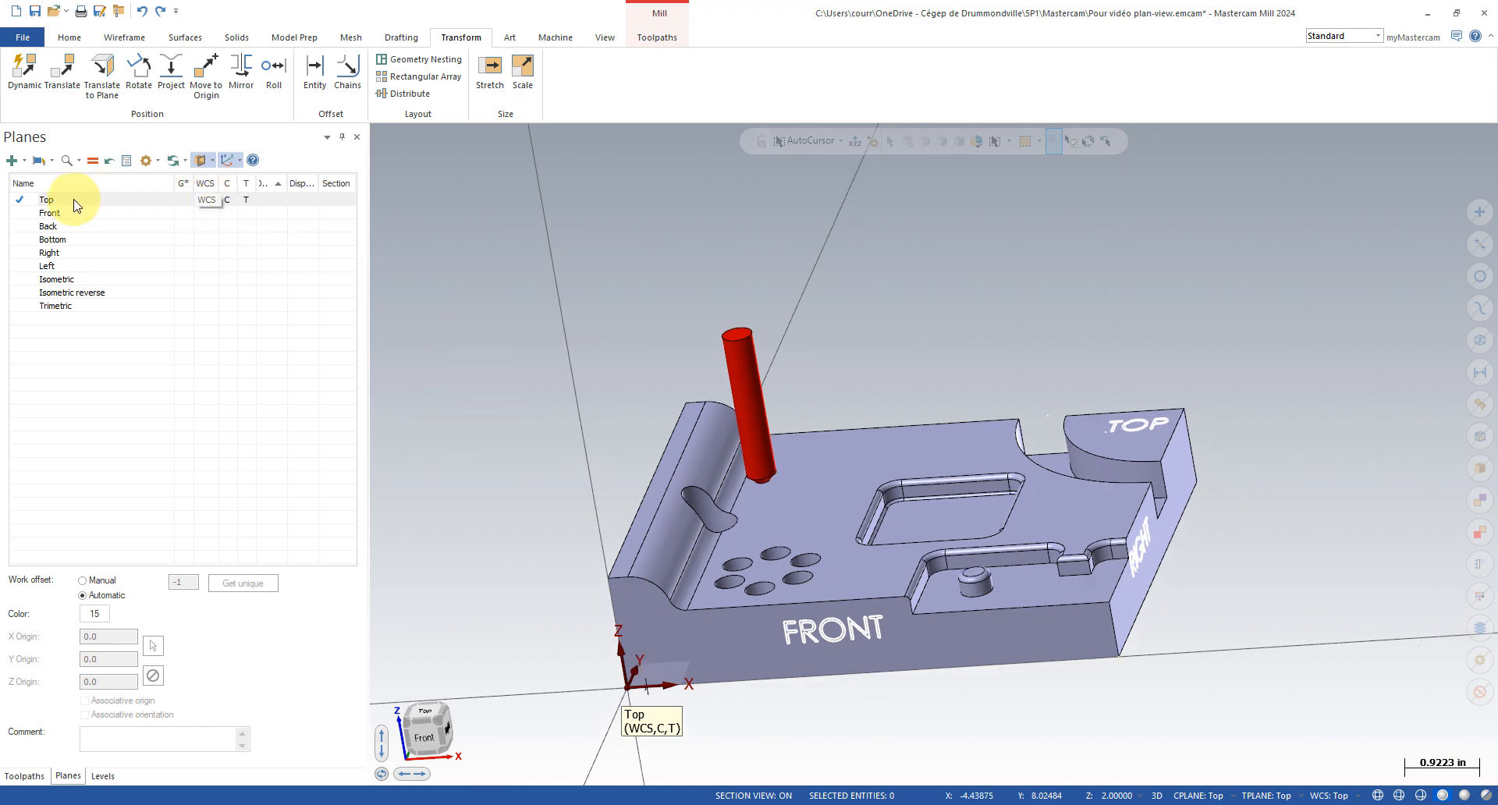
pyautogui.hotkey('alt', '1')
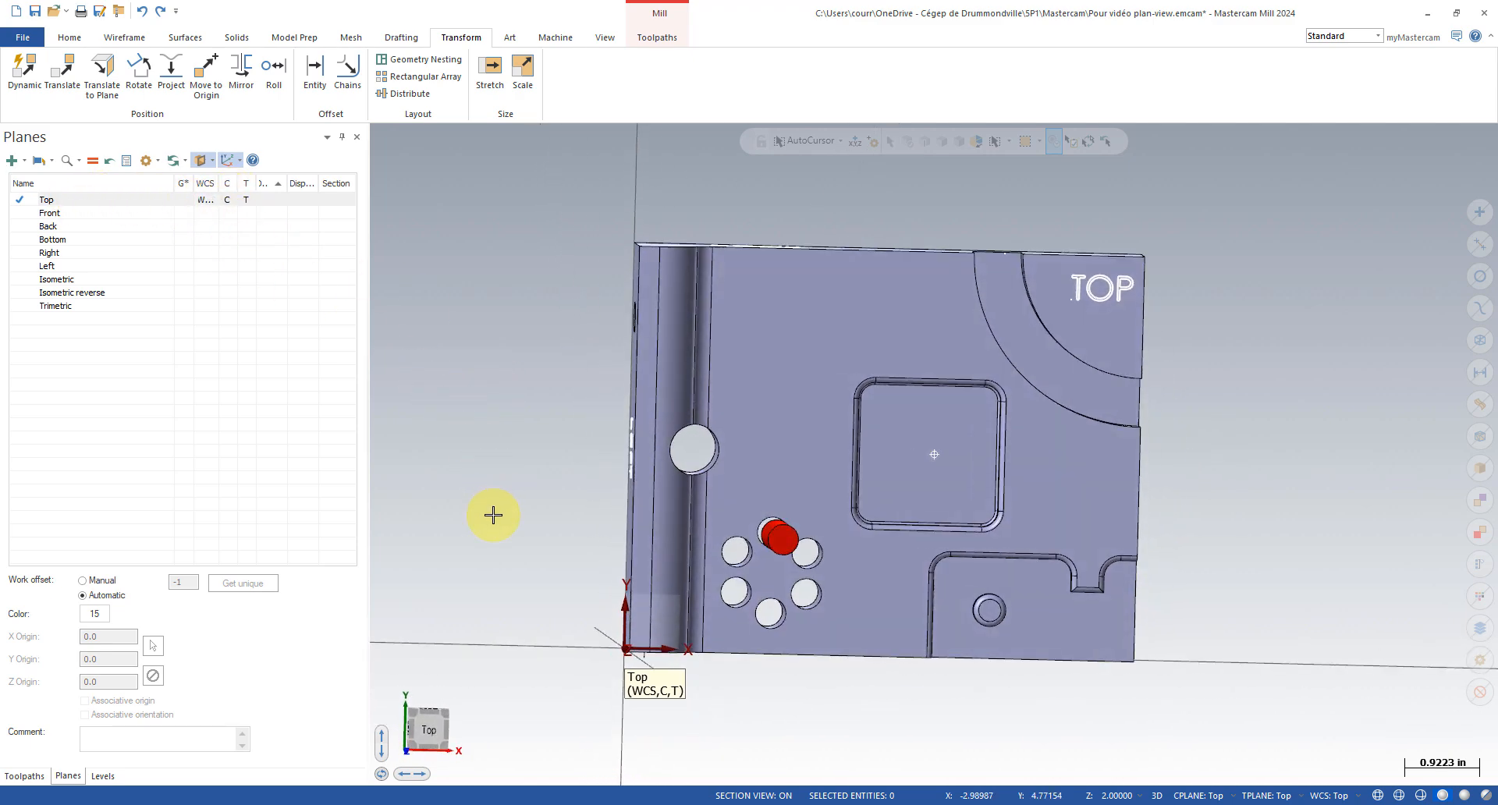
pyautogui.moveTo(493, 515)
pyautogui.mouseDown(button='middle')
pyautogui.moveTo(483, 506)
pyautogui.moveTo(481, 521)
pyautogui.moveTo(485, 491)
pyautogui.mouseUp(button='middle')
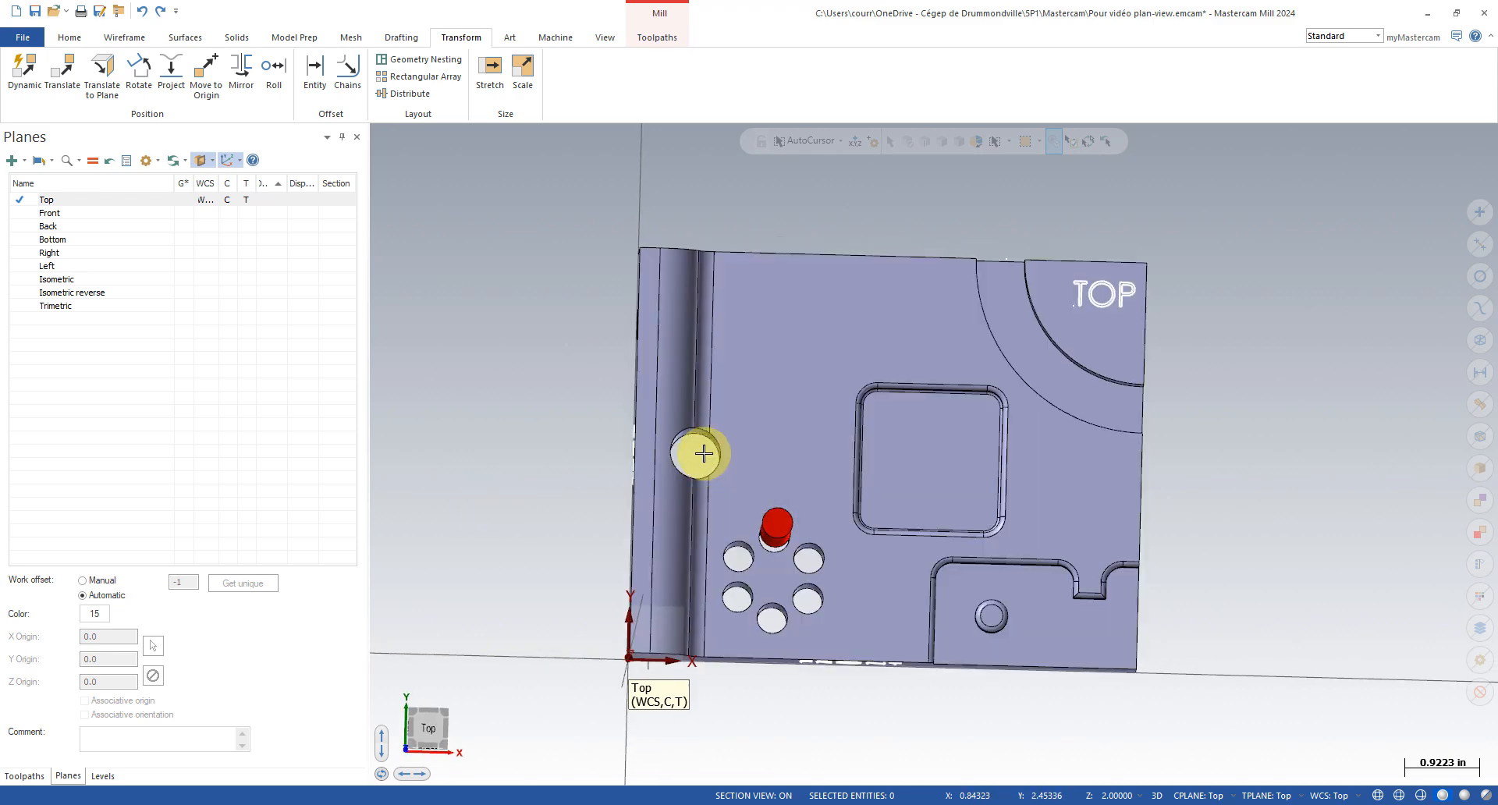
pyautogui.moveTo(704, 453); pyautogui.dragTo(616, 608, button='middle')
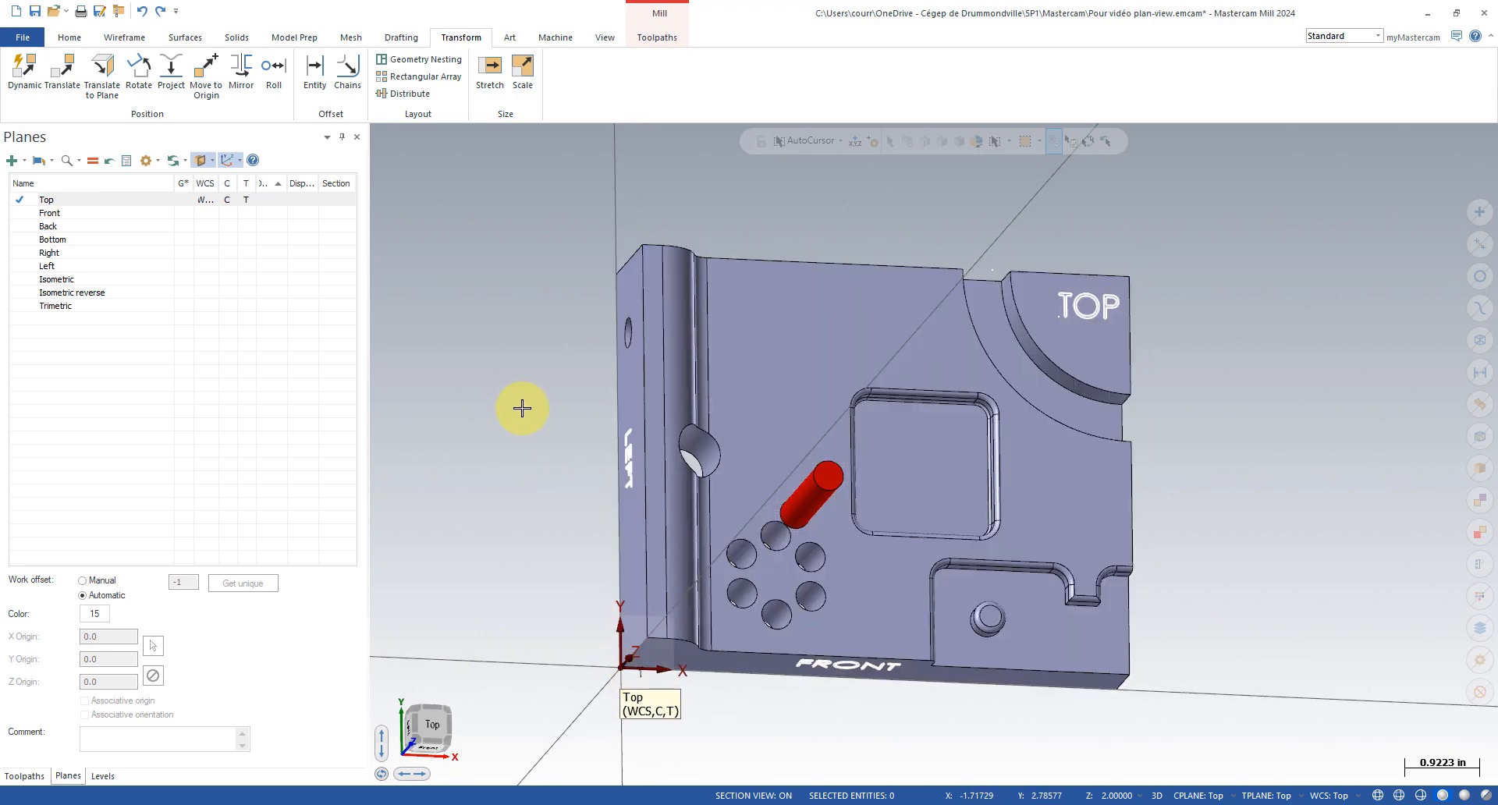
pyautogui.rightClick(871, 606)
pyautogui.click(925, 599)
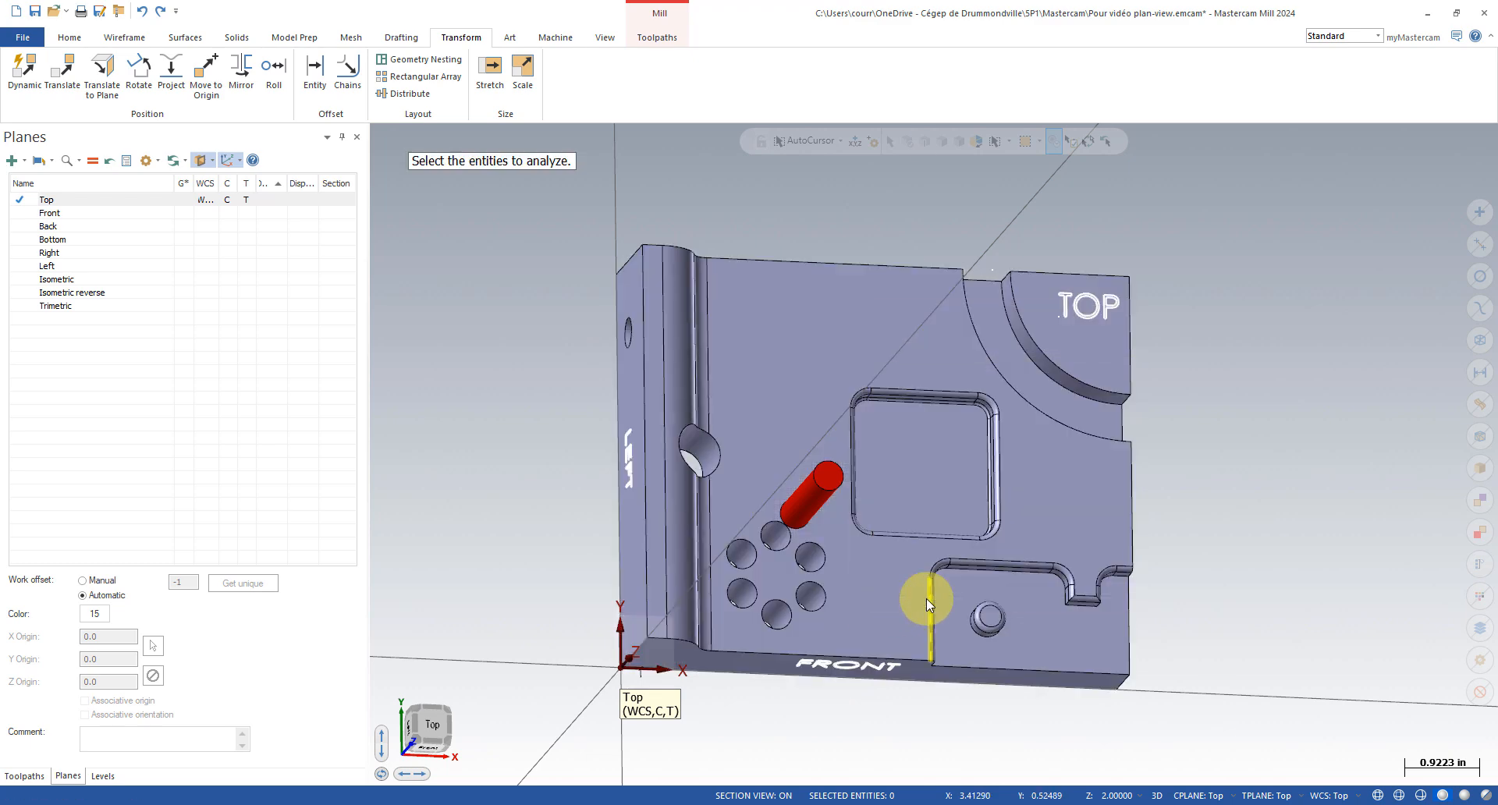
pyautogui.click(704, 452)
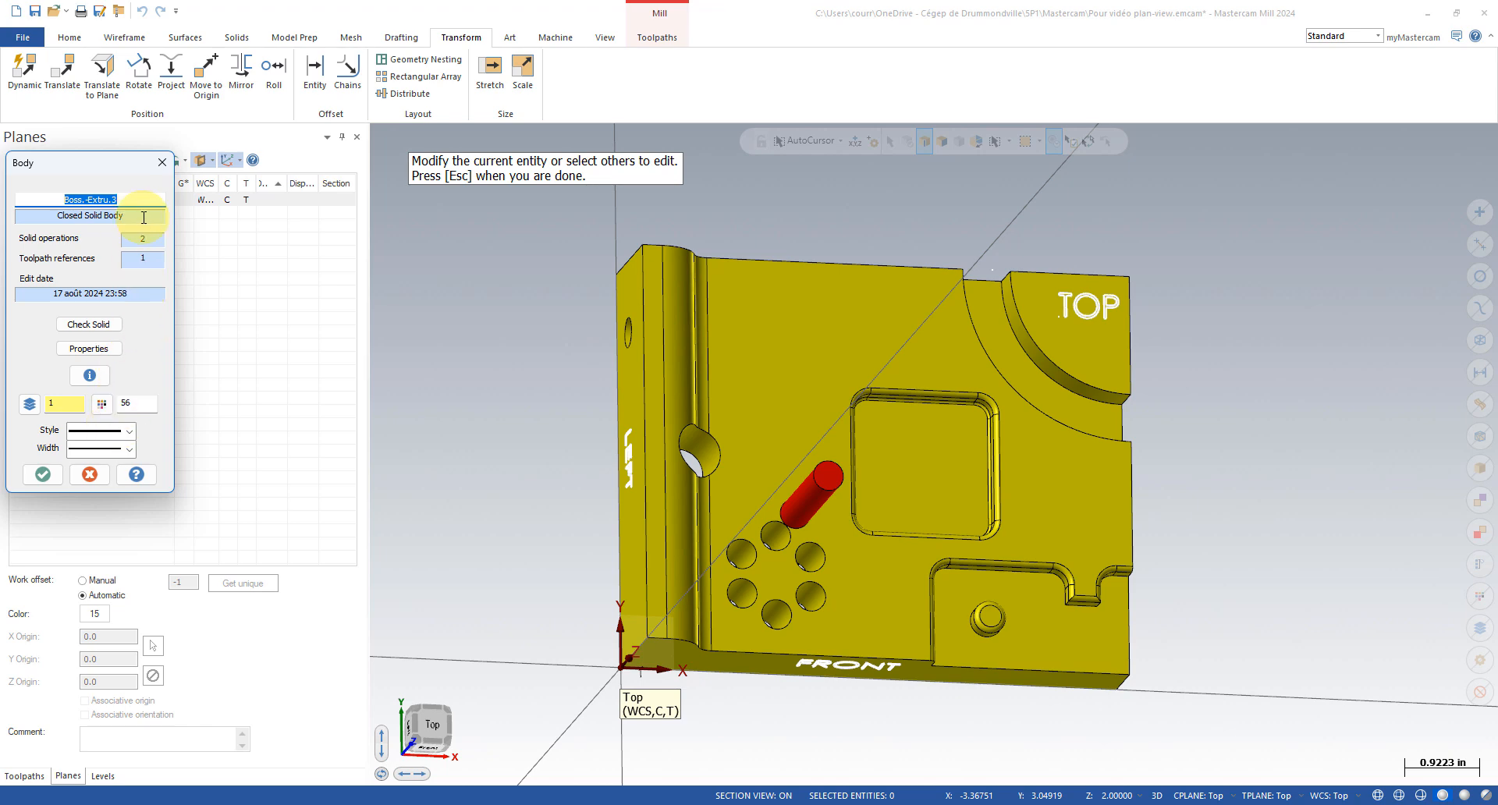
pyautogui.click(161, 163)
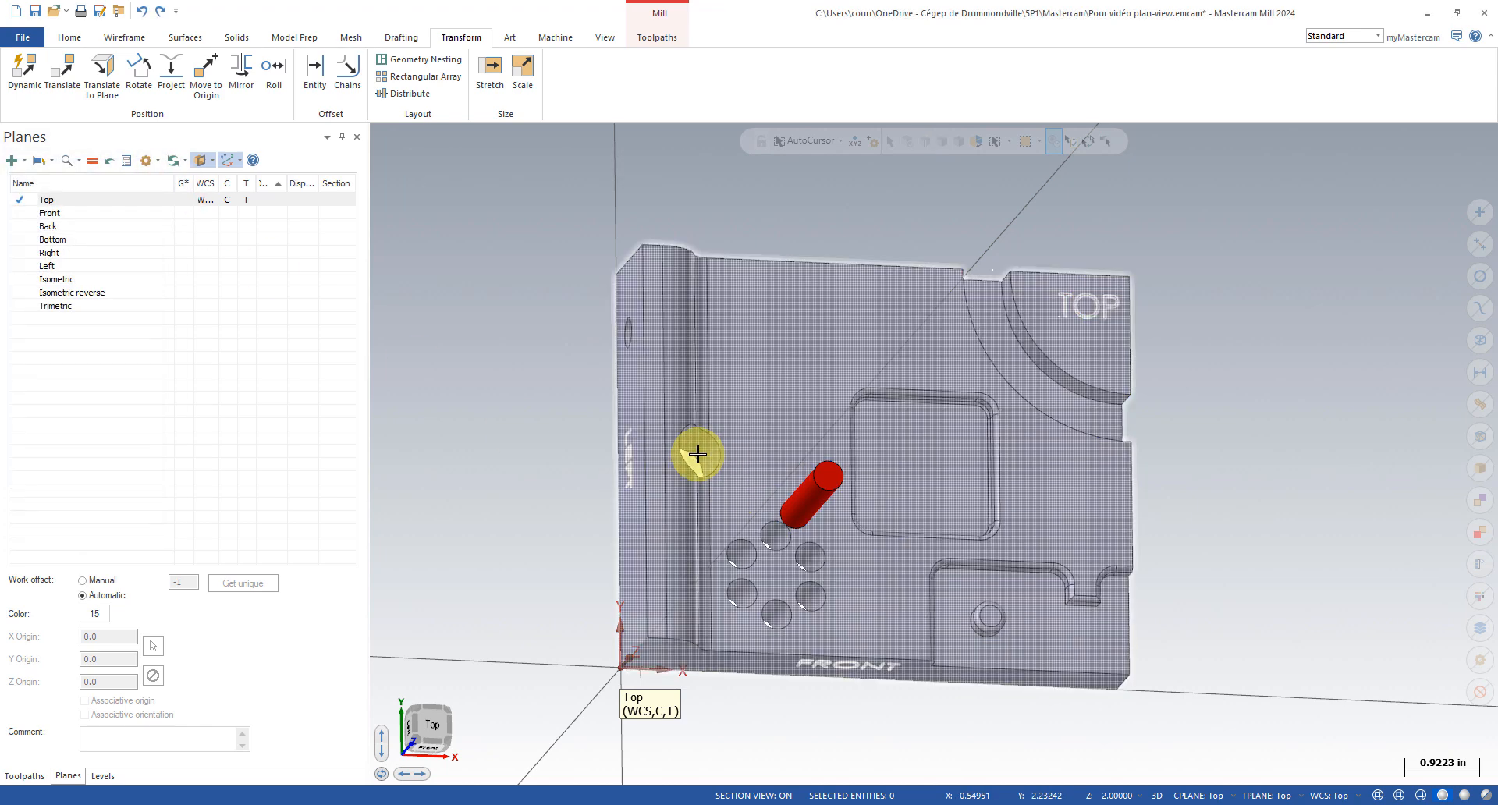
# - Analyze the large hole's circular edge and compare its centre position with the Top plane origin in the exact Top view
pyautogui.rightClick(702, 450)
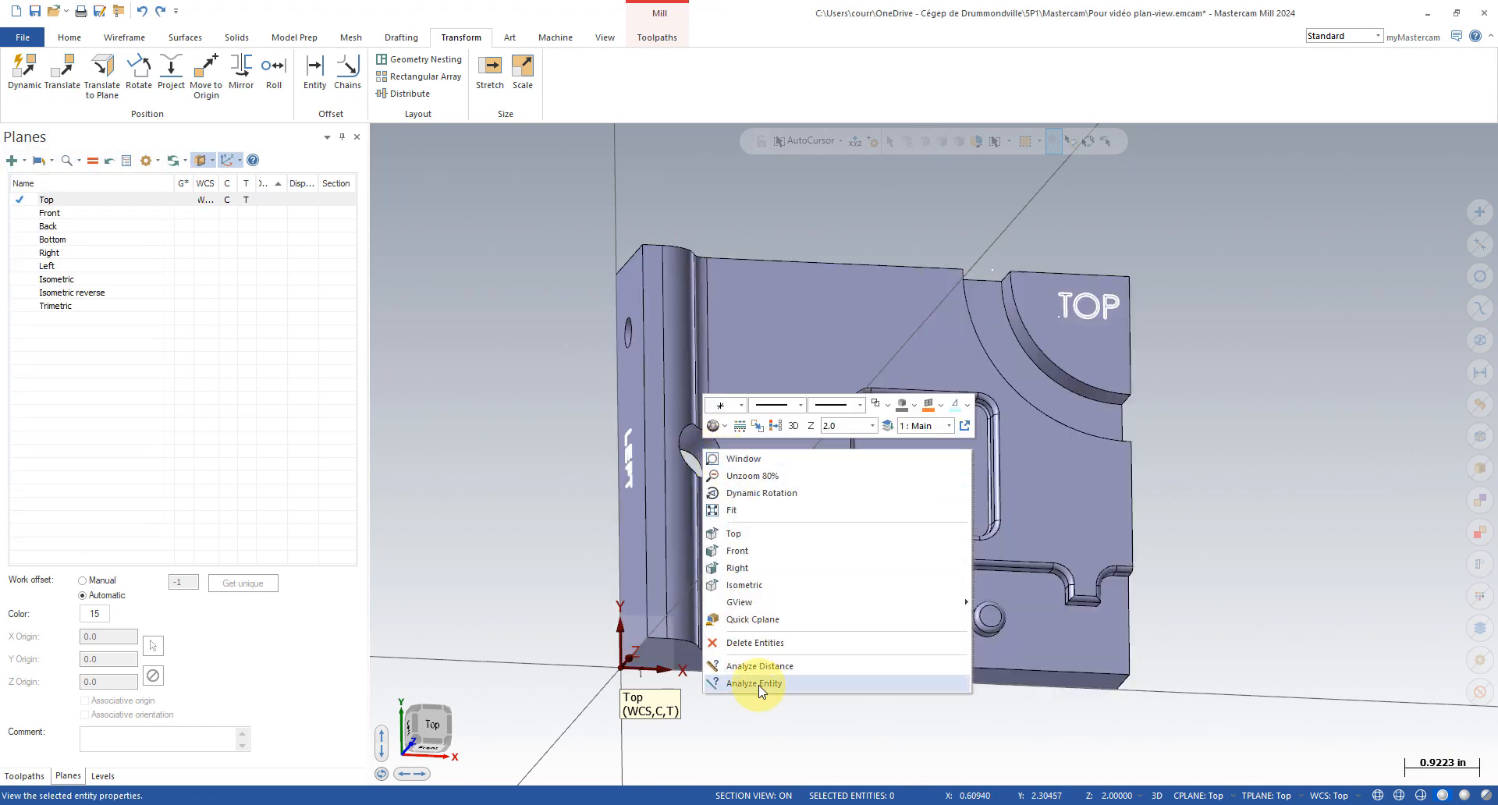
pyautogui.click(859, 686)
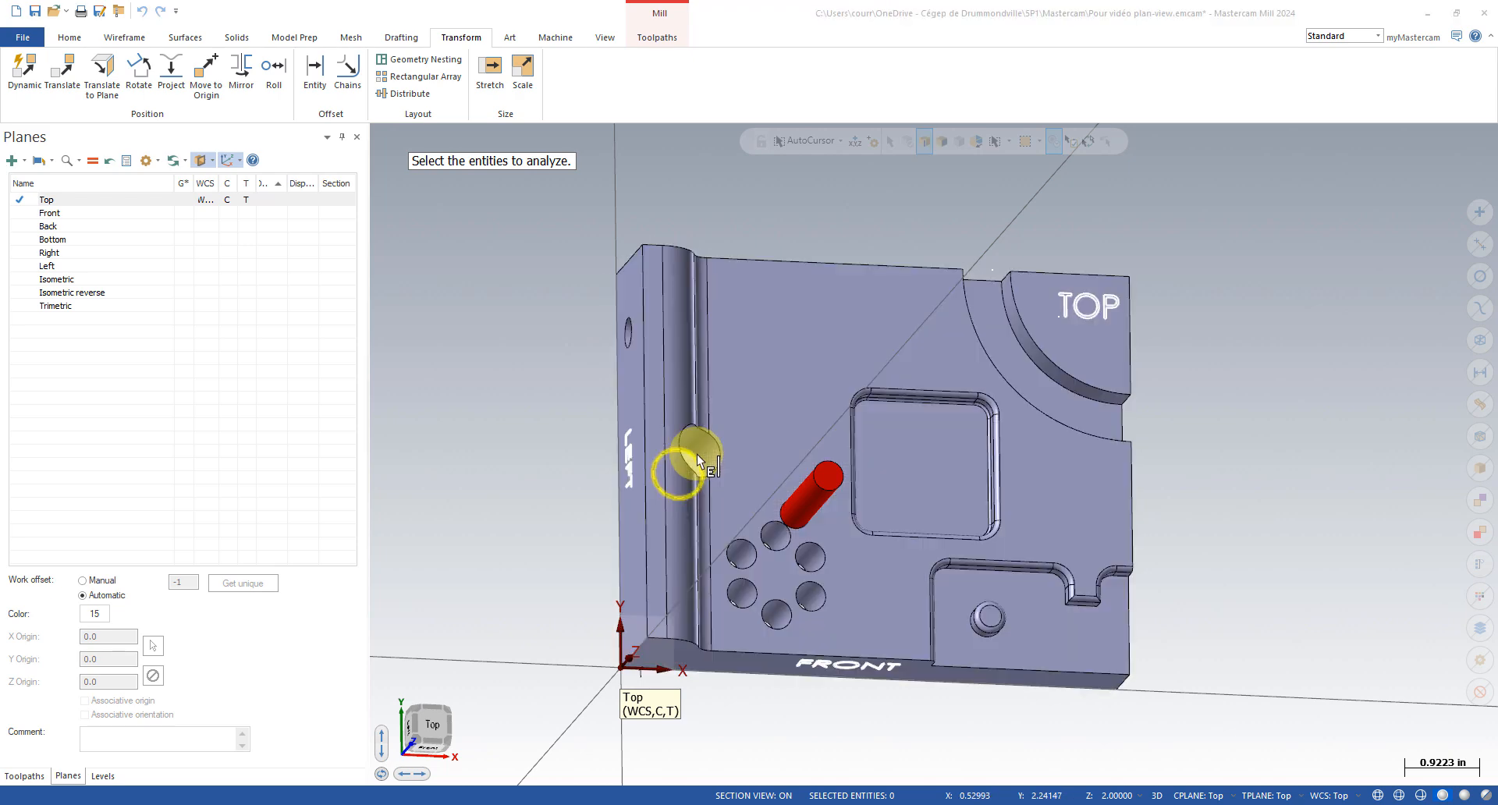
pyautogui.click(696, 457)
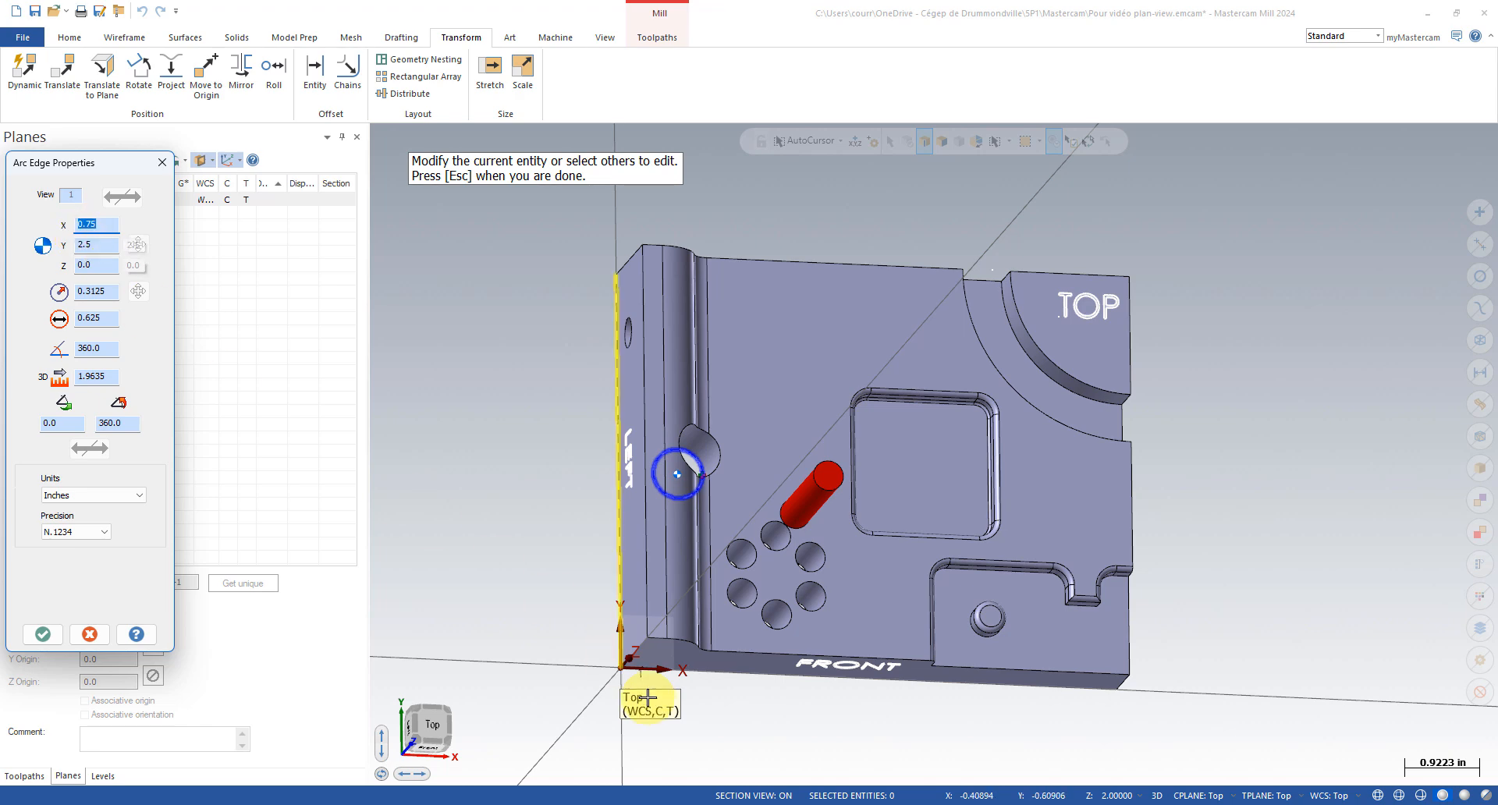
pyautogui.click(432, 724)
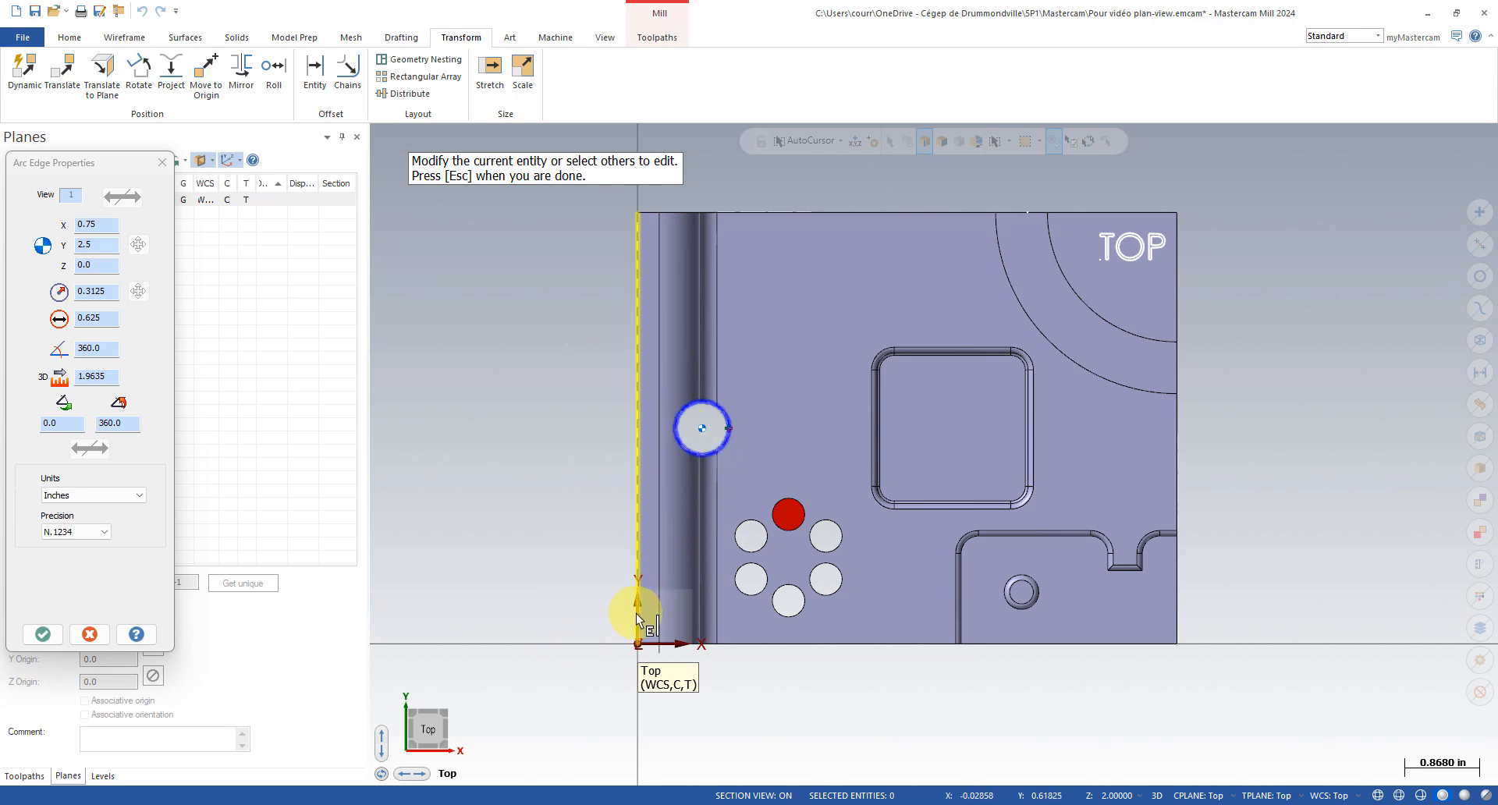
pyautogui.click(106, 642)
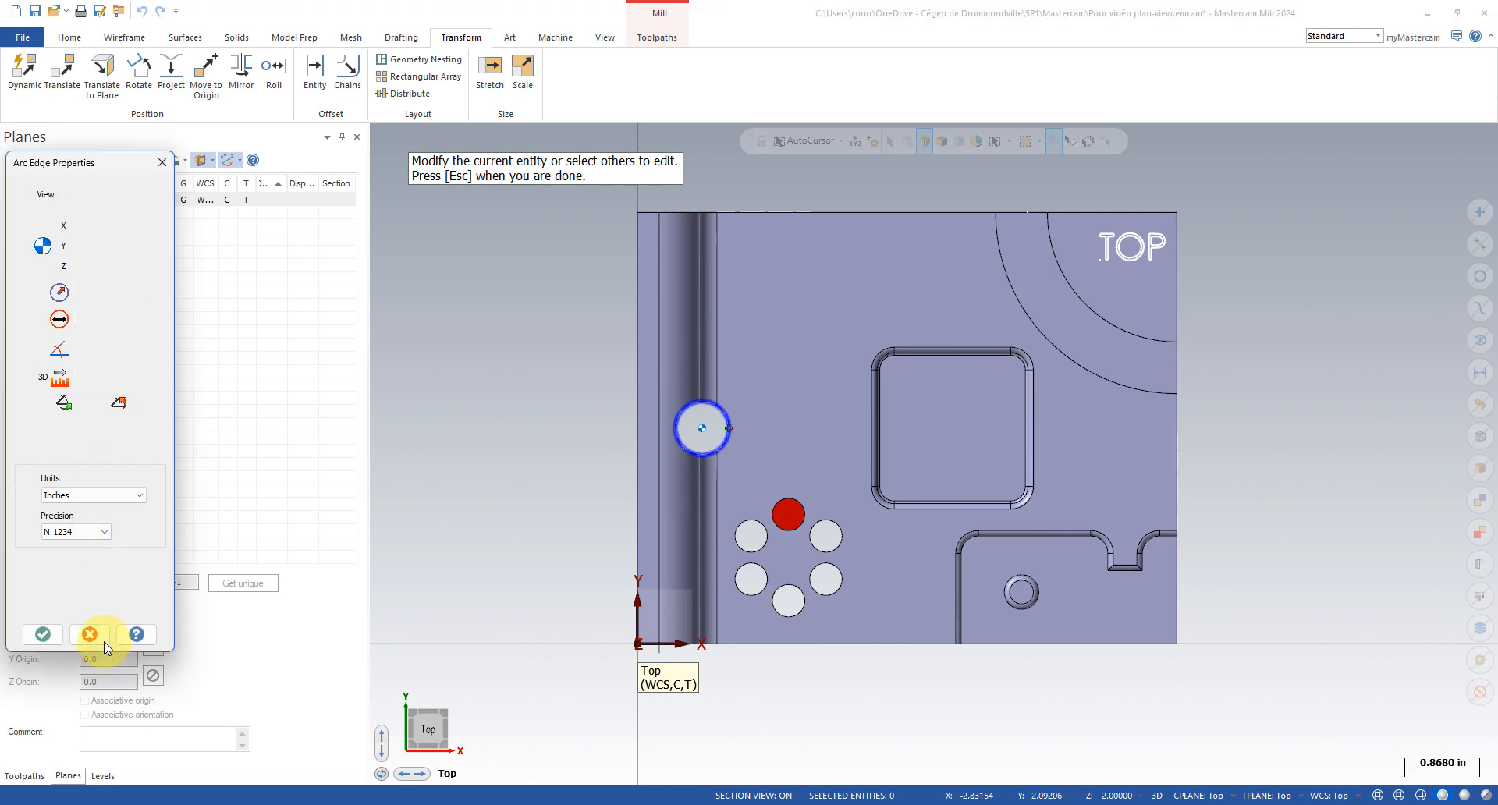
# - Make the Bottom plane the WCS, construction plane, tool plane and graphics view
pyautogui.click(201, 240)
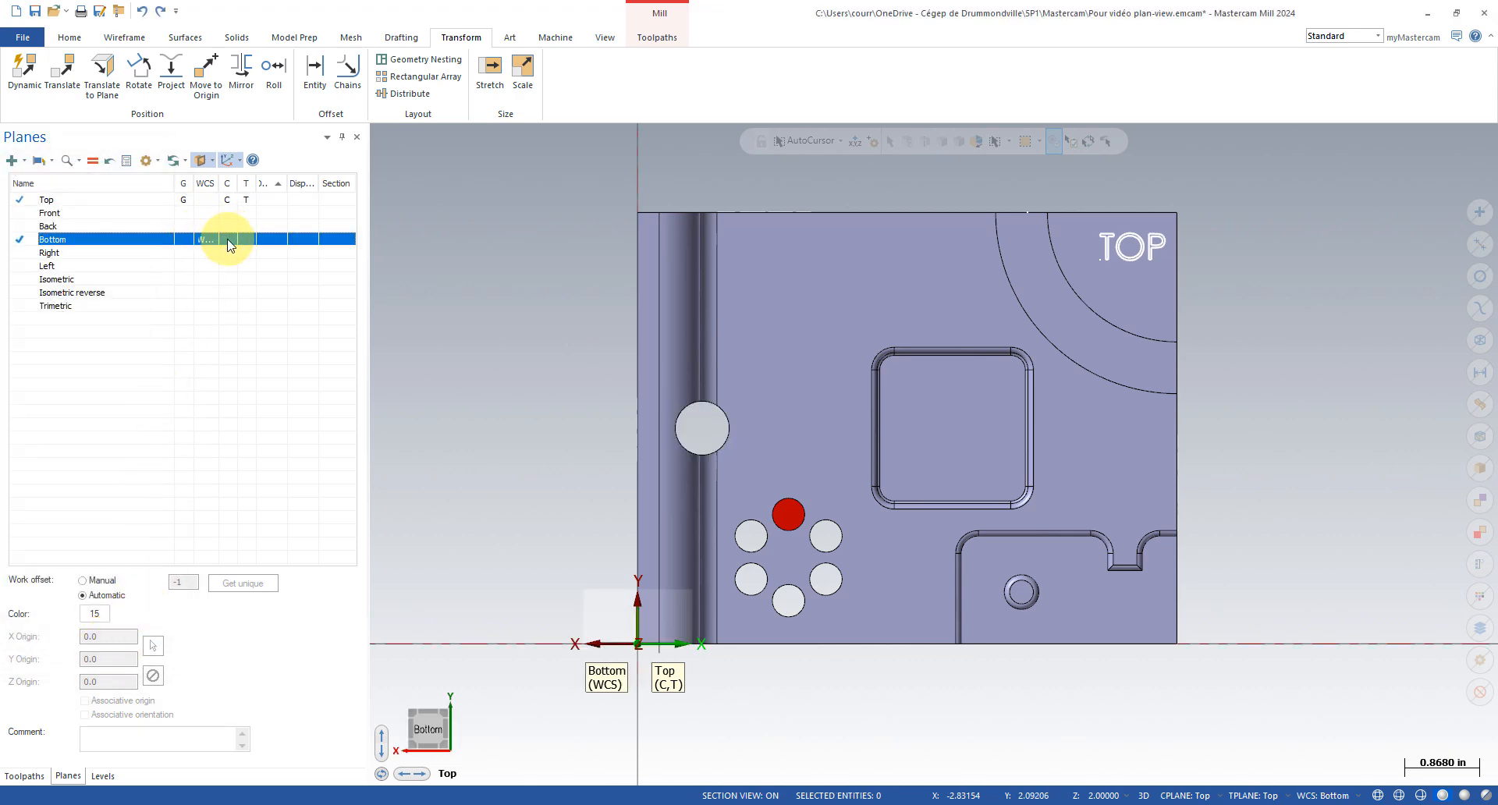
pyautogui.click(228, 239)
pyautogui.click(186, 239)
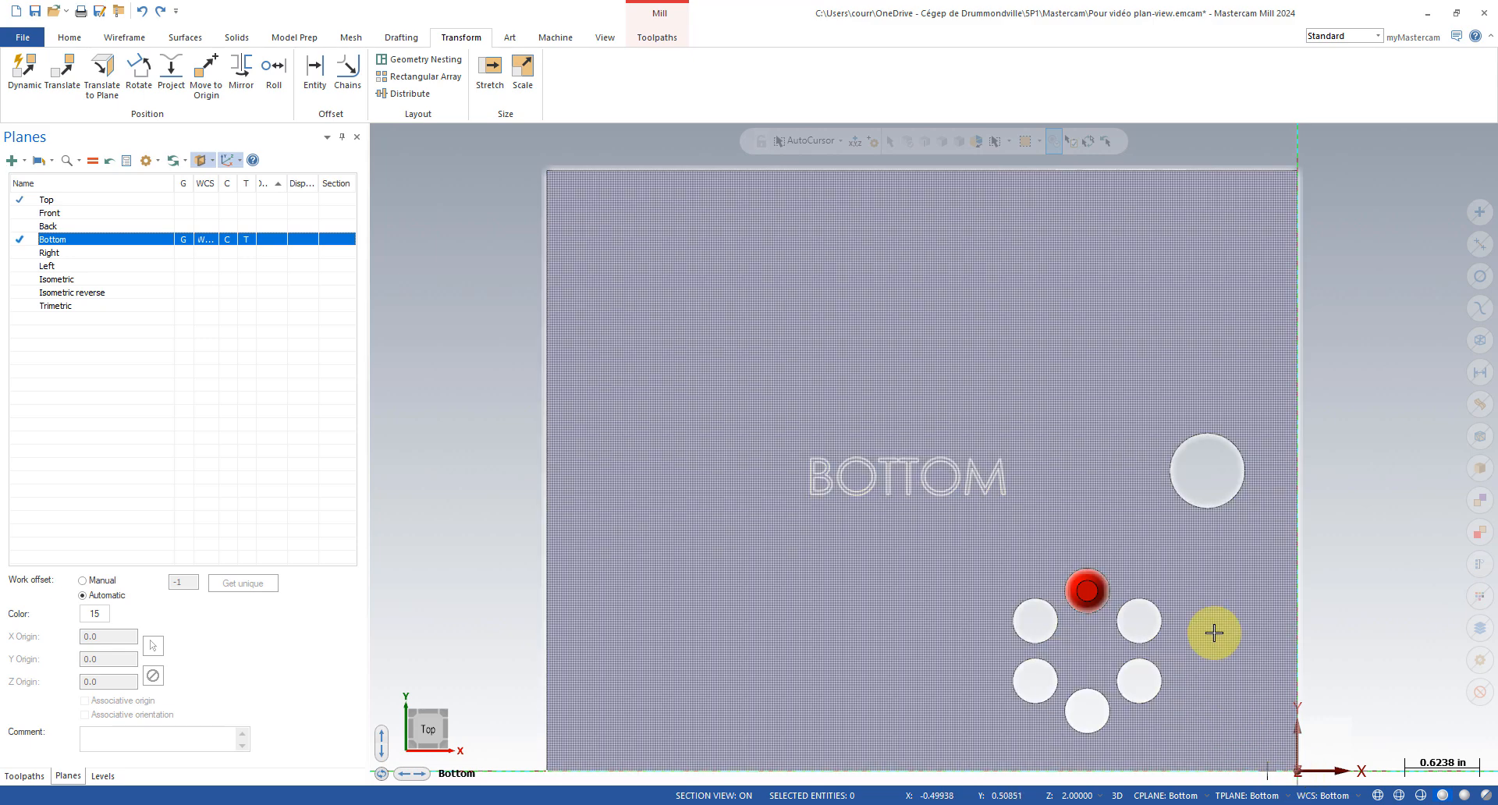
# - Analyze the large hole's circular edge on the BOTTOM face and compare its centre position with the Bottom plane origin
pyautogui.click(1340, 655)
pyautogui.rightClick(1340, 654)
pyautogui.click(1327, 646)
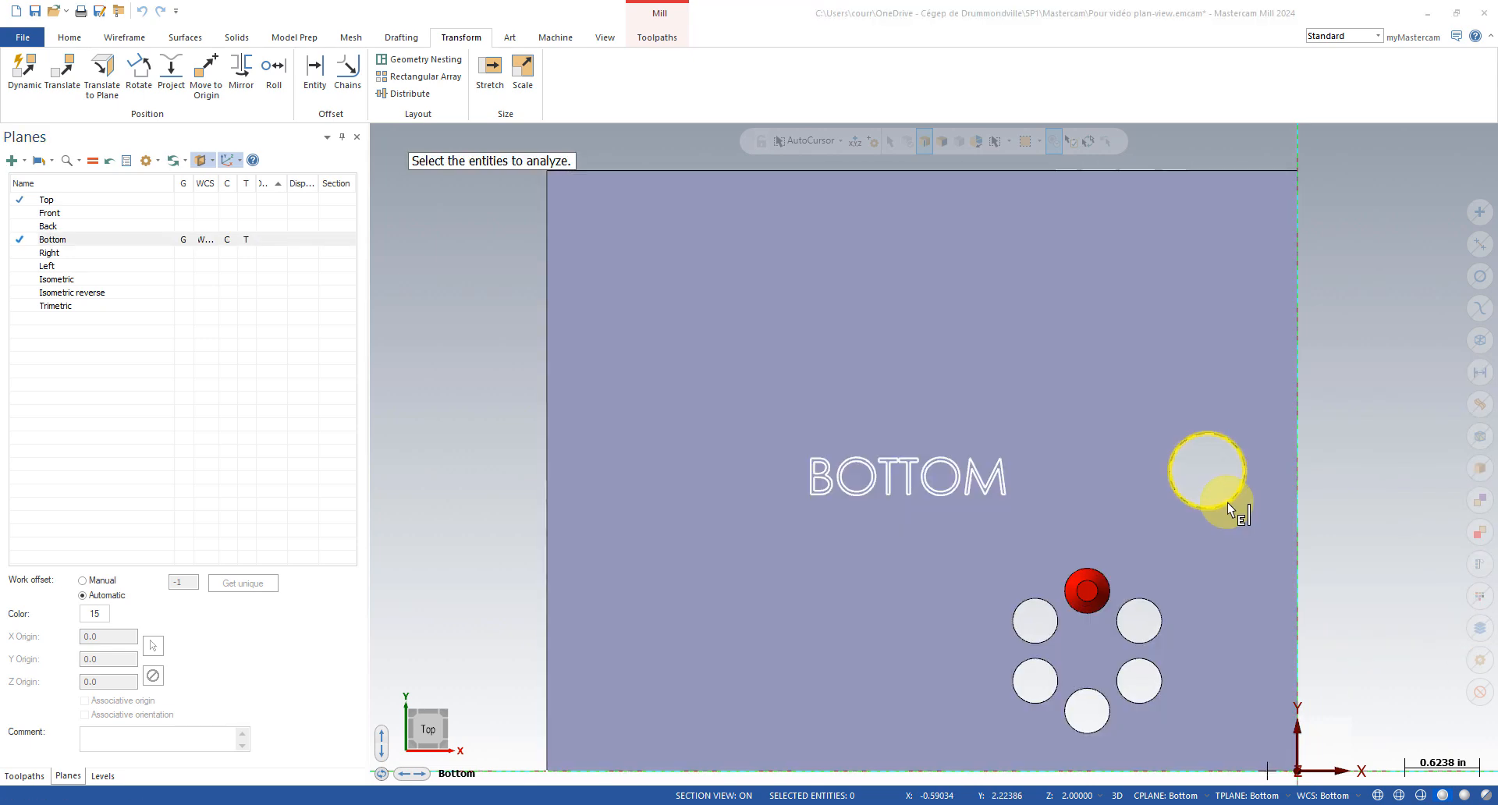
pyautogui.click(1228, 503)
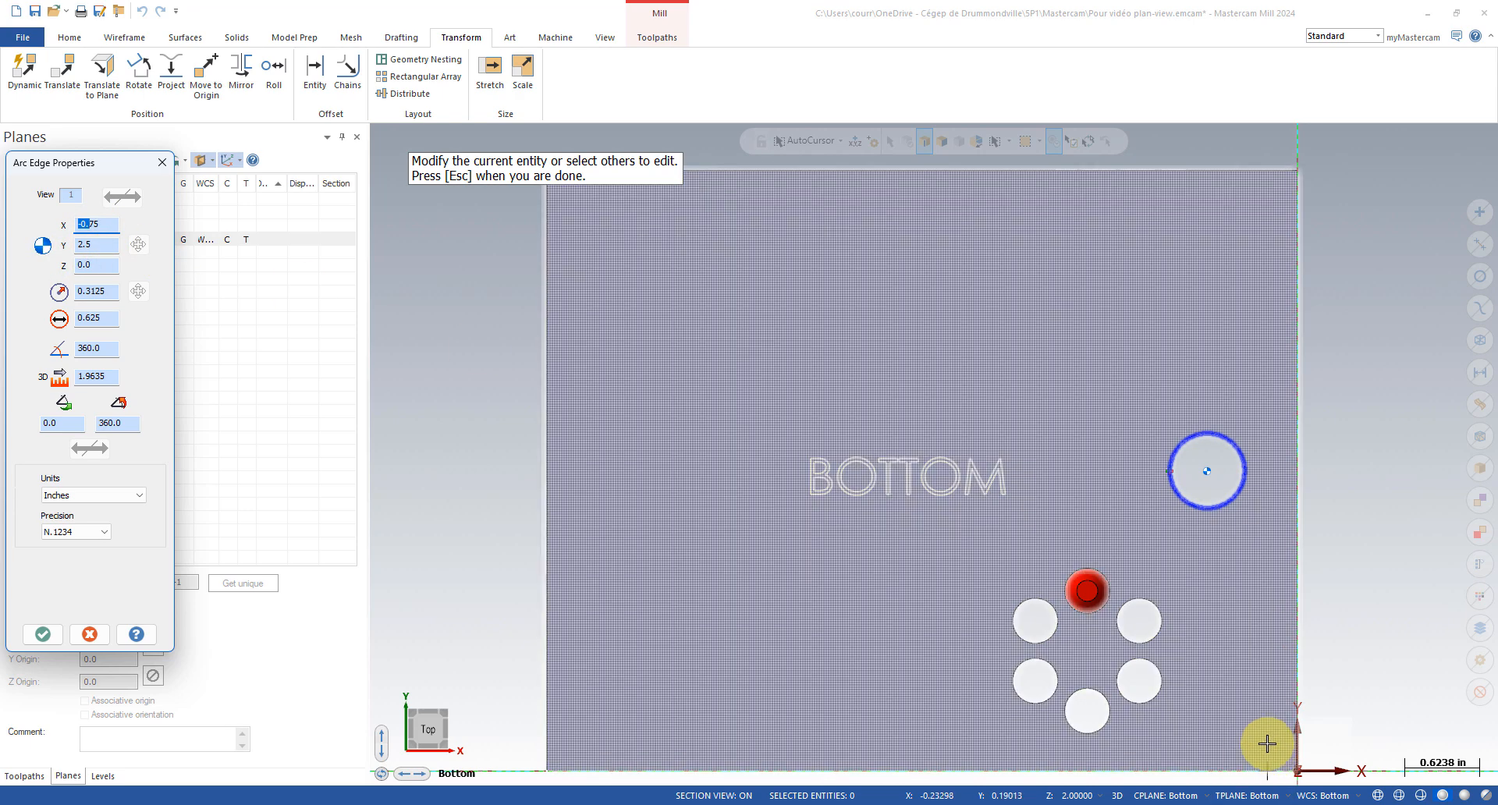
pyautogui.moveTo(1273, 725); pyautogui.dragTo(1154, 666, button='middle')
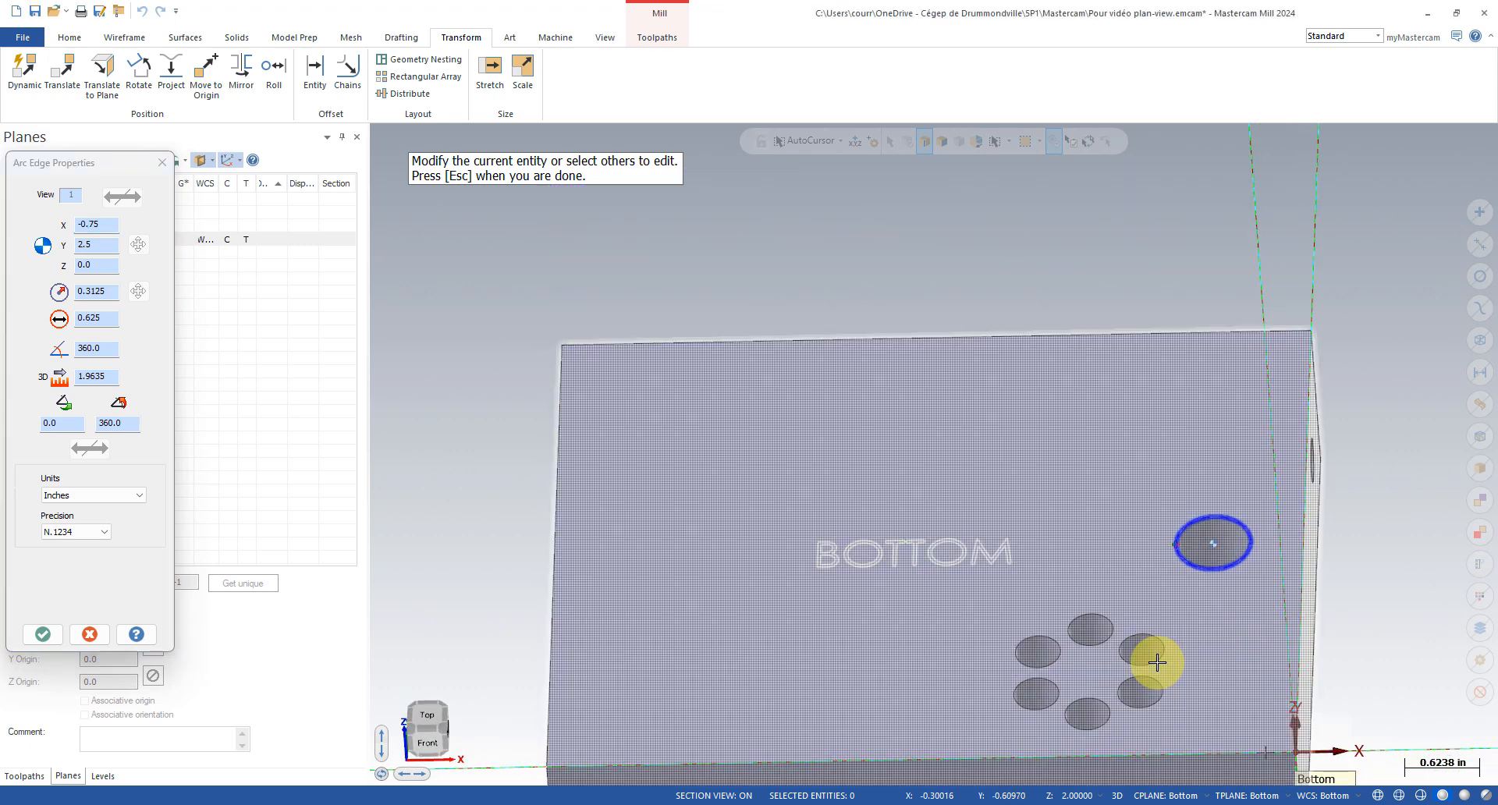
pyautogui.click(89, 634)
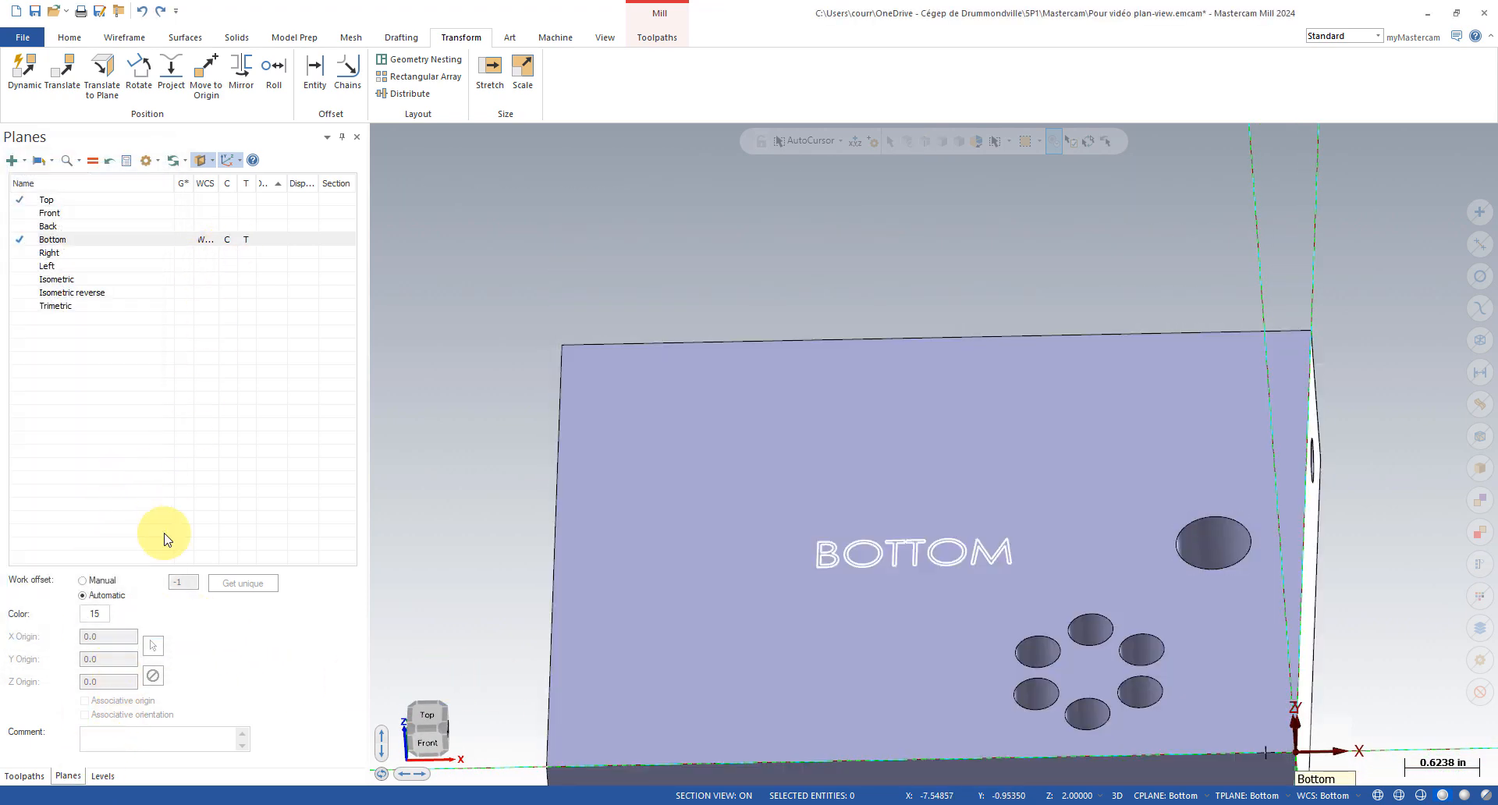
# - Make the "Tool bottom" level visible to display its cutting tool above the BOTTOM face
pyautogui.click(103, 776)
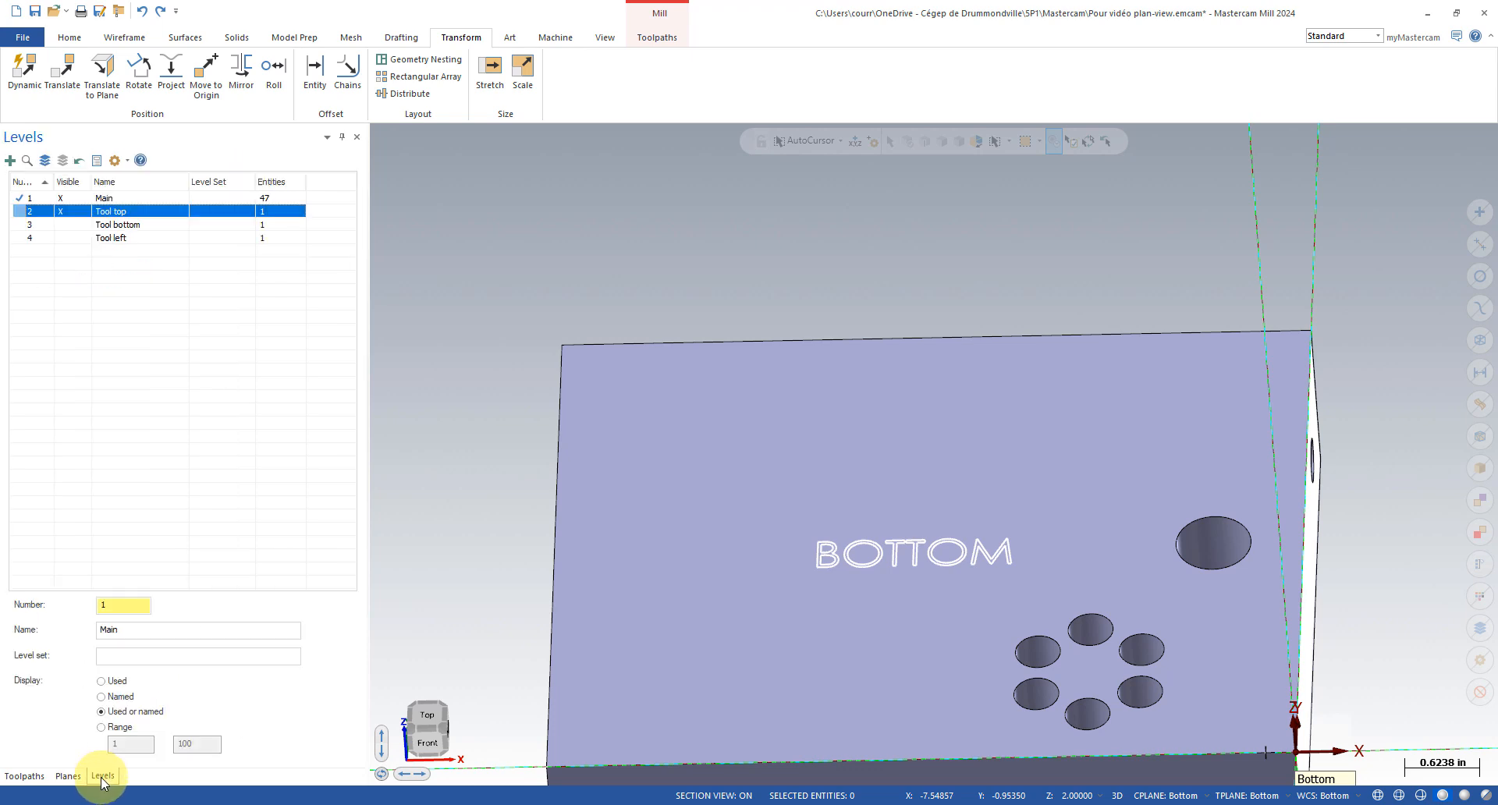
pyautogui.click(78, 226)
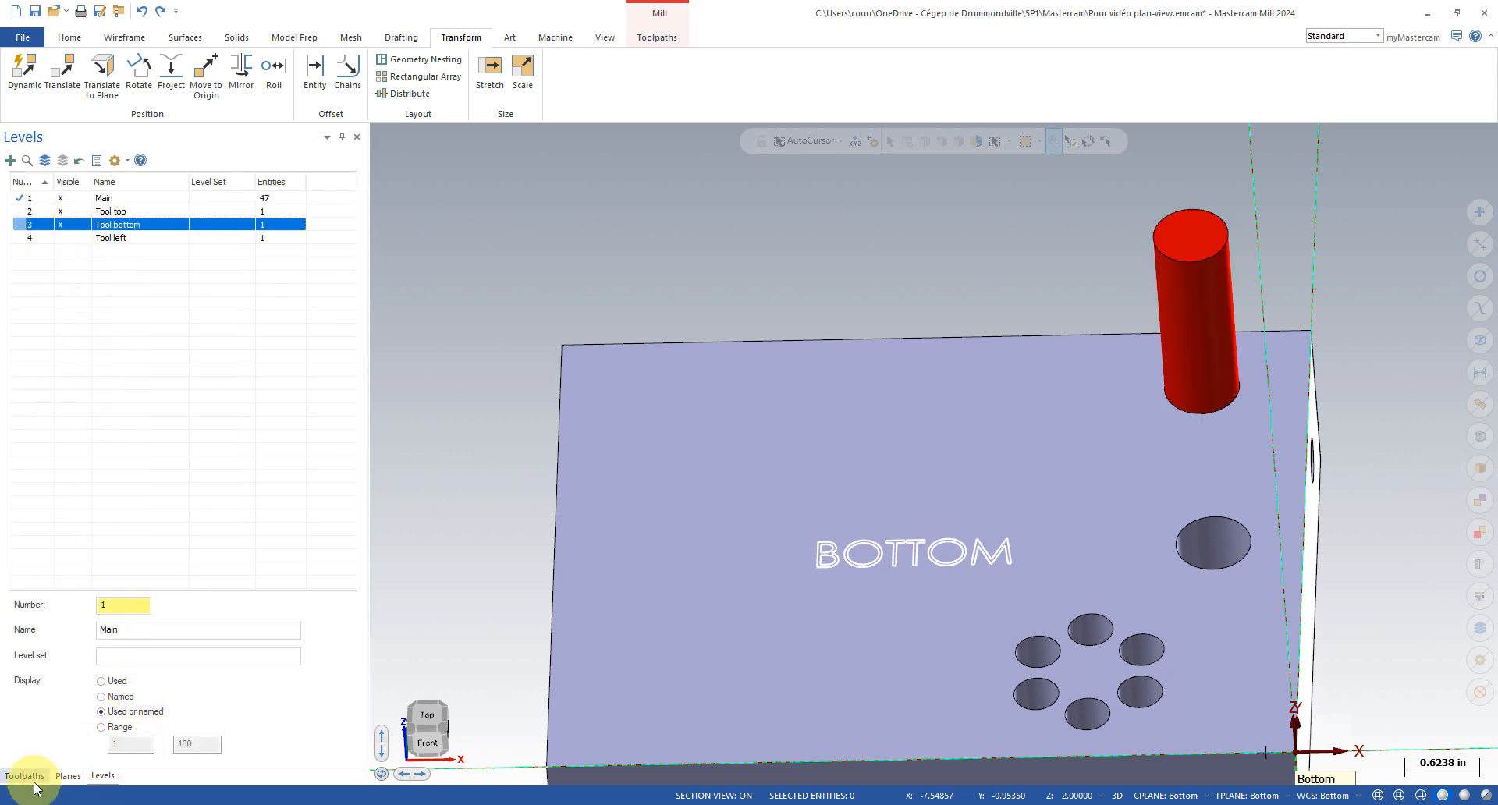
# - Make the Top plane the graphics view, construction plane, tool plane and WCS
pyautogui.click(68, 775)
pyautogui.moveTo(438, 678); pyautogui.dragTo(996, 356, button='middle')
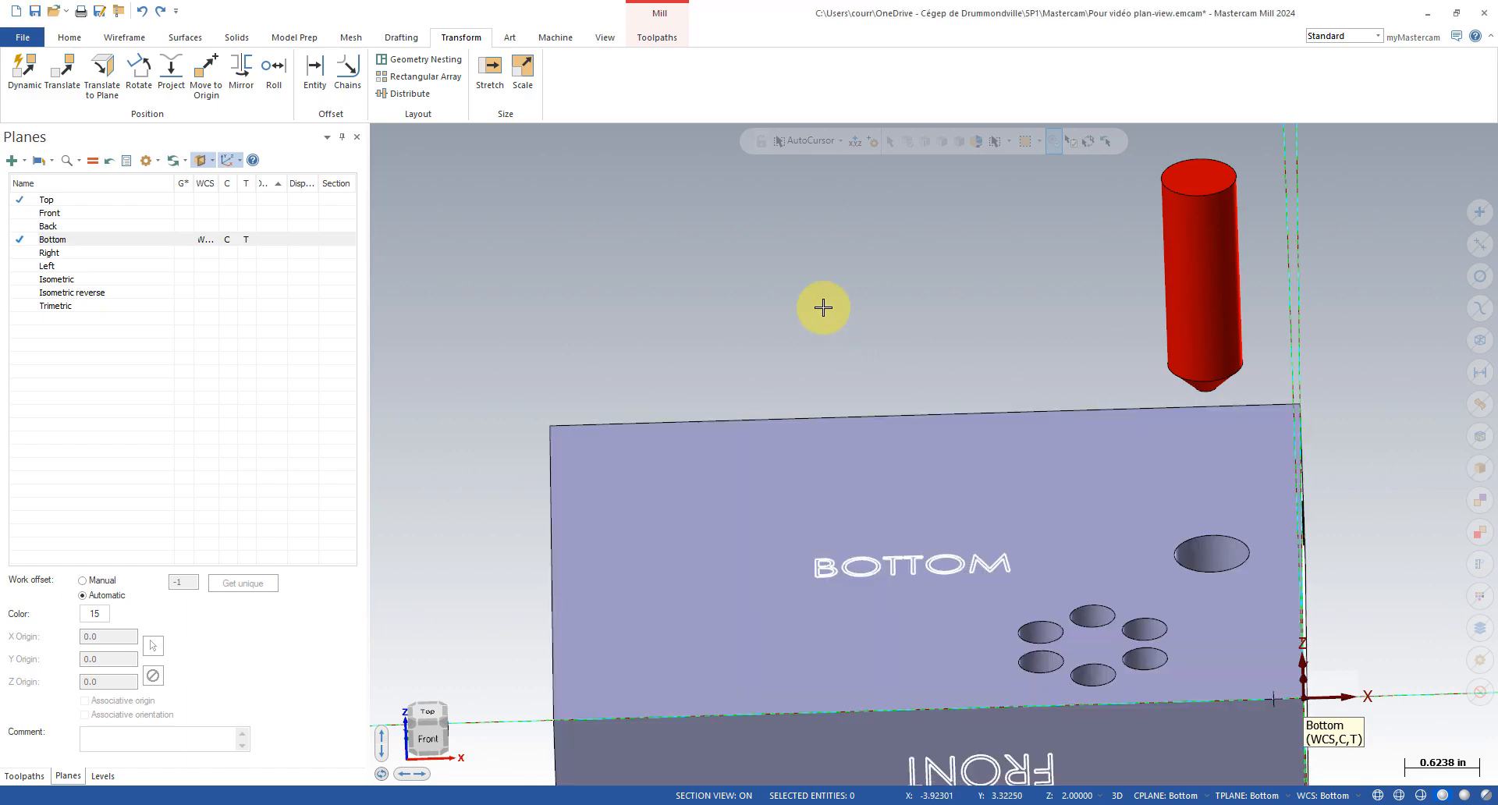
pyautogui.moveTo(819, 308); pyautogui.dragTo(813, 599, button='middle')
pyautogui.click(191, 201)
pyautogui.click(181, 201)
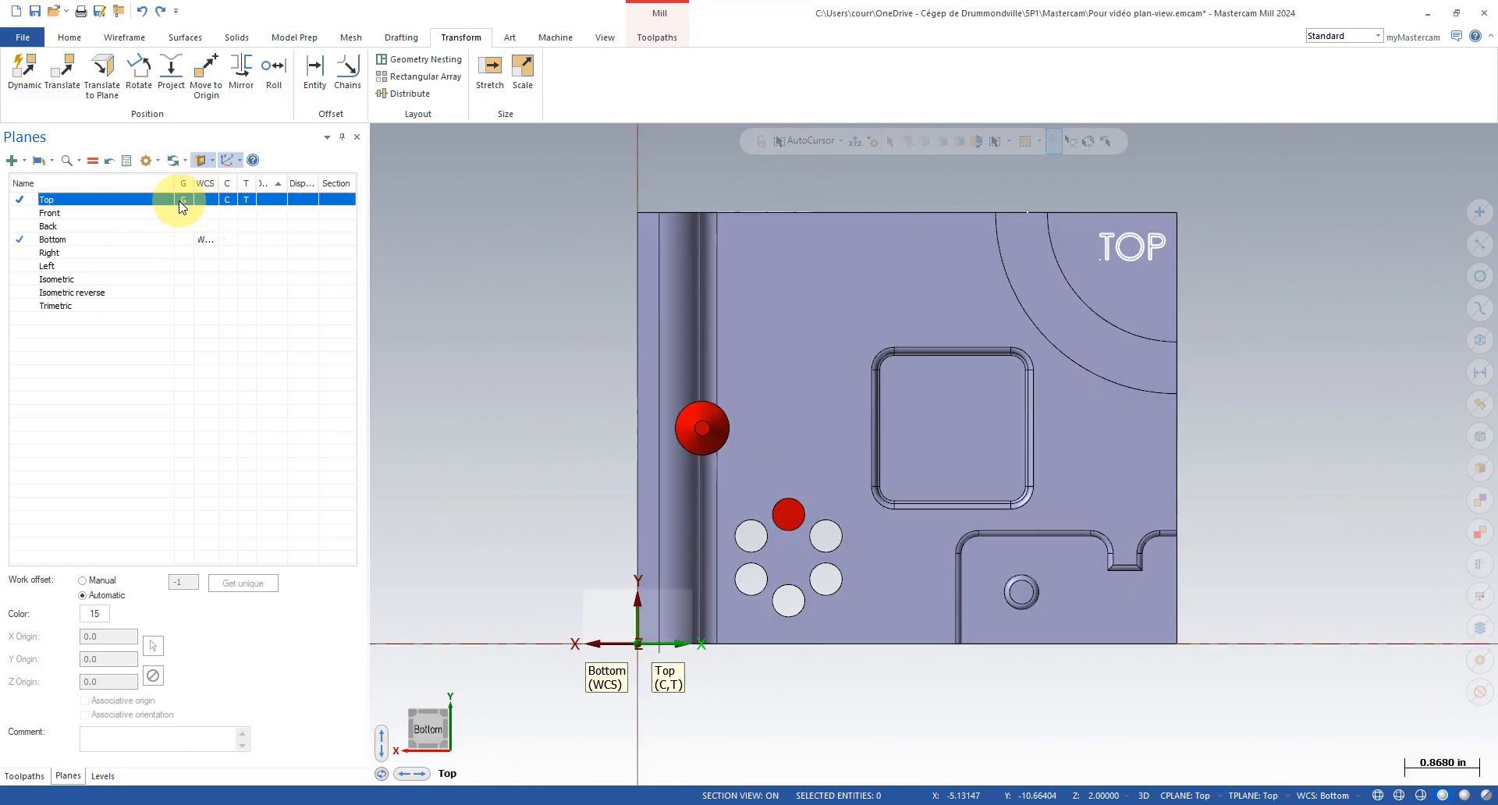
pyautogui.click(205, 201)
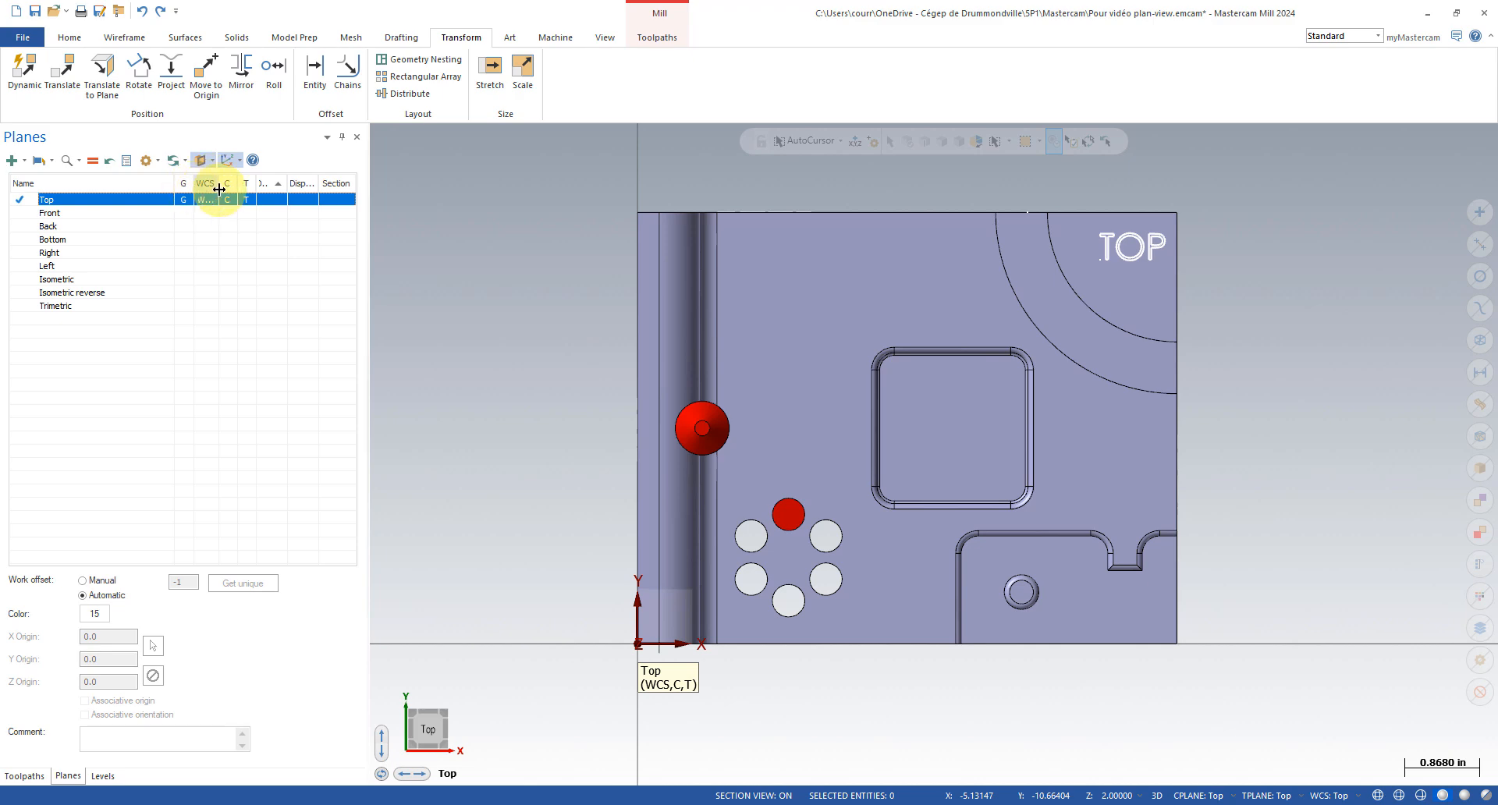
# - Hide the "Tool bottom" level so that only the Top tool is displayed with the block
pyautogui.moveTo(700, 426); pyautogui.dragTo(920, 331, button='middle')
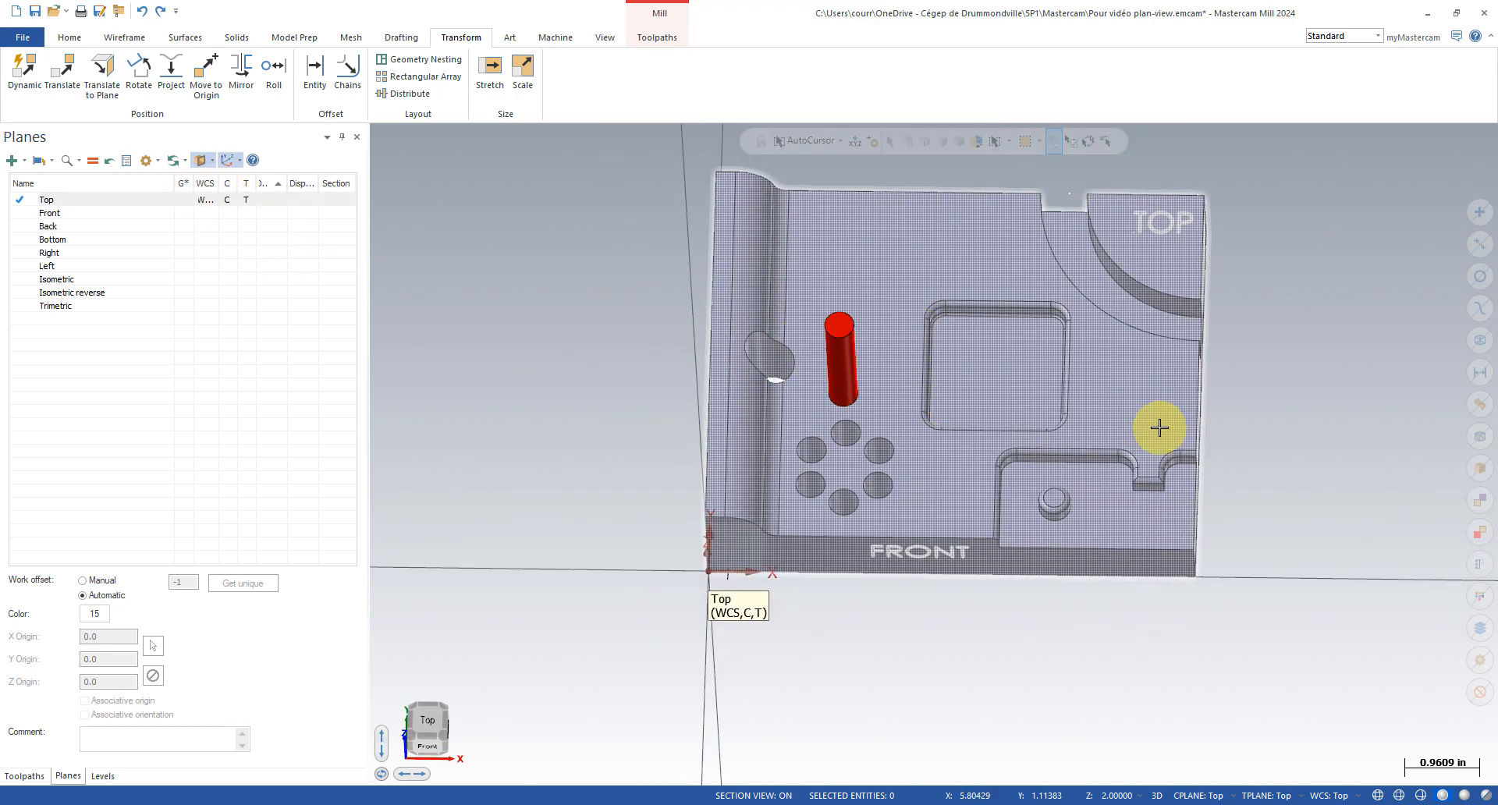
pyautogui.moveTo(1160, 428); pyautogui.dragTo(1152, 411, button='middle')
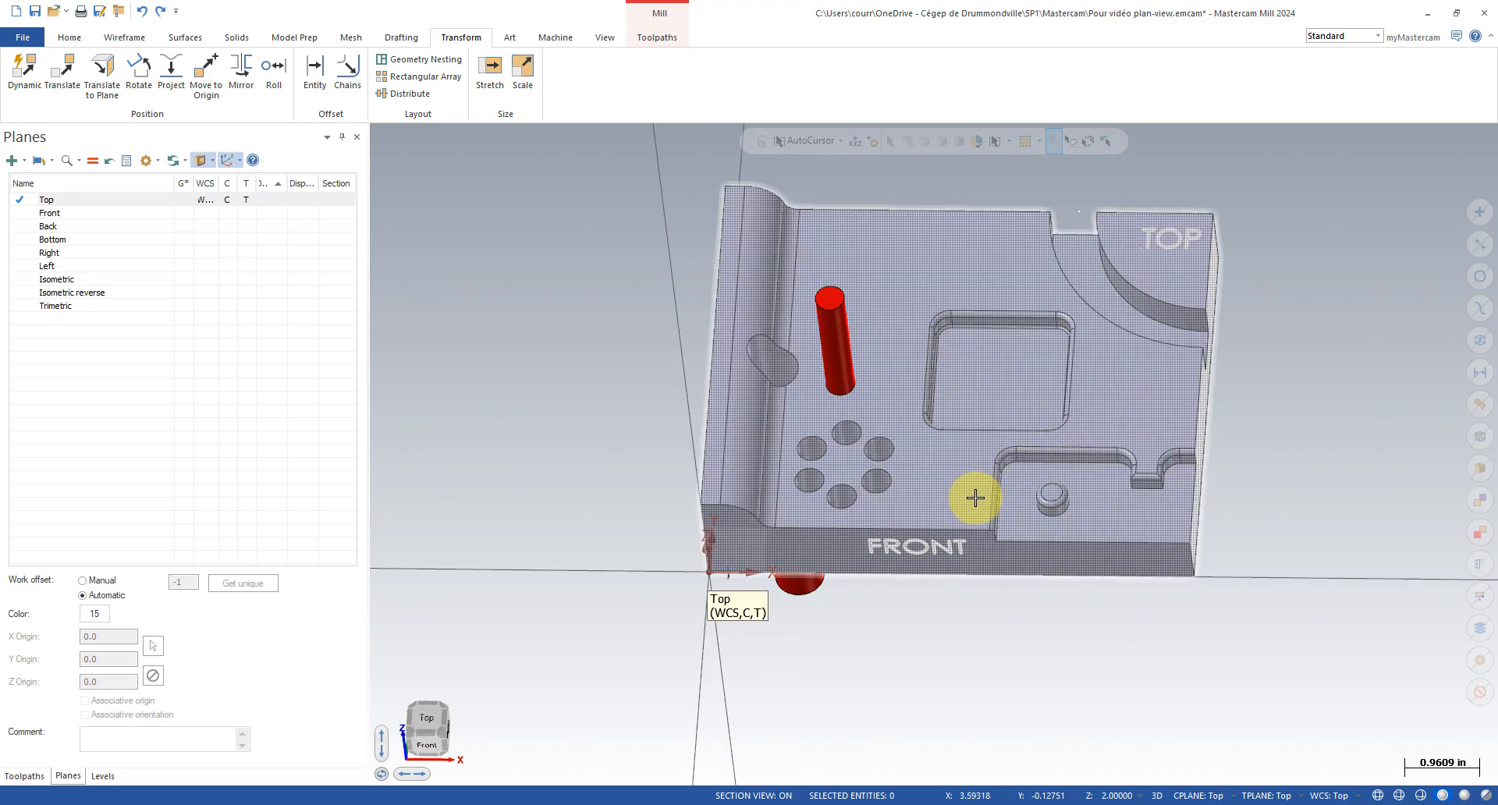
pyautogui.moveTo(975, 494)
pyautogui.mouseDown(button='middle')
pyautogui.moveTo(986, 552)
pyautogui.moveTo(997, 438)
pyautogui.moveTo(780, 483)
pyautogui.mouseUp(button='middle')
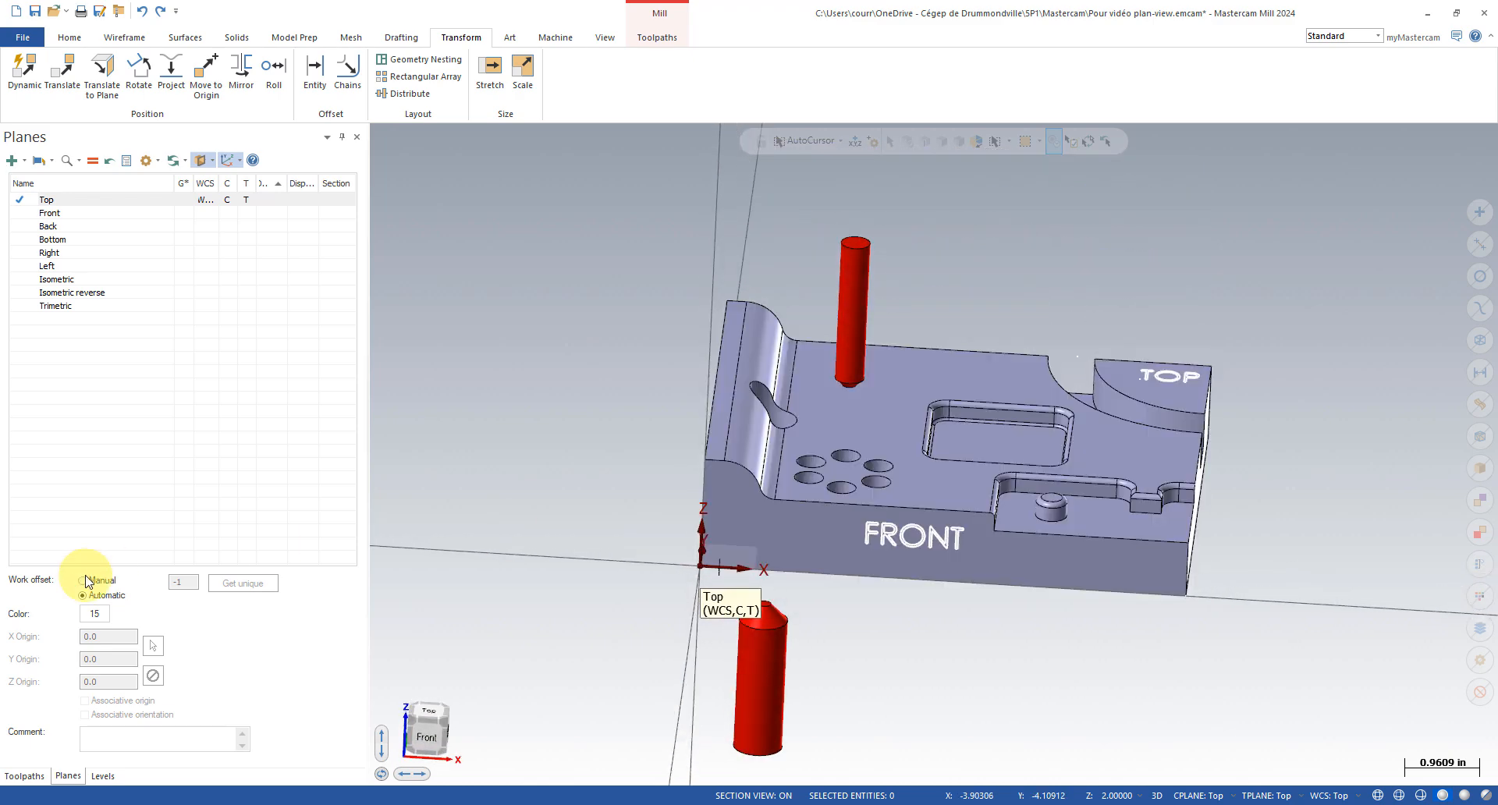
pyautogui.click(102, 776)
pyautogui.click(63, 224)
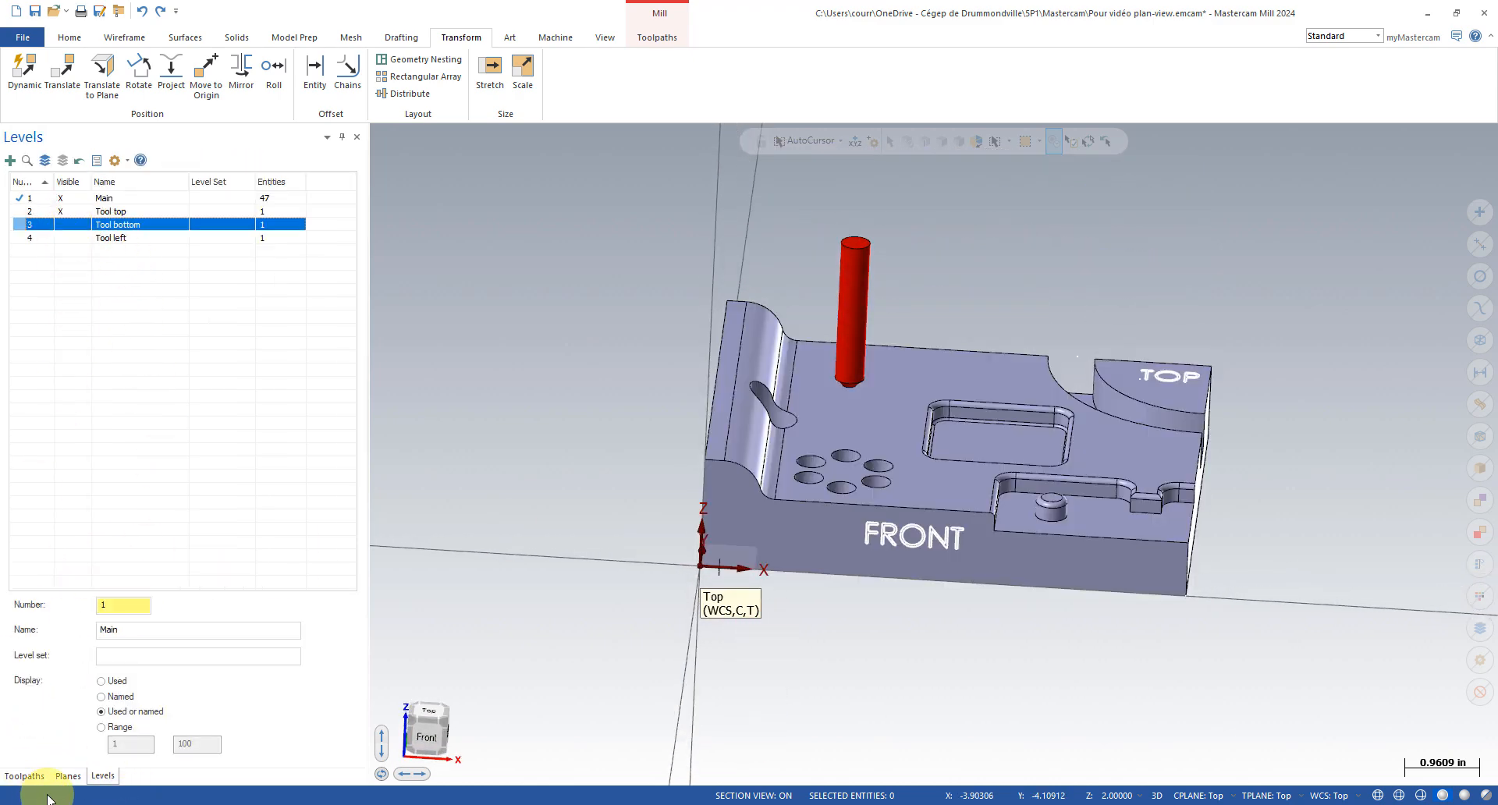
# - Switch to the exact Top view and examine the tool's orientation relative to the Top plane
pyautogui.click(66, 776)
pyautogui.moveTo(775, 563); pyautogui.dragTo(716, 659, button='middle')
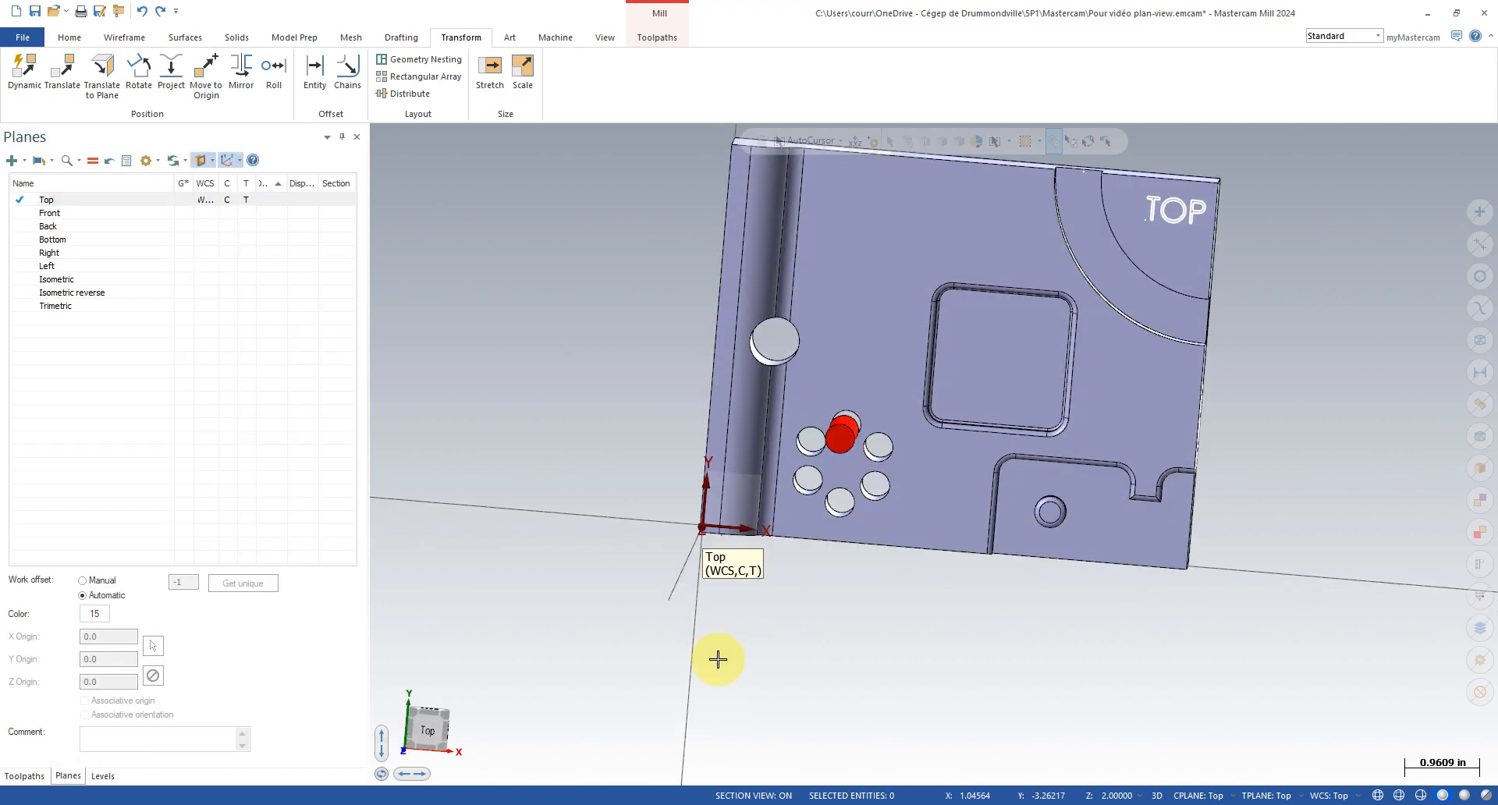
pyautogui.hotkey('alt', '1')
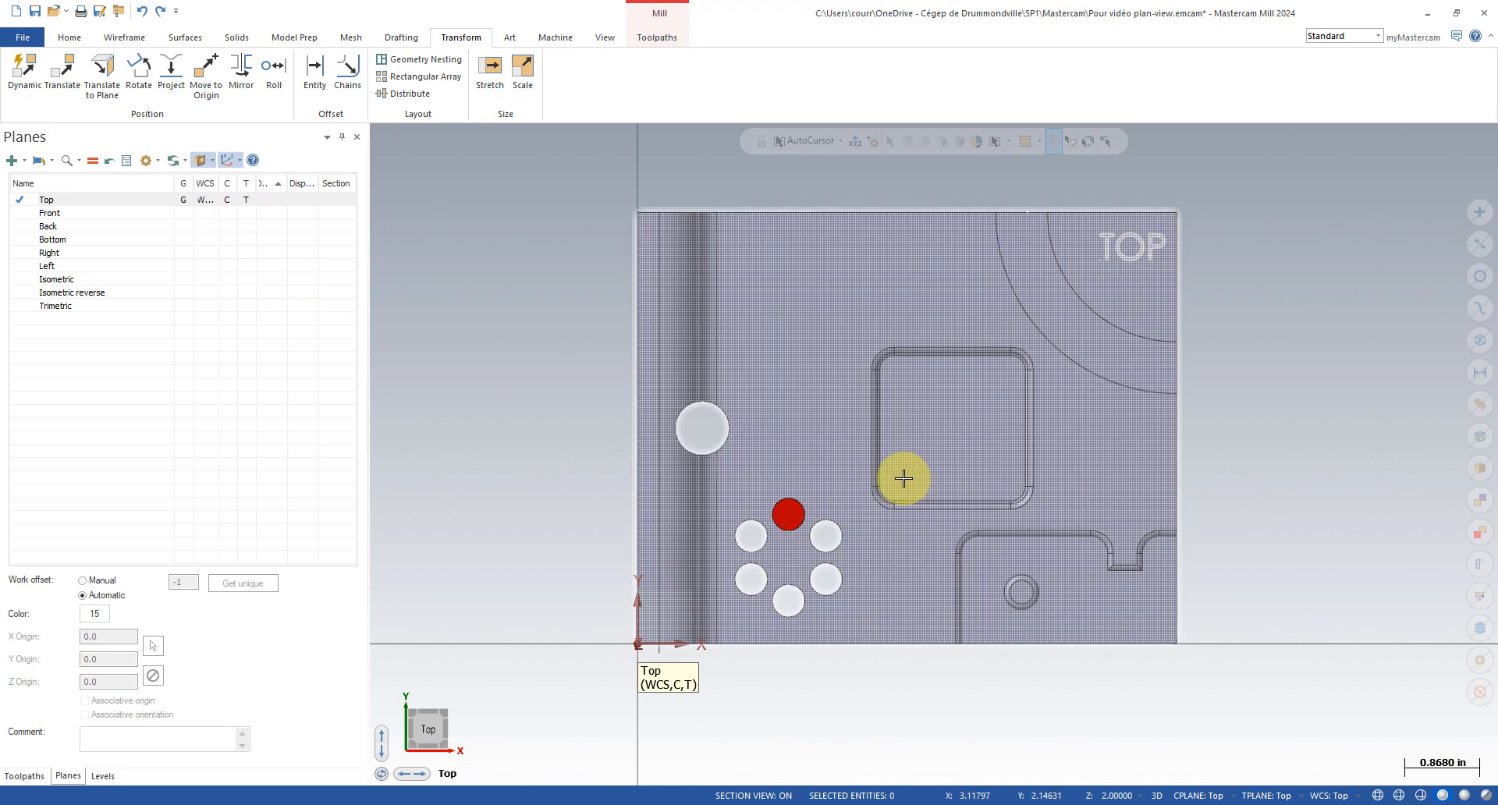
pyautogui.moveTo(893, 547); pyautogui.dragTo(947, 461, button='middle')
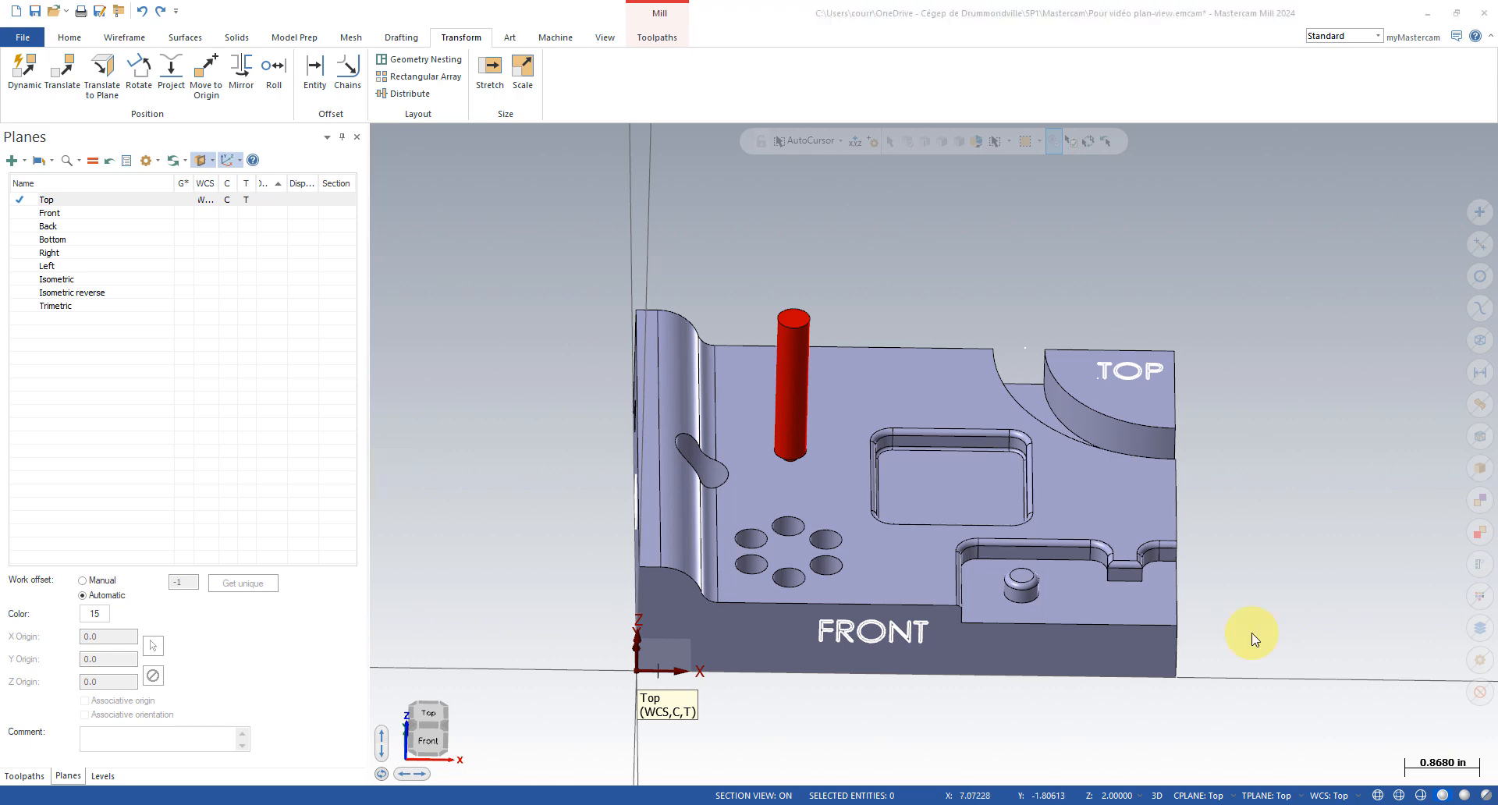
# - Switch to the standard Front view, making Front the construction plane and tool plane while Top stays the WCS
pyautogui.moveTo(581, 568); pyautogui.dragTo(444, 678, button='middle')
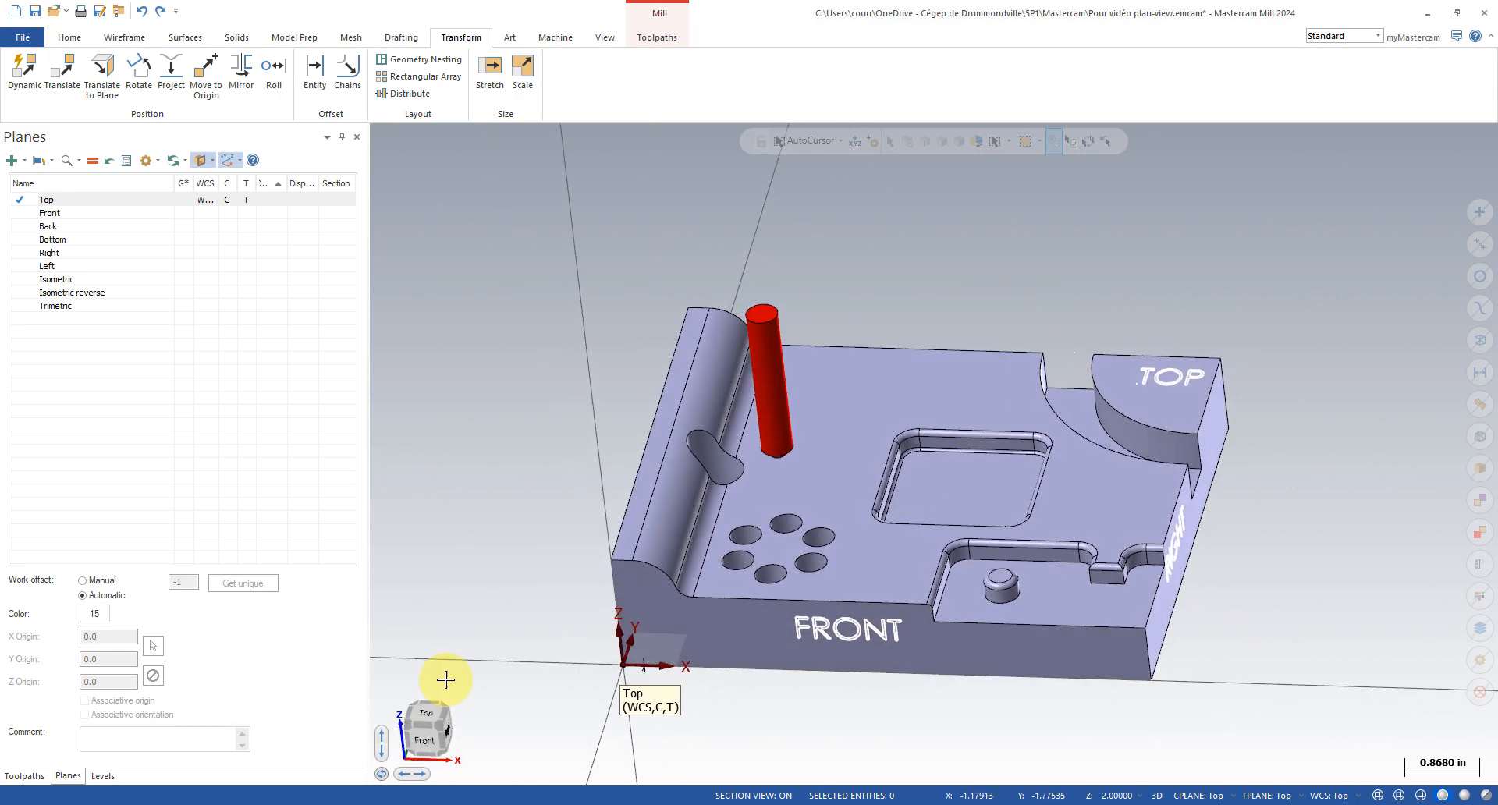
pyautogui.click(428, 743)
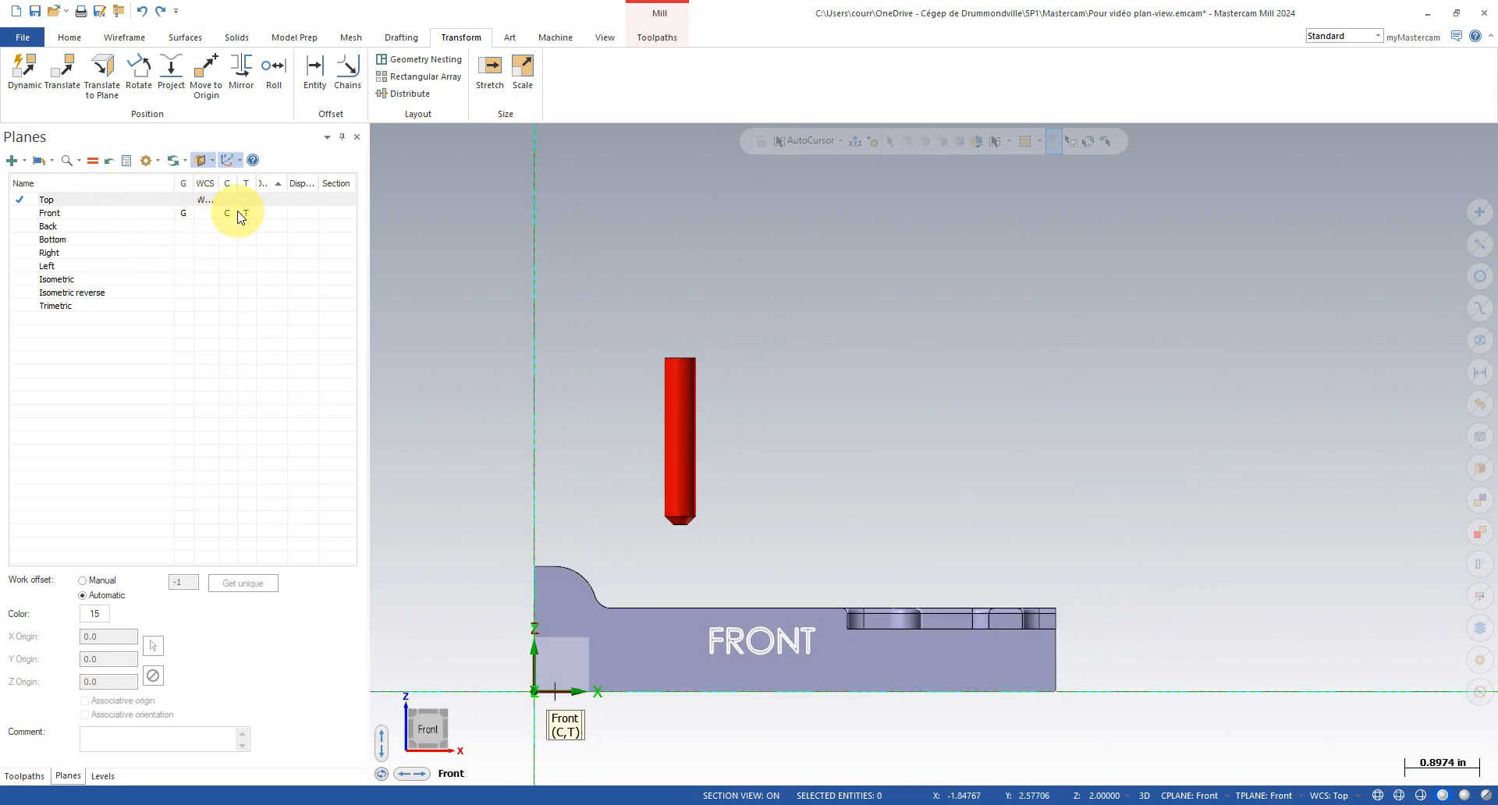
pyautogui.moveTo(370, 315); pyautogui.dragTo(398, 437, button='middle')
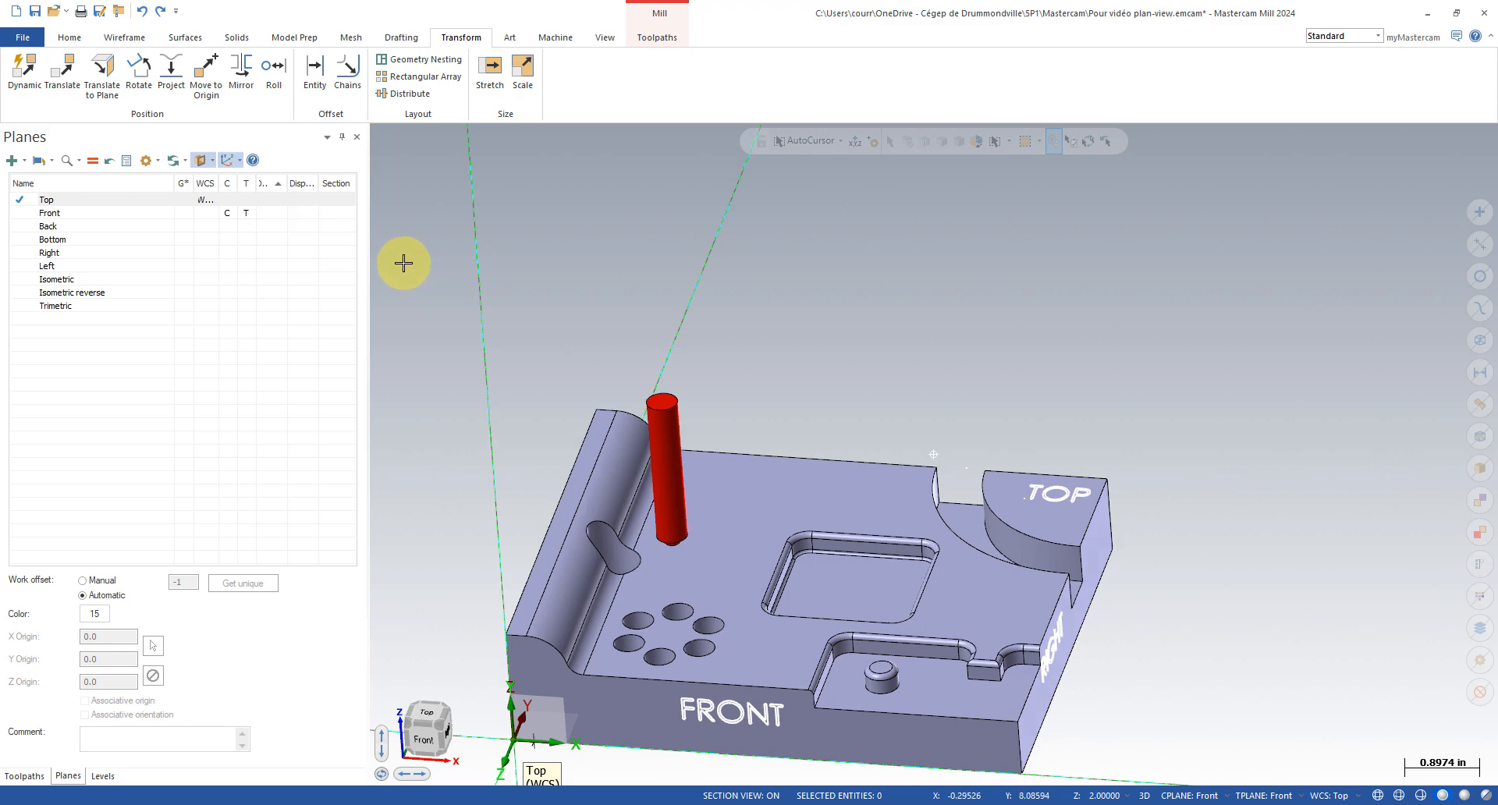
# - Make the Top plane the tool plane and construction plane again
pyautogui.moveTo(401, 260); pyautogui.dragTo(401, 294, button='middle')
pyautogui.click(231, 201)
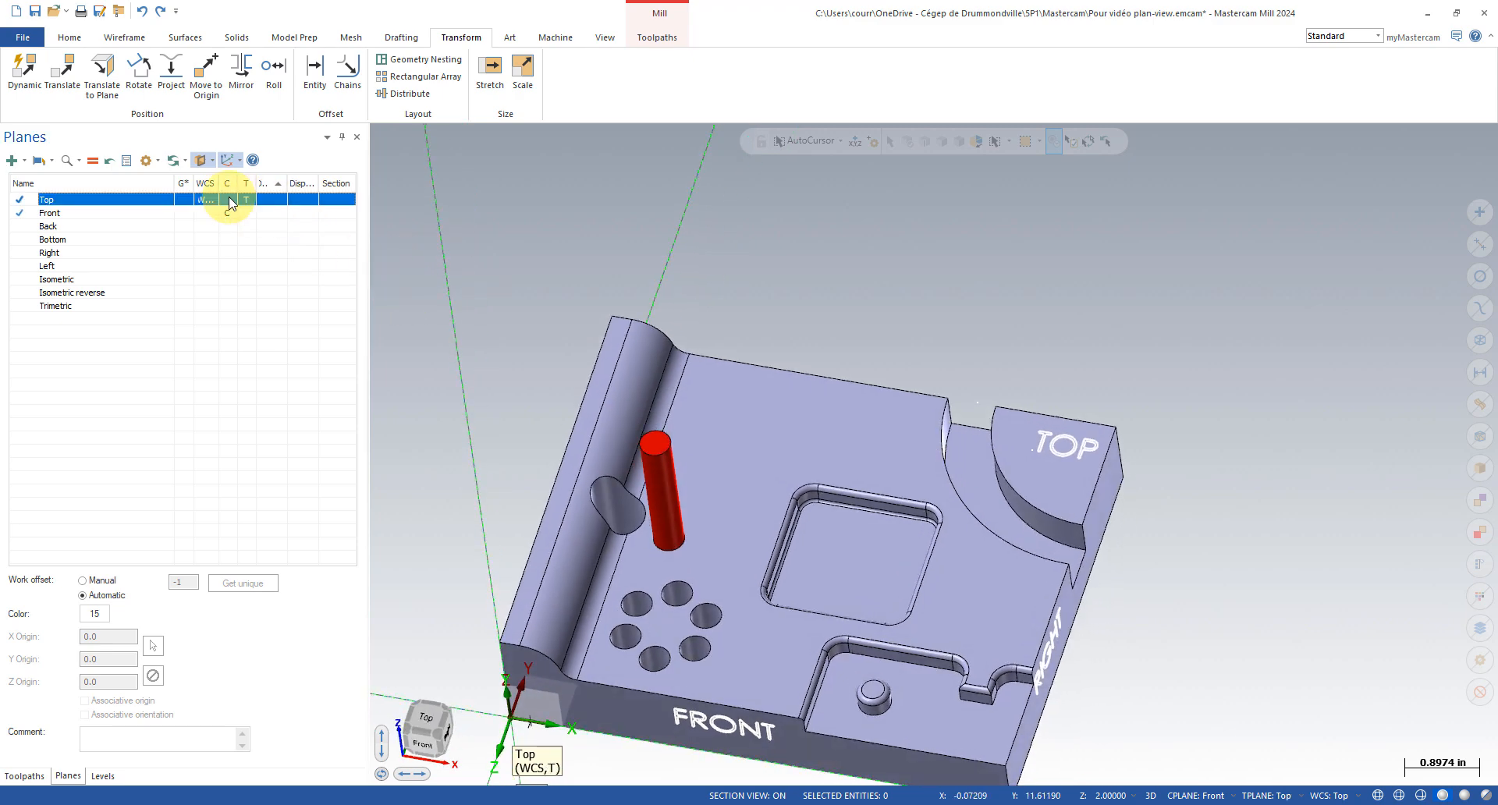
pyautogui.click(231, 204)
# - Examine the Top plane's origin and axes against the block and the tool from several angles
pyautogui.moveTo(525, 278); pyautogui.dragTo(546, 320, button='middle')
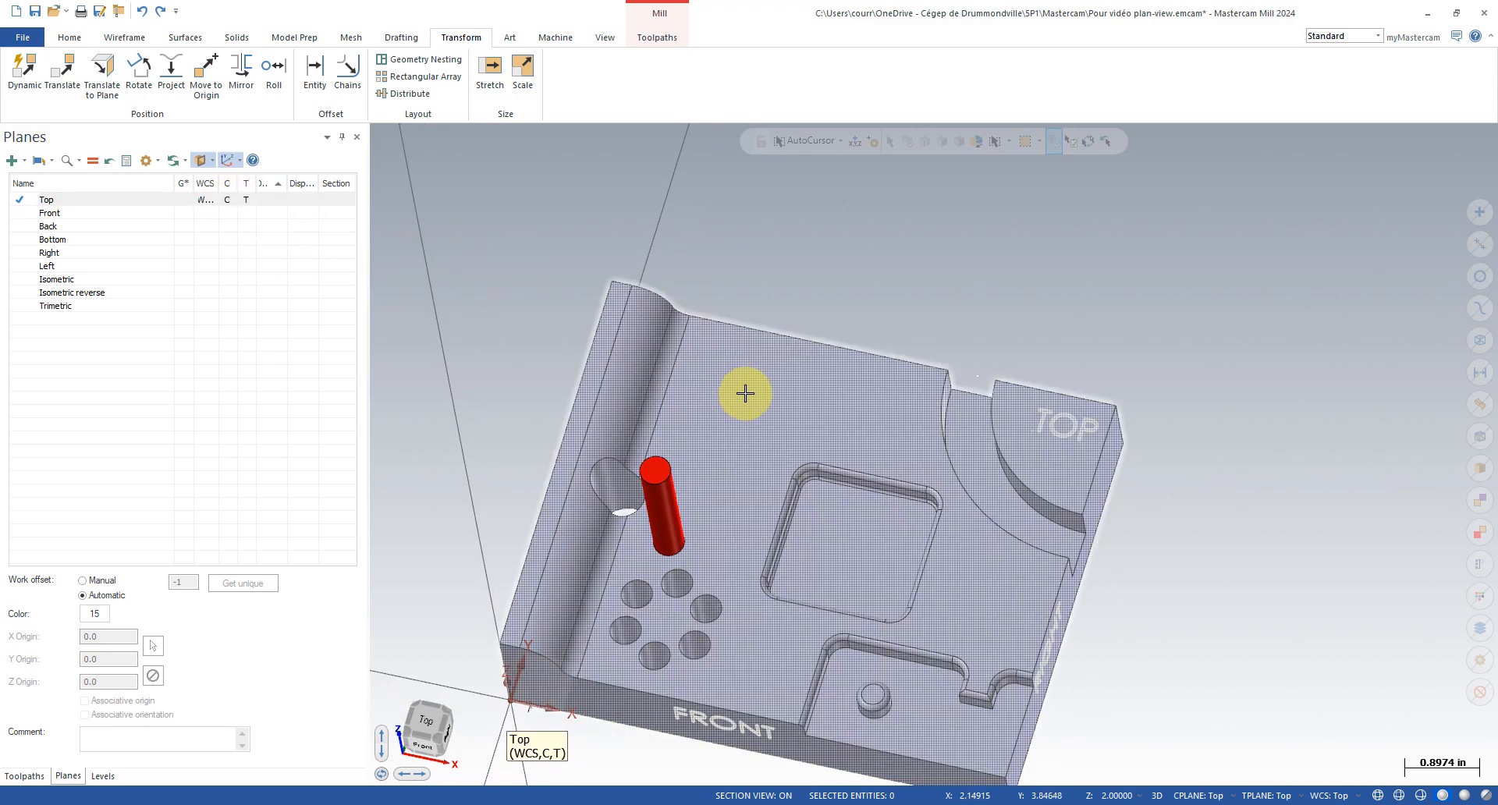
pyautogui.moveTo(691, 512); pyautogui.dragTo(682, 354, button='middle')
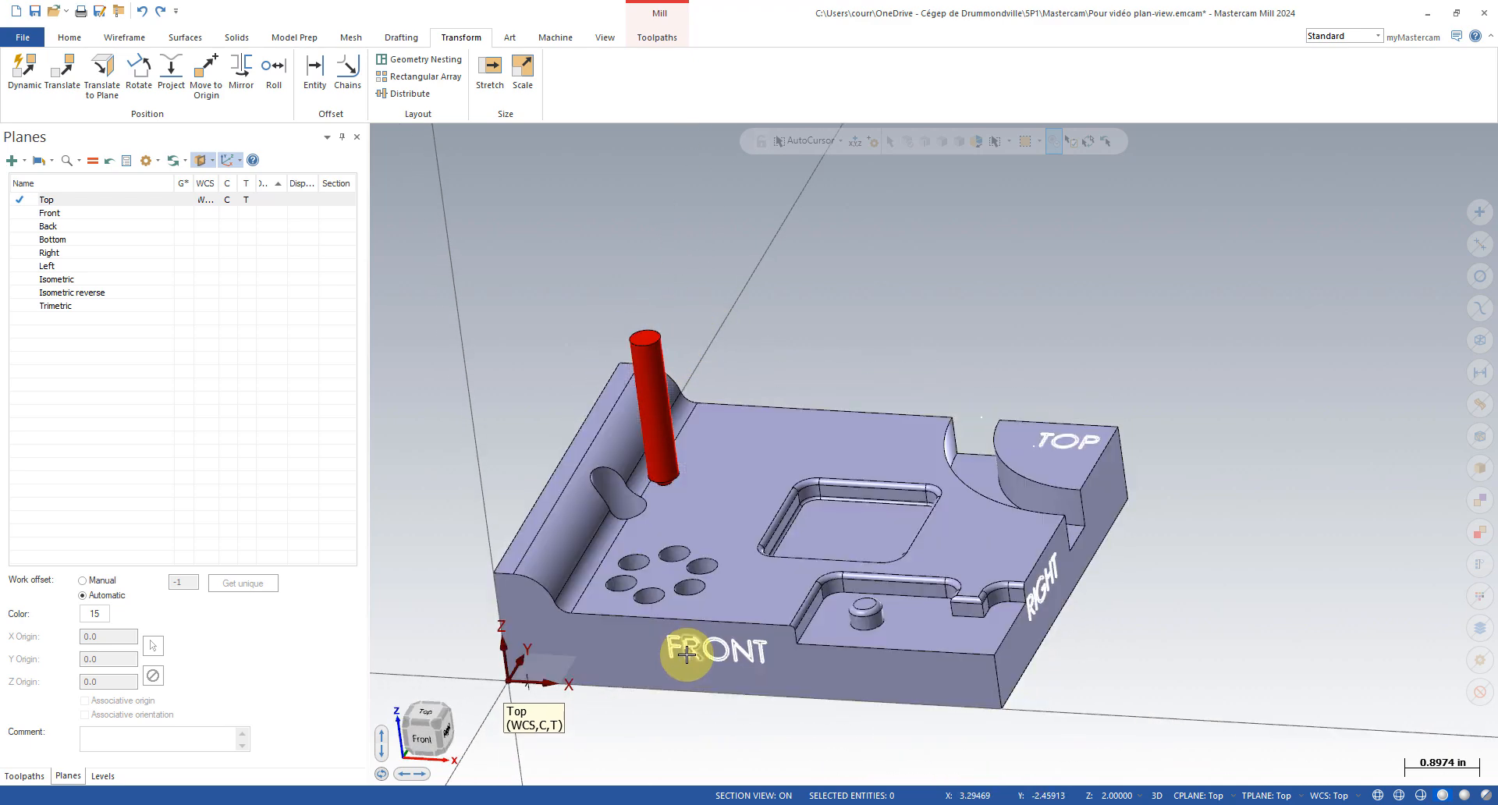
pyautogui.moveTo(441, 315); pyautogui.dragTo(458, 298, button='middle')
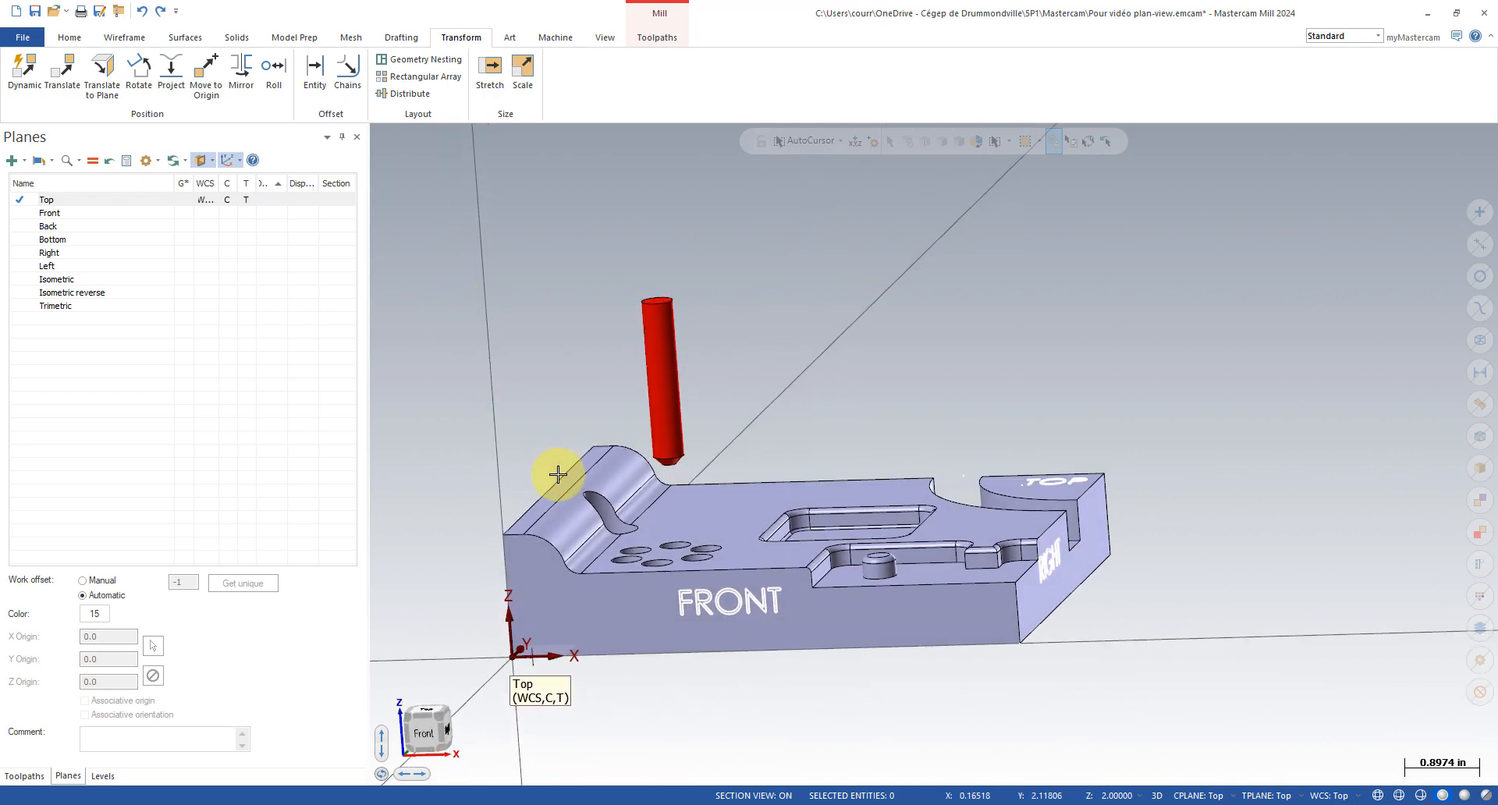
pyautogui.moveTo(554, 474); pyautogui.dragTo(693, 555, button='middle')
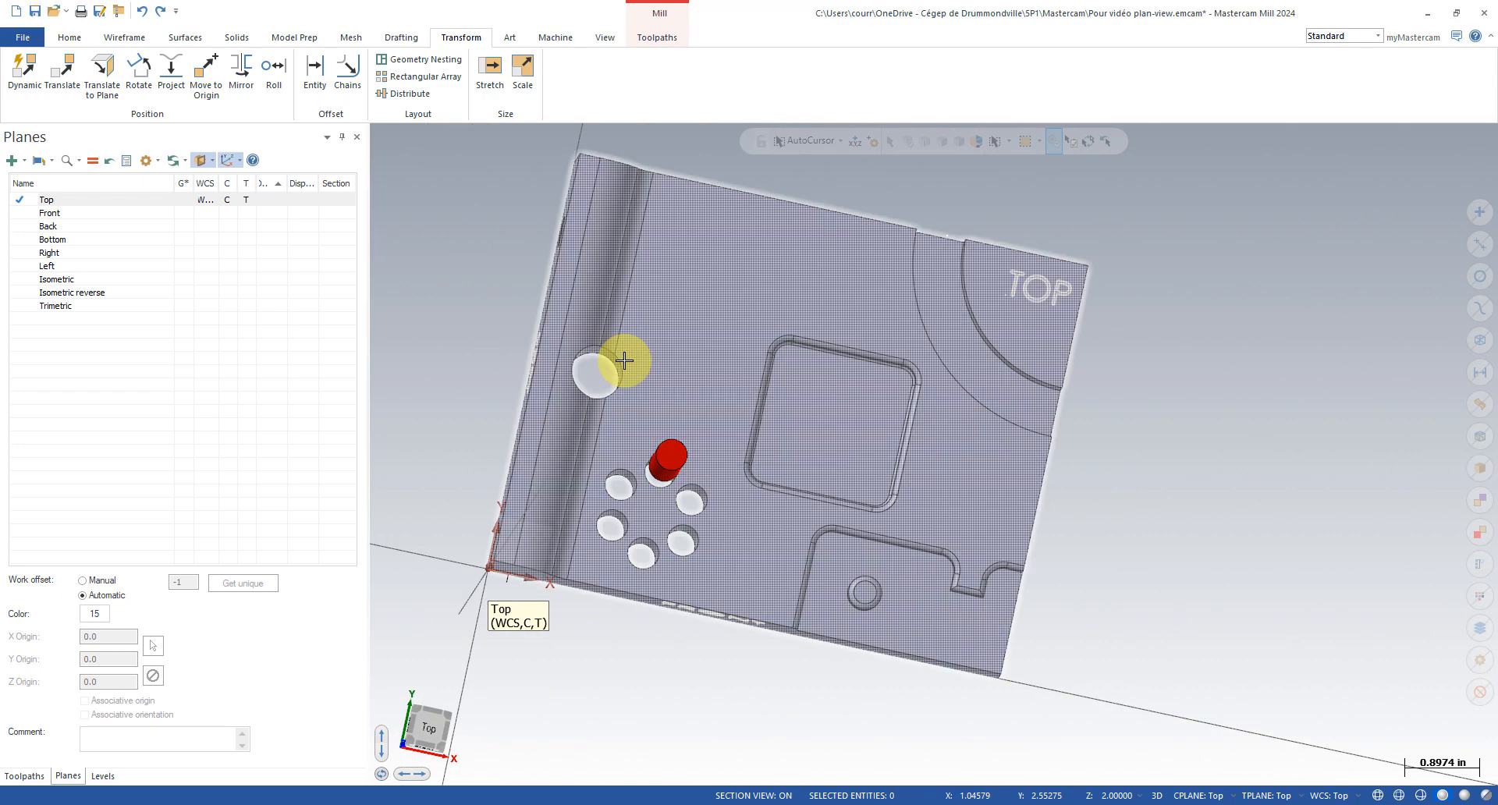
pyautogui.moveTo(602, 360); pyautogui.dragTo(595, 333, button='middle')
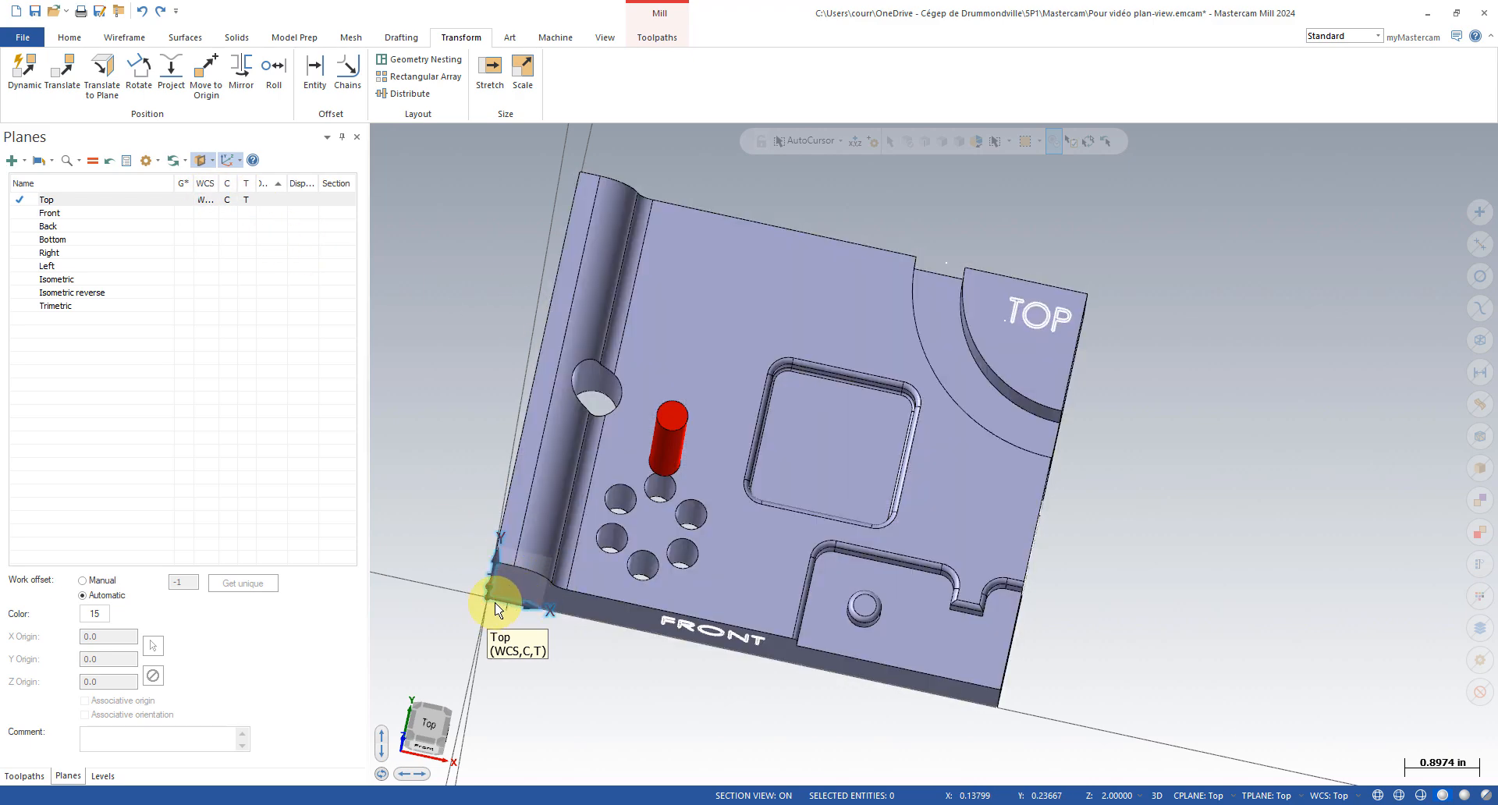
pyautogui.moveTo(527, 582); pyautogui.dragTo(347, 418, button='middle')
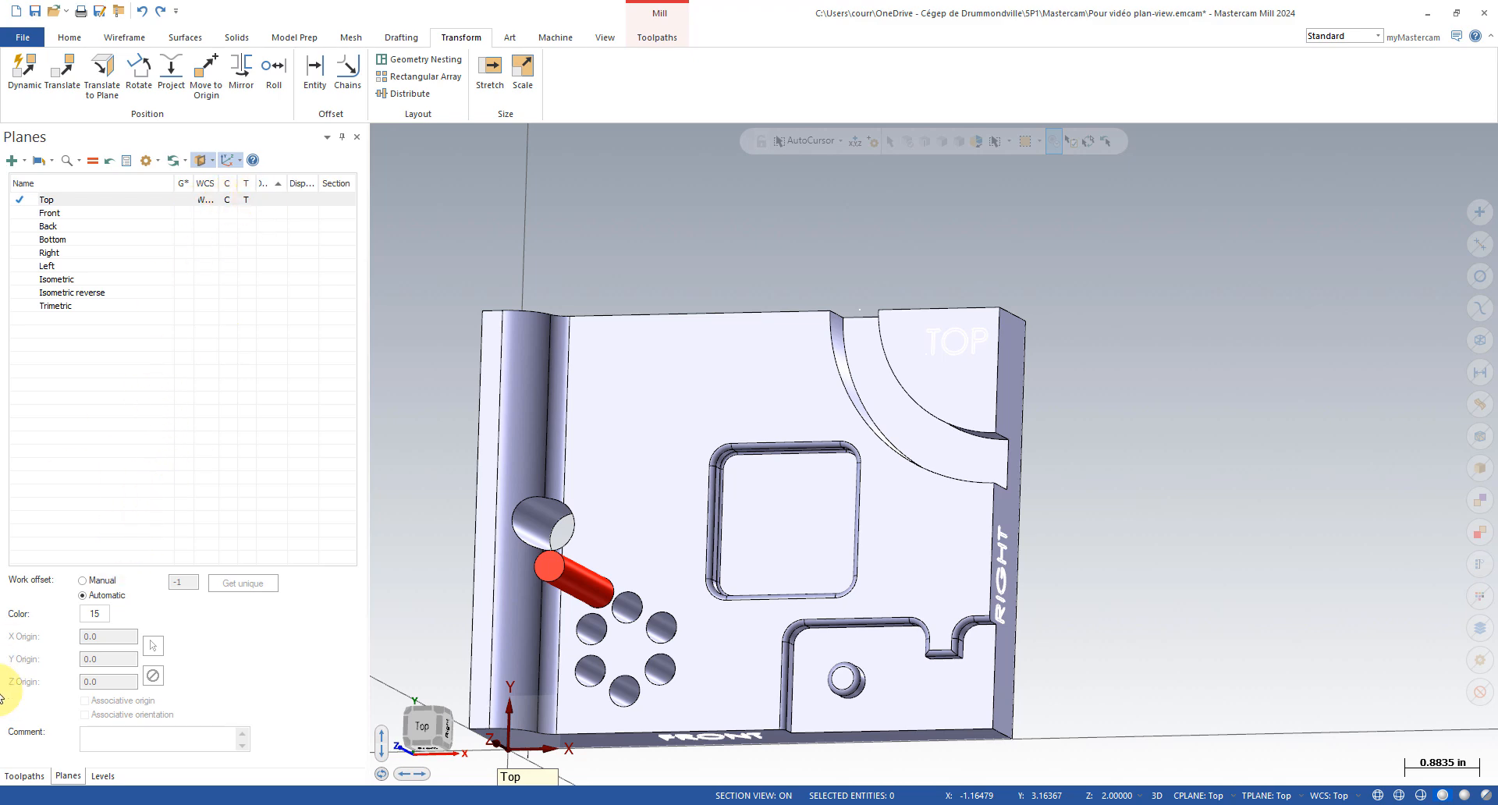
# - Delete the existing Drill/Counterbore operation from Toolpath Group-1
pyautogui.click(23, 775)
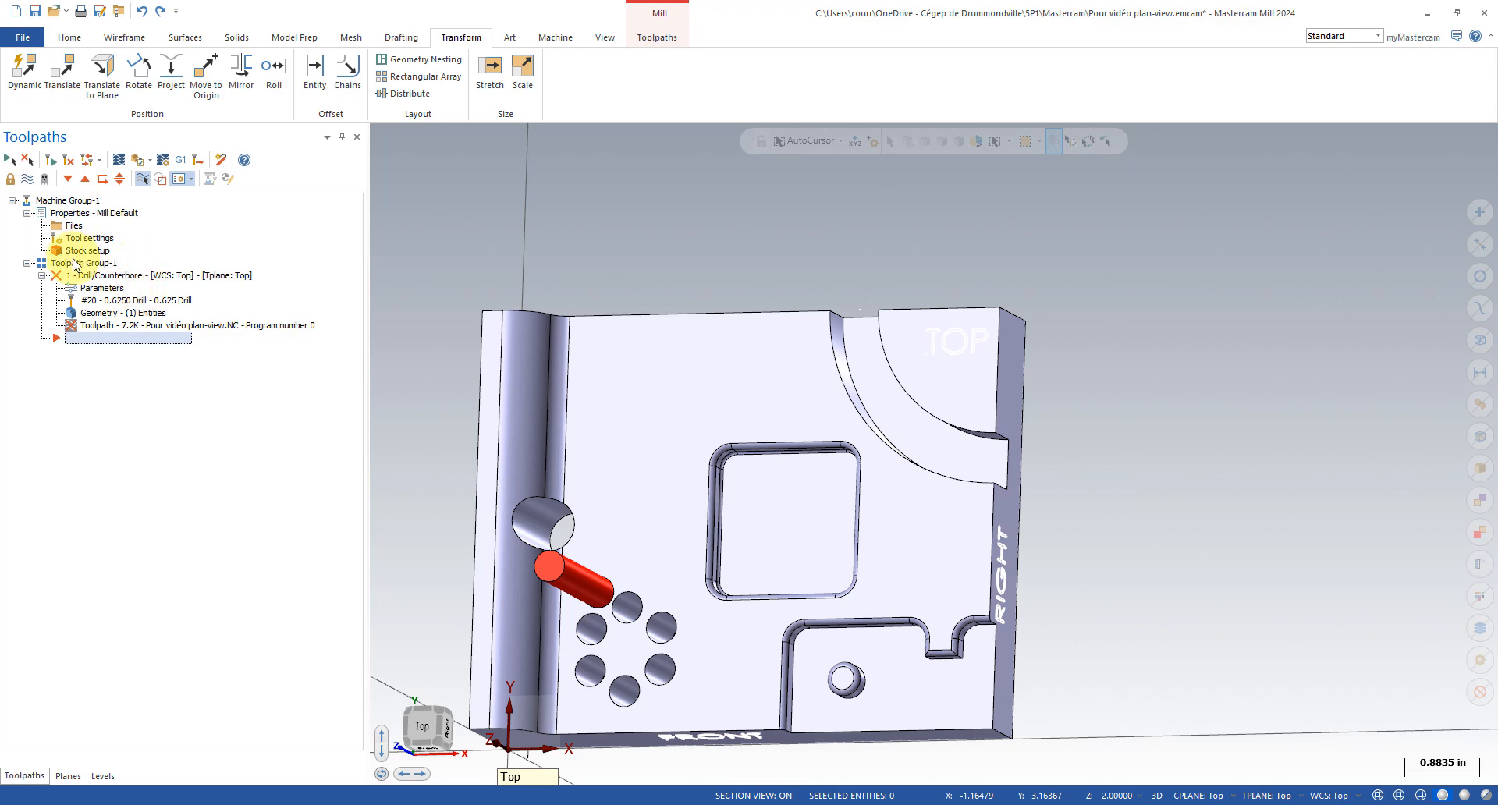
pyautogui.press('Delete')
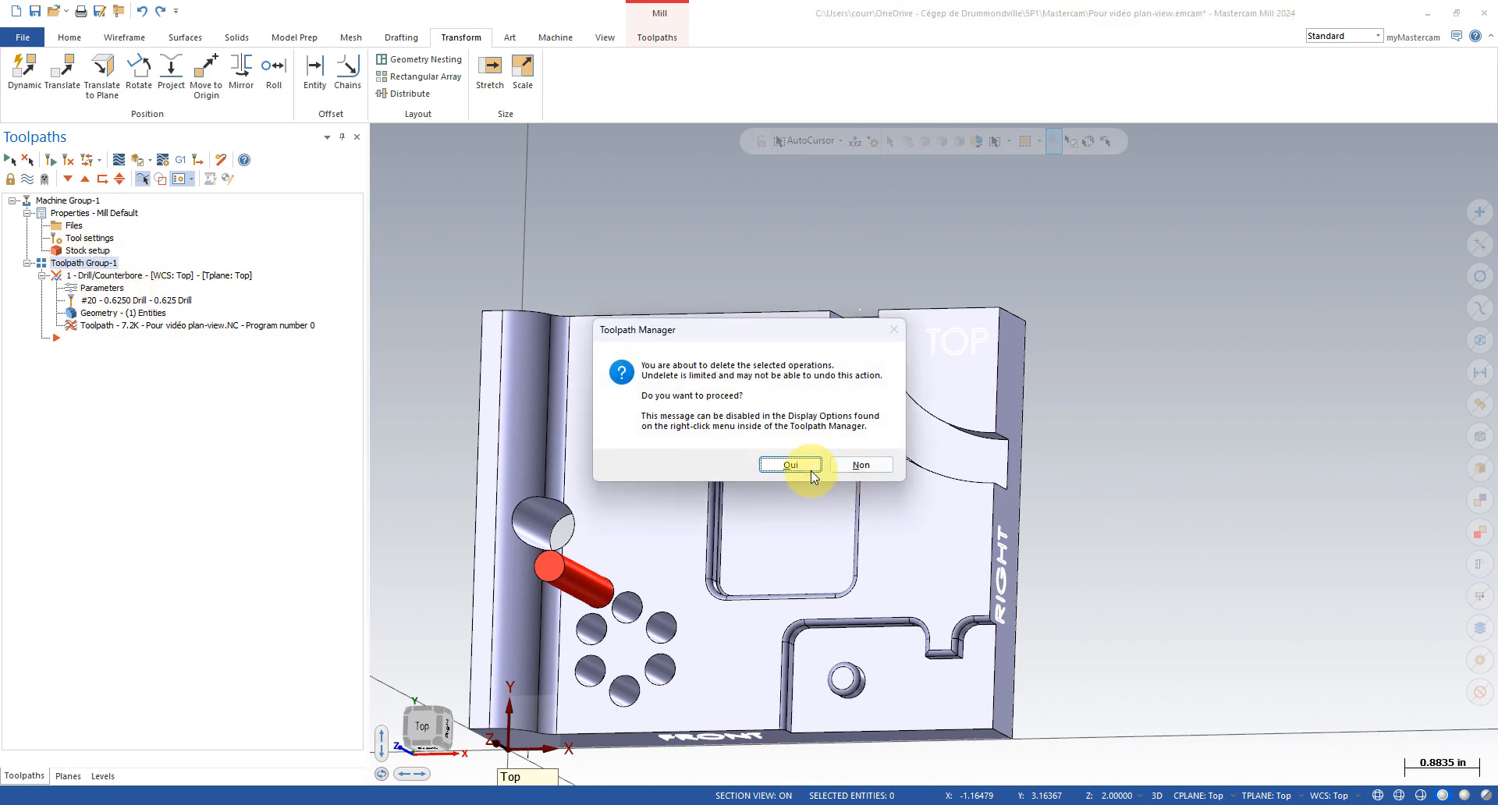
pyautogui.click(777, 465)
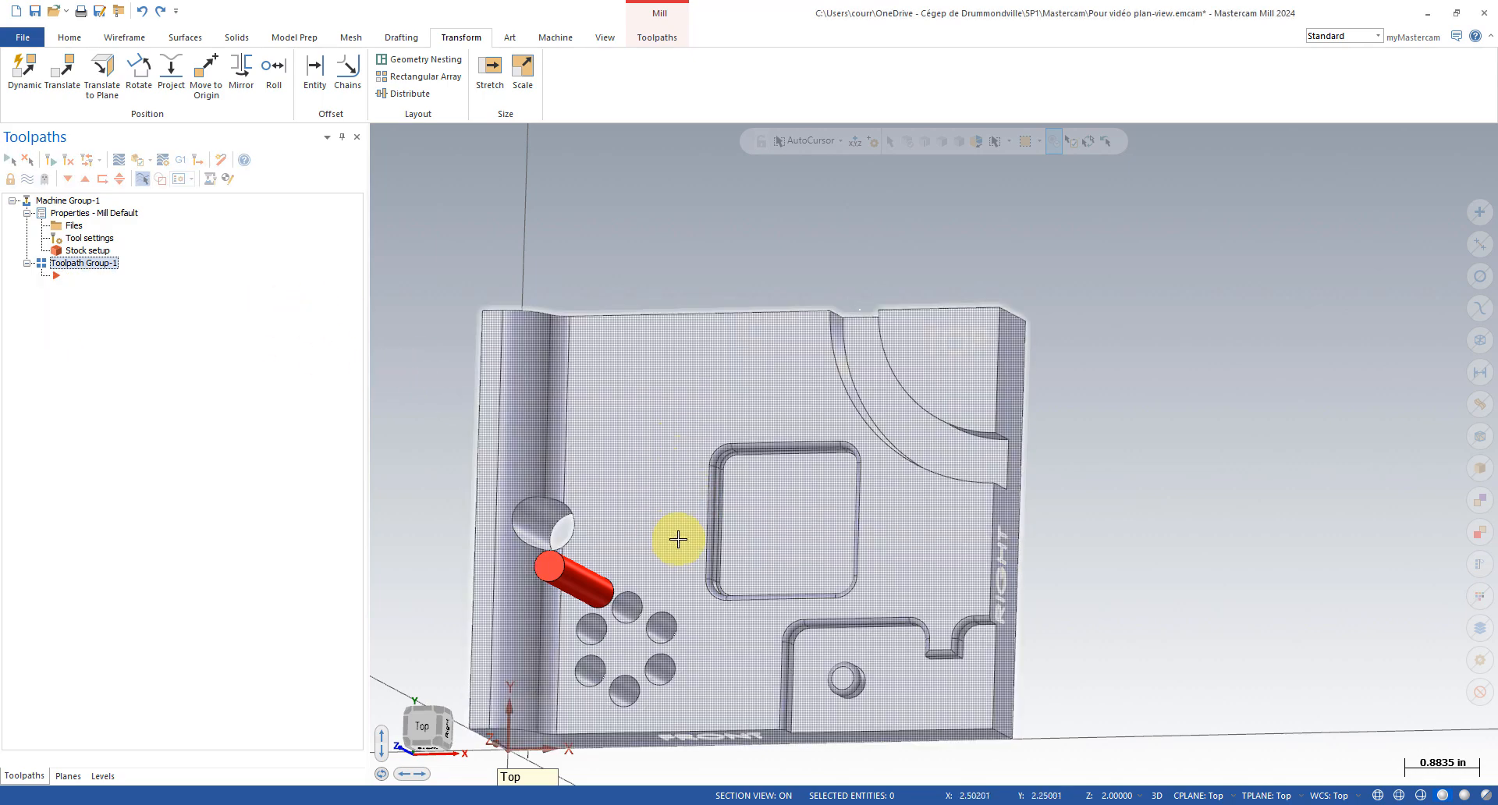
# - Start a Drill toolpath on the large 0.625 hole from the TOP side of the block
pyautogui.moveTo(679, 539); pyautogui.dragTo(452, 499, button='middle')
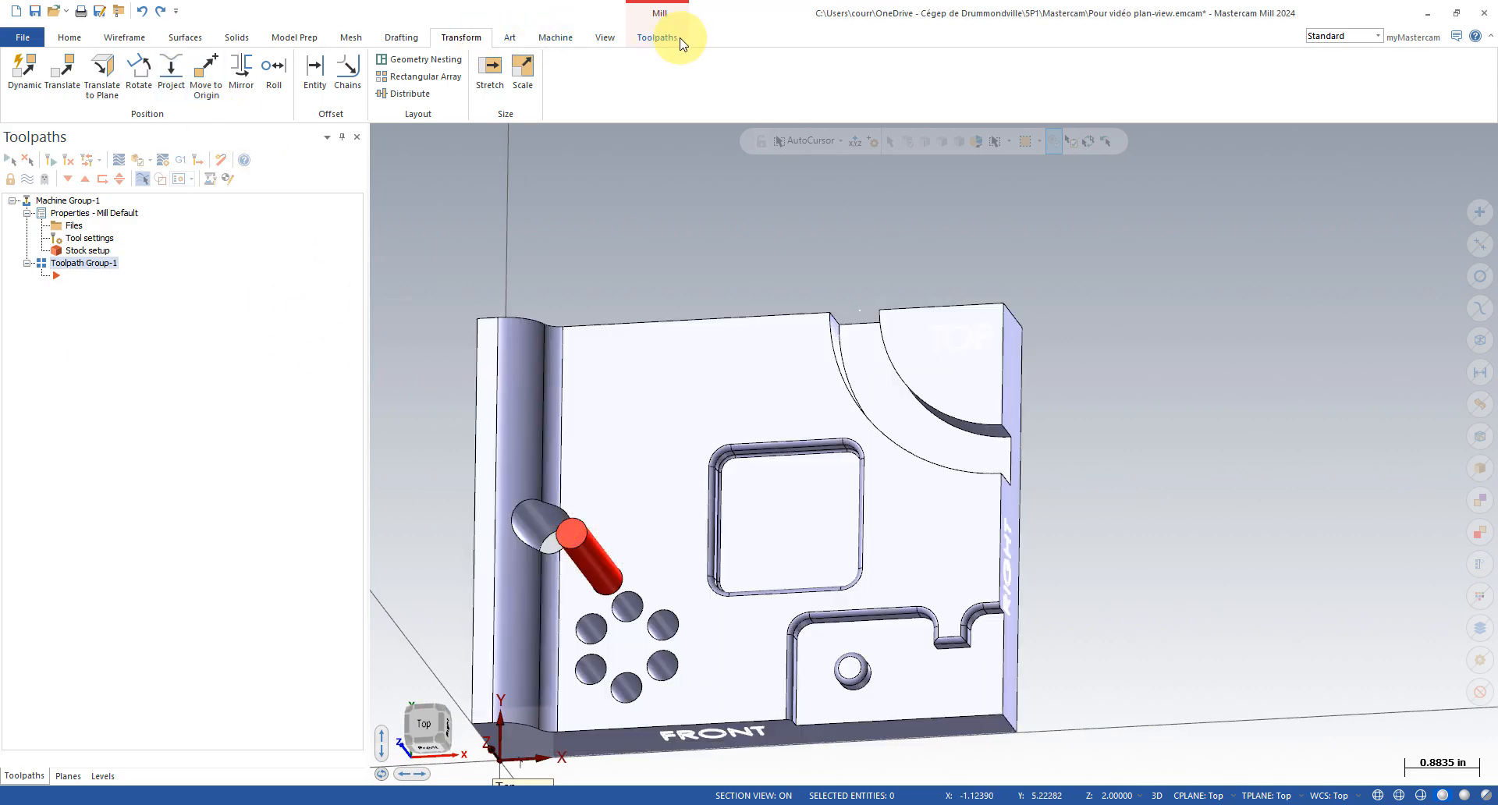
pyautogui.click(672, 40)
pyautogui.click(91, 74)
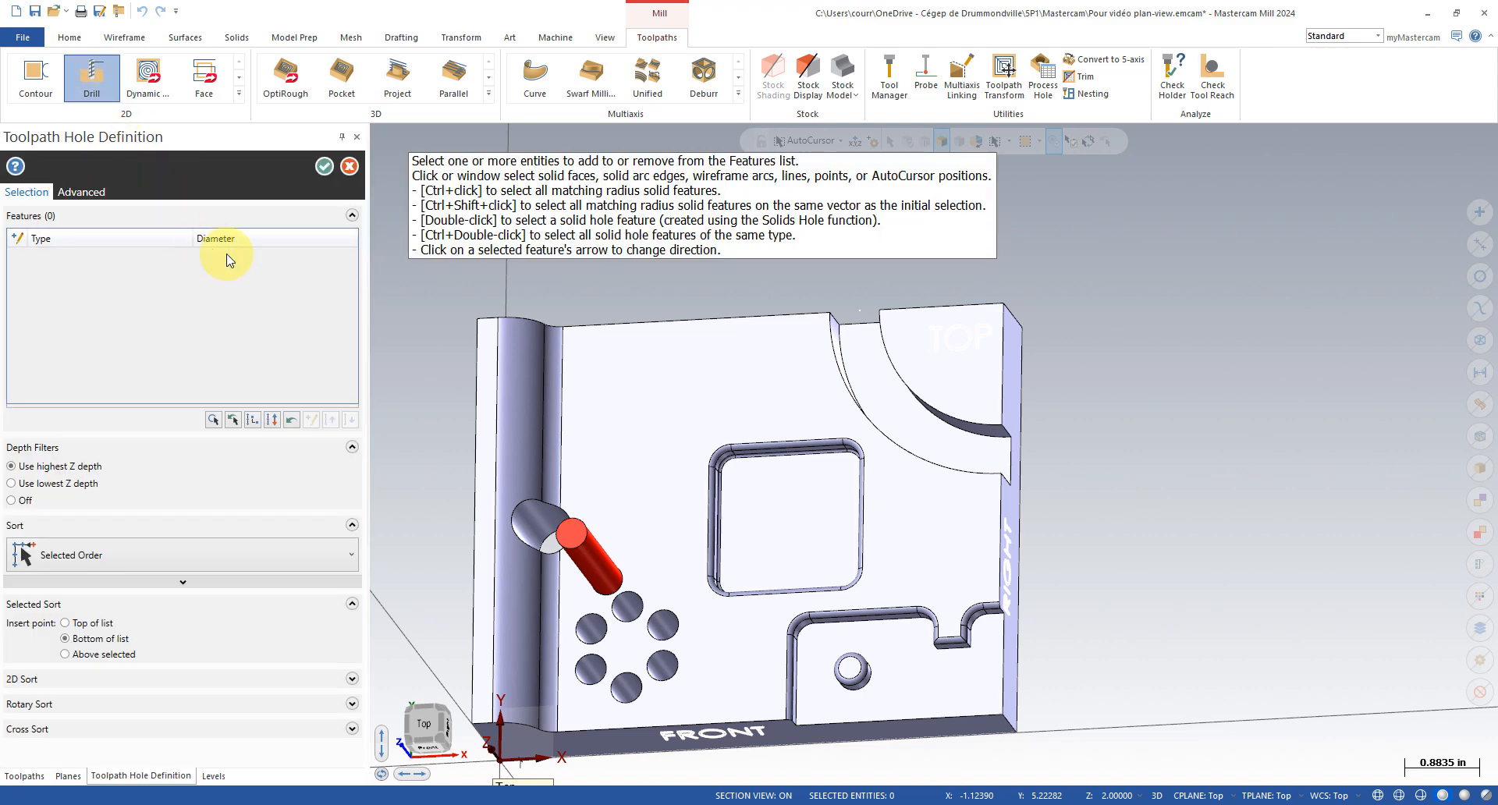
pyautogui.click(551, 559)
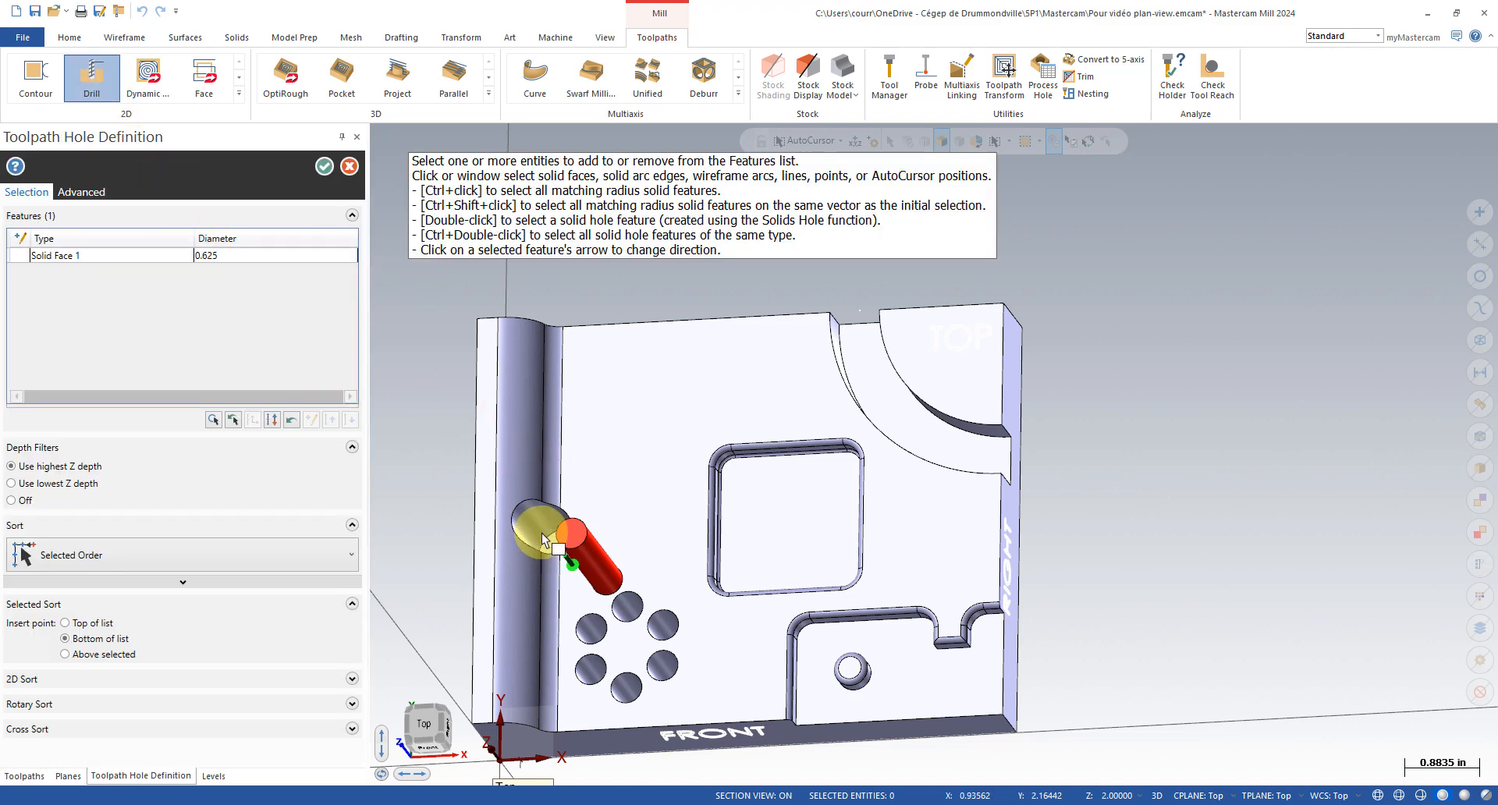
pyautogui.click(324, 165)
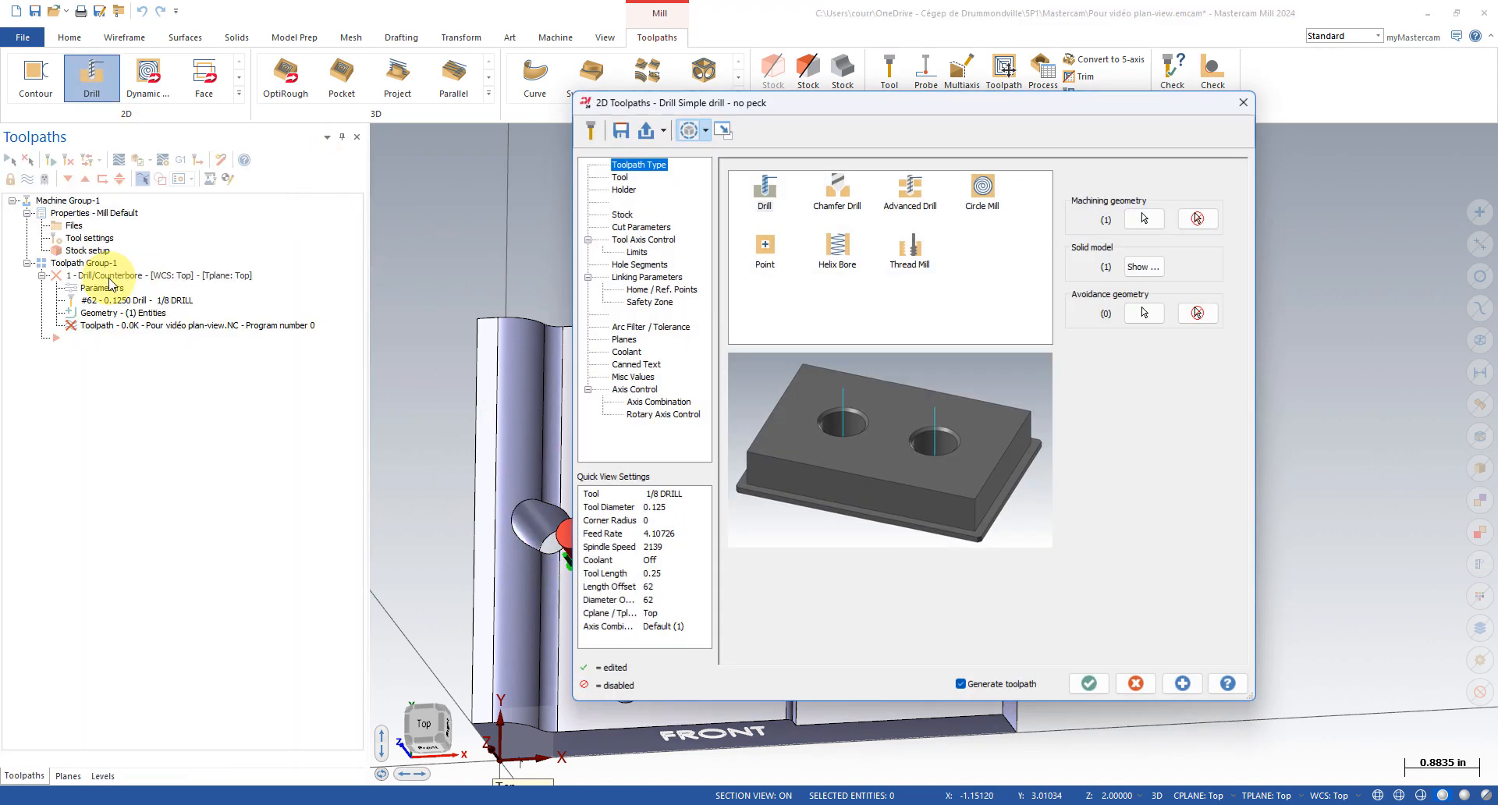
# - Assign tool 20, the 0.625 Drill, to the simple drill operation and generate its toolpath
pyautogui.click(765, 189)
pyautogui.click(620, 178)
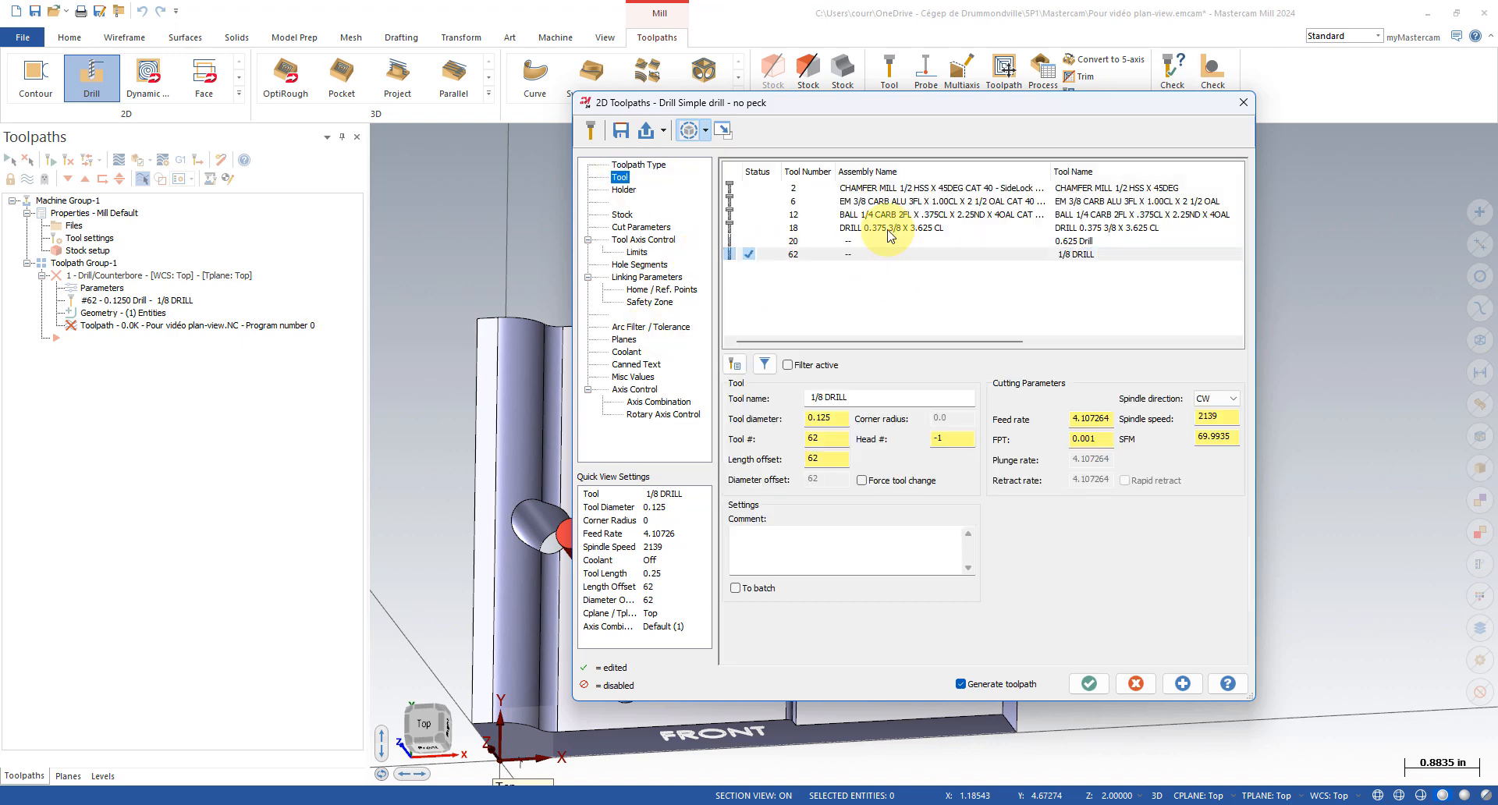
pyautogui.click(891, 241)
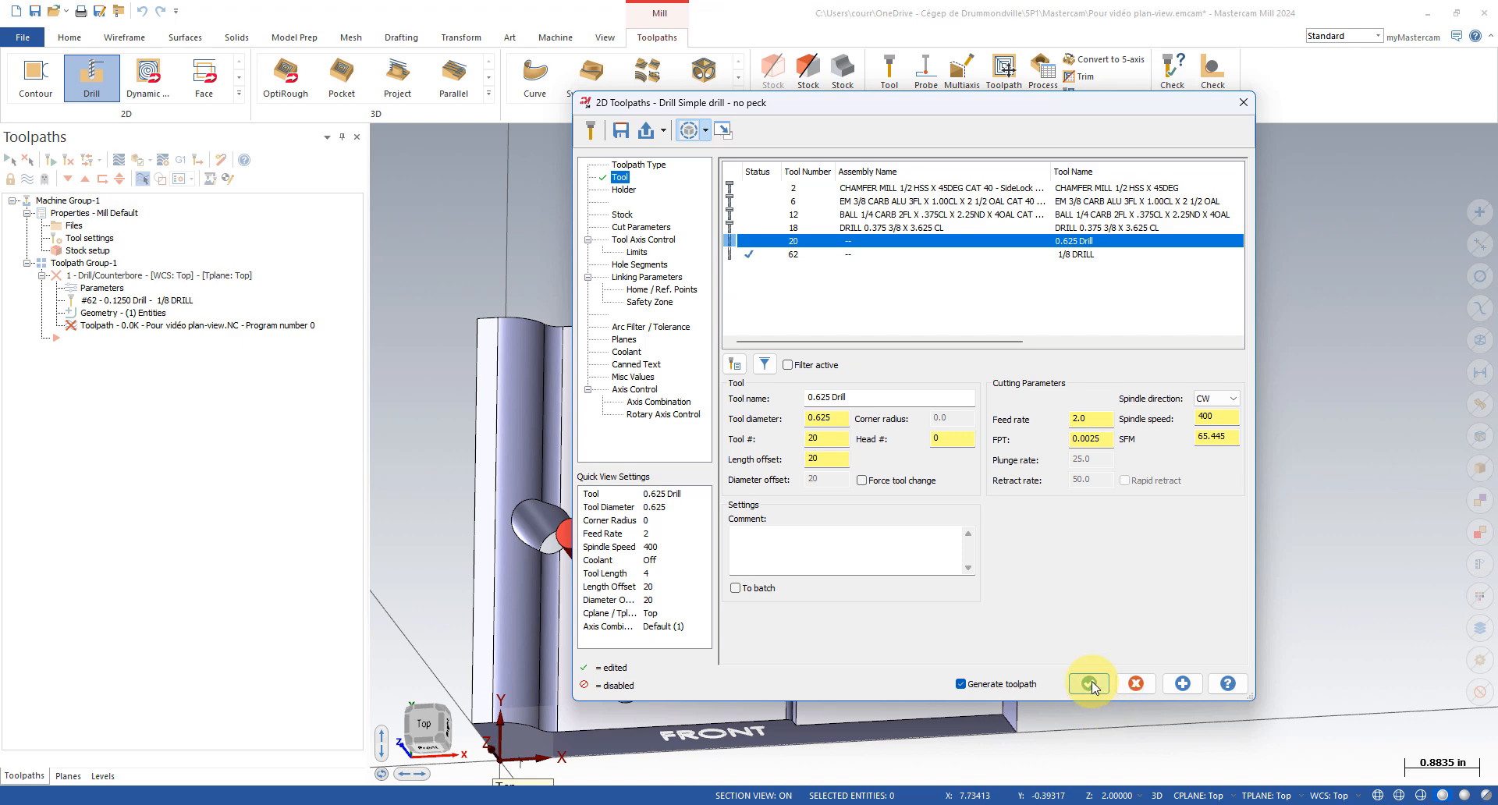
pyautogui.click(1181, 685)
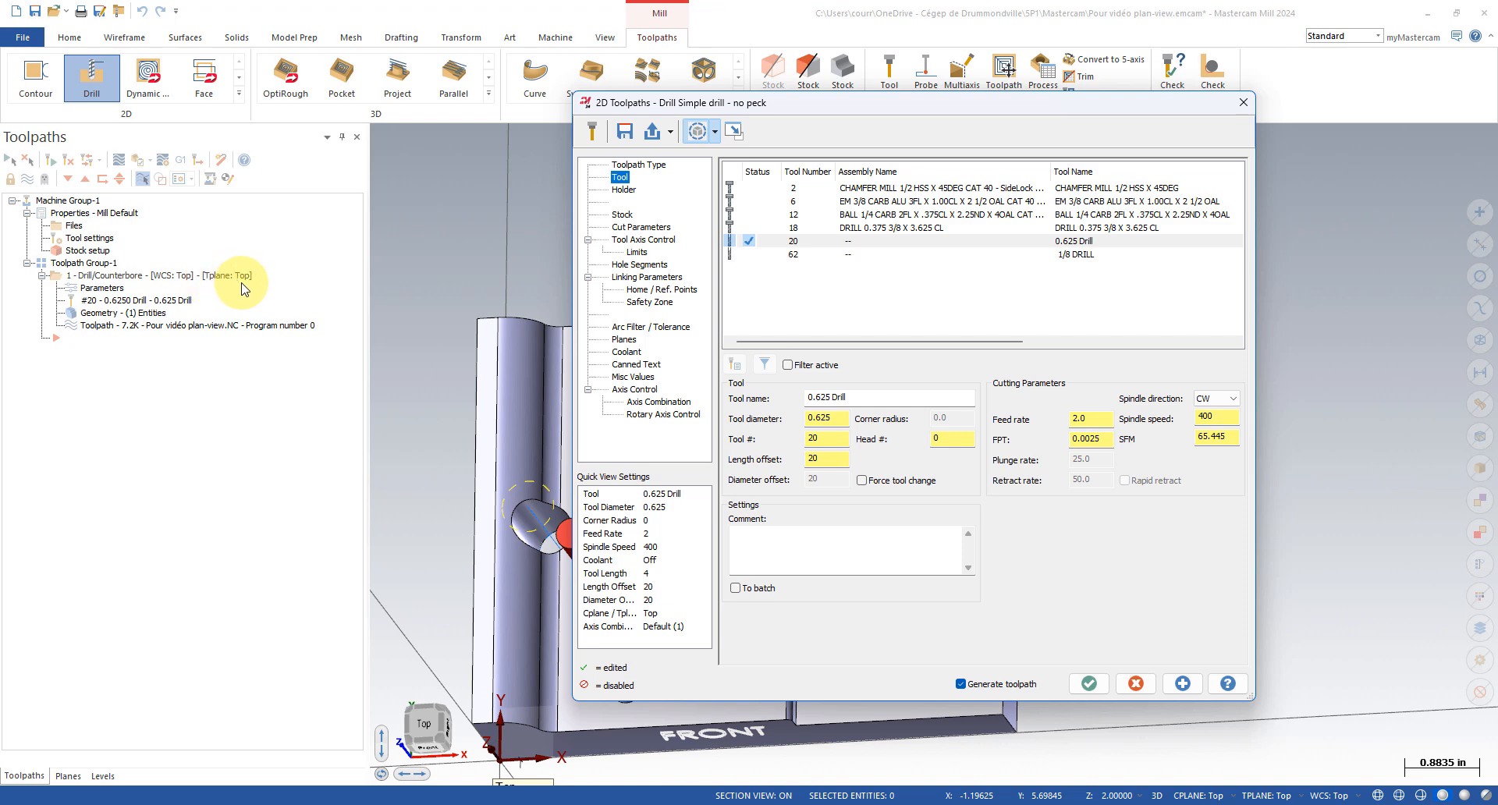
pyautogui.click(1086, 684)
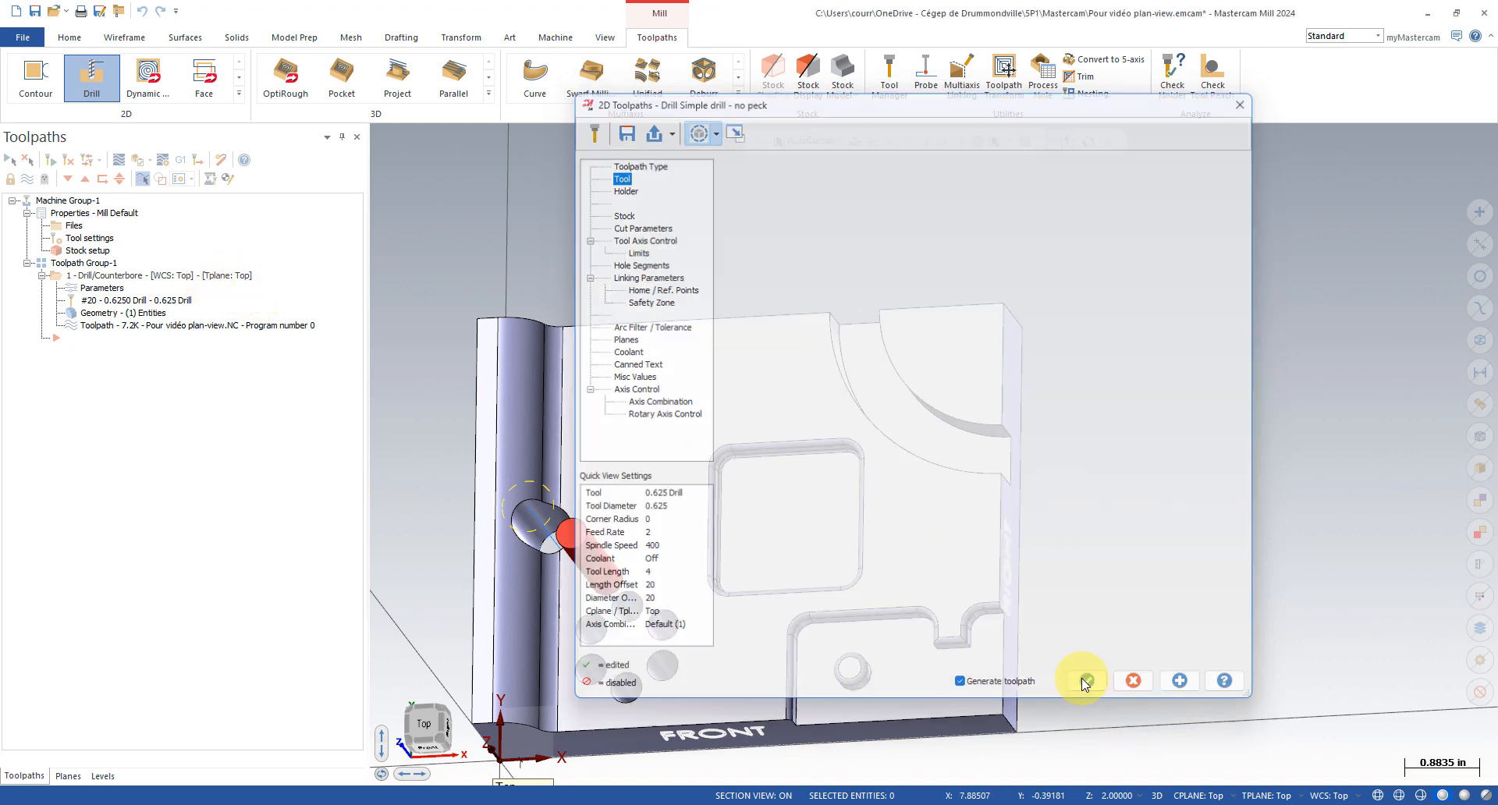
# - Create a second simple drill operation on the large 0.625 hole from the BOTTOM side with the Top plane active, keeping it ungenerated
pyautogui.moveTo(910, 498)
pyautogui.mouseDown(button='middle')
pyautogui.moveTo(936, 485)
pyautogui.moveTo(1032, 514)
pyautogui.moveTo(649, 468)
pyautogui.moveTo(518, 304)
pyautogui.moveTo(635, 338)
pyautogui.moveTo(691, 496)
pyautogui.moveTo(535, 422)
pyautogui.mouseUp(button='middle')
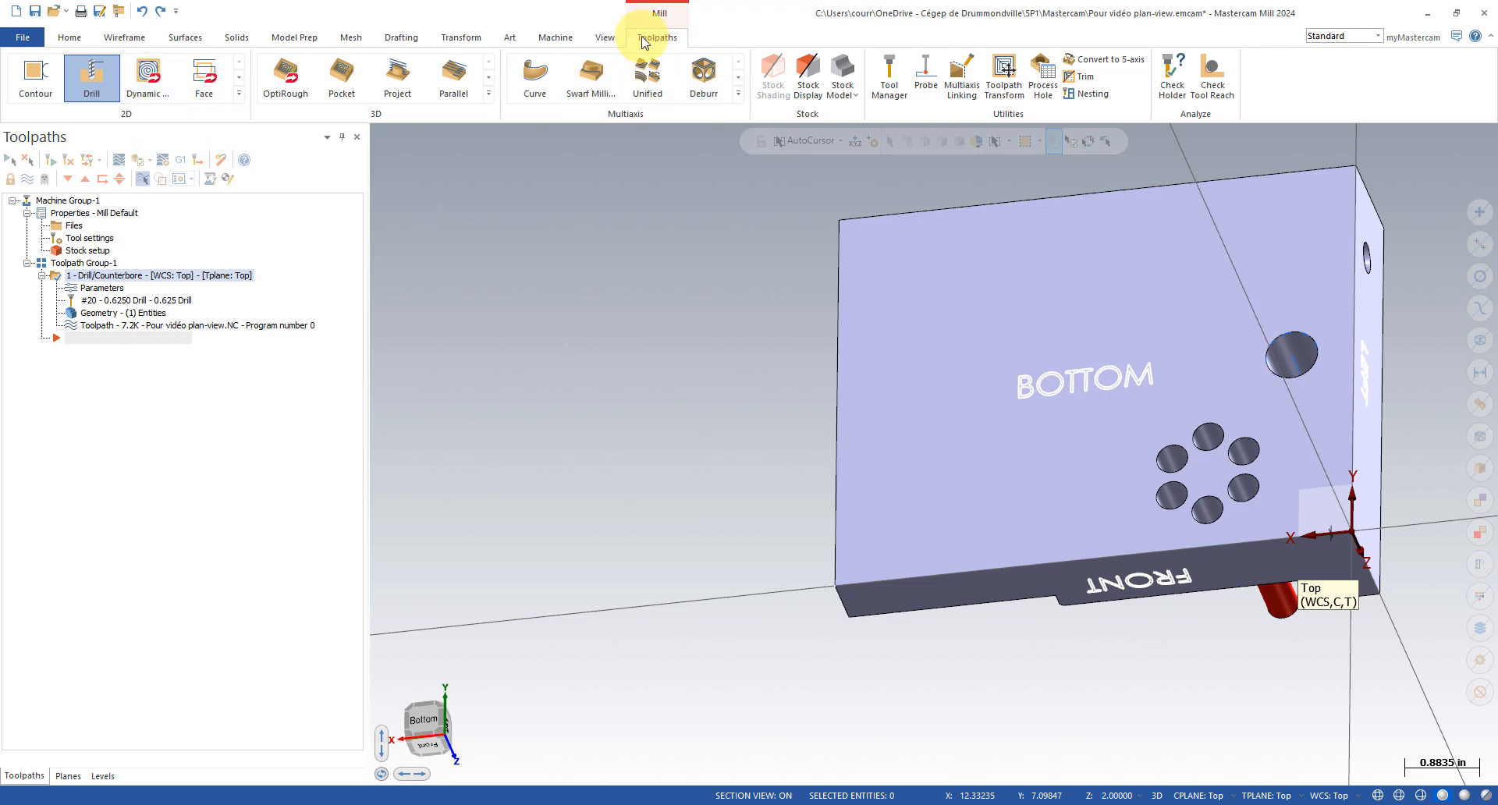
pyautogui.click(91, 78)
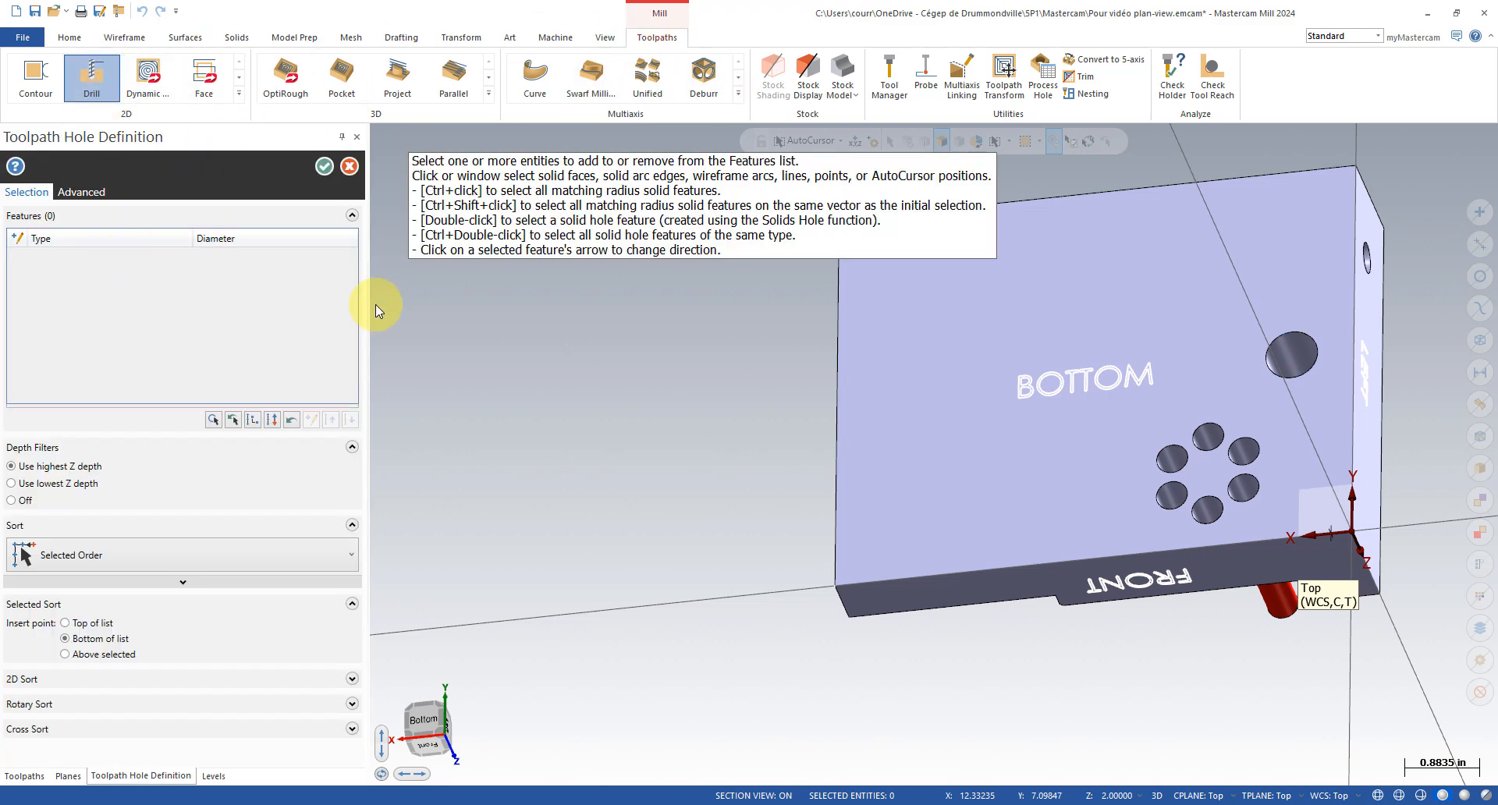
pyautogui.click(1283, 355)
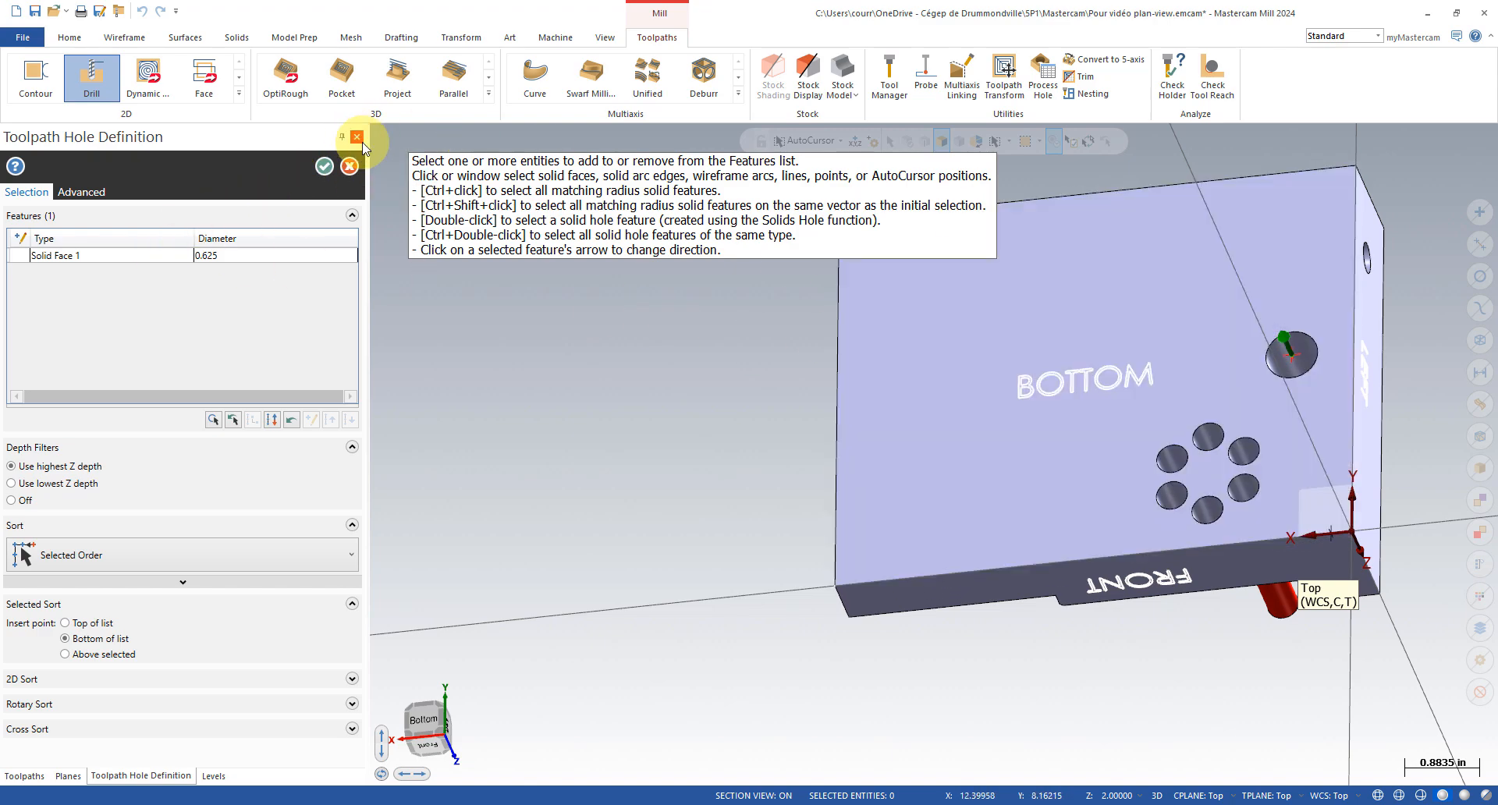
pyautogui.click(323, 166)
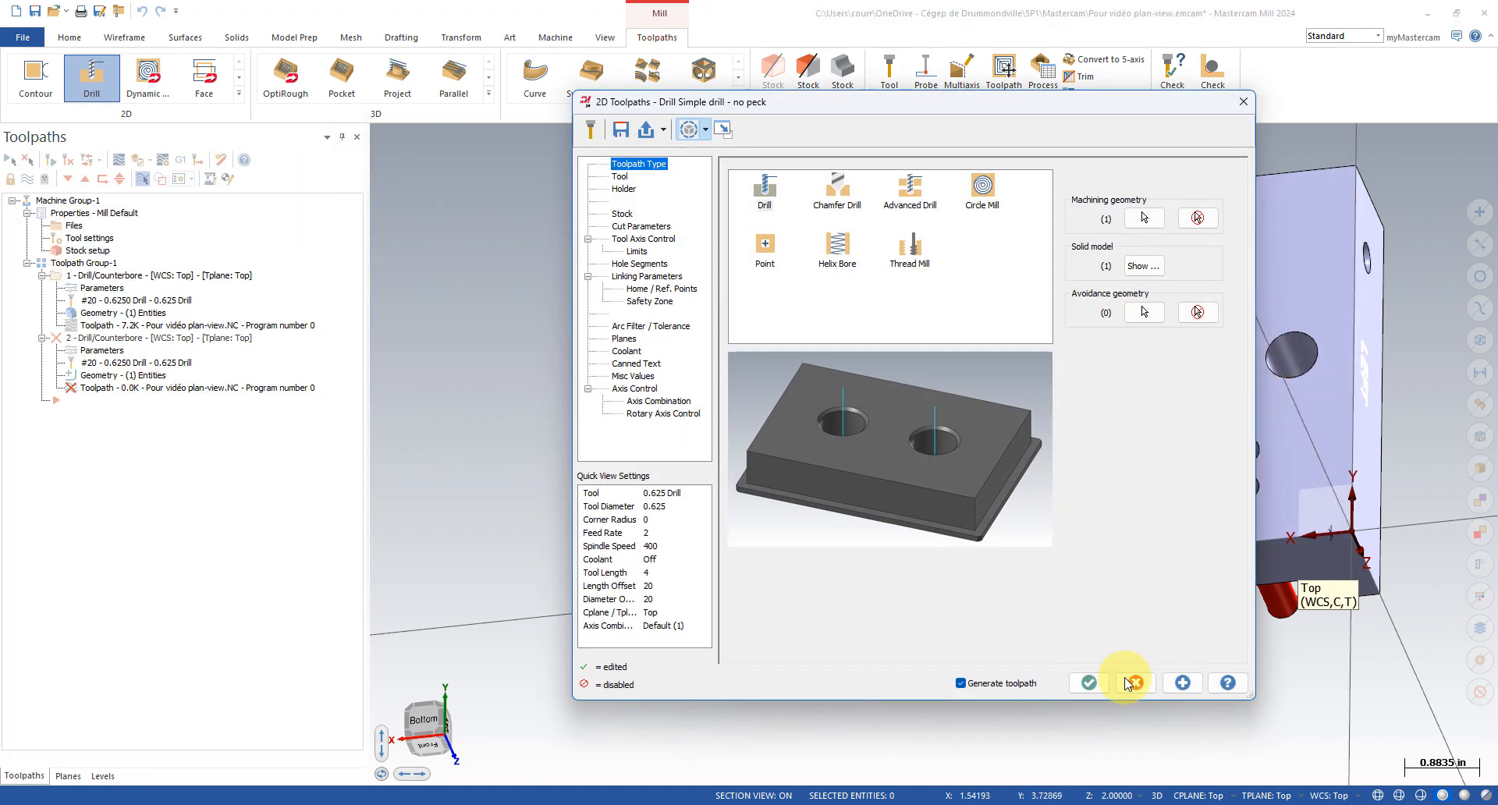
pyautogui.click(1138, 681)
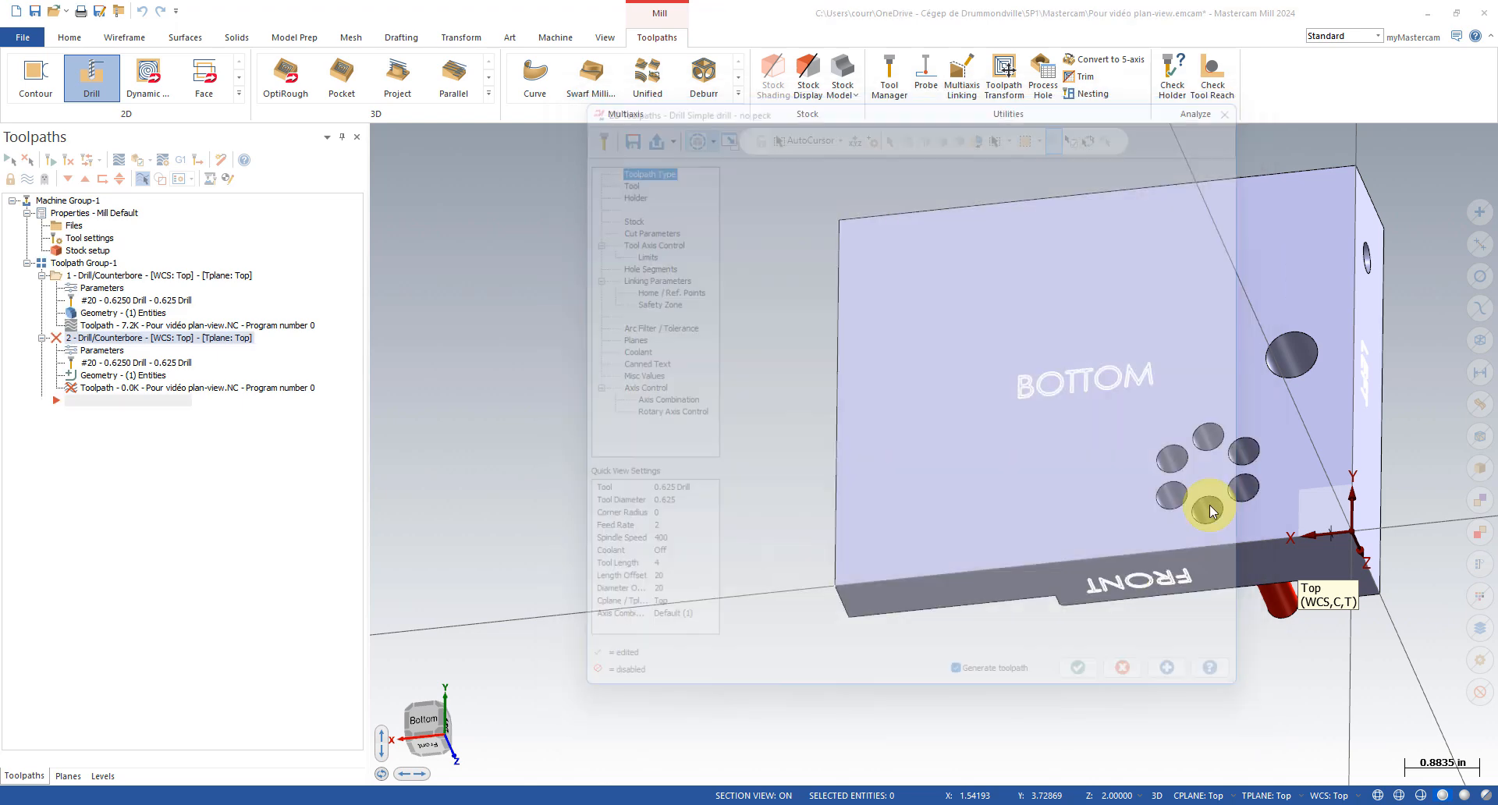
pyautogui.click(793, 442)
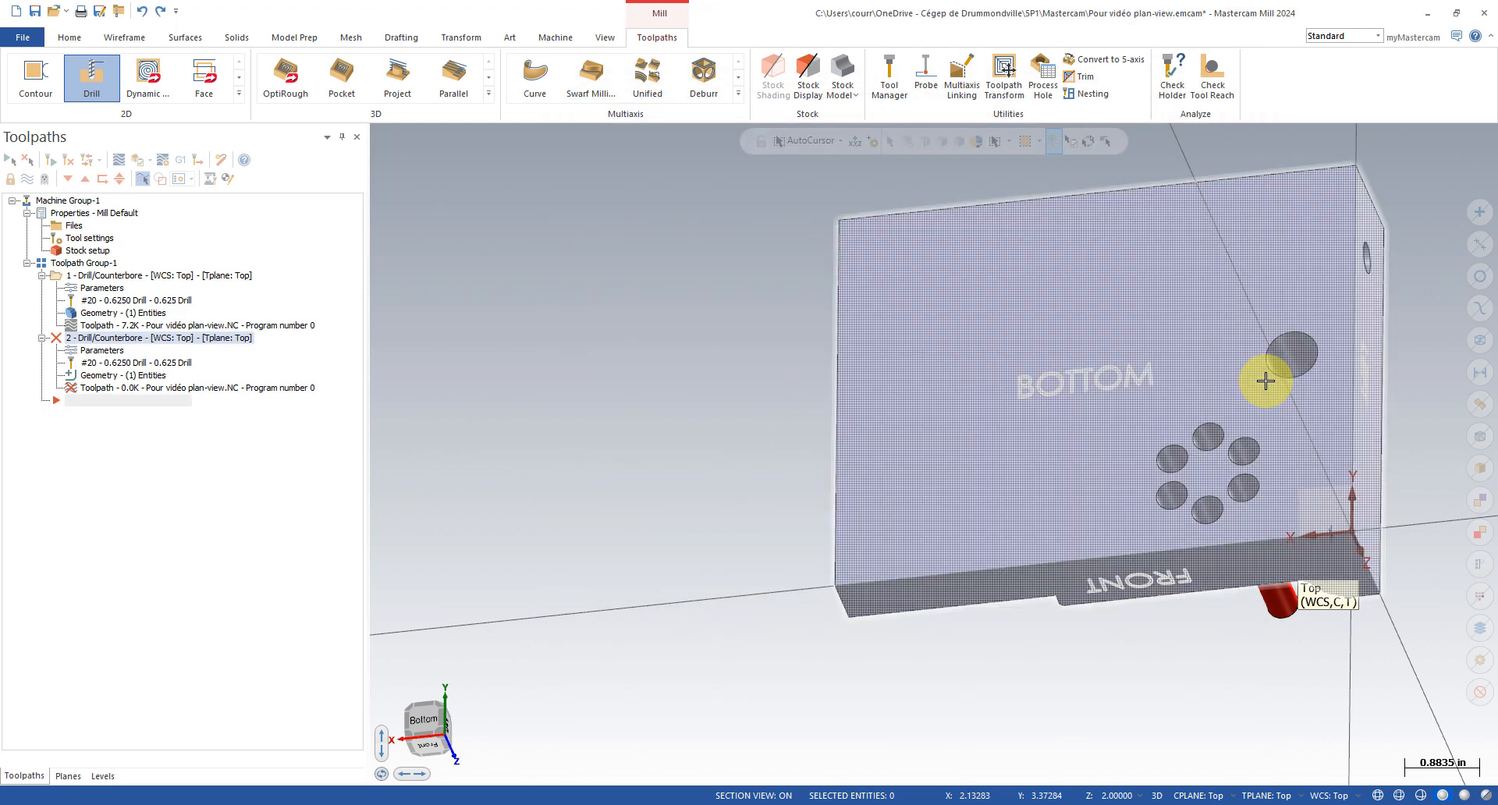
# - Delete the second Drill/Counterbore operation from Toolpath Group-1
pyautogui.click(174, 340)
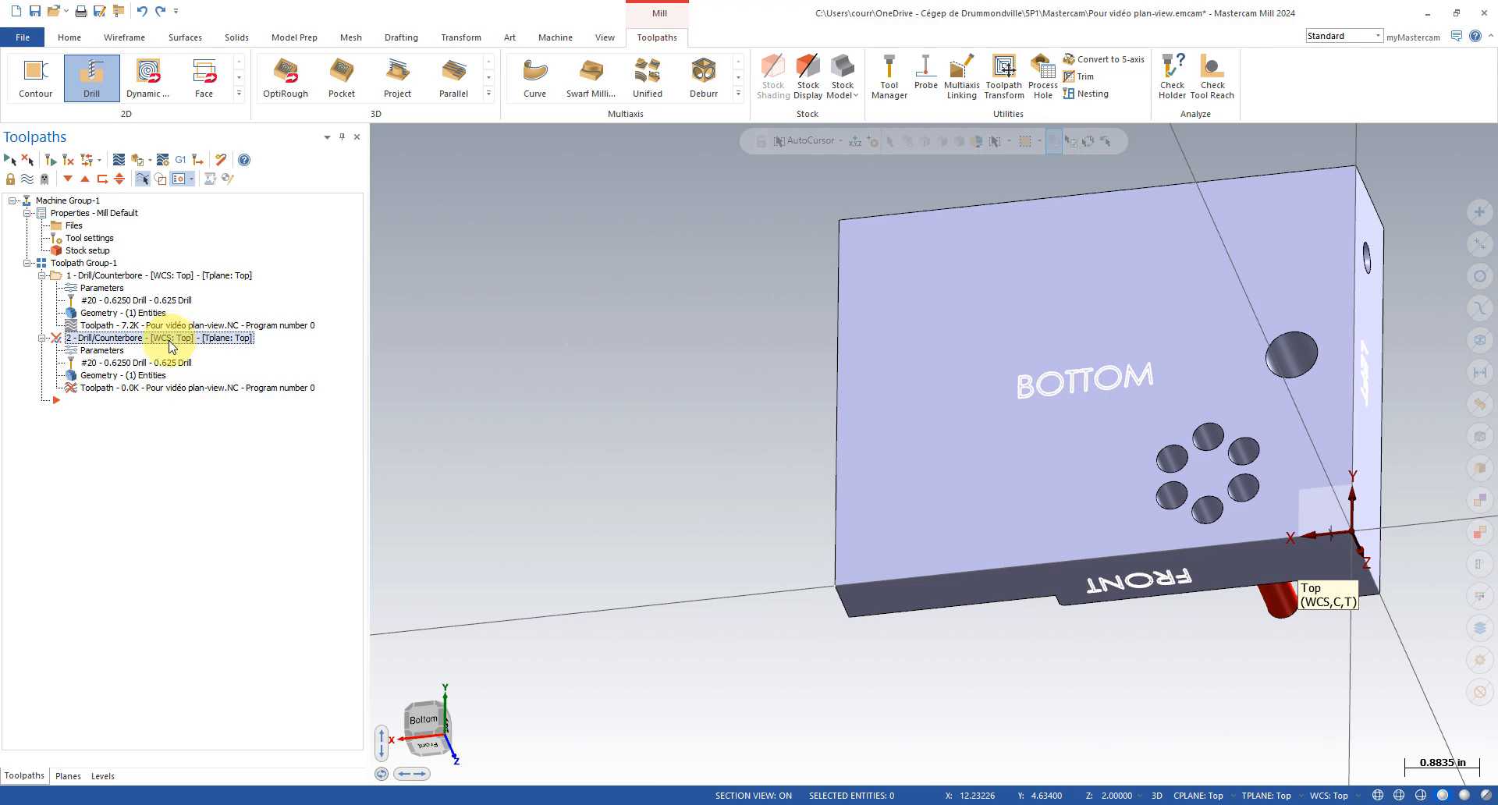
pyautogui.press('Delete')
pyautogui.click(792, 463)
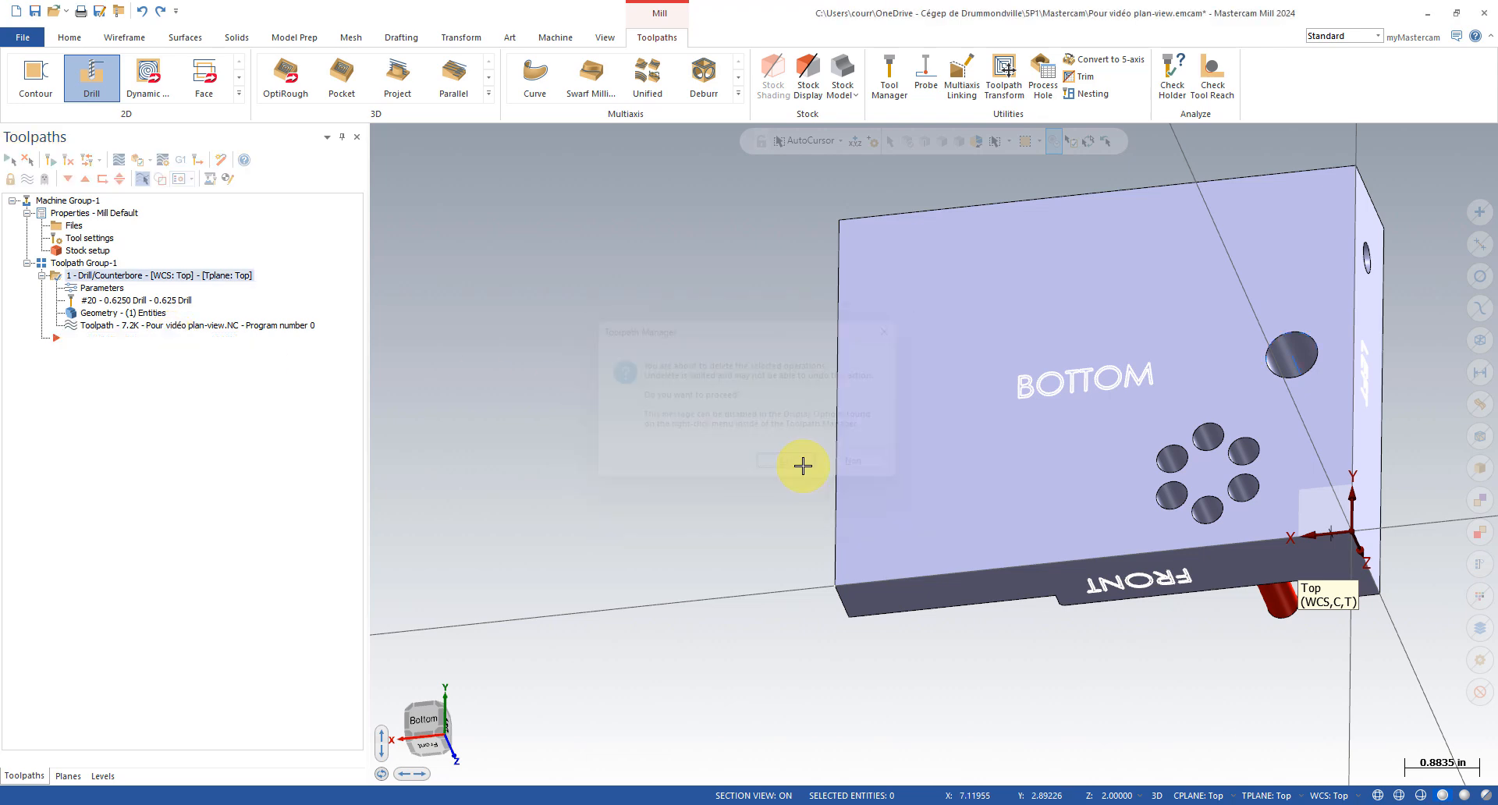
# - Recreate the drill operation on the 0.625 hole from the BOTTOM side, review its tool settings, and keep it without generating the toolpath
pyautogui.click(78, 75)
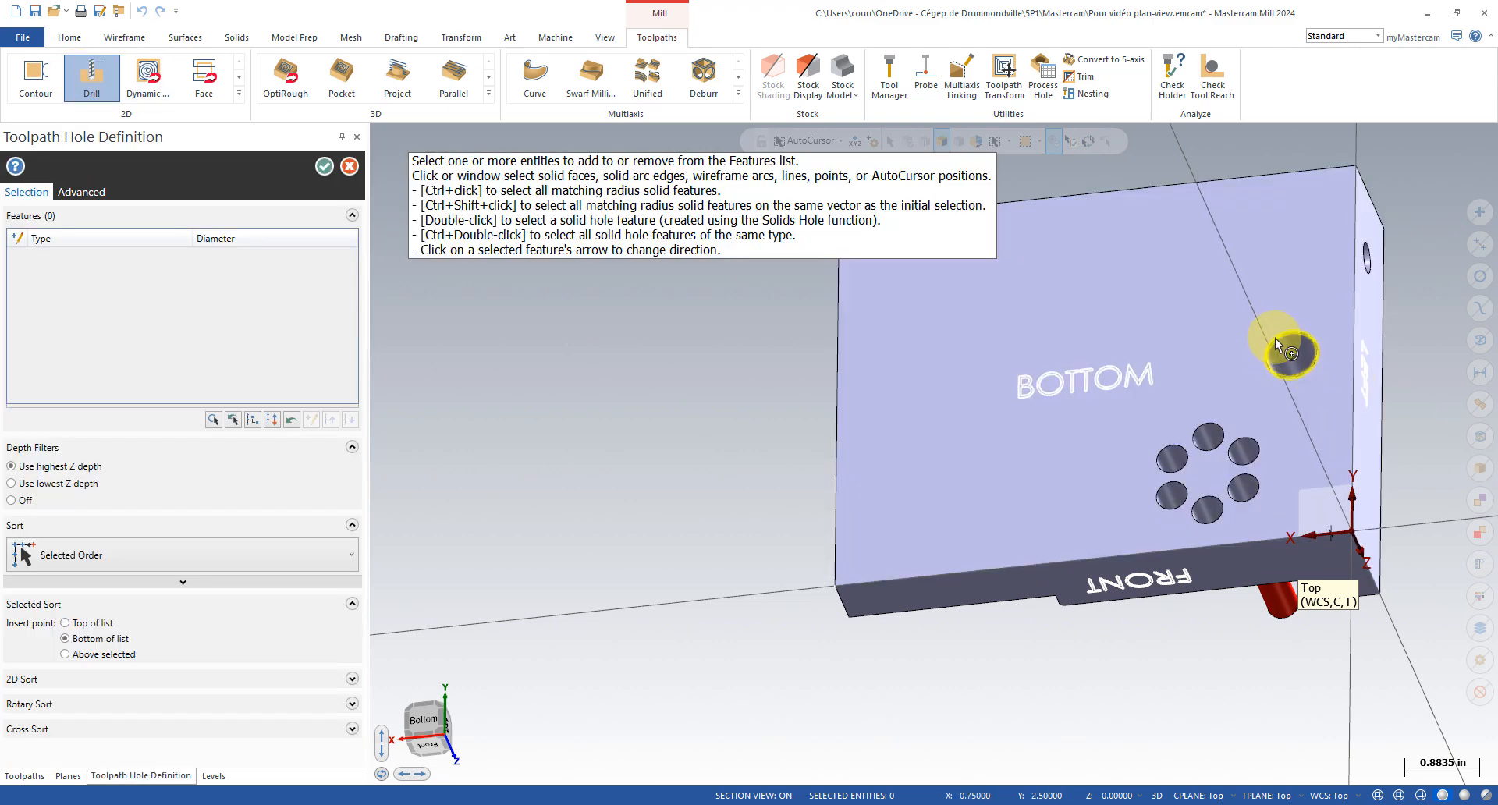
pyautogui.click(1279, 343)
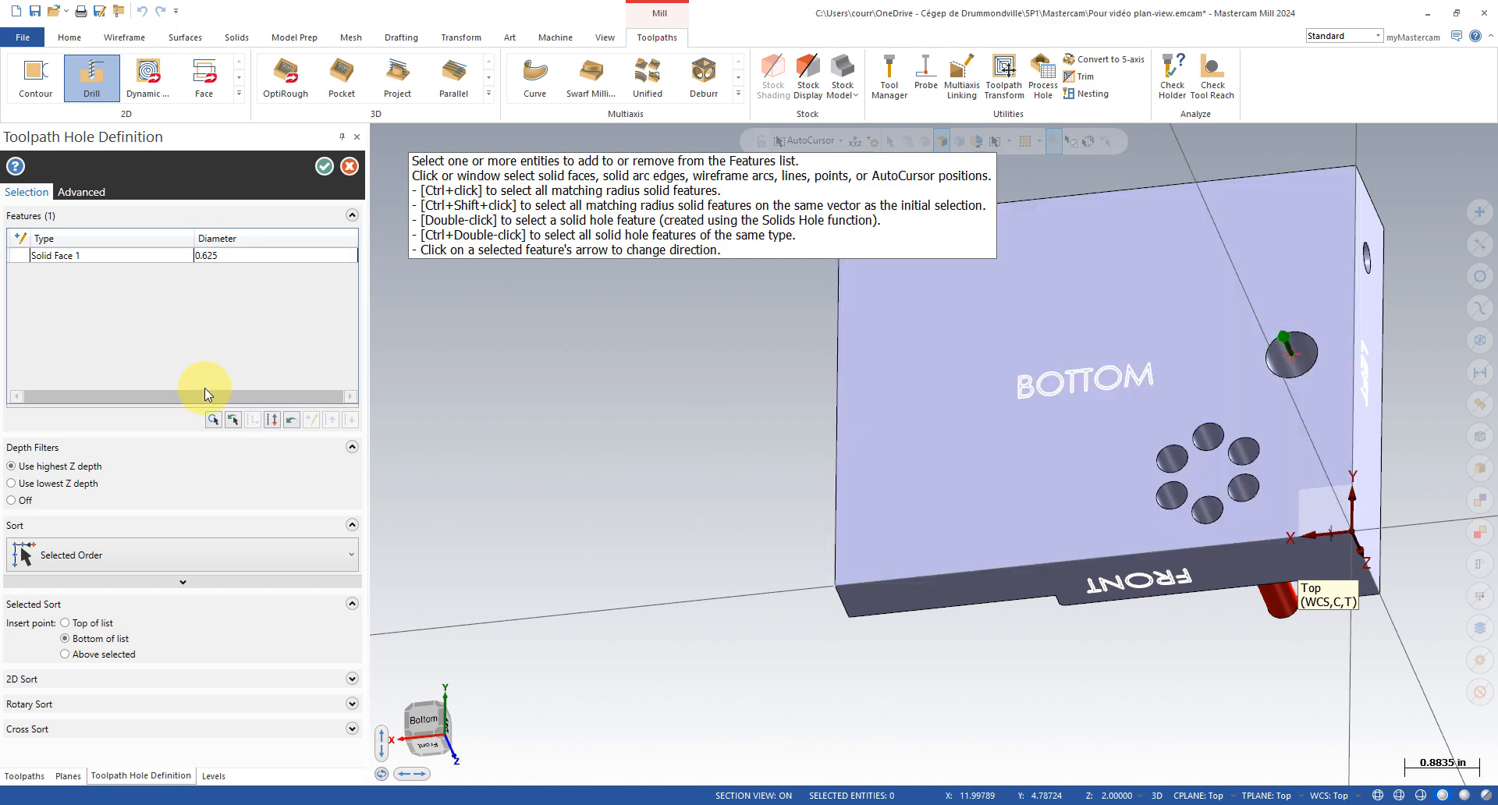
pyautogui.click(323, 166)
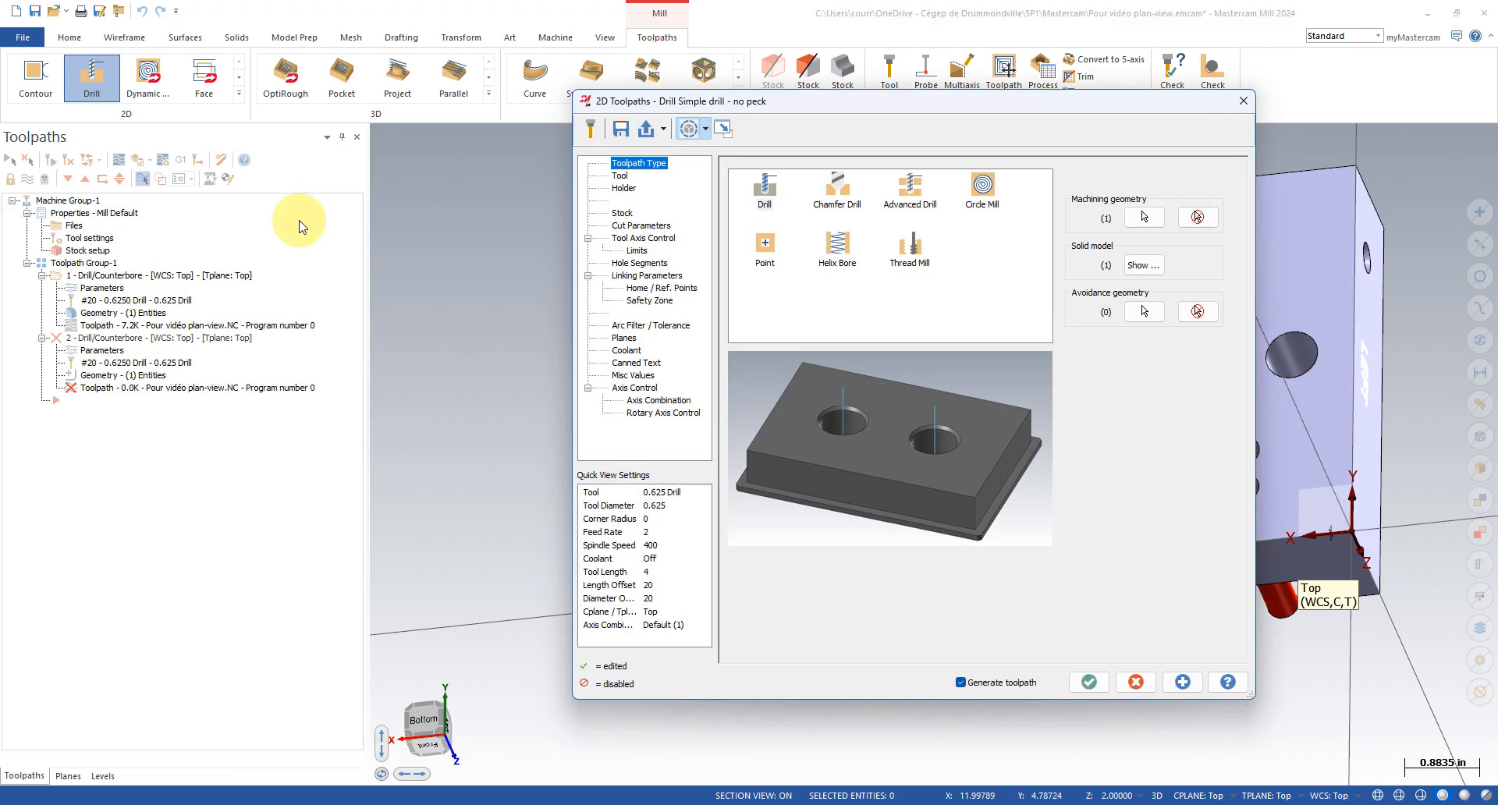
pyautogui.click(620, 177)
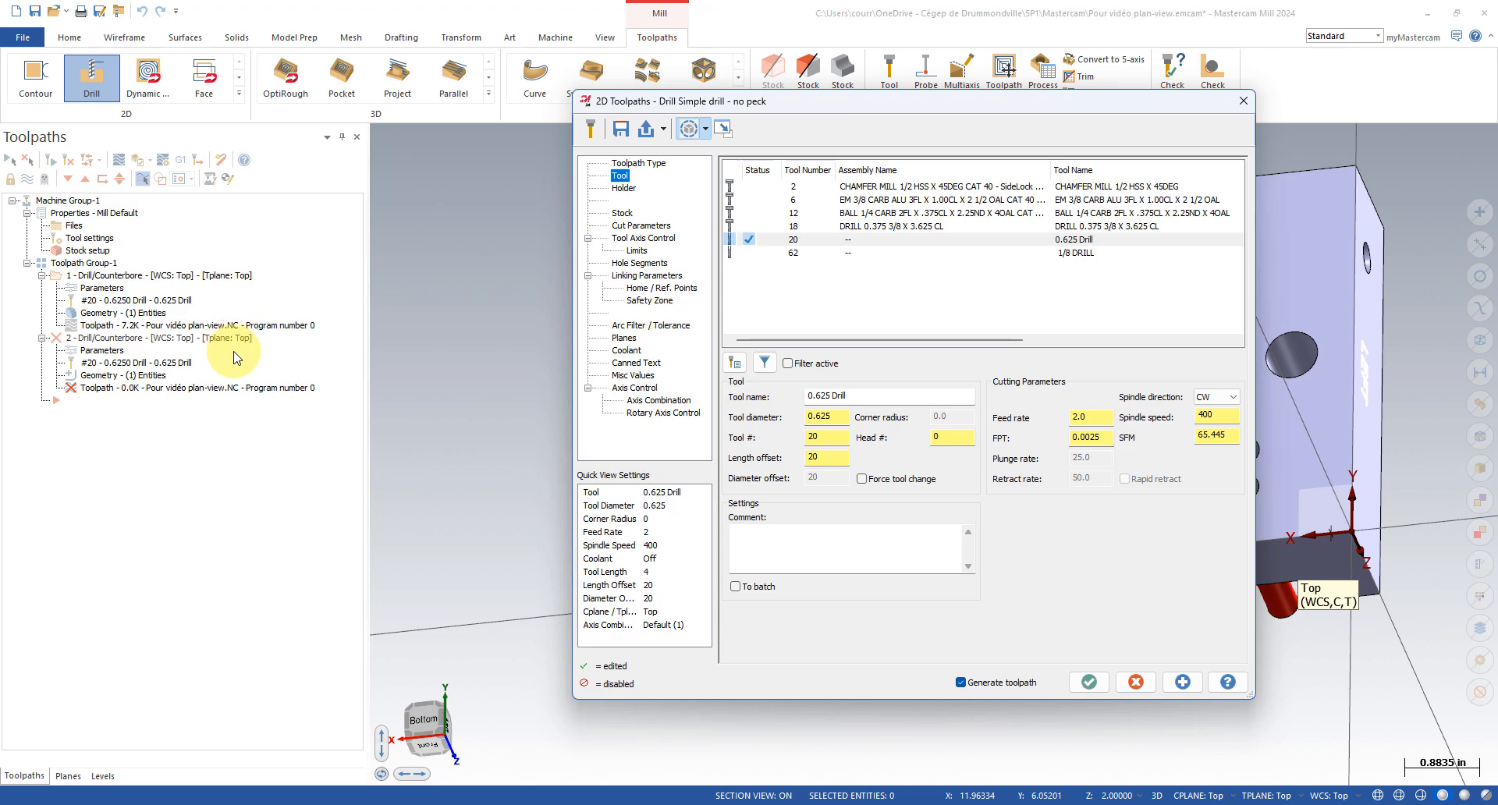
pyautogui.click(1136, 682)
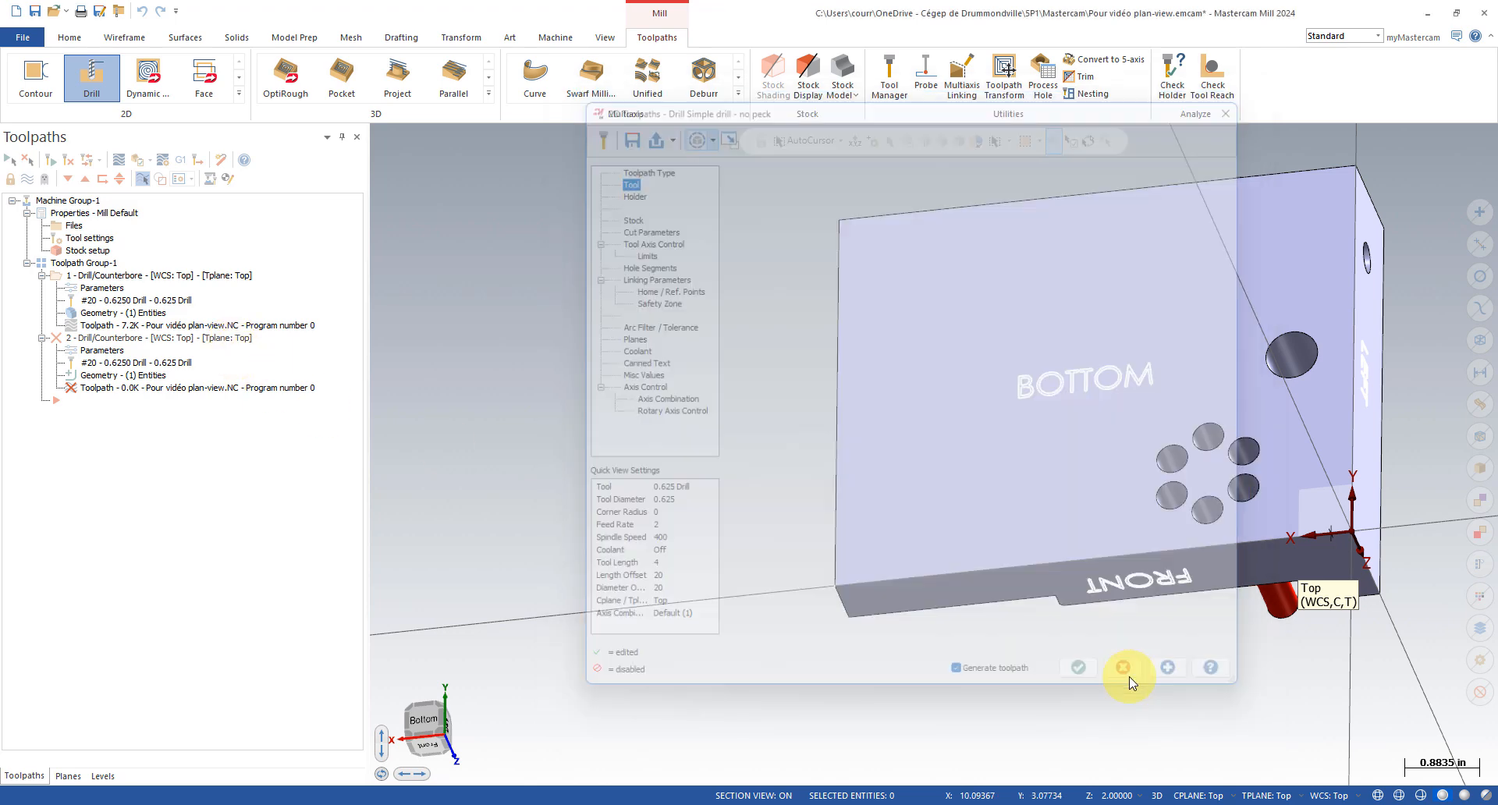
pyautogui.click(763, 442)
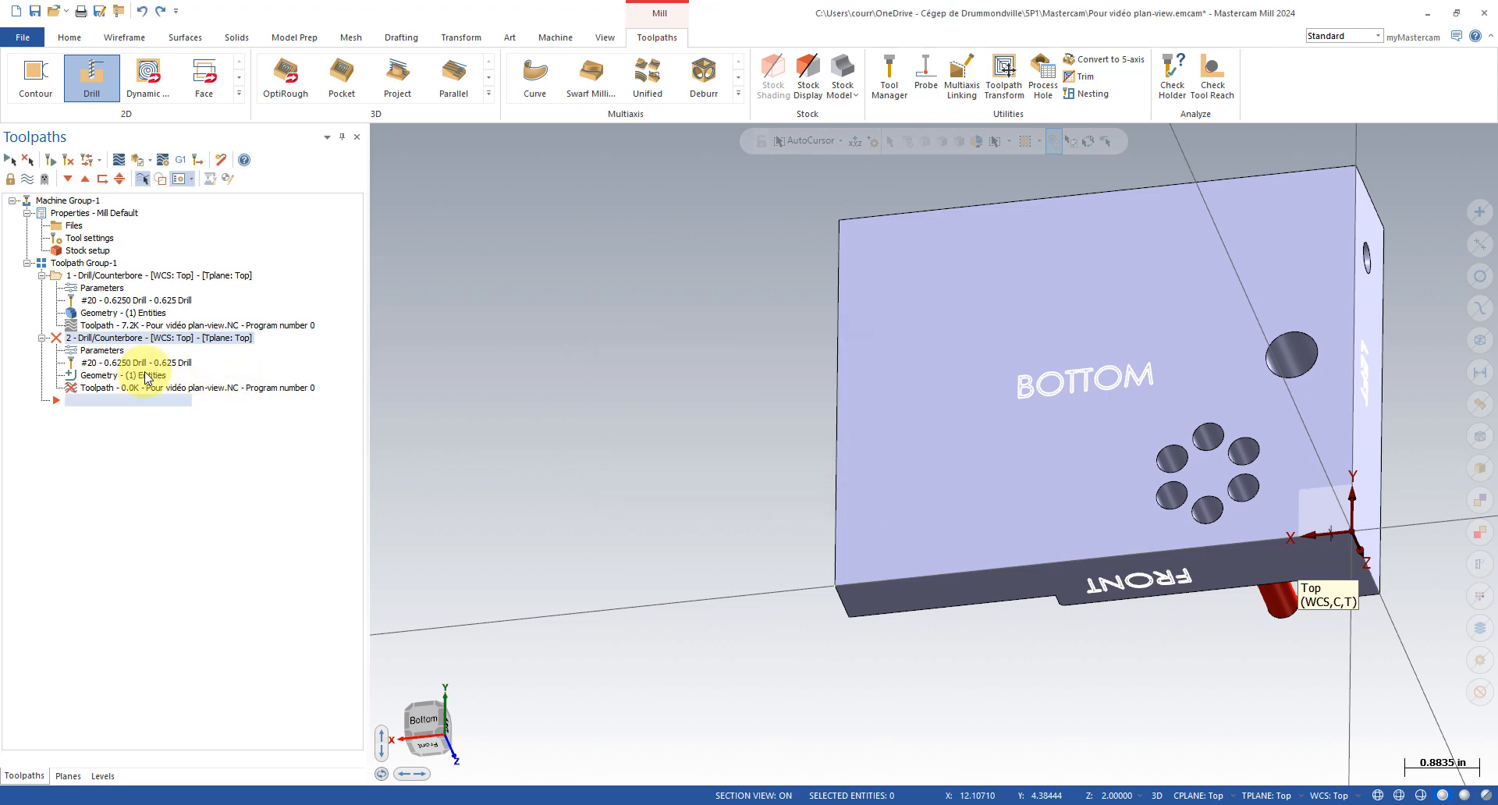
# - Remove the recreated, ungenerated Drill/Counterbore operation that uses the Top WCS
pyautogui.click(129, 340)
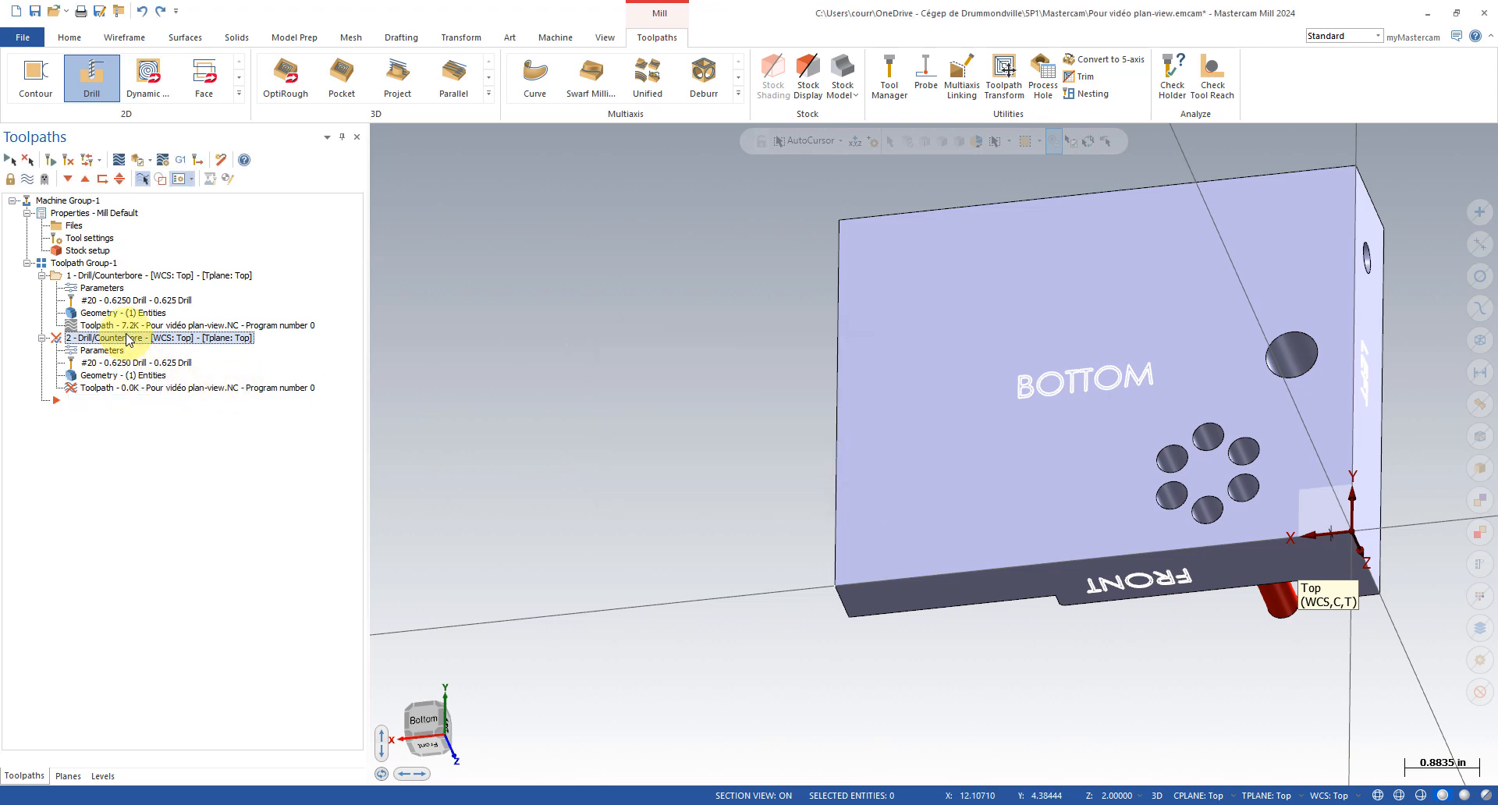
pyautogui.press('Delete')
pyautogui.click(786, 460)
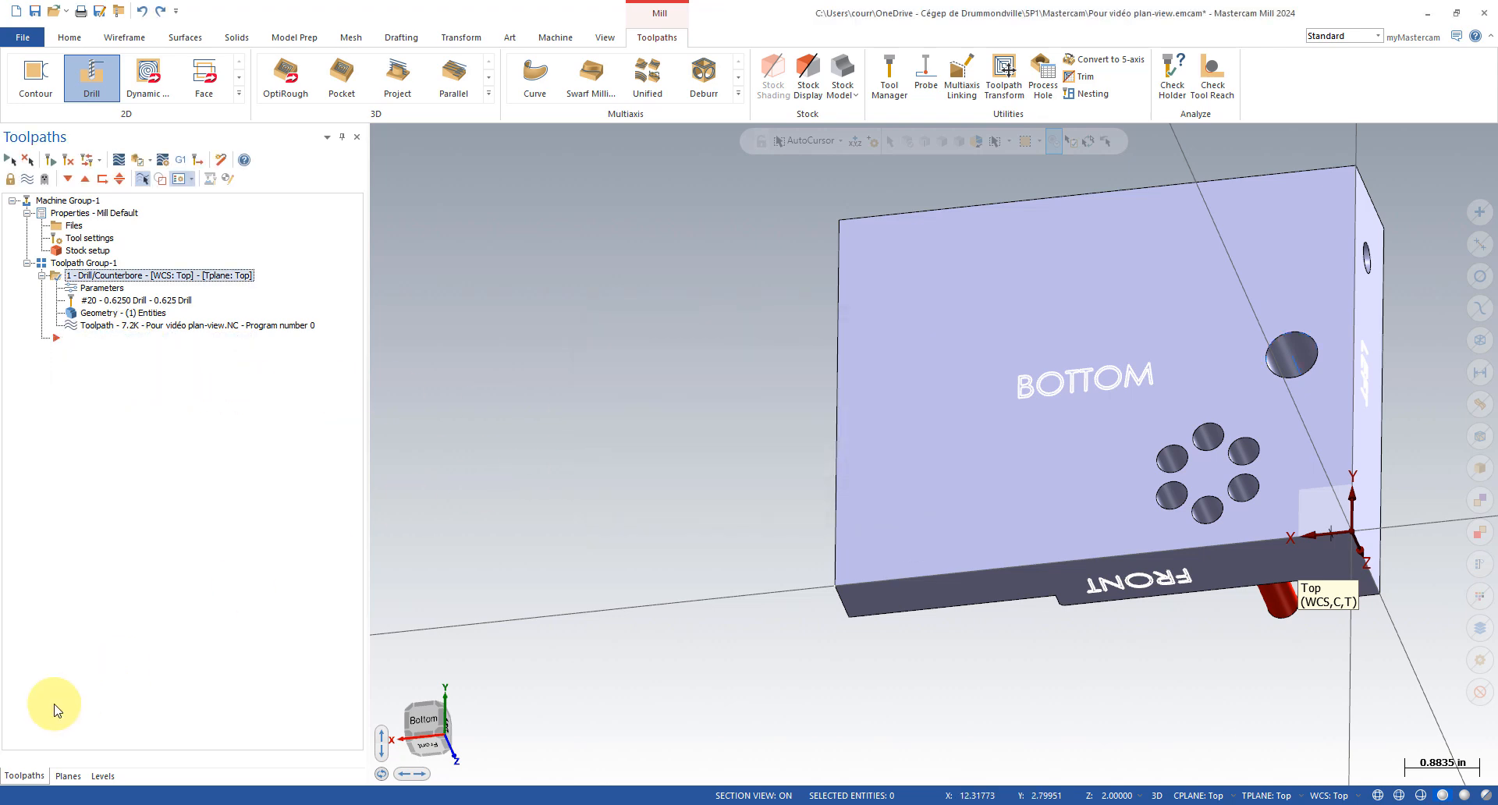
# - Make the Bottom plane the active WCS, tool plane and construction plane
pyautogui.click(66, 776)
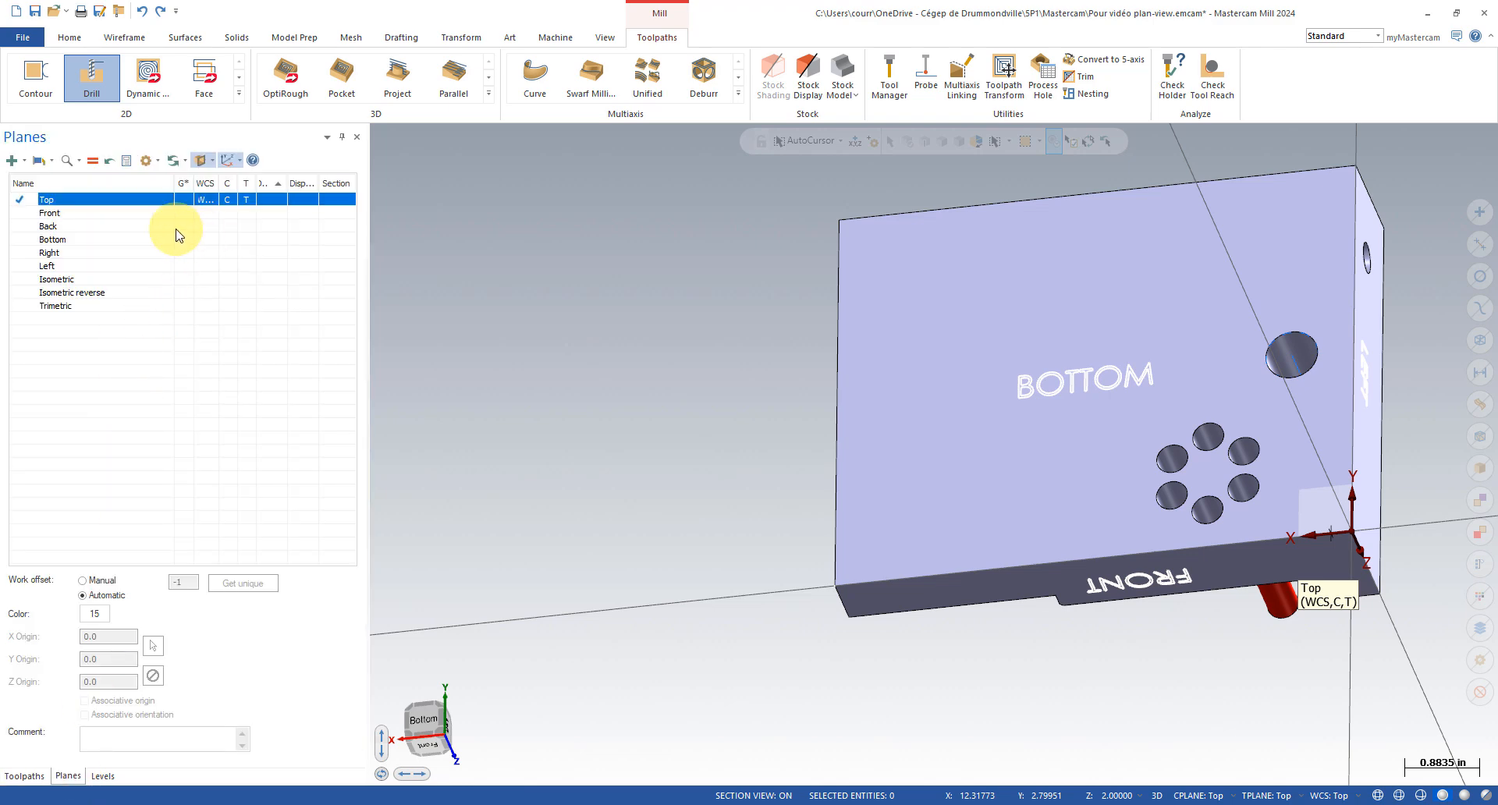
pyautogui.click(208, 241)
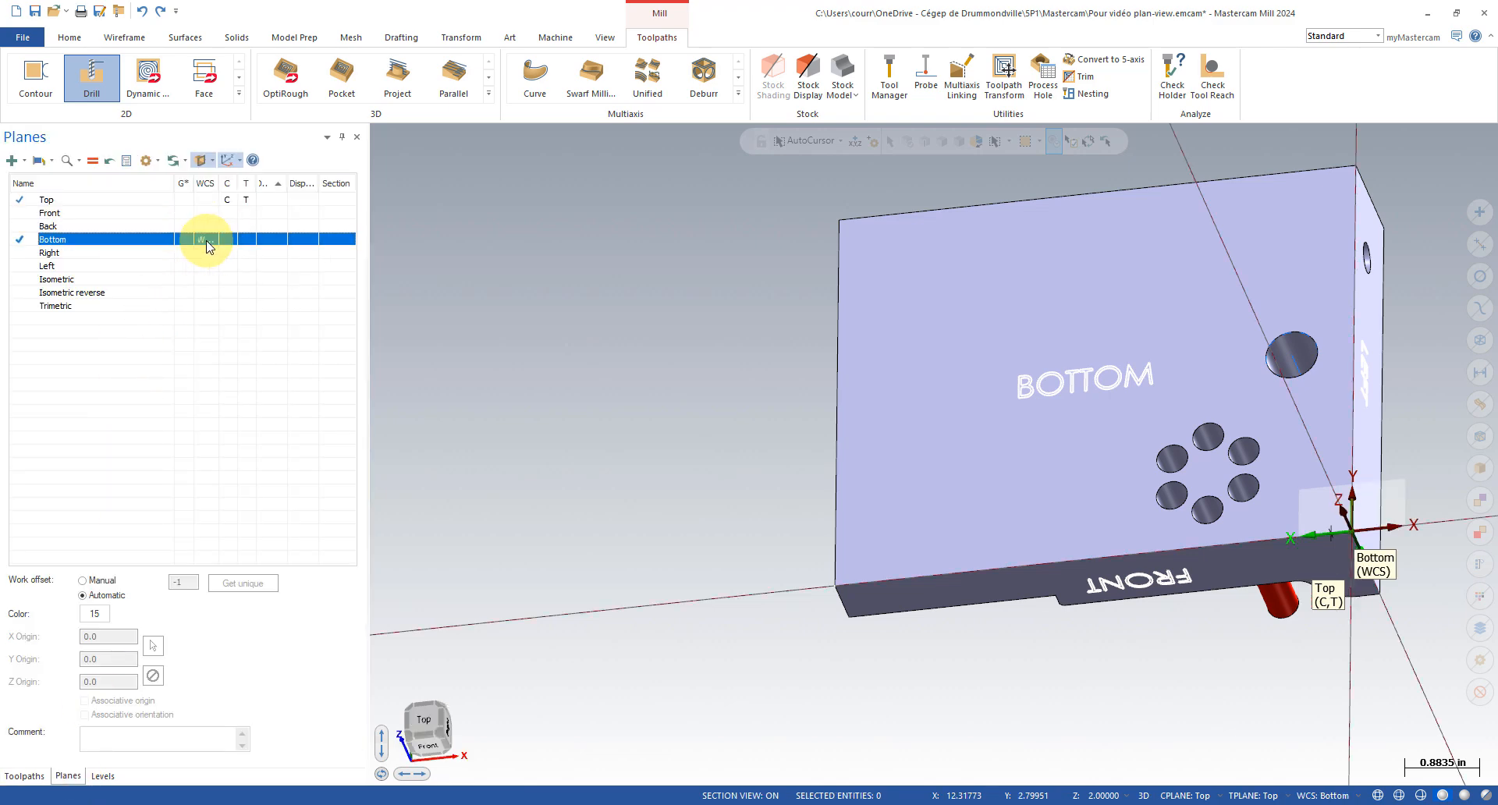
pyautogui.click(246, 239)
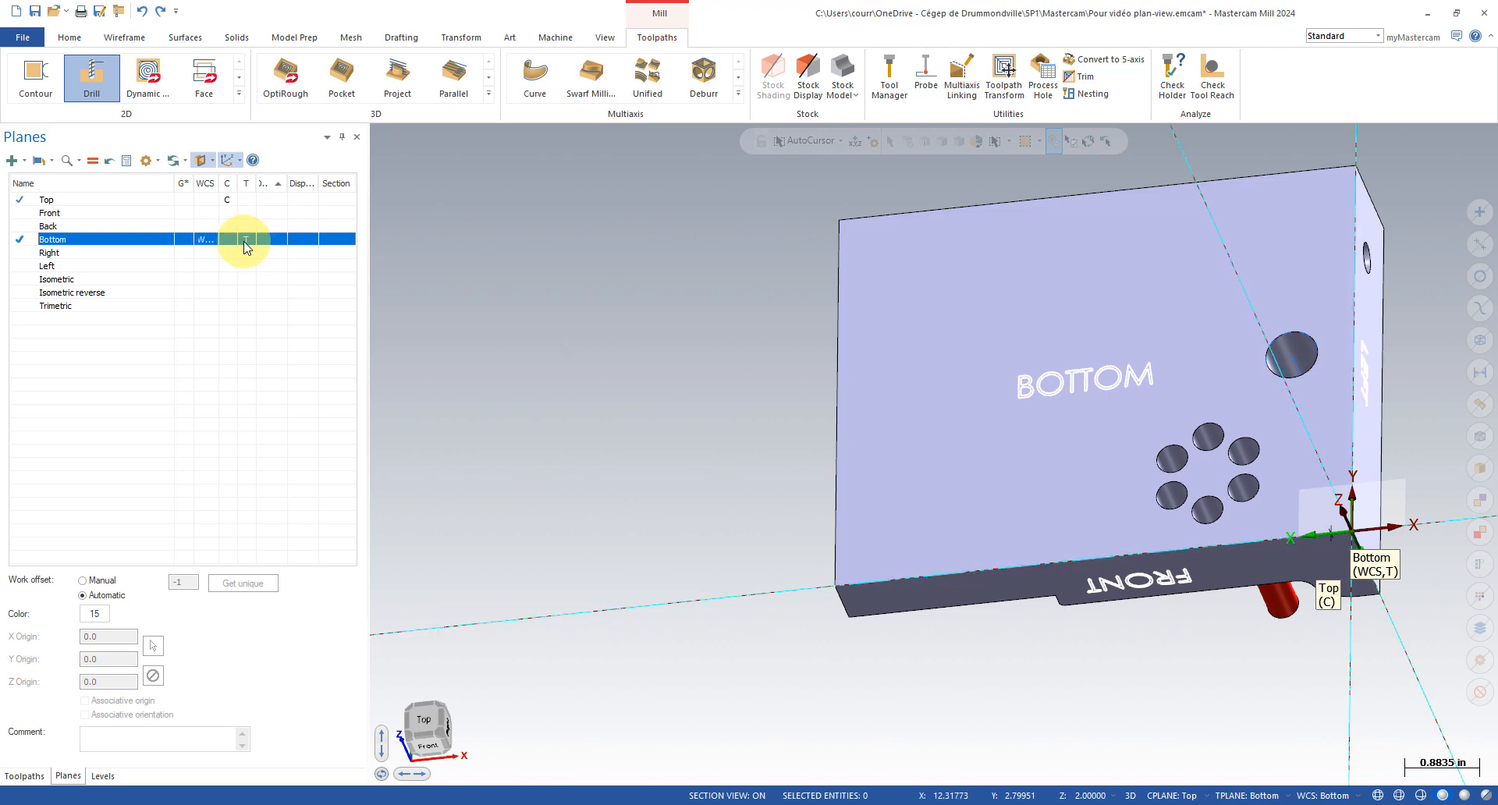
pyautogui.click(228, 240)
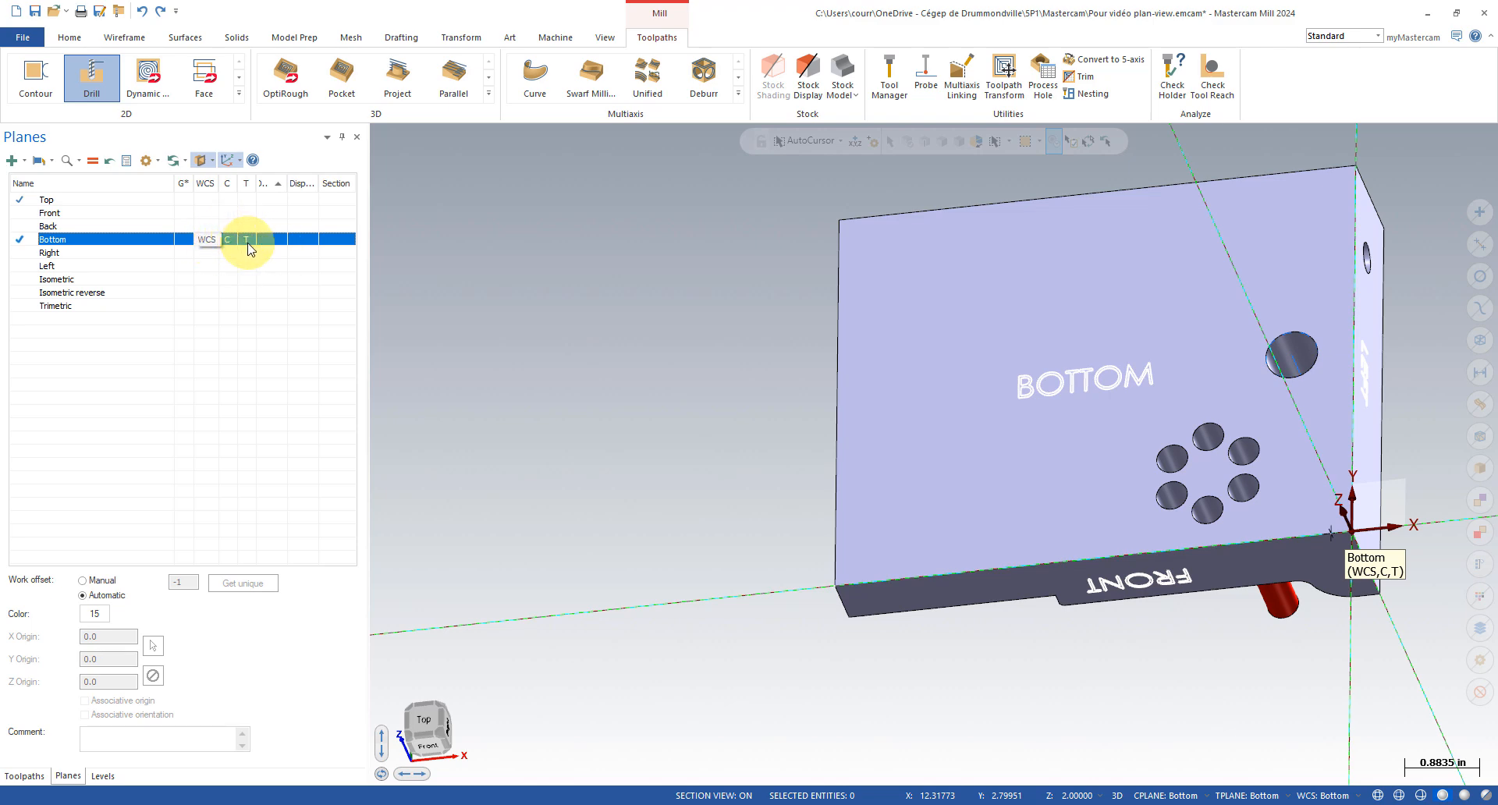
# - Create a drill operation on the 0.625 hole from the BOTTOM side with the Bottom plane active, keeping it ungenerated
pyautogui.click(31, 776)
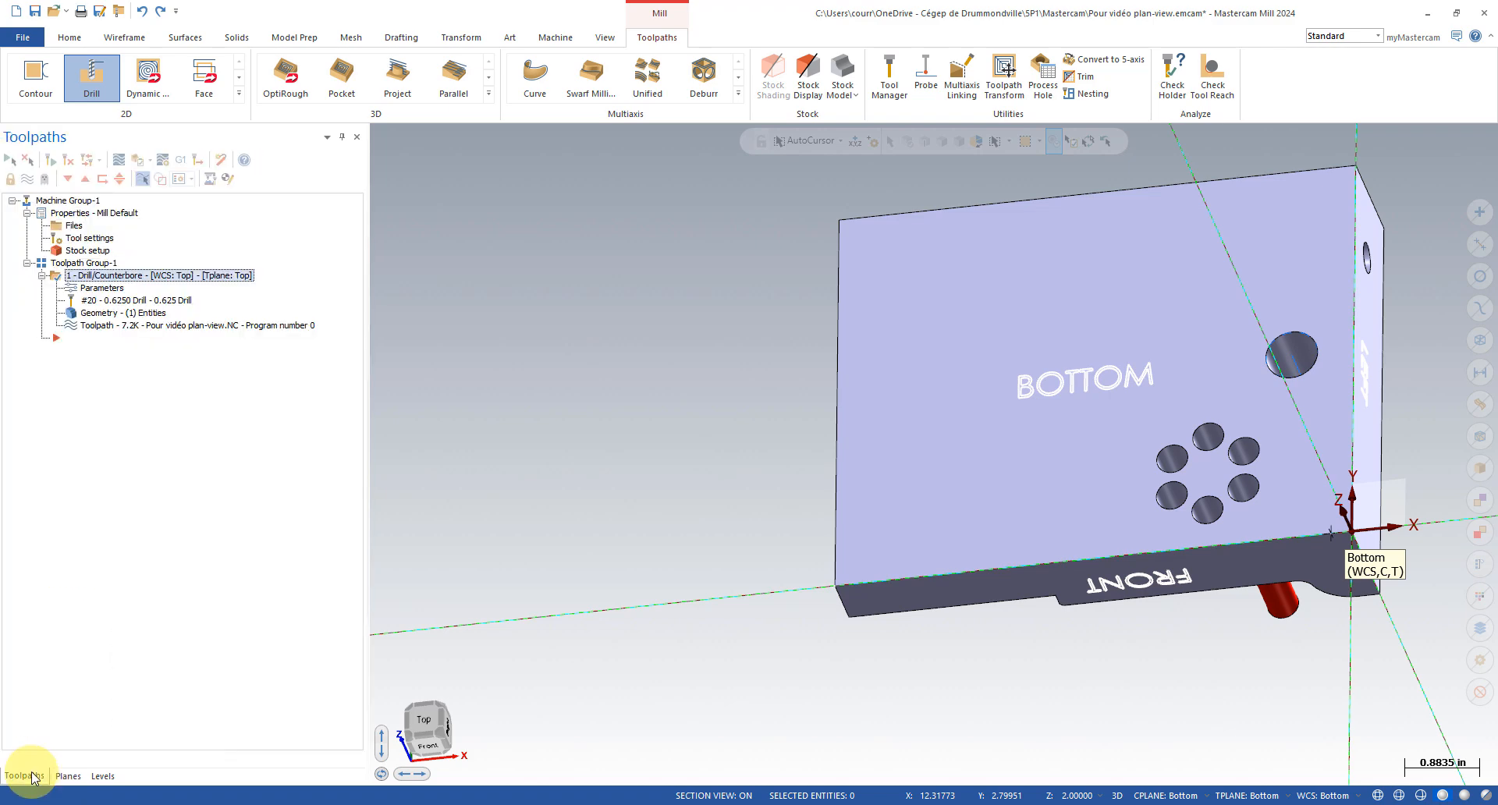
pyautogui.click(92, 82)
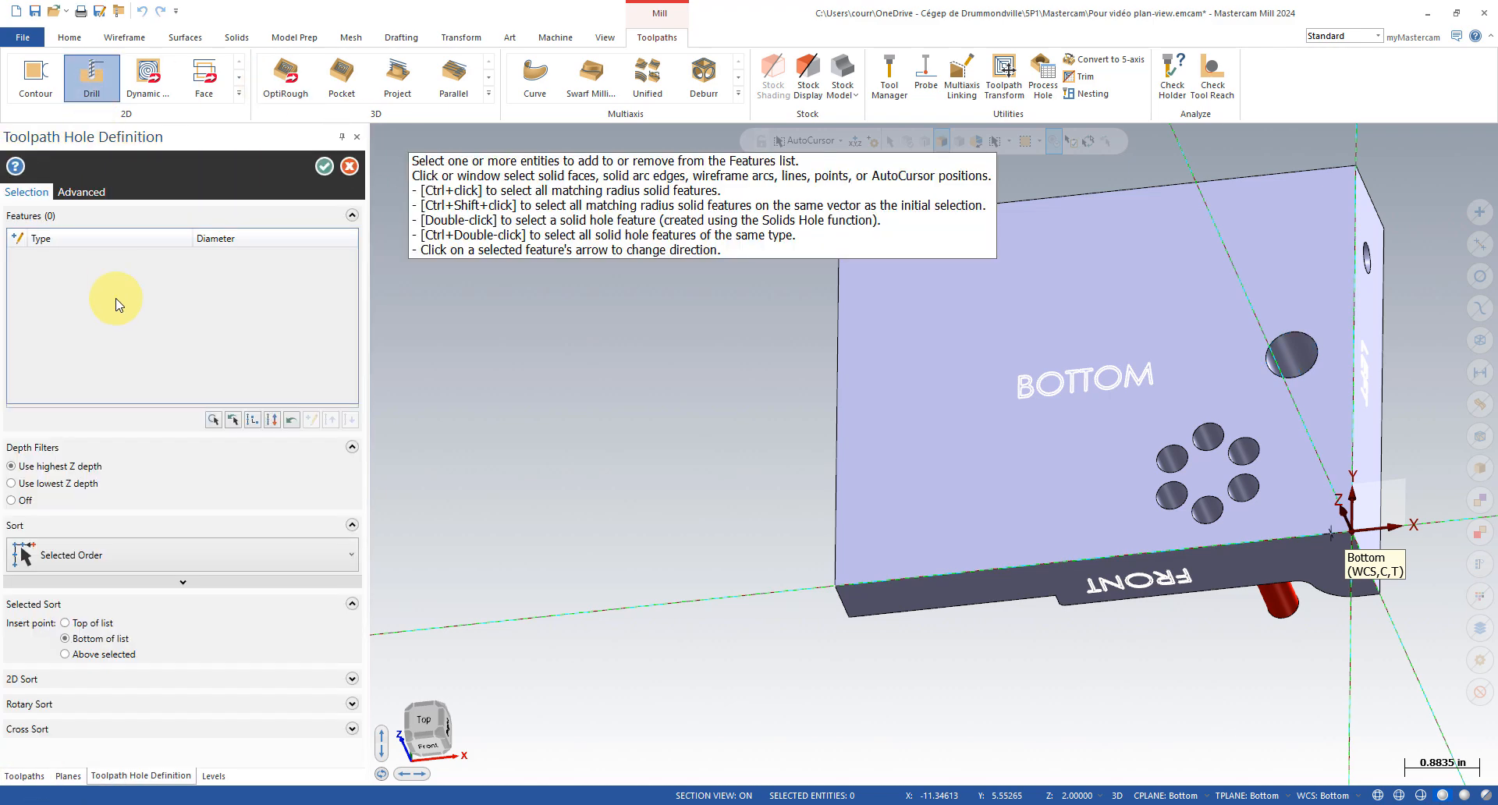
pyautogui.click(1284, 362)
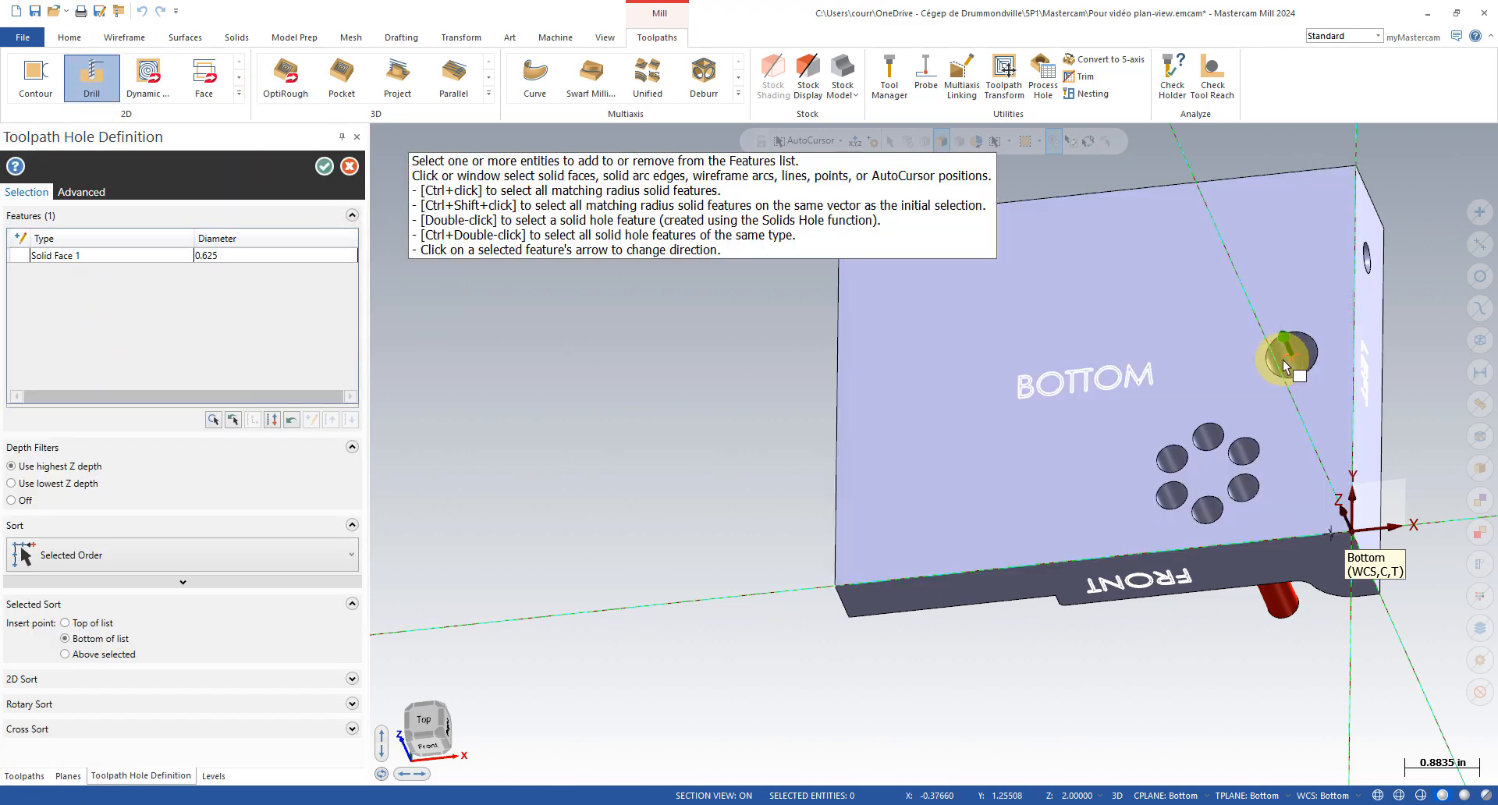
pyautogui.click(334, 169)
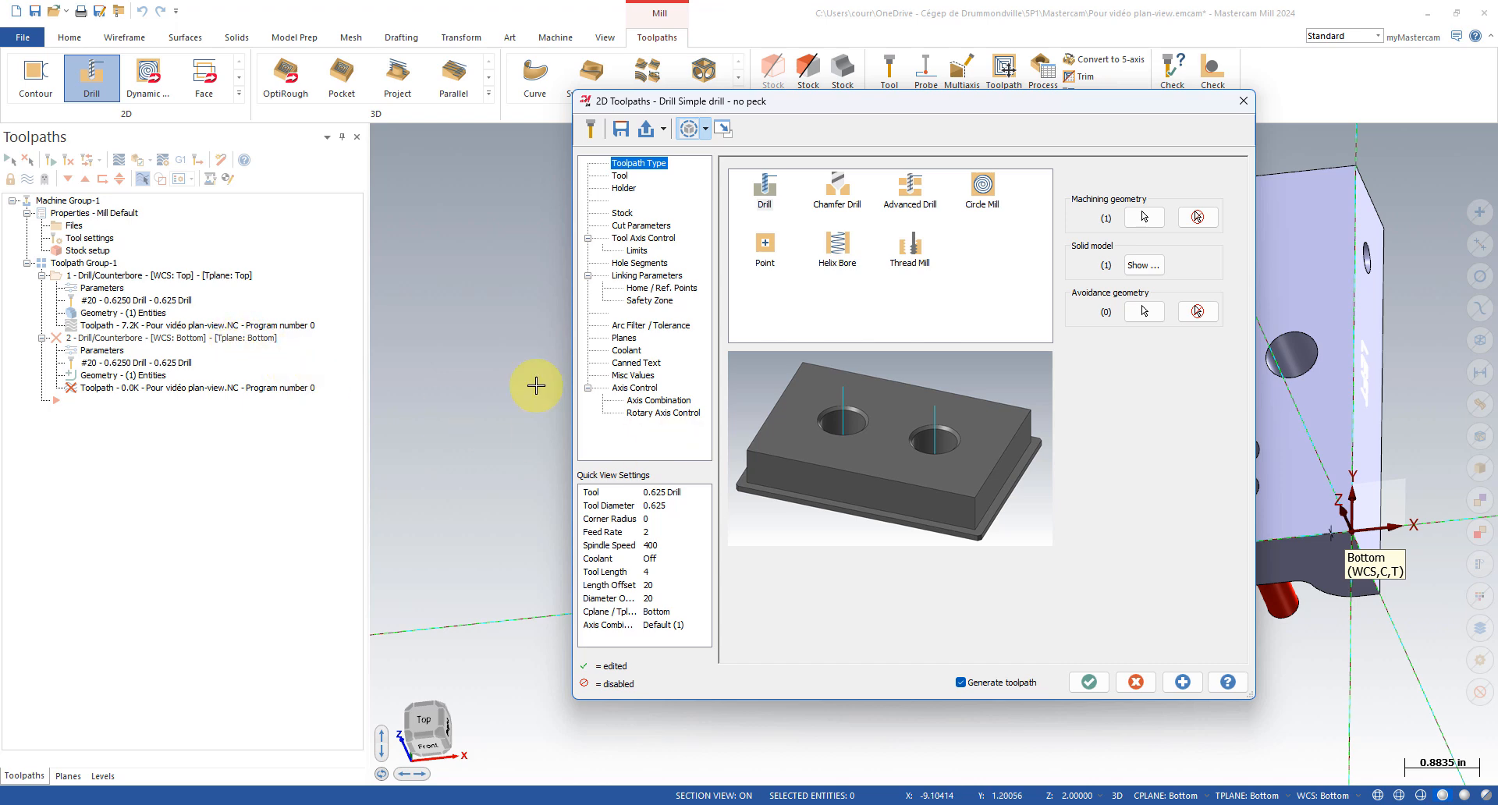
pyautogui.click(1136, 681)
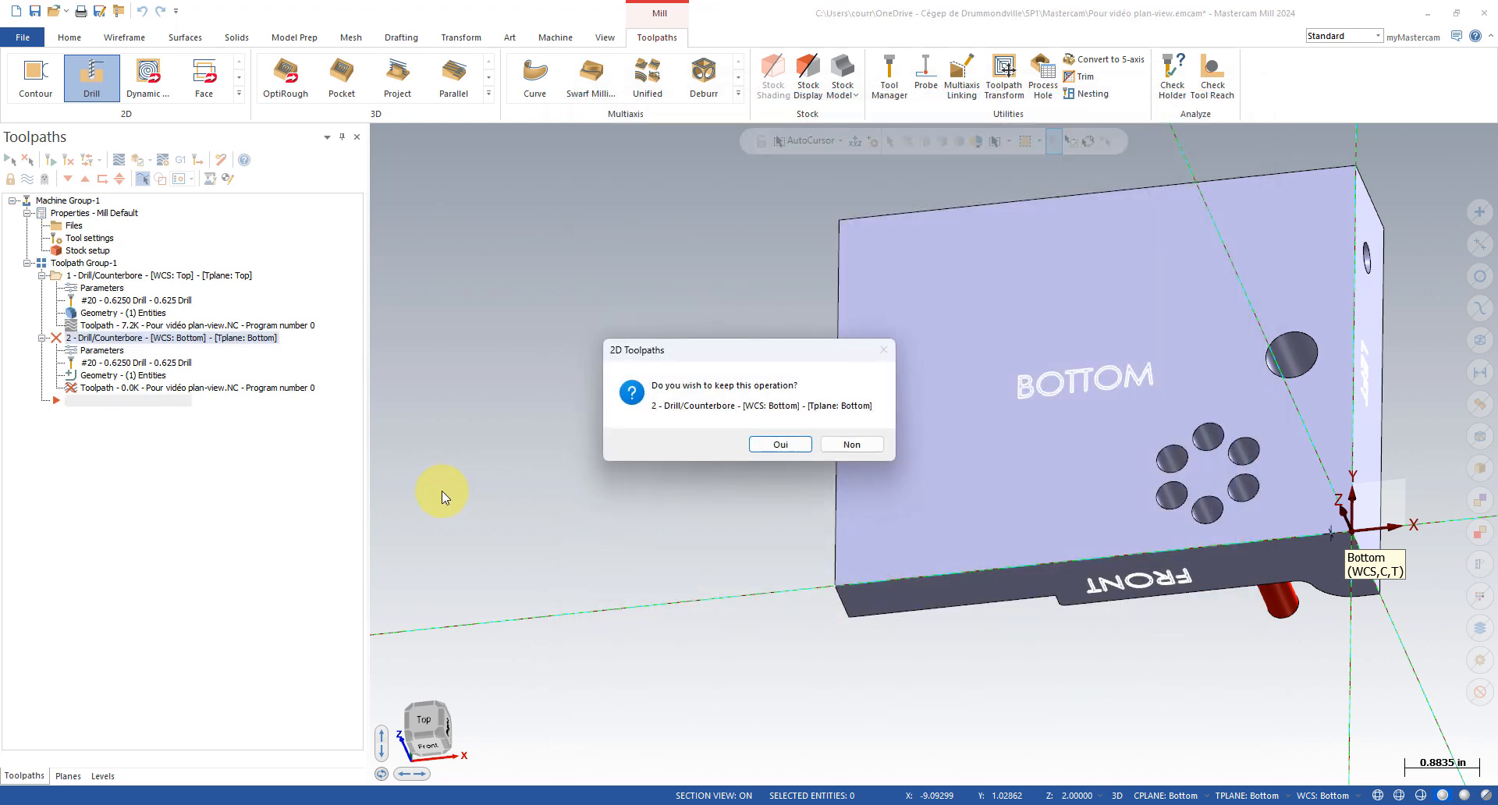
pyautogui.click(777, 443)
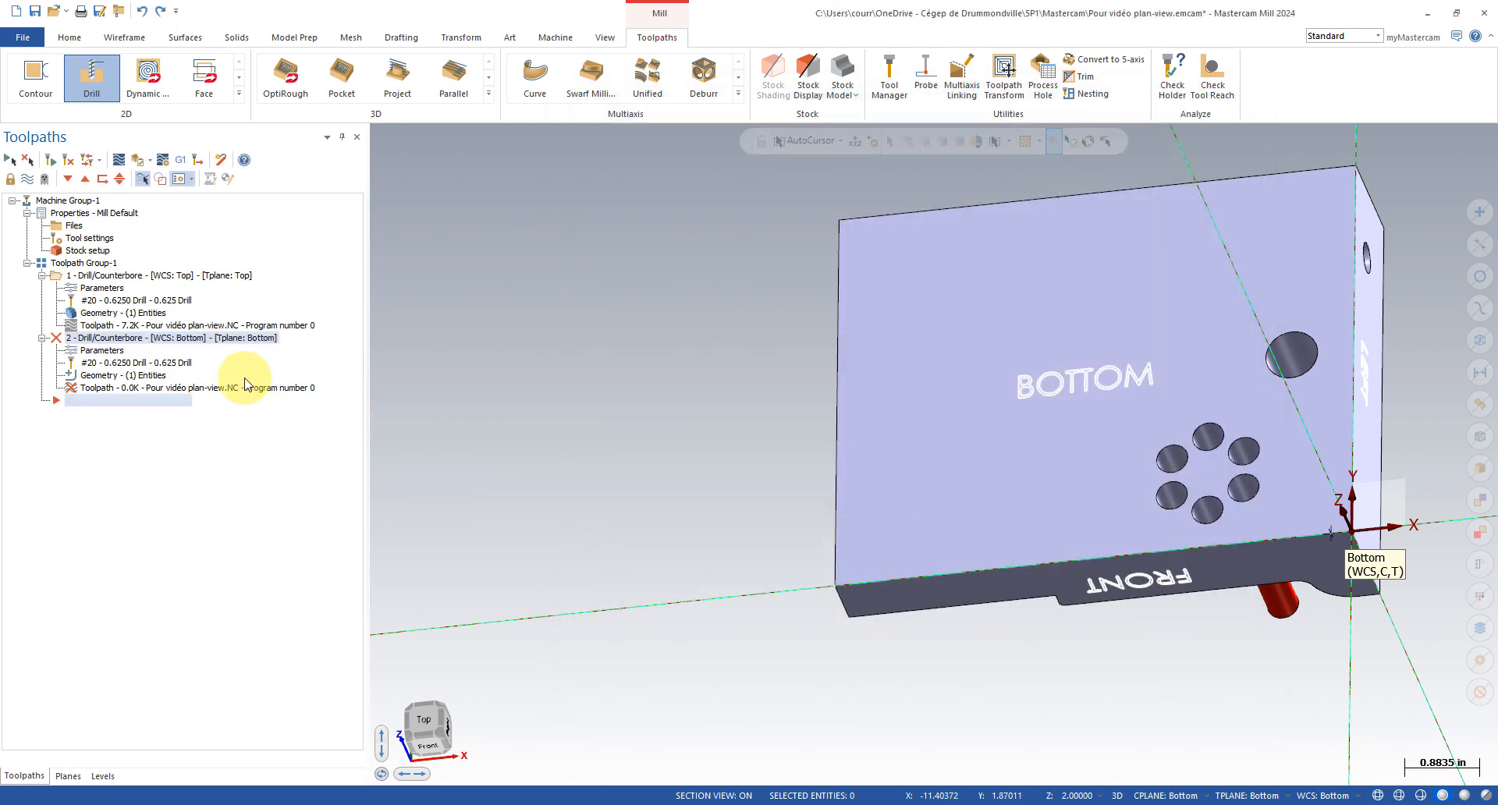
# - Delete the second Drill/Counterbore operation that uses the Bottom WCS and tool plane
pyautogui.click(236, 339)
pyautogui.press('Delete')
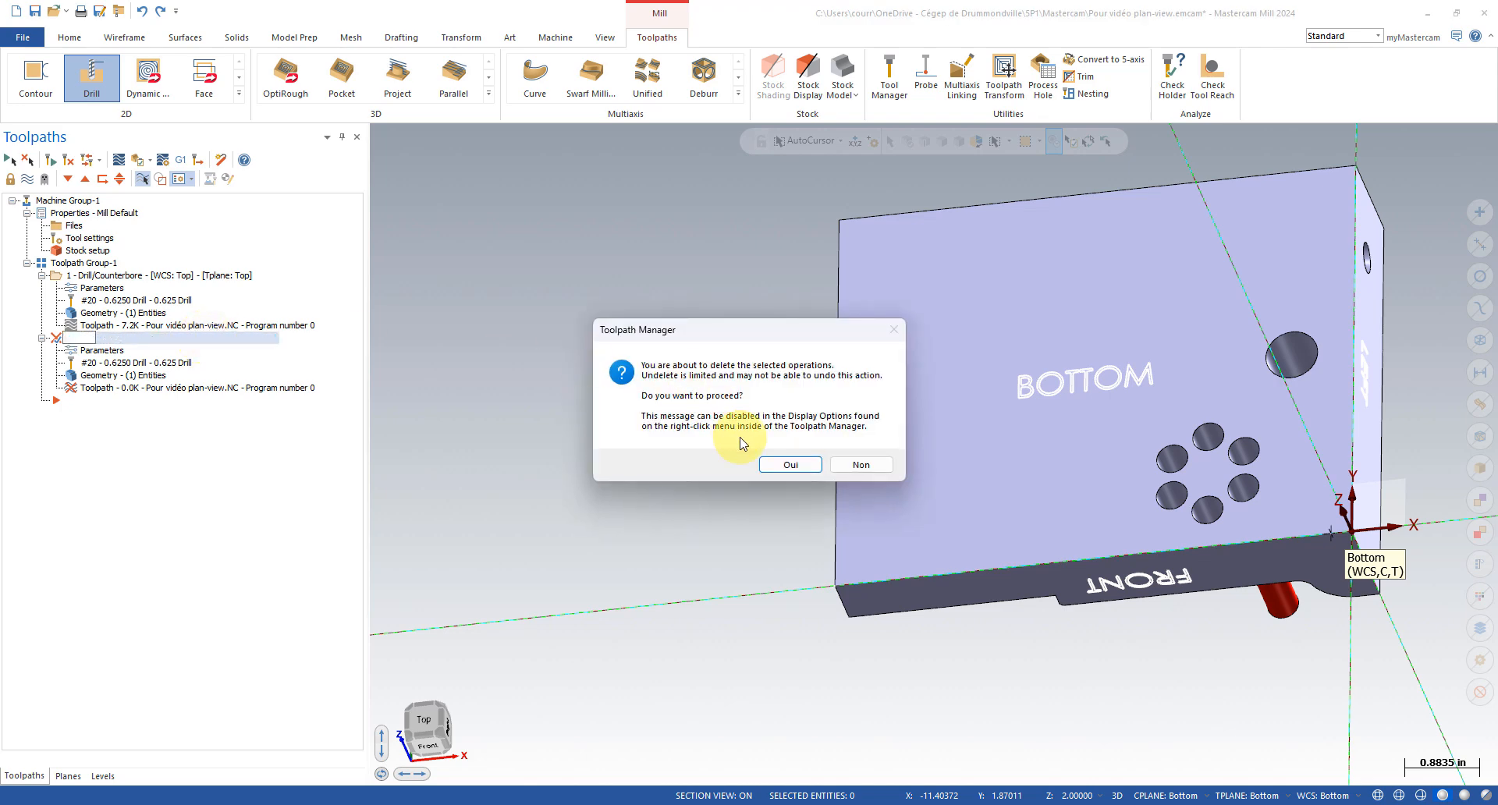
pyautogui.click(778, 465)
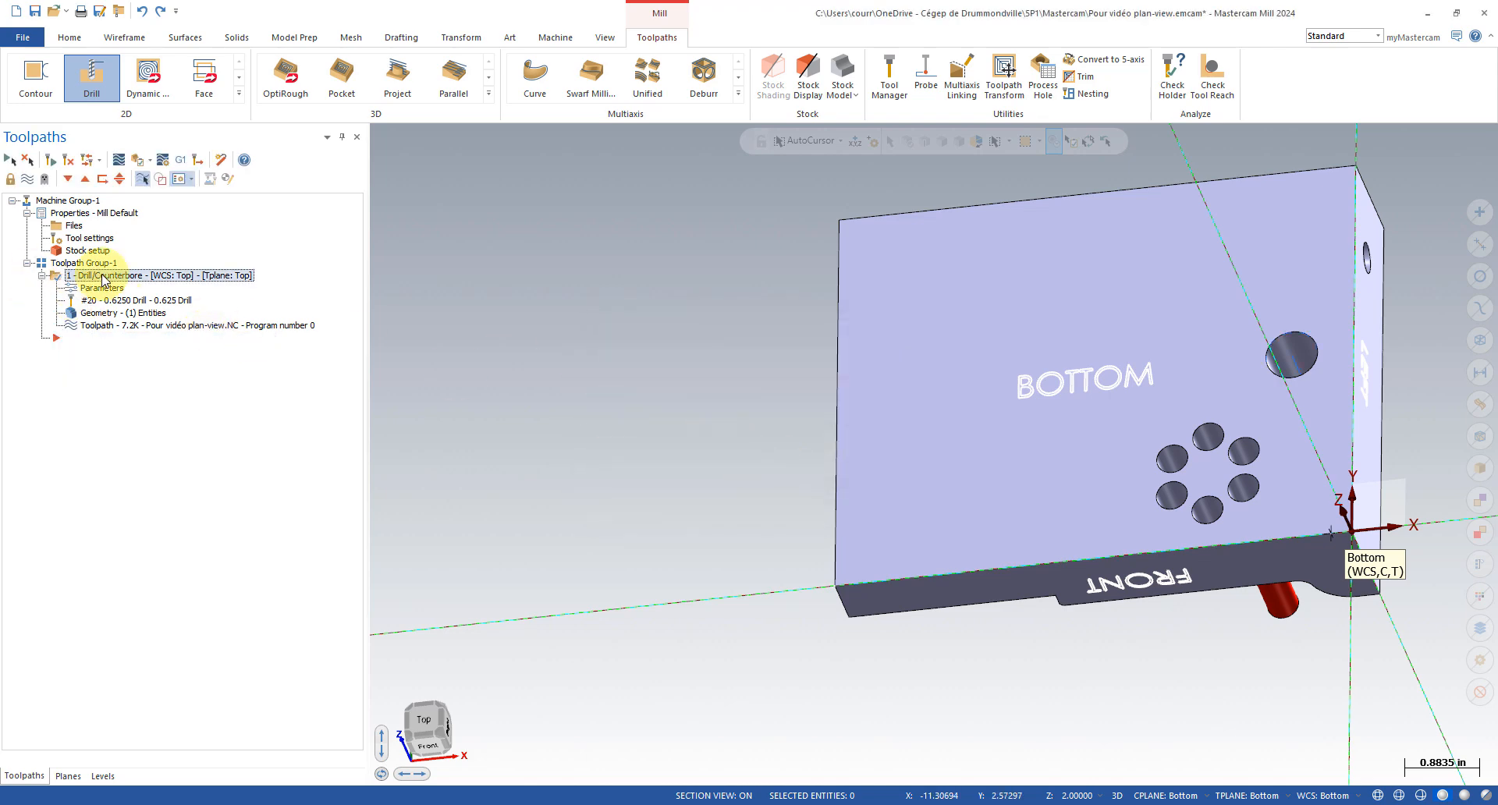
# - Change the remaining drill operation's working coordinate system and tool plane to Bottom, regenerate it, and inspect the toolpath on the block
pyautogui.click(103, 288)
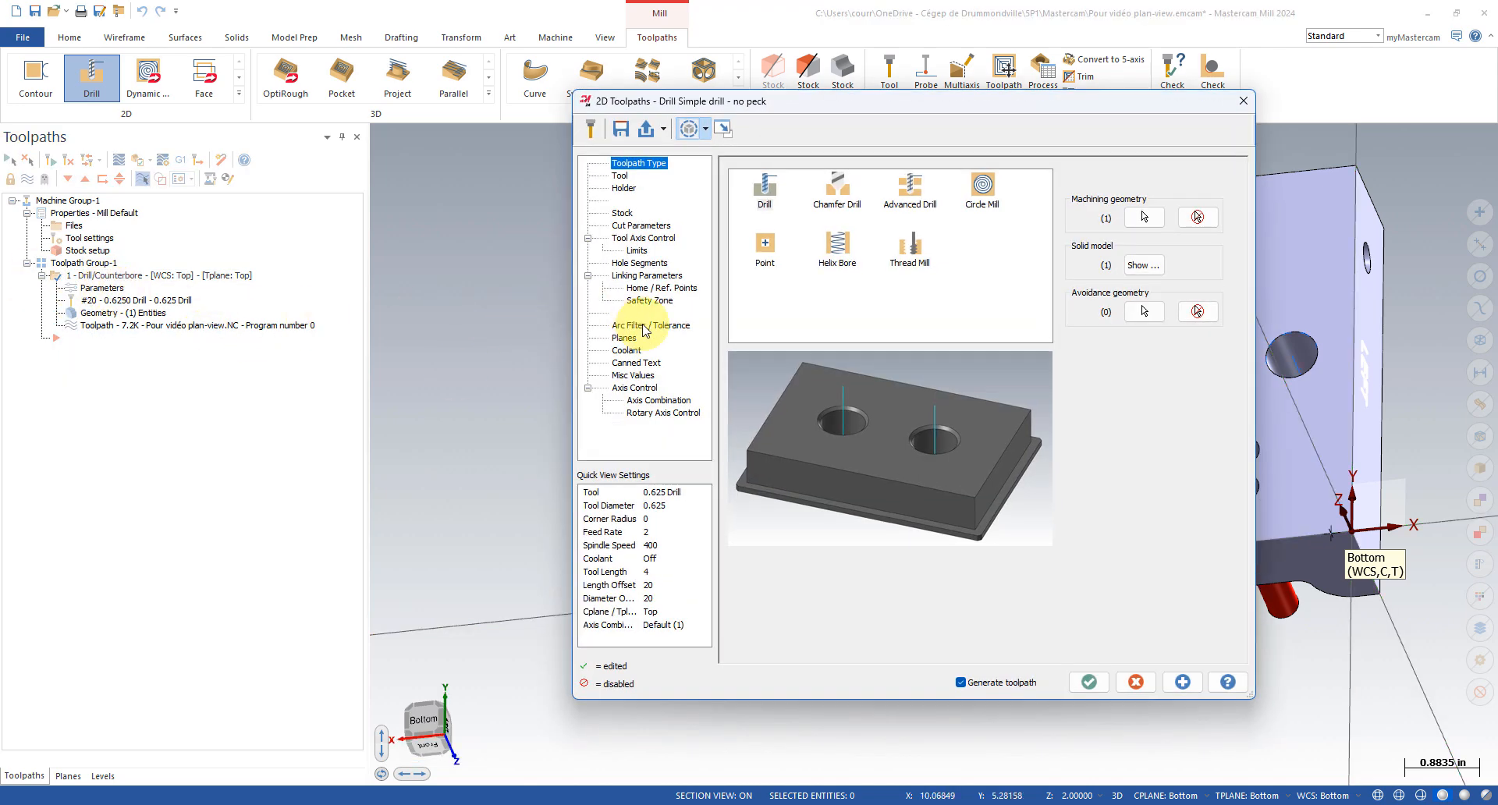
pyautogui.click(621, 337)
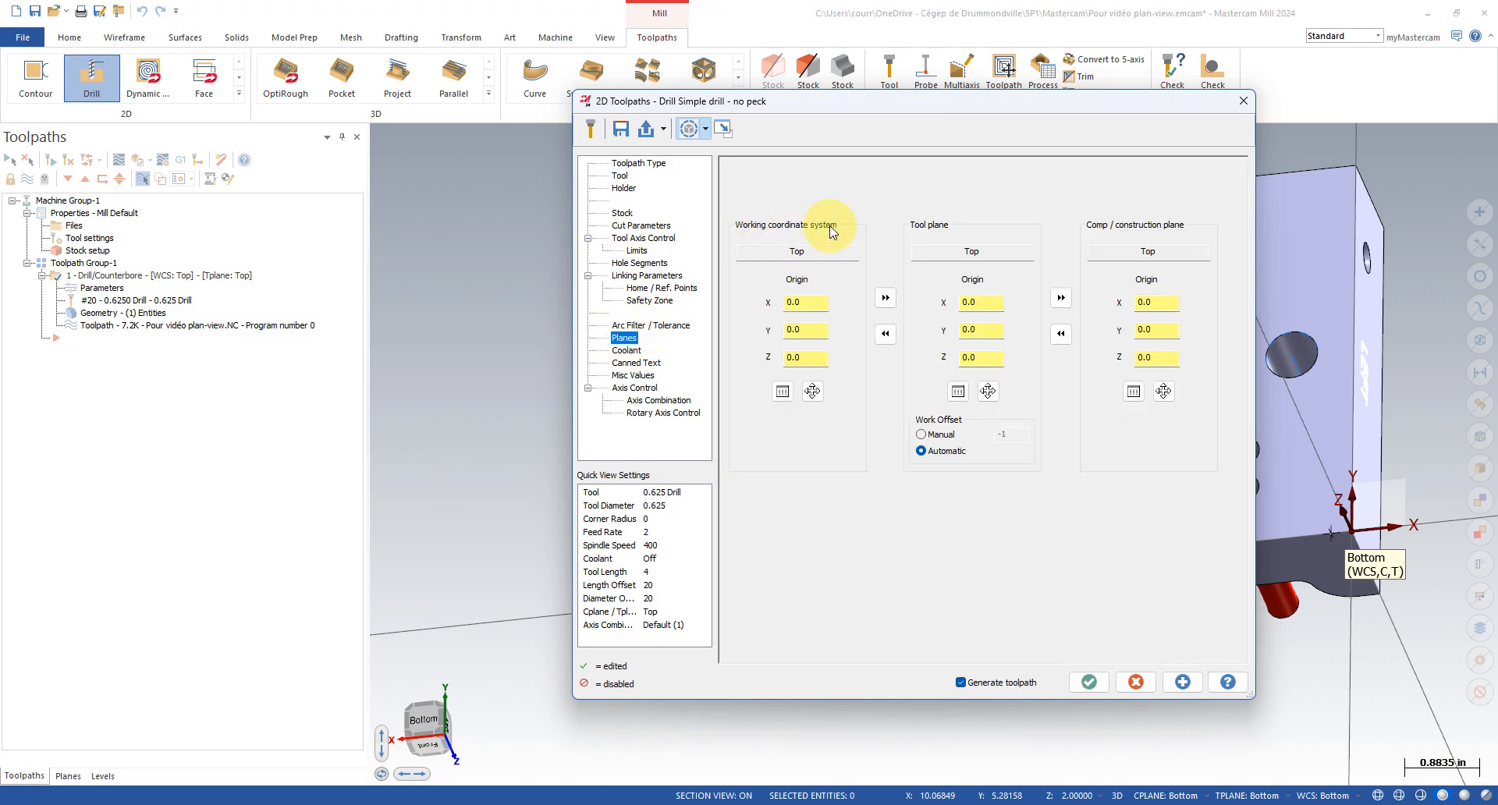
pyautogui.click(783, 392)
pyautogui.click(429, 342)
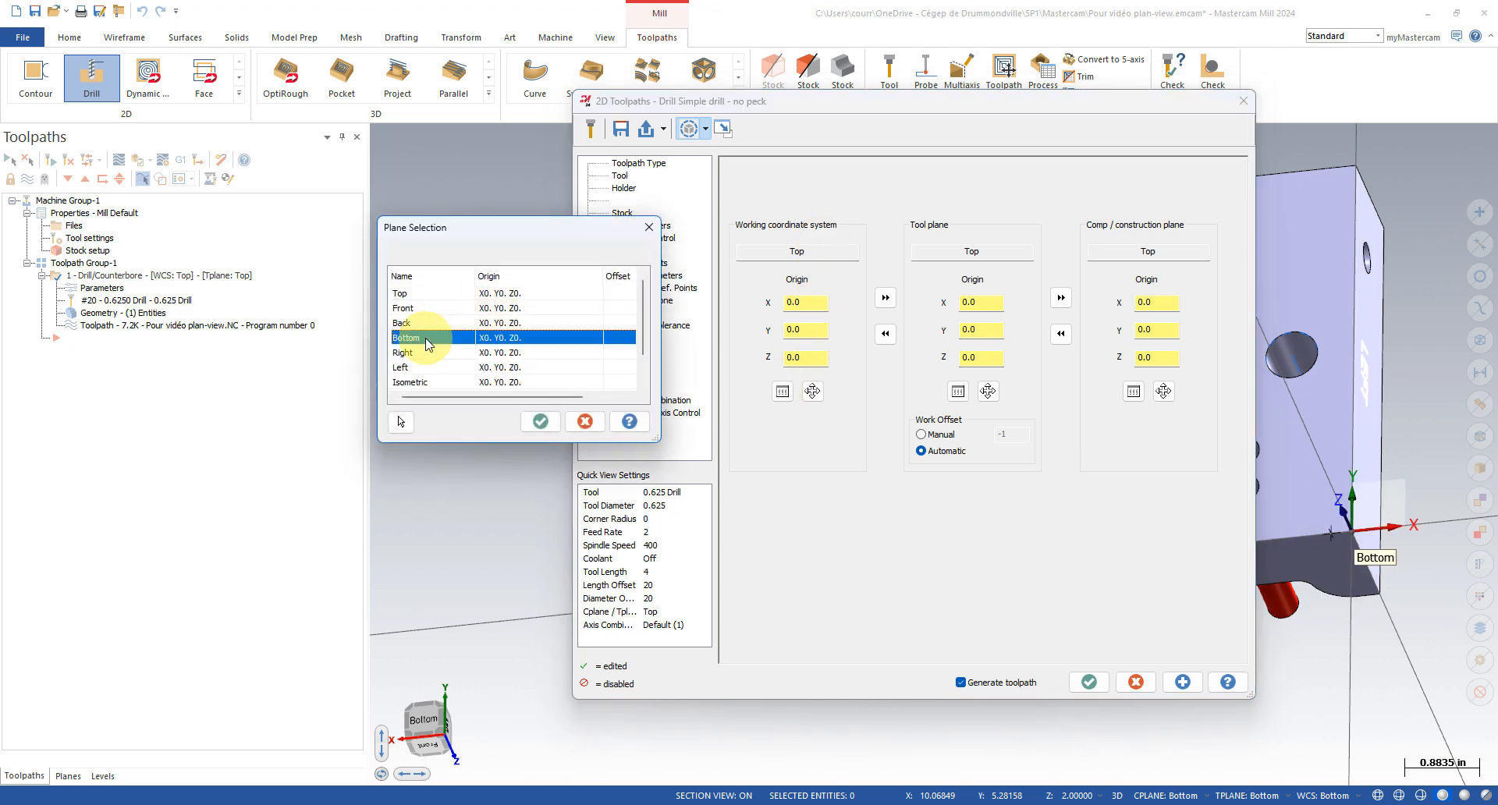
pyautogui.click(546, 421)
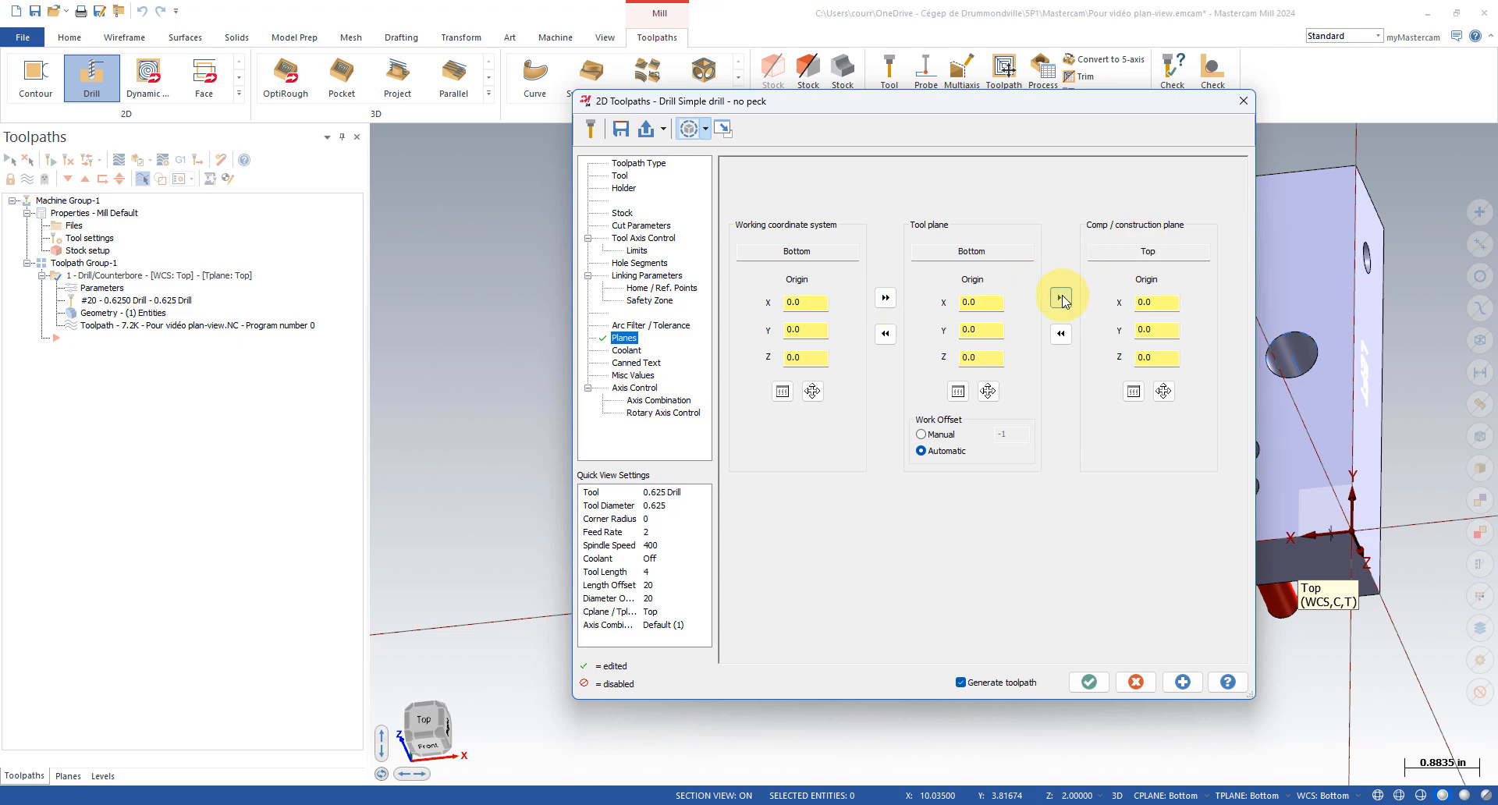
pyautogui.click(1086, 683)
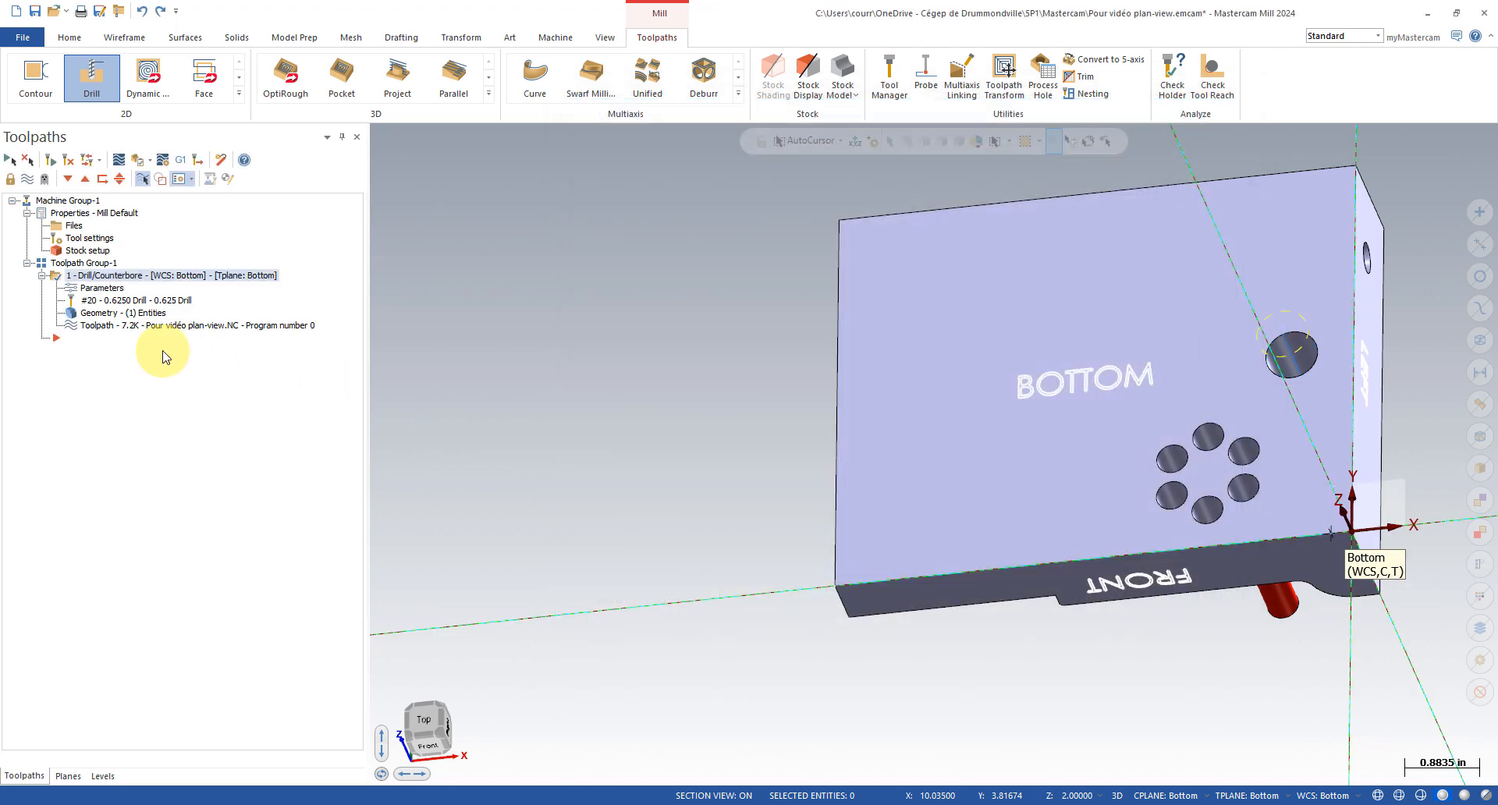
pyautogui.moveTo(799, 419)
pyautogui.mouseDown(button='middle')
pyautogui.moveTo(812, 440)
pyautogui.moveTo(1295, 528)
pyautogui.moveTo(1201, 492)
pyautogui.moveTo(1210, 411)
pyautogui.moveTo(1200, 461)
pyautogui.moveTo(1116, 220)
pyautogui.moveTo(1280, 257)
pyautogui.moveTo(1288, 370)
pyautogui.moveTo(1275, 370)
pyautogui.mouseUp(button='middle')
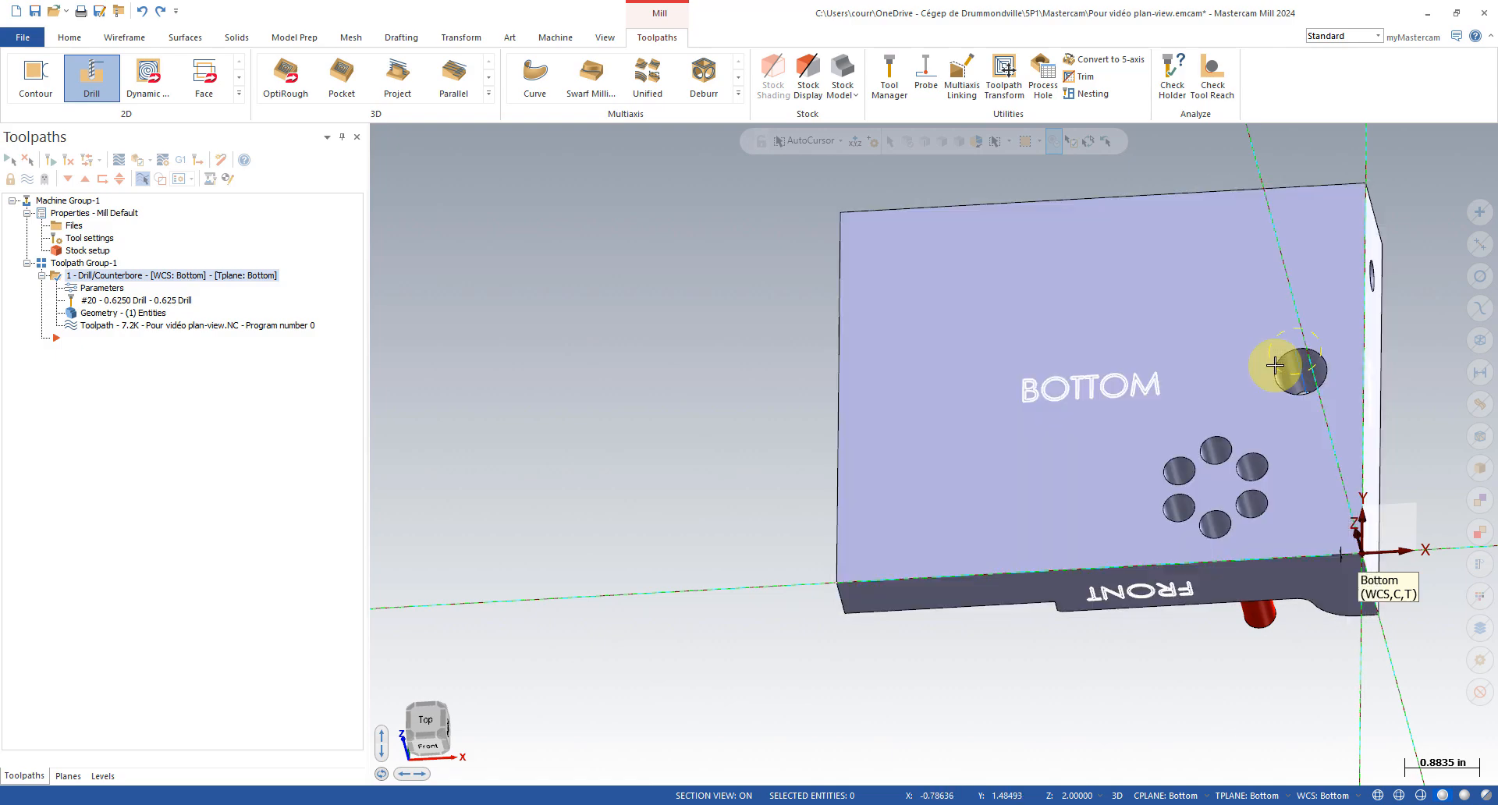
pyautogui.moveTo(1352, 523)
pyautogui.mouseDown(button='middle')
pyautogui.moveTo(1163, 452)
pyautogui.moveTo(829, 375)
pyautogui.moveTo(710, 318)
pyautogui.moveTo(975, 497)
pyautogui.moveTo(575, 344)
pyautogui.moveTo(984, 439)
pyautogui.moveTo(967, 491)
pyautogui.moveTo(595, 578)
pyautogui.moveTo(758, 562)
pyautogui.moveTo(719, 561)
pyautogui.moveTo(763, 544)
pyautogui.moveTo(848, 433)
pyautogui.moveTo(809, 441)
pyautogui.moveTo(839, 468)
pyautogui.moveTo(840, 445)
pyautogui.moveTo(863, 655)
pyautogui.moveTo(876, 534)
pyautogui.moveTo(857, 557)
pyautogui.mouseUp(button='middle')
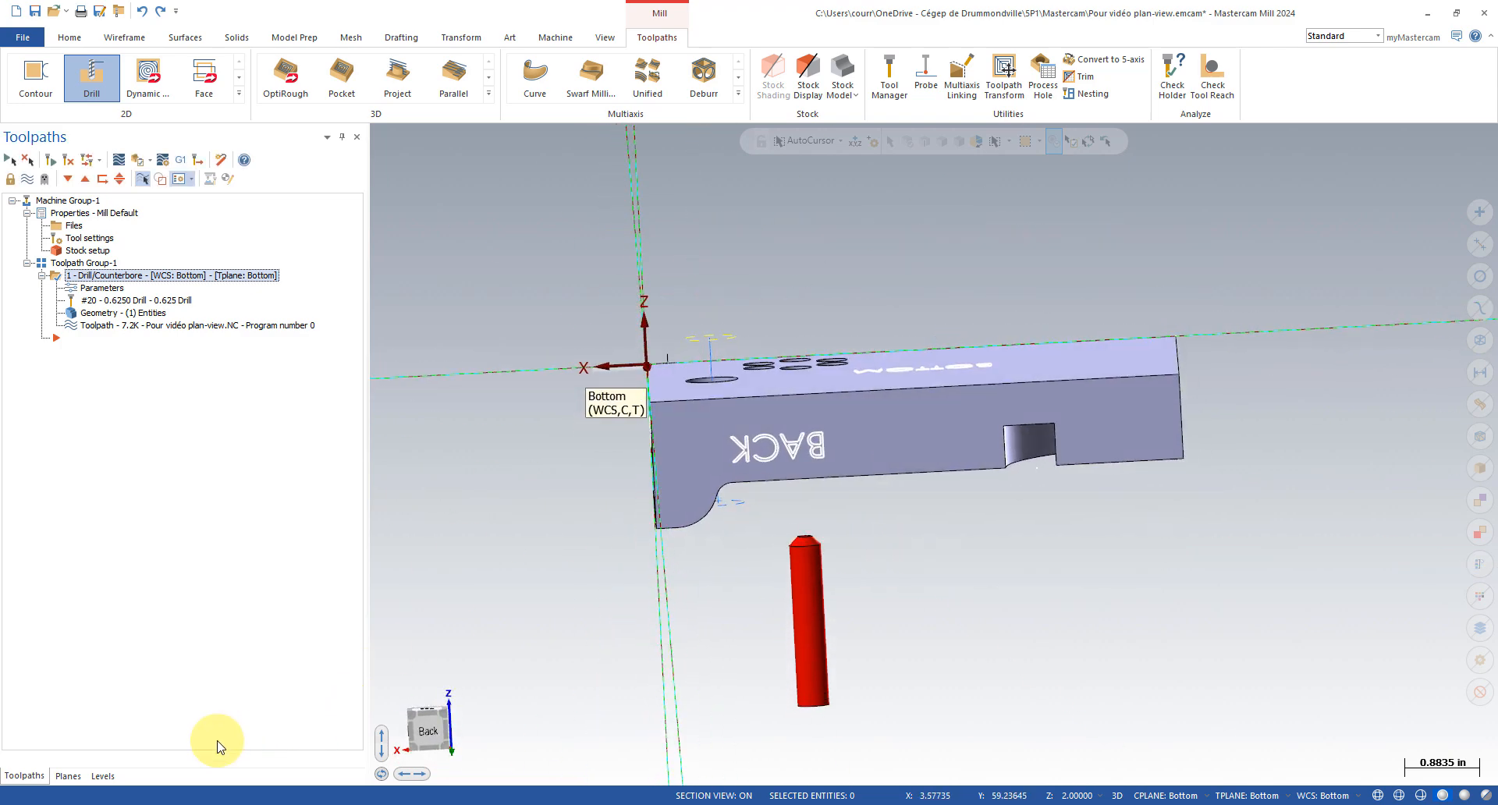
# - Show the Tool bottom level and hide the Tool top level
pyautogui.click(104, 776)
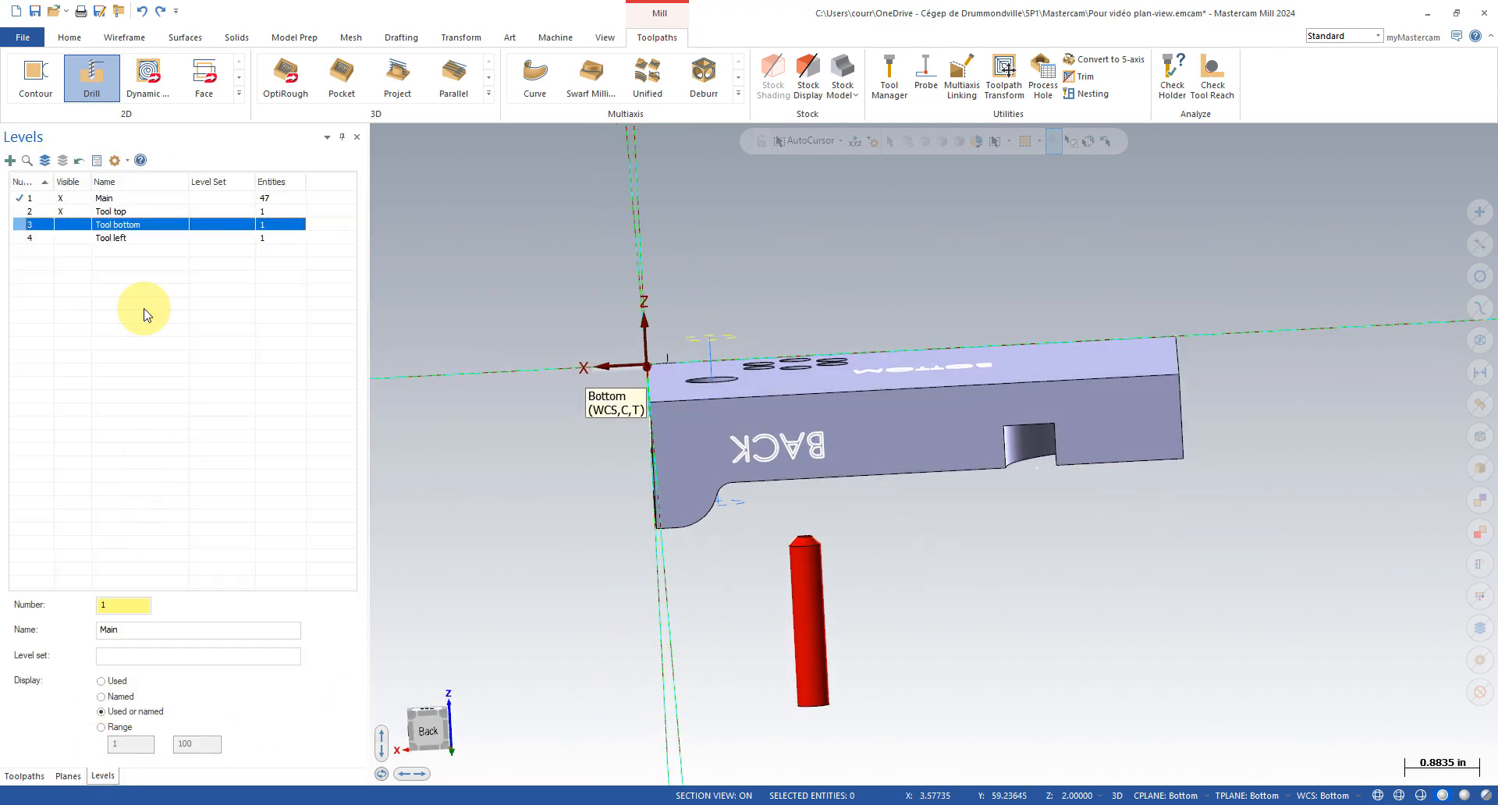
pyautogui.click(61, 224)
pyautogui.click(61, 212)
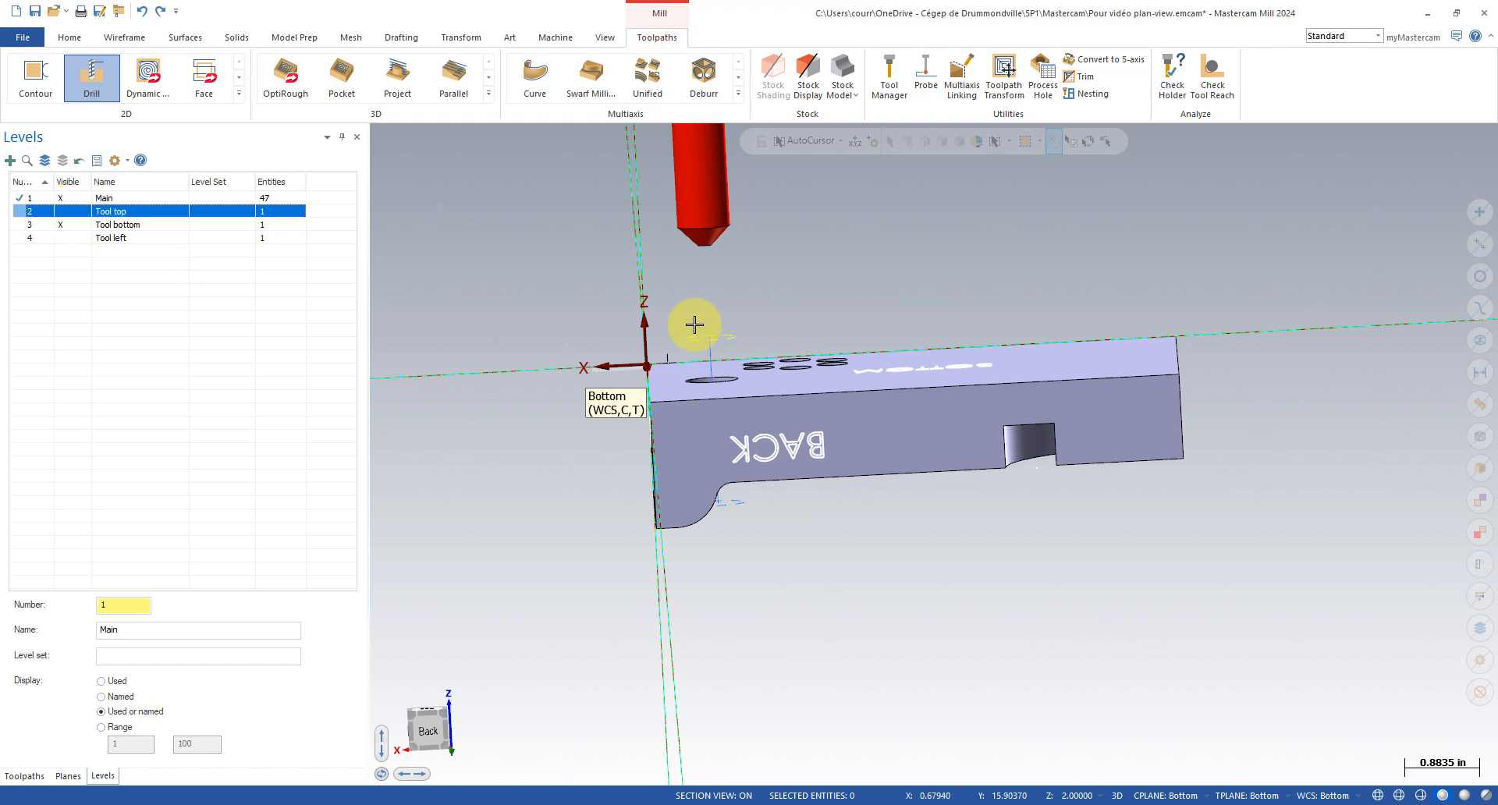
pyautogui.moveTo(692, 325)
pyautogui.mouseDown(button='middle')
pyautogui.moveTo(729, 325)
pyautogui.moveTo(730, 472)
pyautogui.moveTo(749, 474)
pyautogui.moveTo(728, 496)
pyautogui.mouseUp(button='middle')
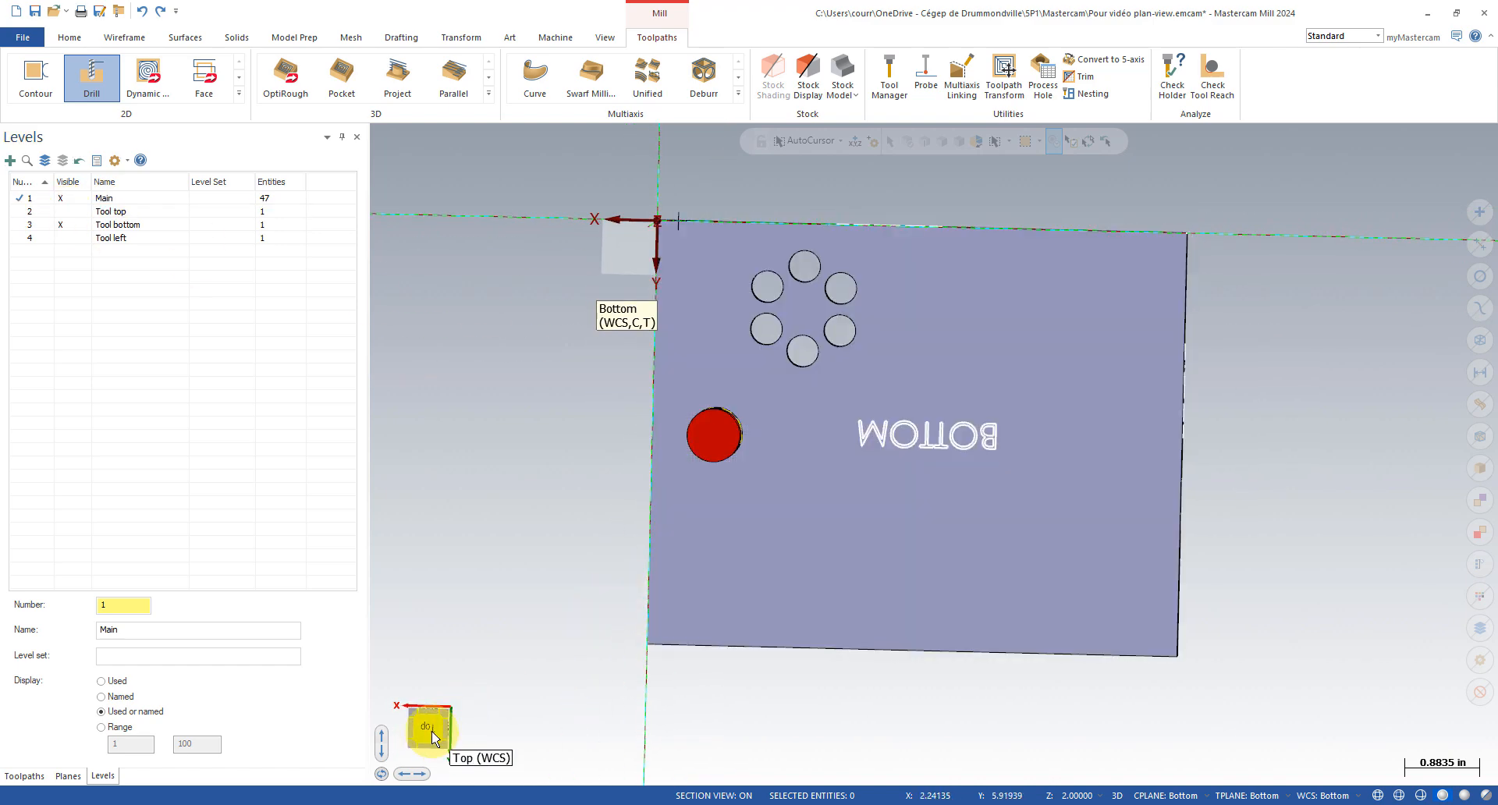
# - View the block and drill tool square-on from the Top view of the active Bottom WCS
pyautogui.click(68, 776)
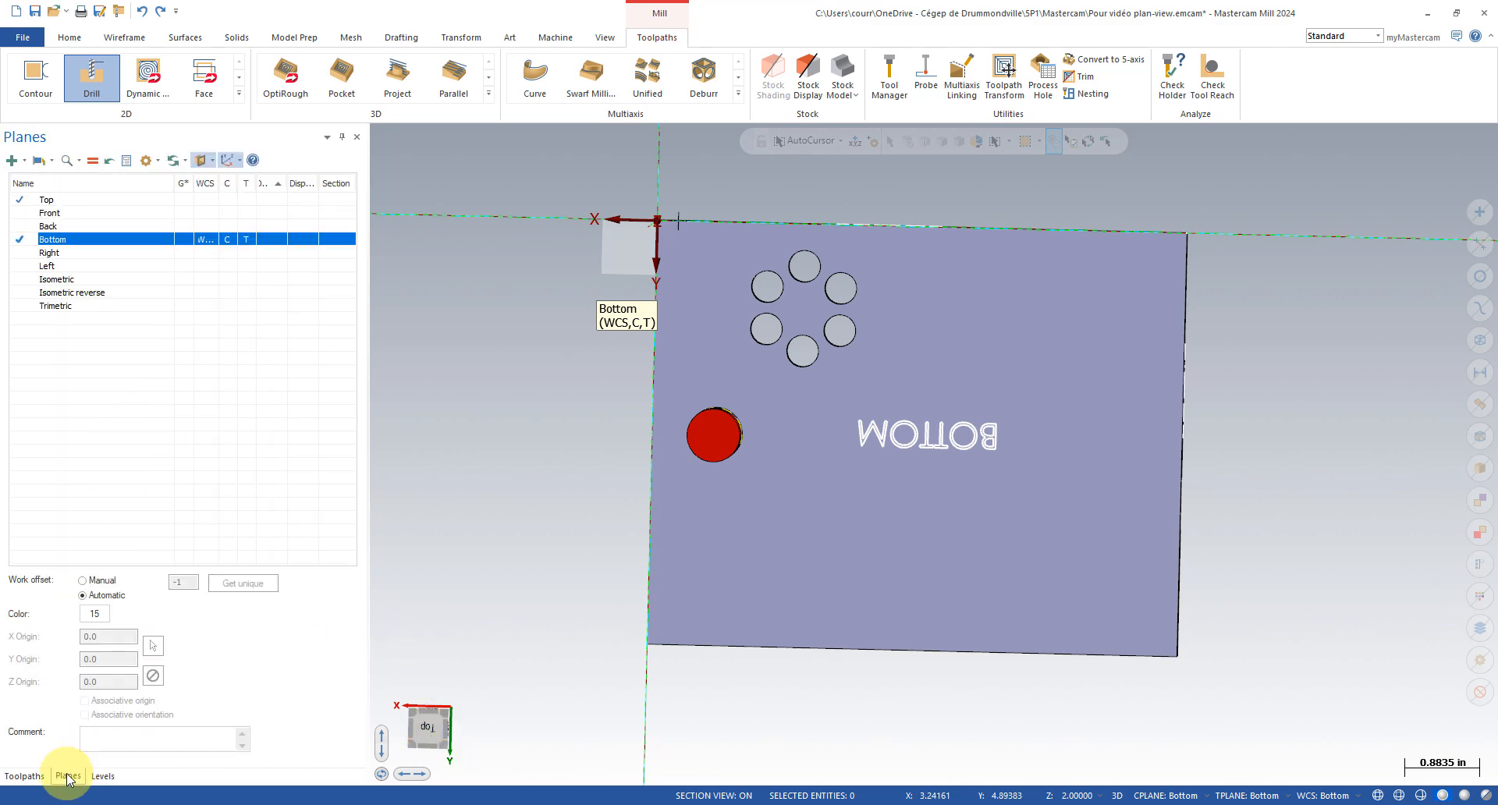
pyautogui.click(435, 741)
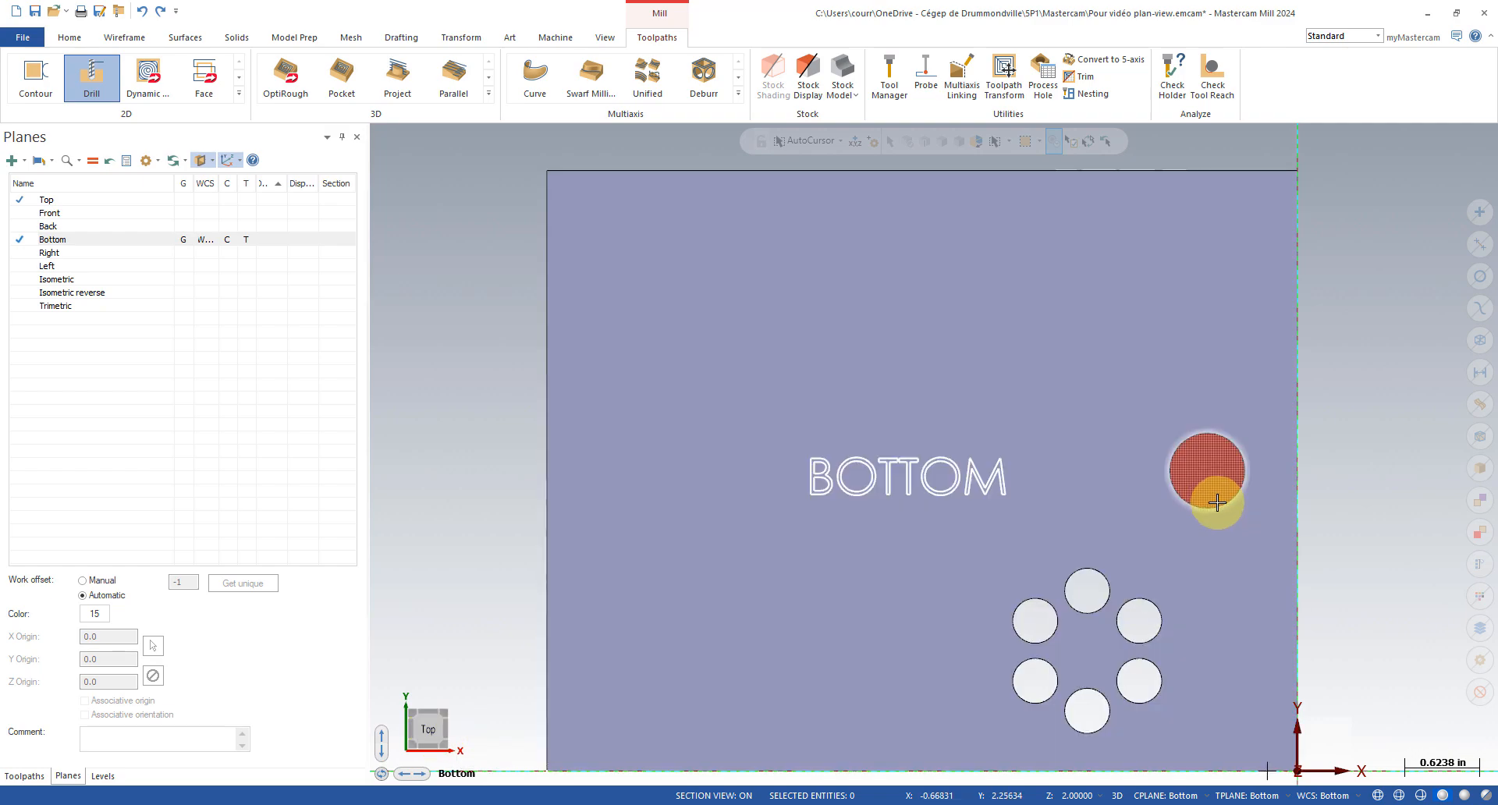
pyautogui.moveTo(1102, 456)
pyautogui.mouseDown(button='middle')
pyautogui.moveTo(1086, 524)
pyautogui.moveTo(926, 568)
pyautogui.moveTo(770, 550)
pyautogui.moveTo(910, 341)
pyautogui.moveTo(762, 428)
pyautogui.mouseUp(button='middle')
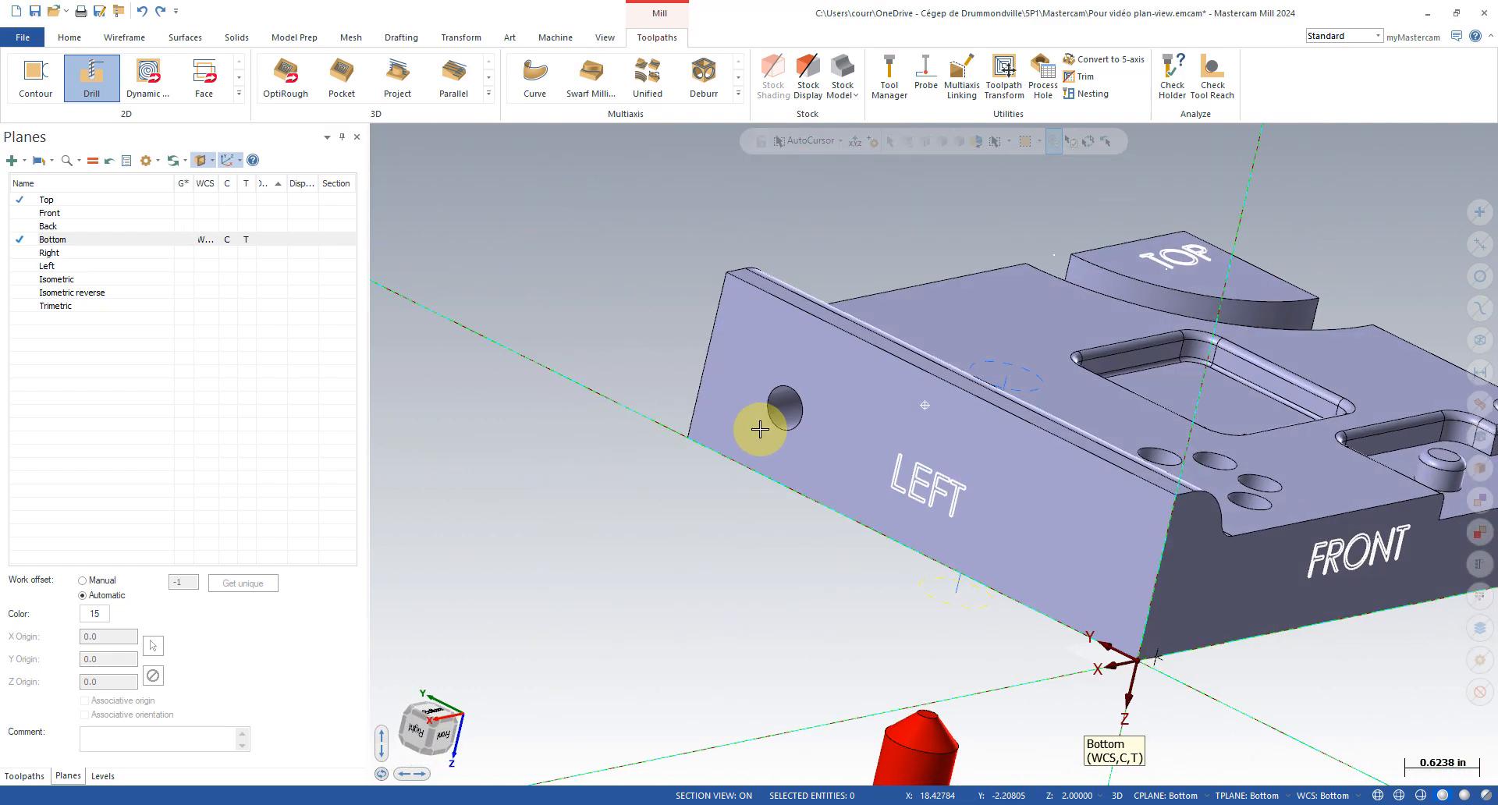
# - Hide the Tool bottom level and show the Tool left level
pyautogui.click(110, 777)
pyautogui.click(63, 224)
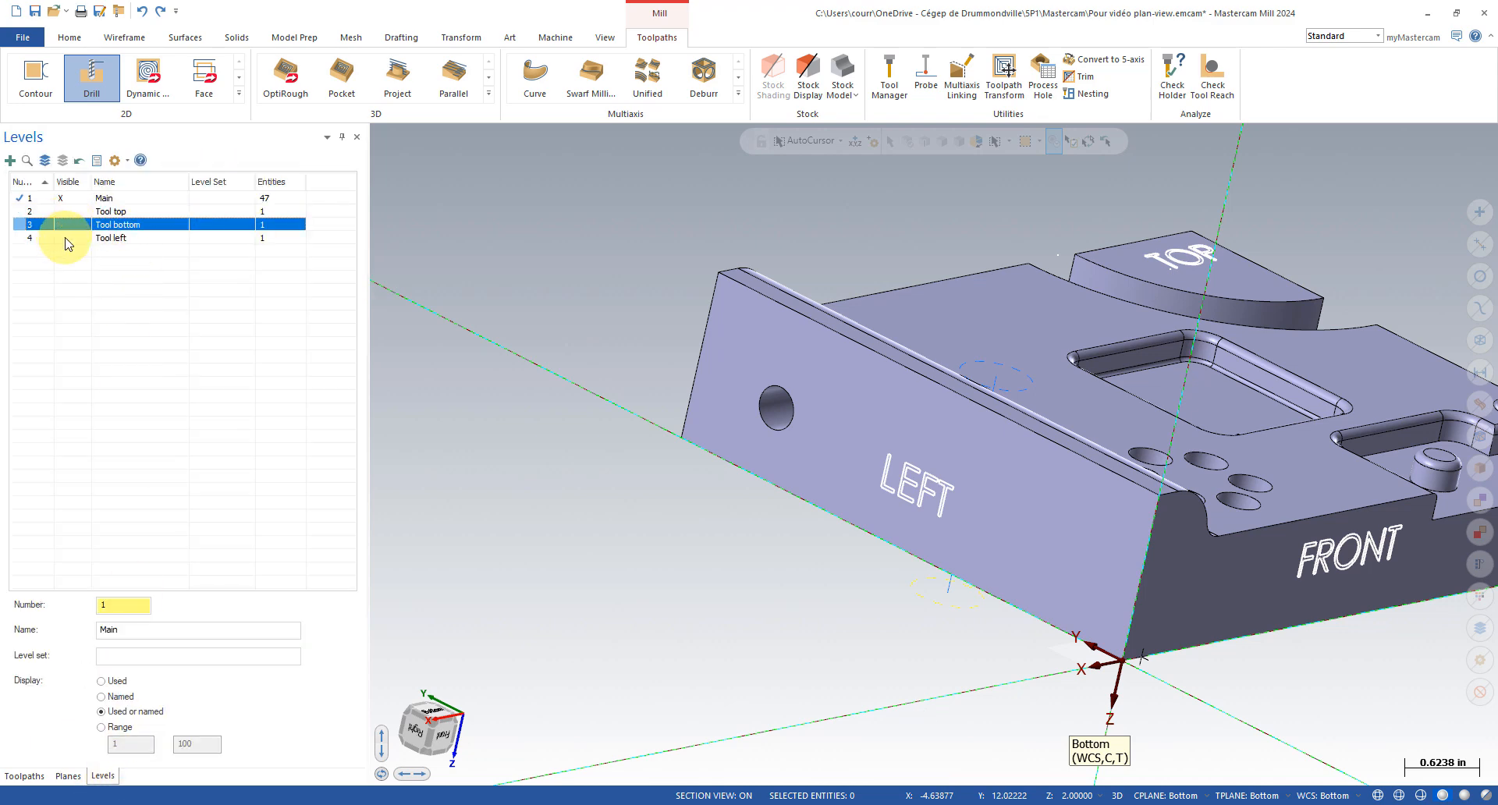
pyautogui.click(62, 237)
pyautogui.moveTo(582, 531); pyautogui.dragTo(603, 544, button='middle')
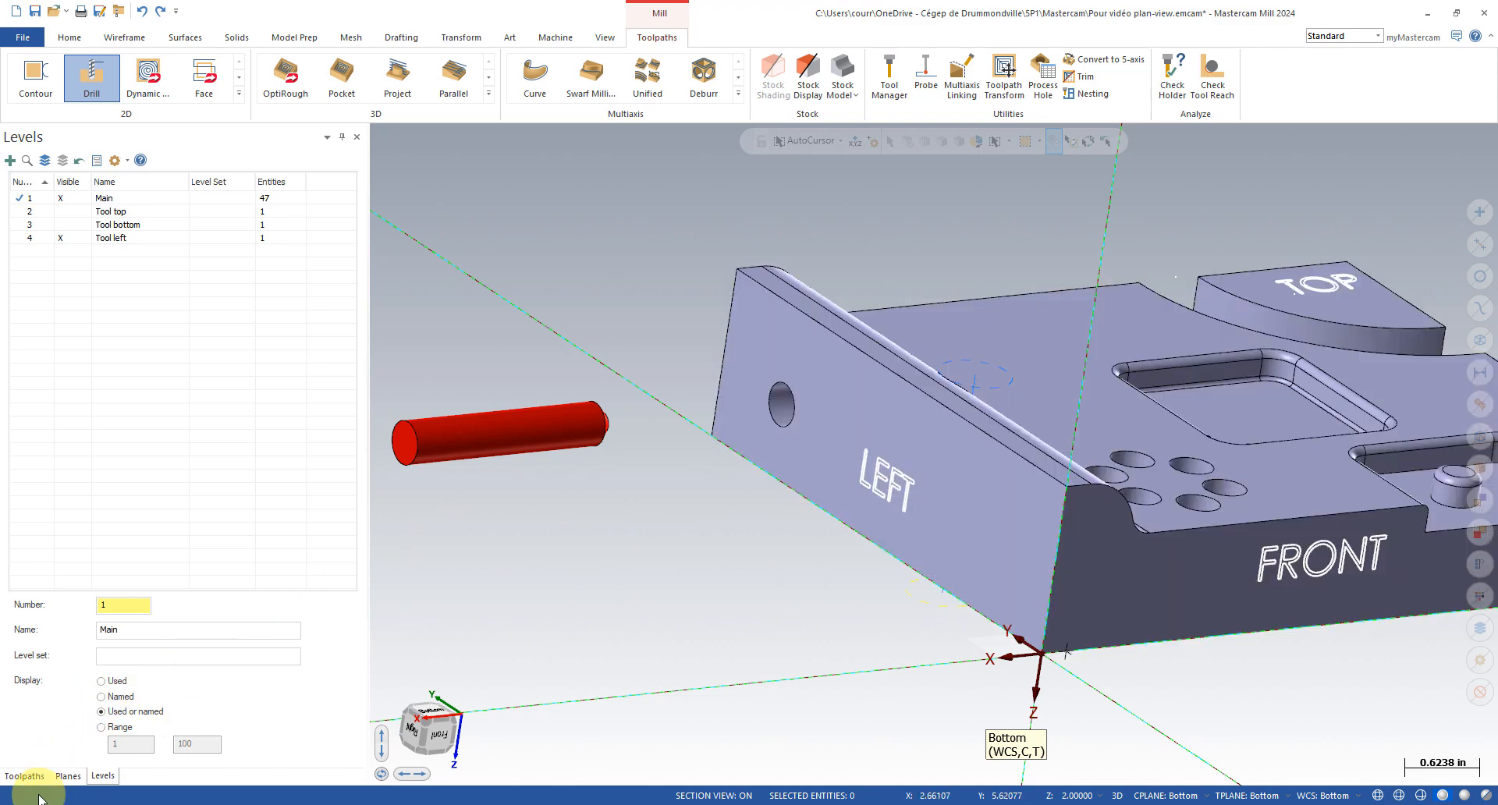
# - Make the Left plane the active WCS, construction plane and tool plane
pyautogui.click(68, 777)
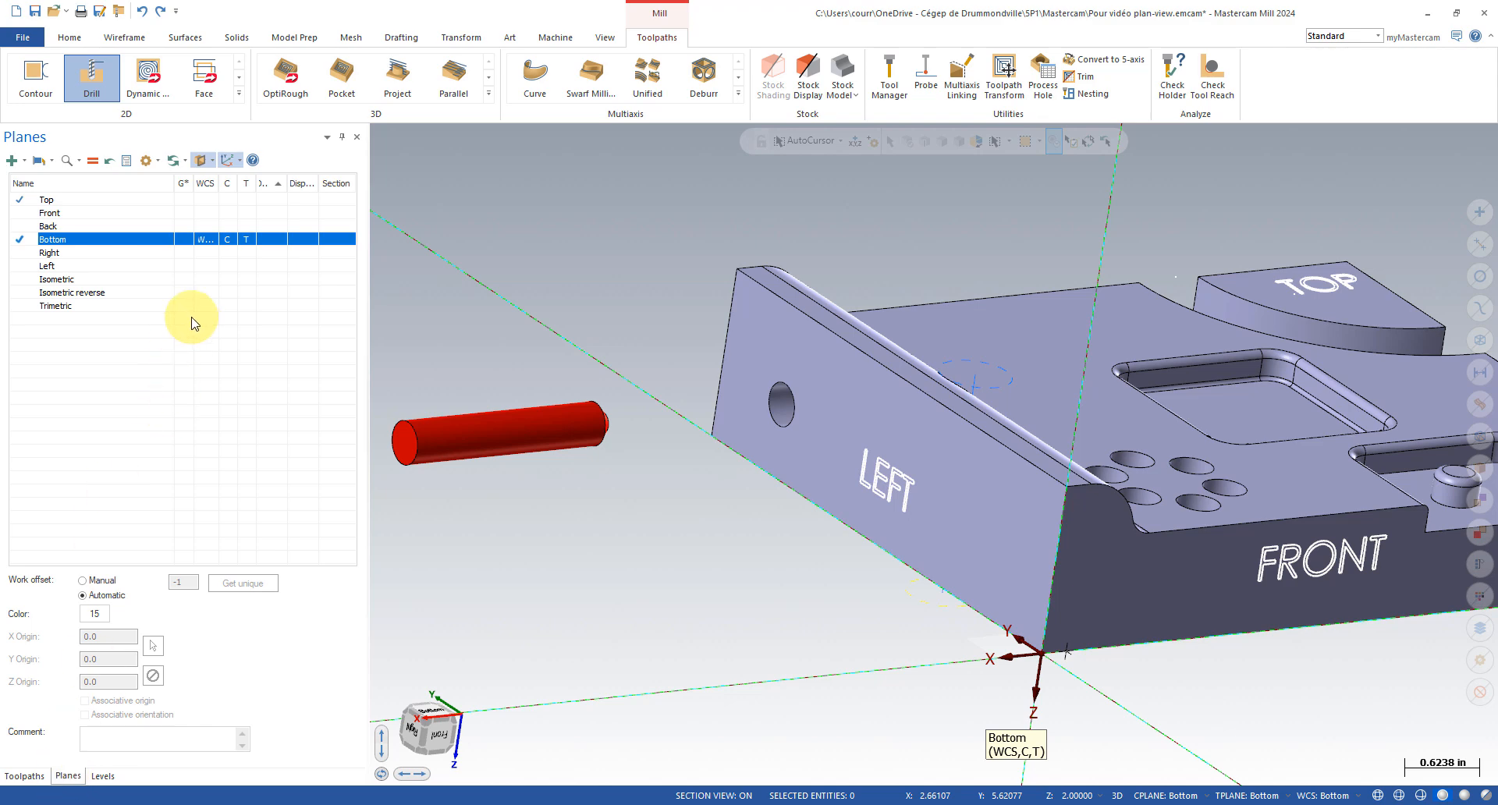
pyautogui.click(206, 266)
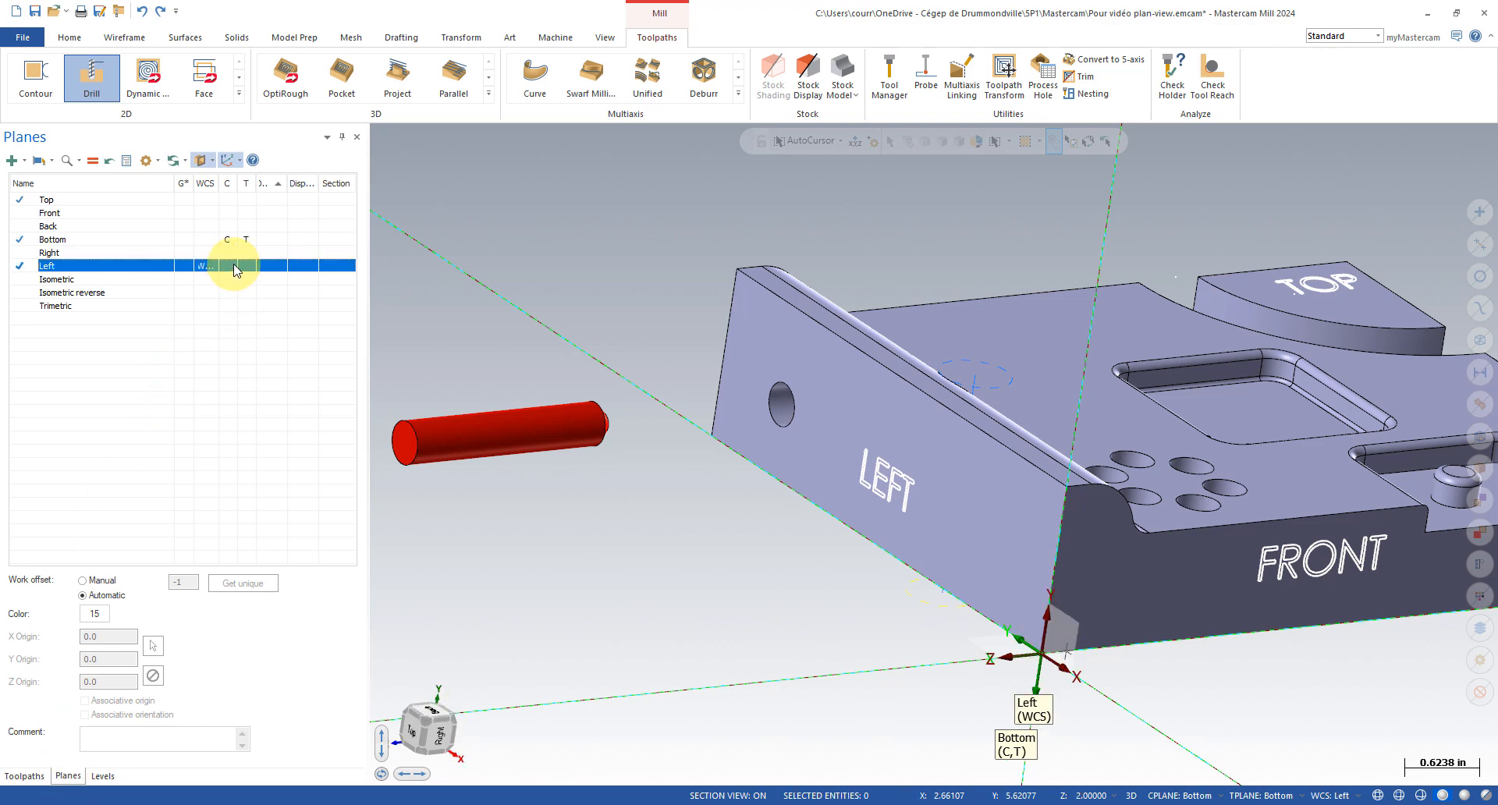
pyautogui.click(234, 269)
pyautogui.moveTo(711, 493); pyautogui.dragTo(798, 507, button='middle')
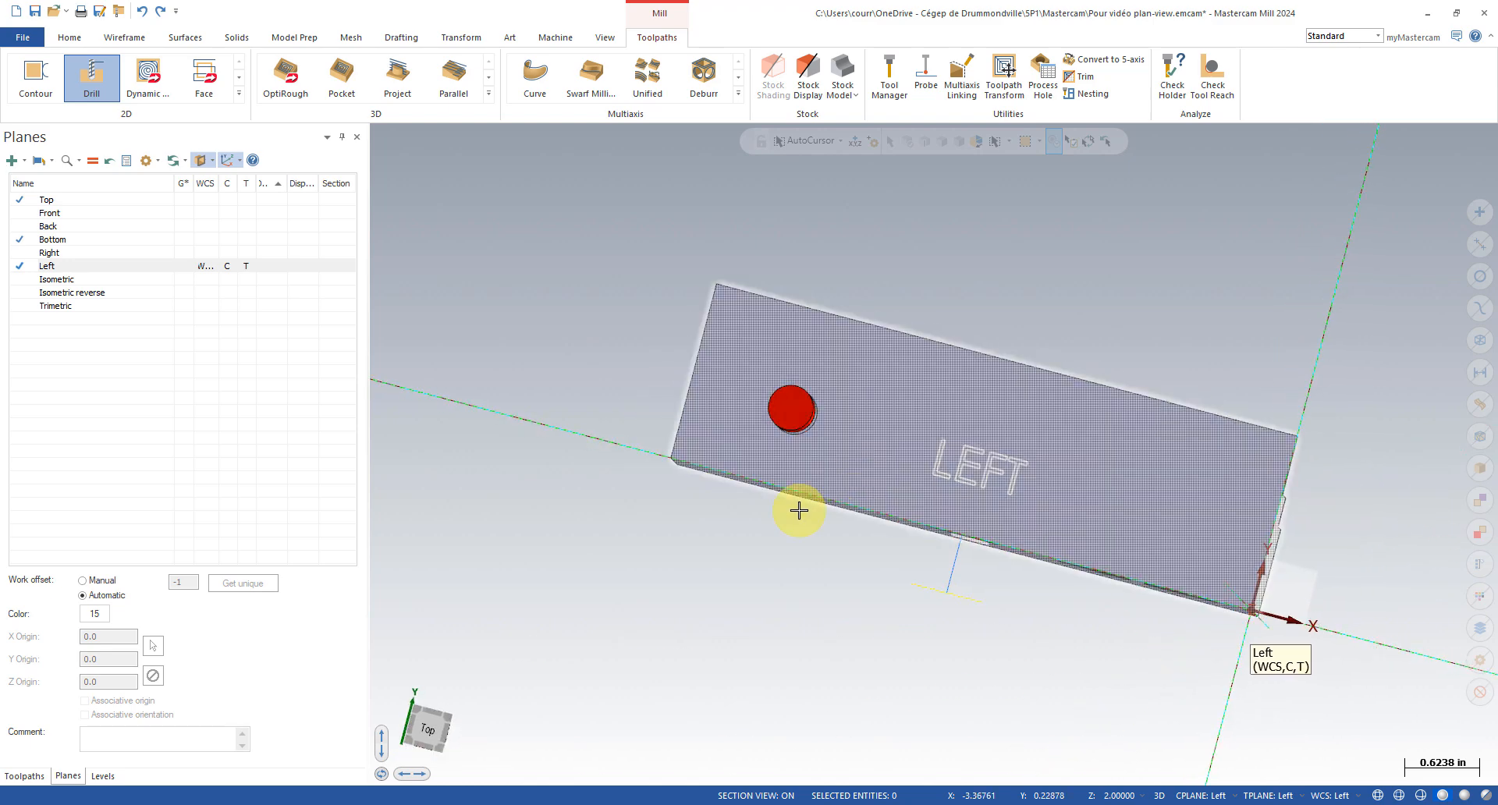
# - Examine the block and side tool from the Left WCS's Top view and from several angles against the Left plane axes
pyautogui.click(437, 735)
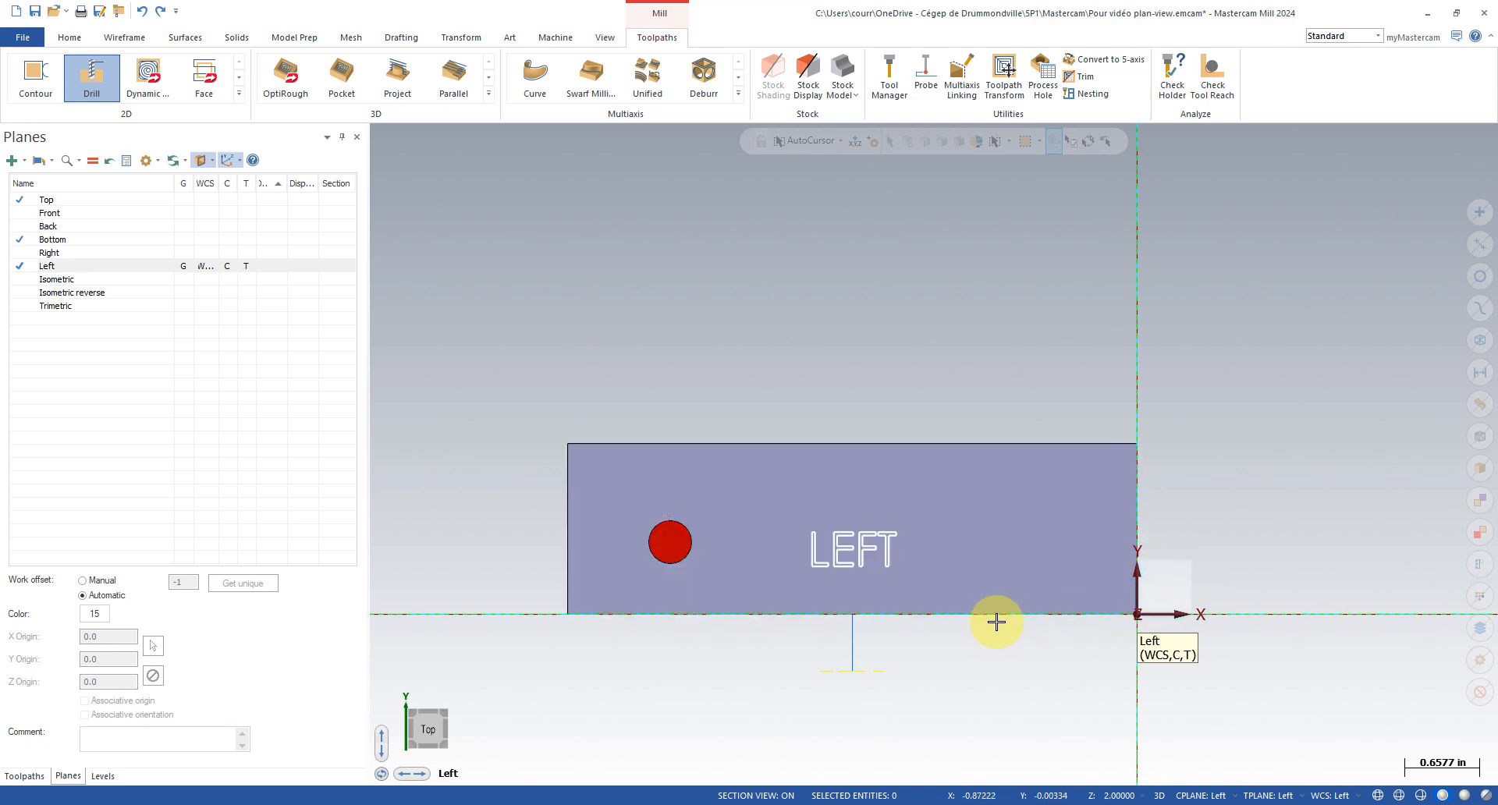
pyautogui.moveTo(996, 621)
pyautogui.mouseDown(button='middle')
pyautogui.moveTo(994, 532)
pyautogui.moveTo(980, 629)
pyautogui.moveTo(929, 639)
pyautogui.moveTo(906, 671)
pyautogui.moveTo(629, 442)
pyautogui.mouseUp(button='middle')
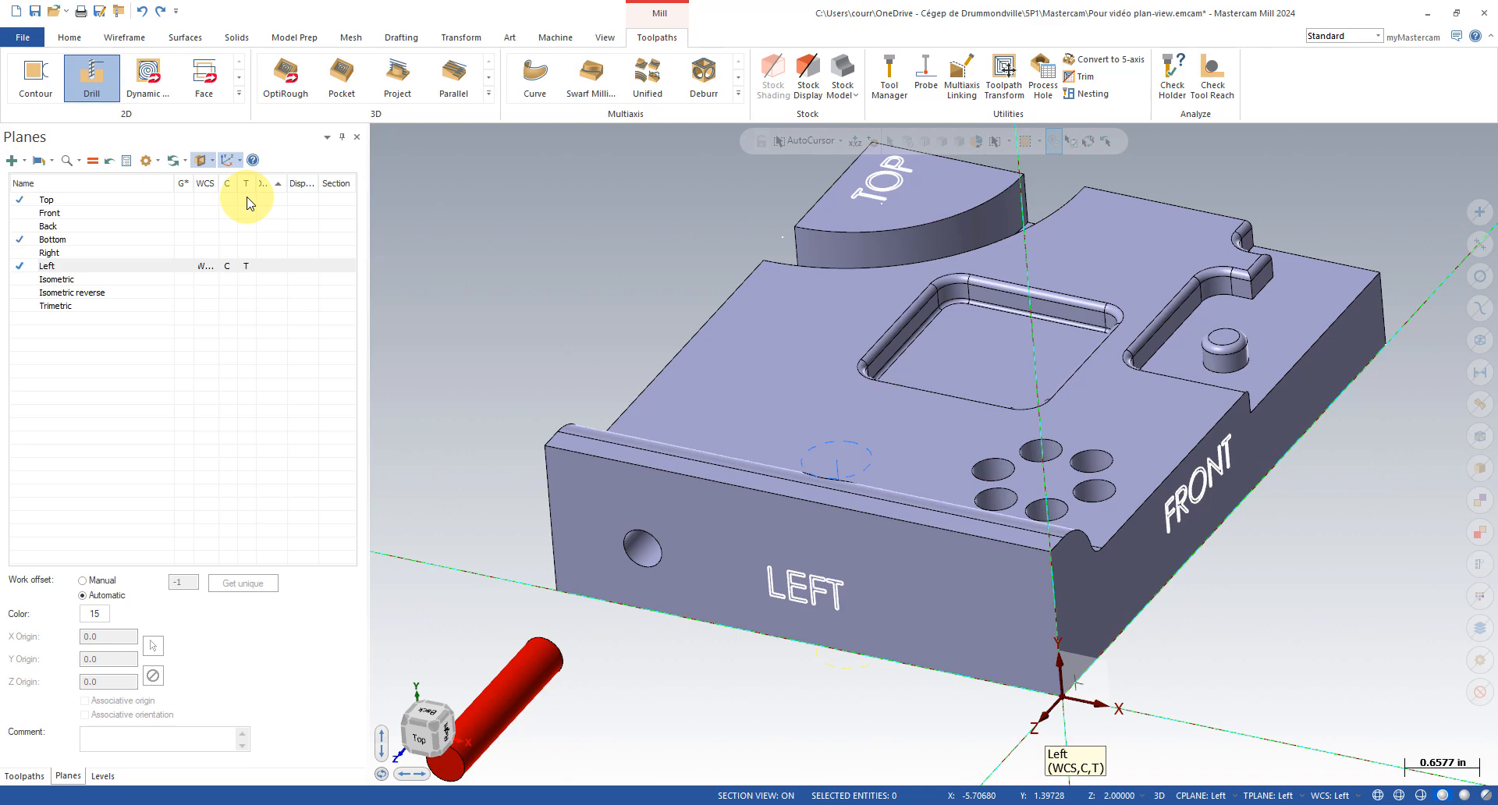
pyautogui.moveTo(621, 304); pyautogui.dragTo(1102, 559, button='middle')
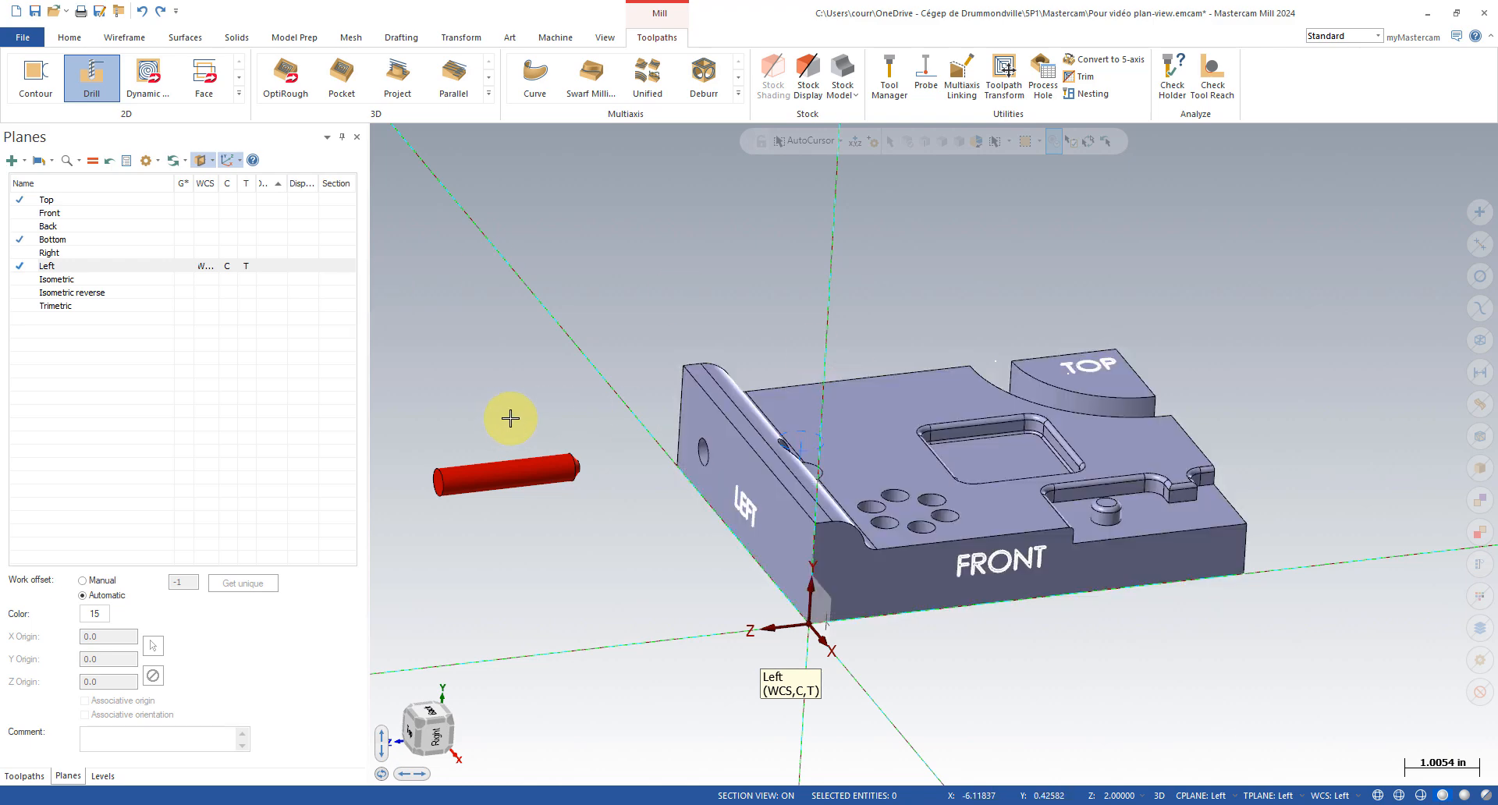
pyautogui.moveTo(544, 449); pyautogui.dragTo(794, 403, button='middle')
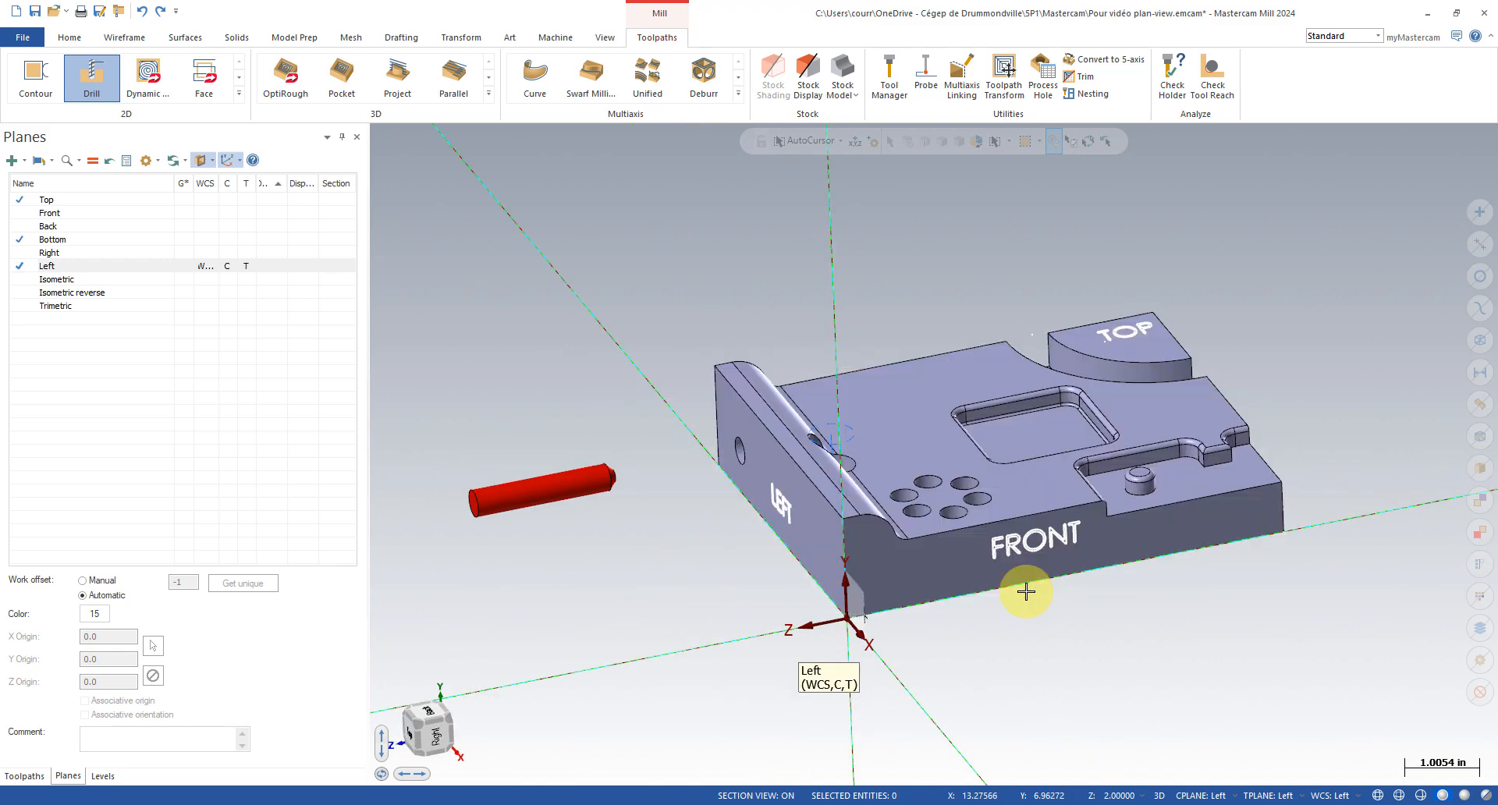
pyautogui.moveTo(1026, 592)
pyautogui.mouseDown(button='middle')
pyautogui.moveTo(977, 705)
pyautogui.moveTo(1003, 719)
pyautogui.moveTo(1034, 364)
pyautogui.moveTo(1063, 542)
pyautogui.moveTo(1196, 432)
pyautogui.moveTo(1130, 709)
pyautogui.moveTo(1237, 742)
pyautogui.moveTo(1050, 701)
pyautogui.mouseUp(button='middle')
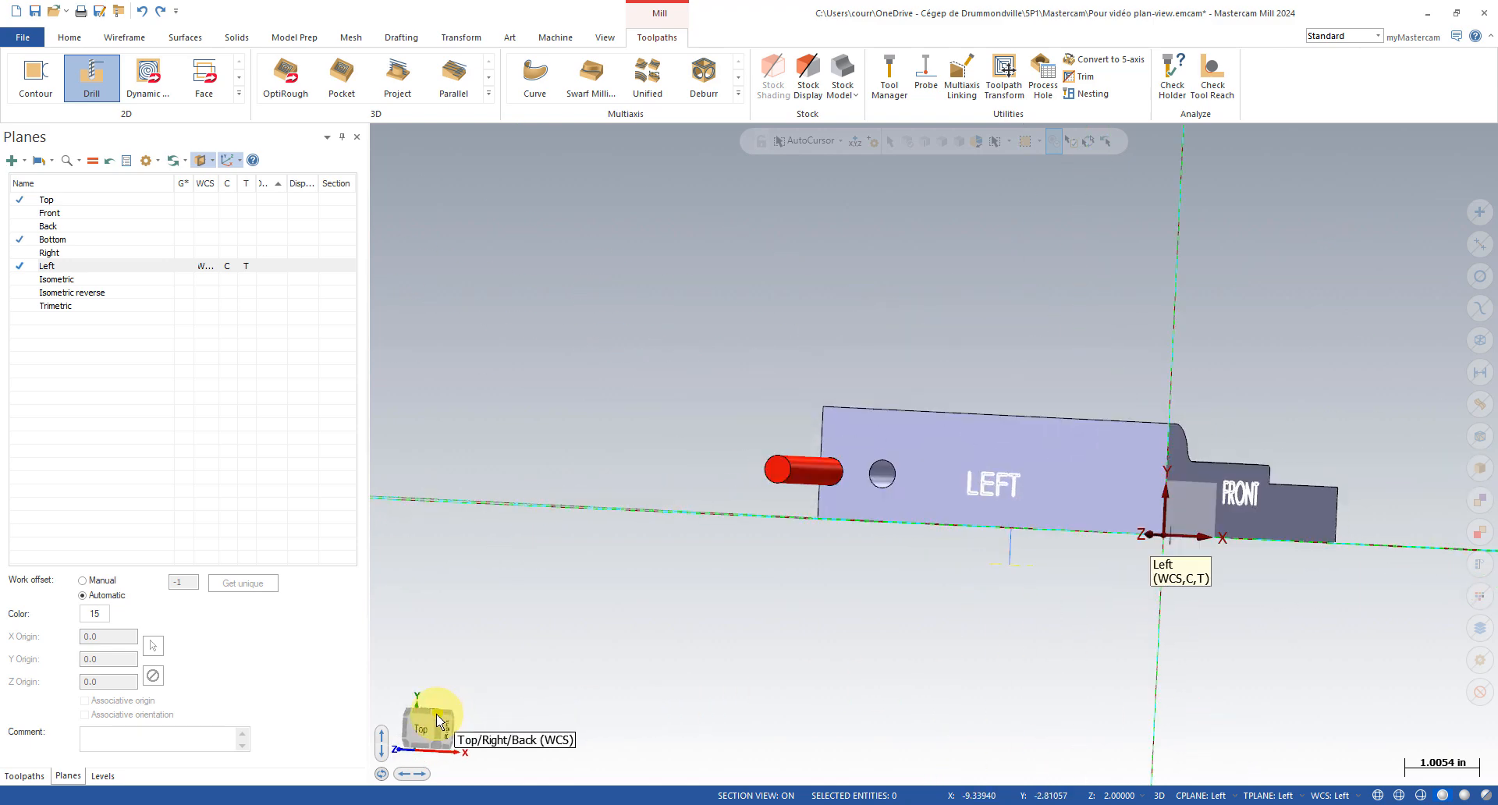
pyautogui.moveTo(717, 578); pyautogui.dragTo(622, 635, button='middle')
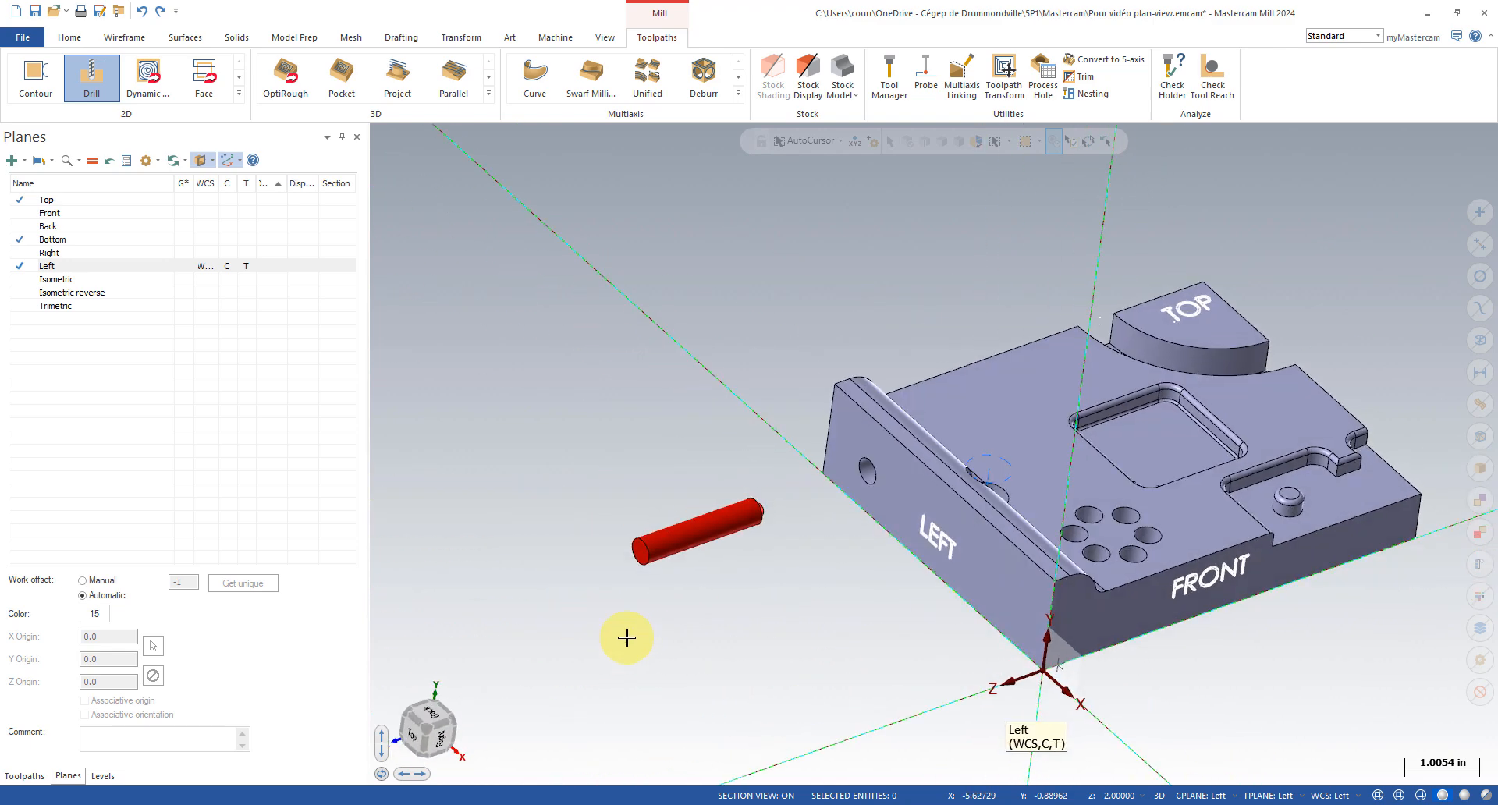
pyautogui.scroll(3, 699, 299)
pyautogui.scroll(-8, 752, 388)
pyautogui.scroll(3, 1264, 461)
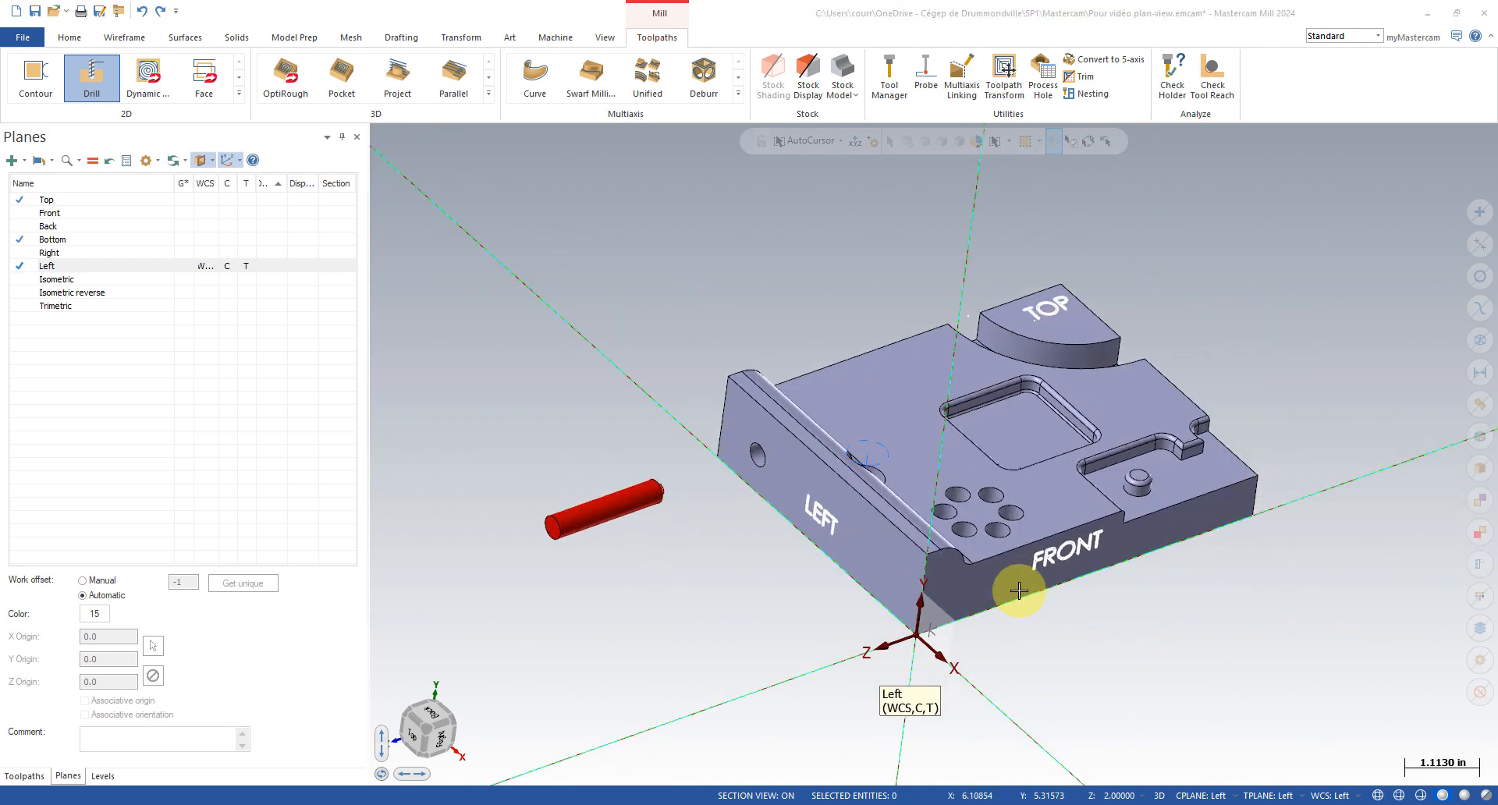
# - Hide the Tool left level and make the Top plane the active WCS, construction plane and tool plane
pyautogui.click(99, 775)
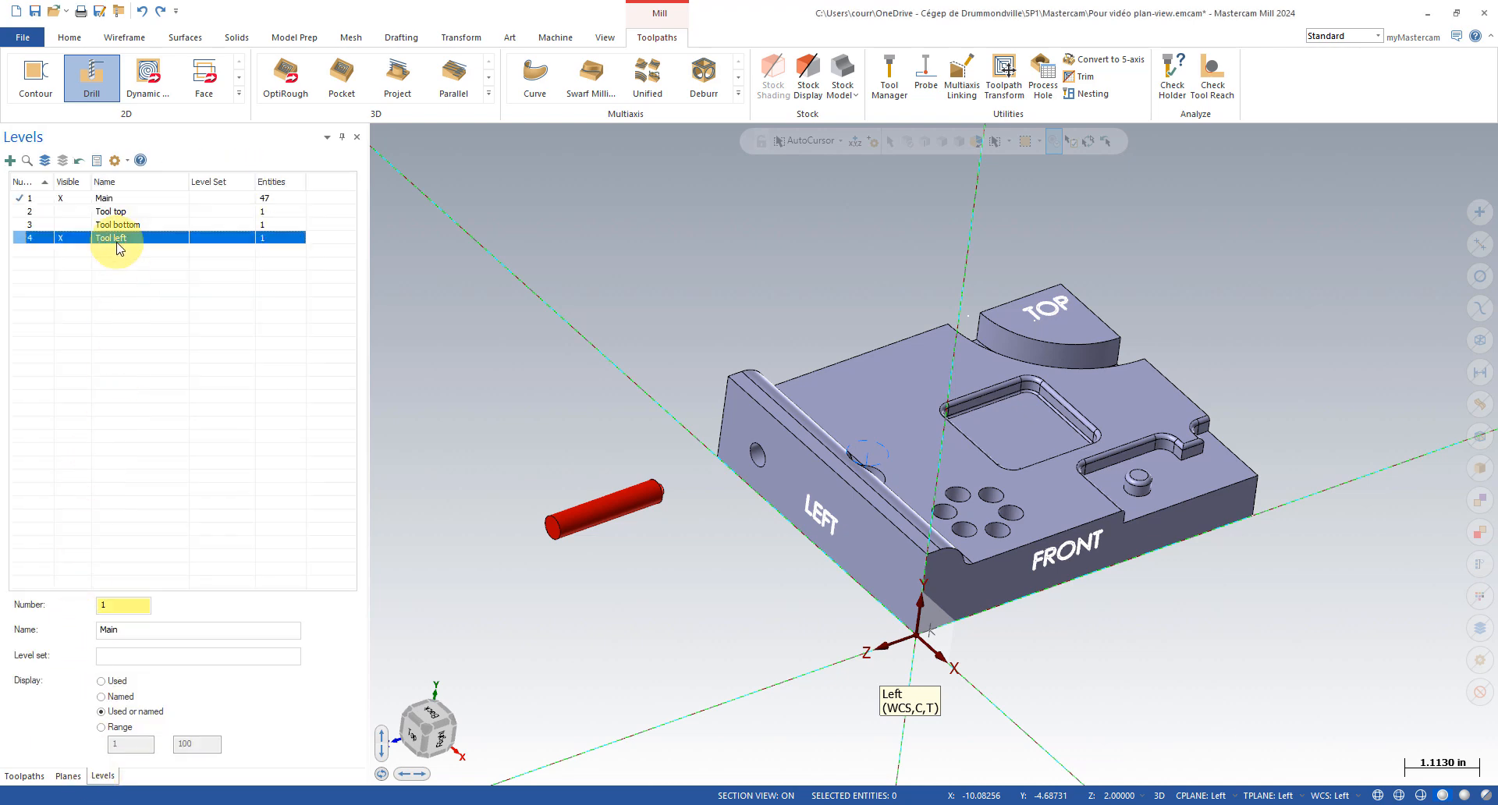
pyautogui.click(67, 776)
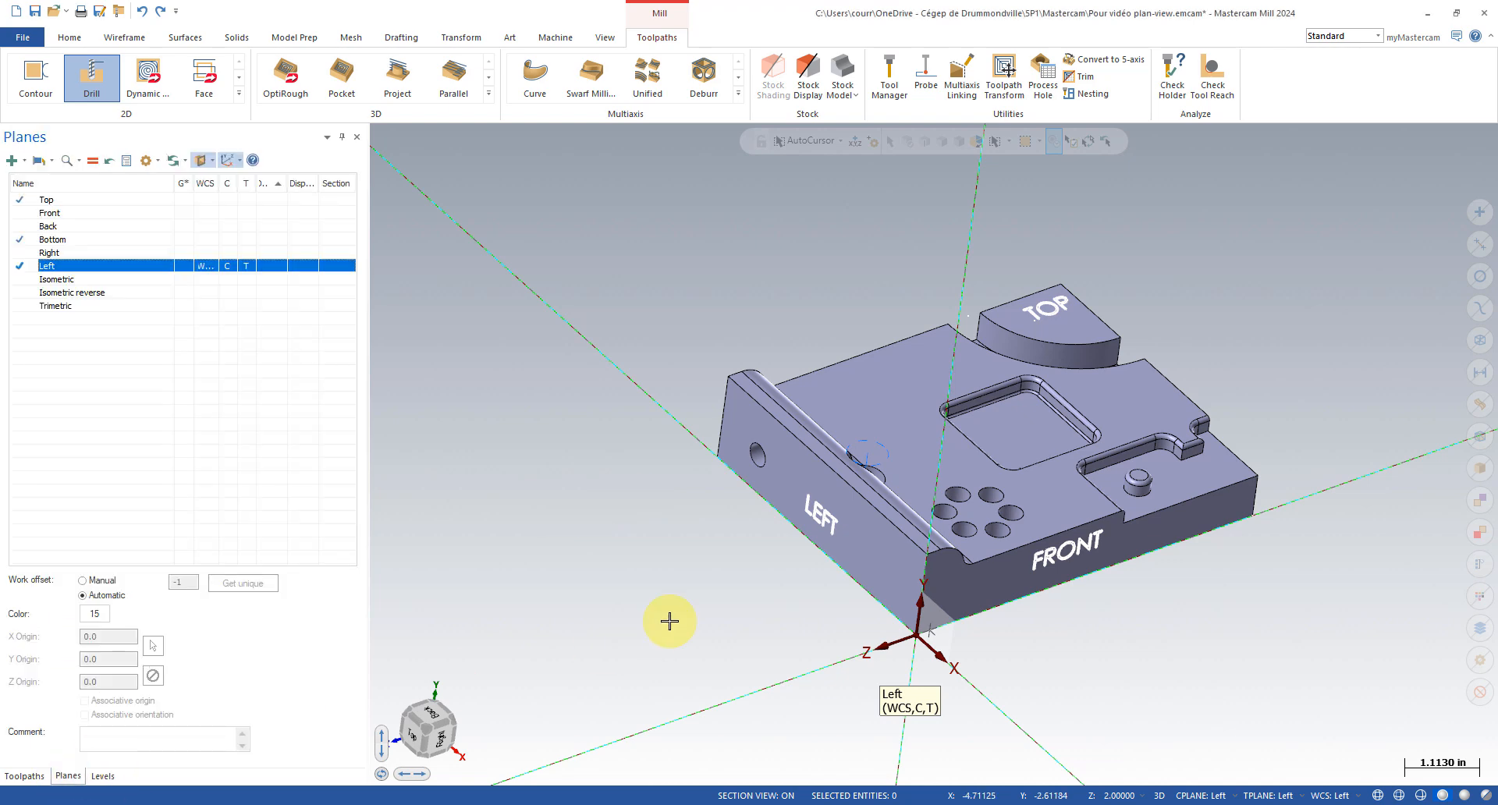
pyautogui.moveTo(584, 541); pyautogui.dragTo(718, 614, button='middle')
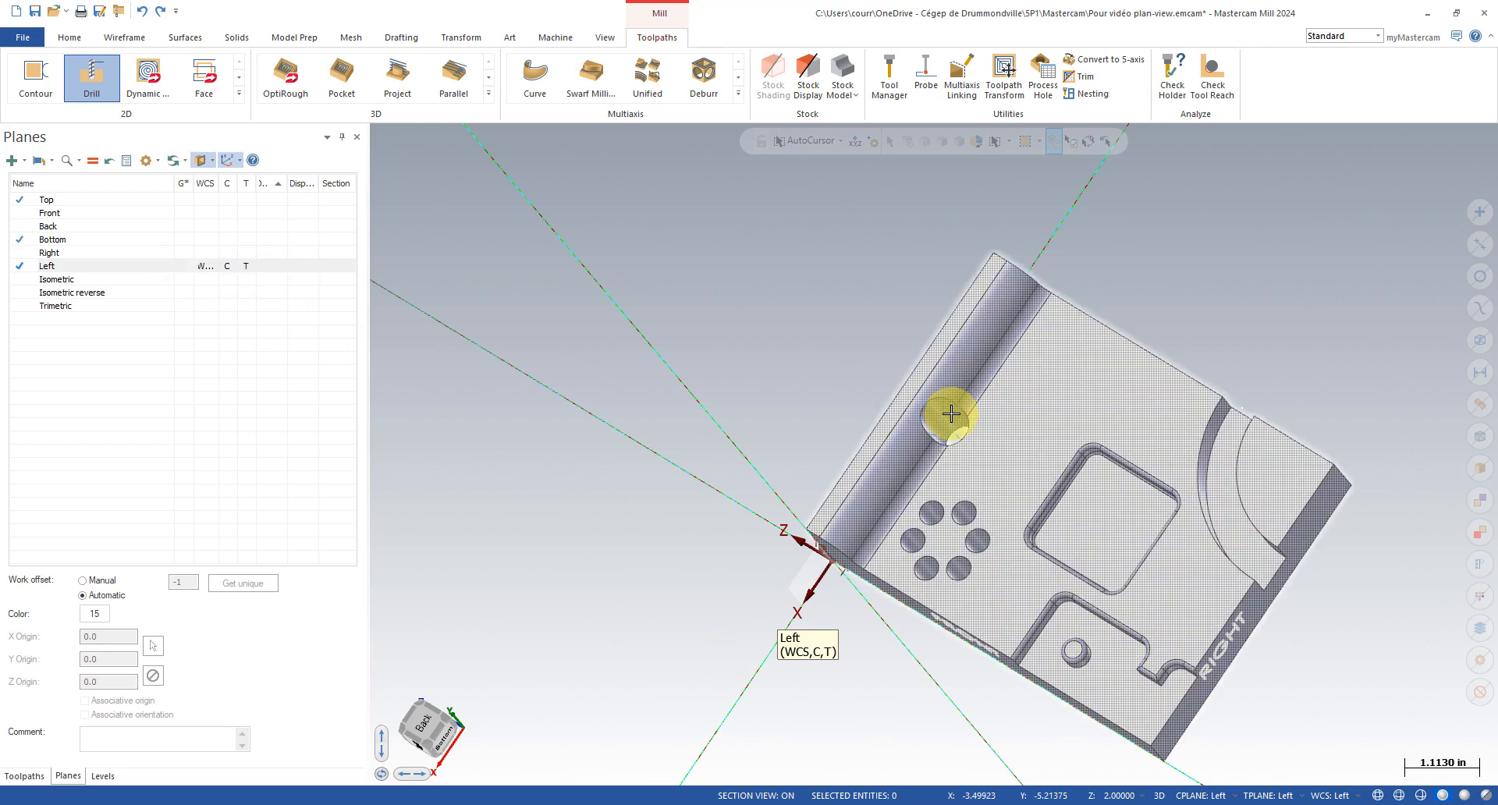
pyautogui.moveTo(949, 411)
pyautogui.mouseDown(button='middle')
pyautogui.moveTo(1010, 385)
pyautogui.moveTo(980, 424)
pyautogui.moveTo(1037, 476)
pyautogui.moveTo(1064, 475)
pyautogui.moveTo(728, 435)
pyautogui.moveTo(776, 478)
pyautogui.mouseUp(button='middle')
pyautogui.scroll(-2, 777, 477)
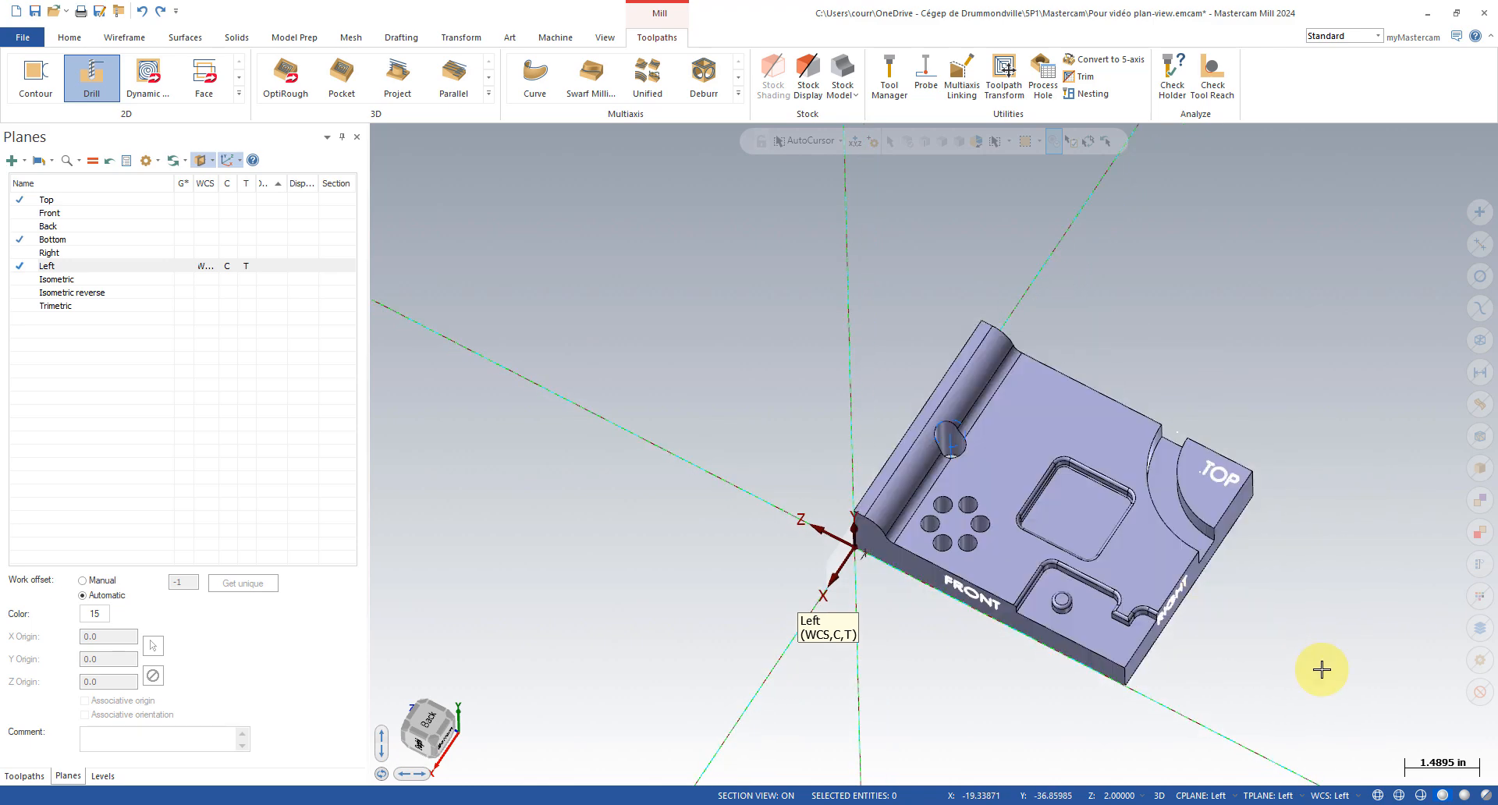
pyautogui.scroll(3, 1321, 668)
pyautogui.scroll(-2, 608, 215)
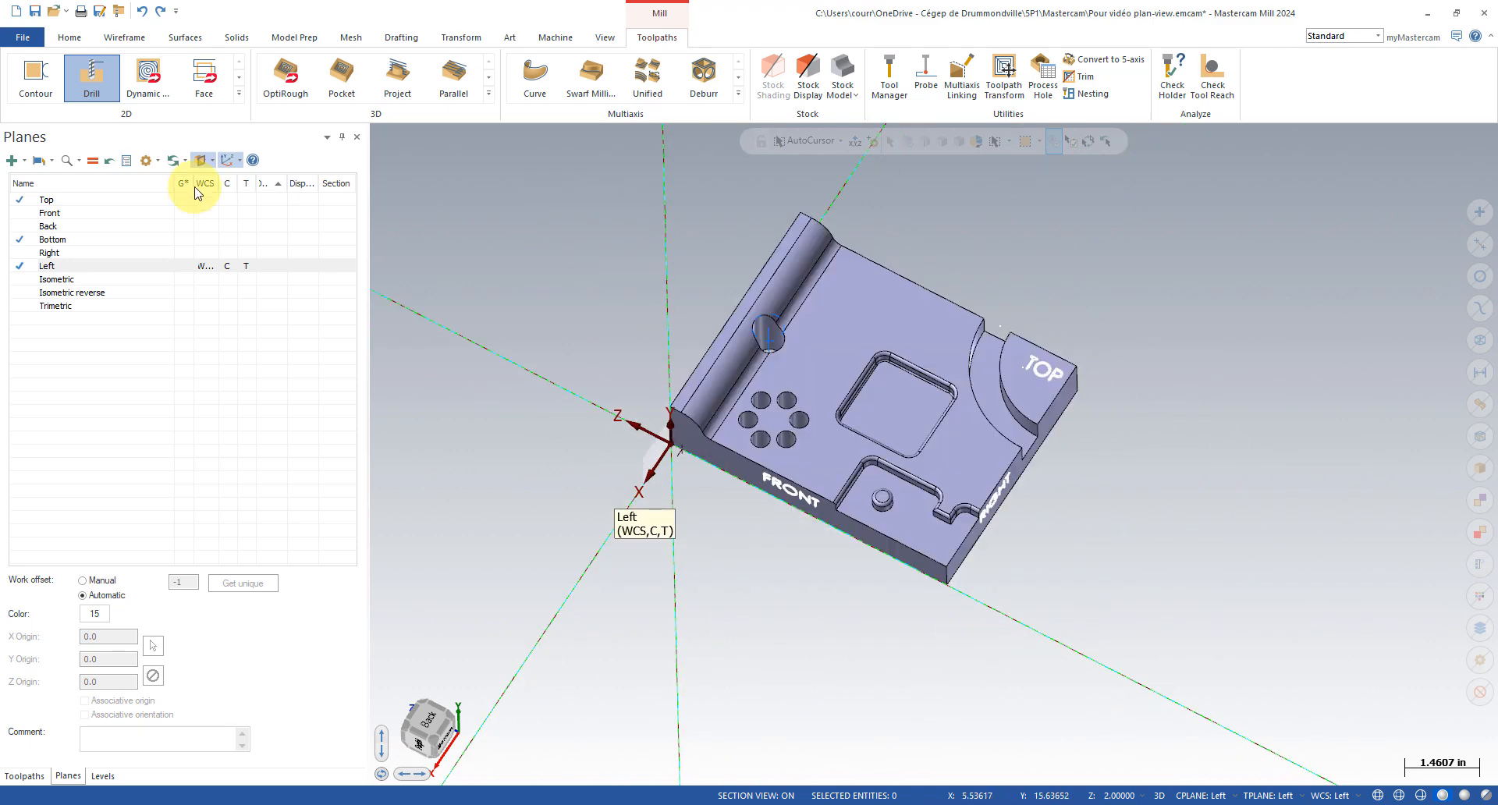
pyautogui.click(218, 199)
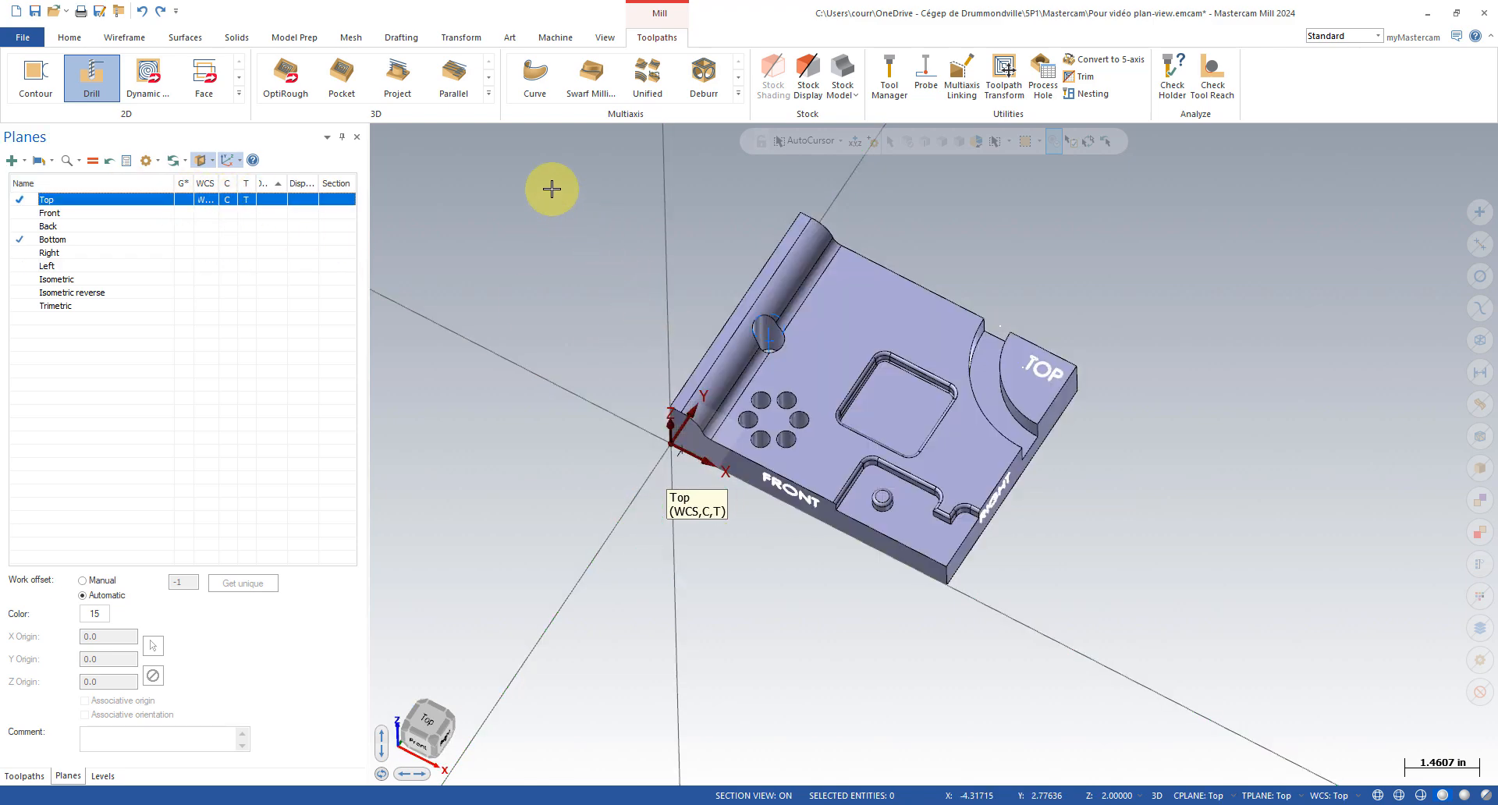
# - Rotate the whole block about the origin's X axis with Dynamic transform until its BACK side faces the Top plane
pyautogui.moveTo(552, 189); pyautogui.dragTo(1123, 605)
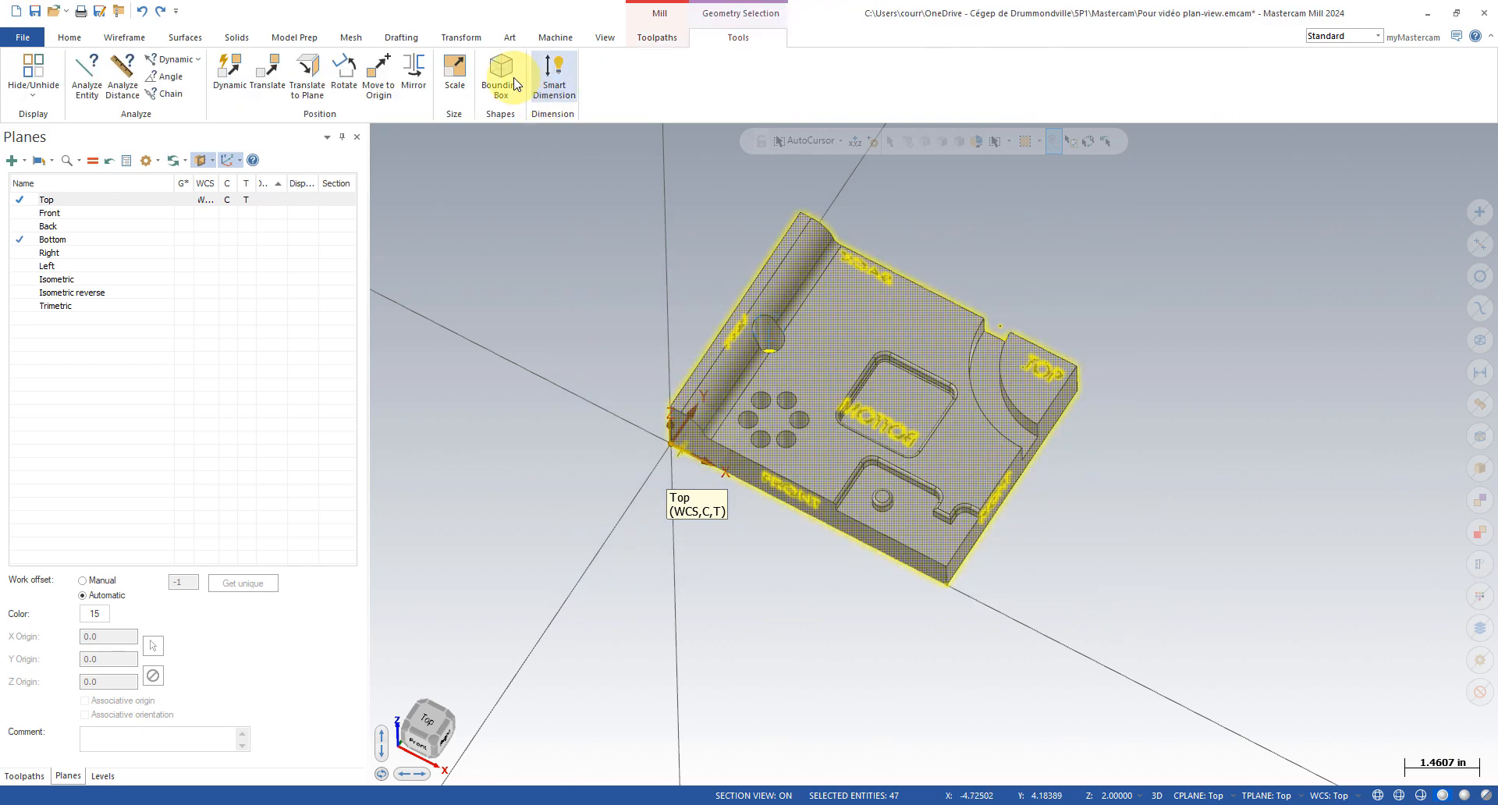
pyautogui.click(461, 37)
pyautogui.click(39, 70)
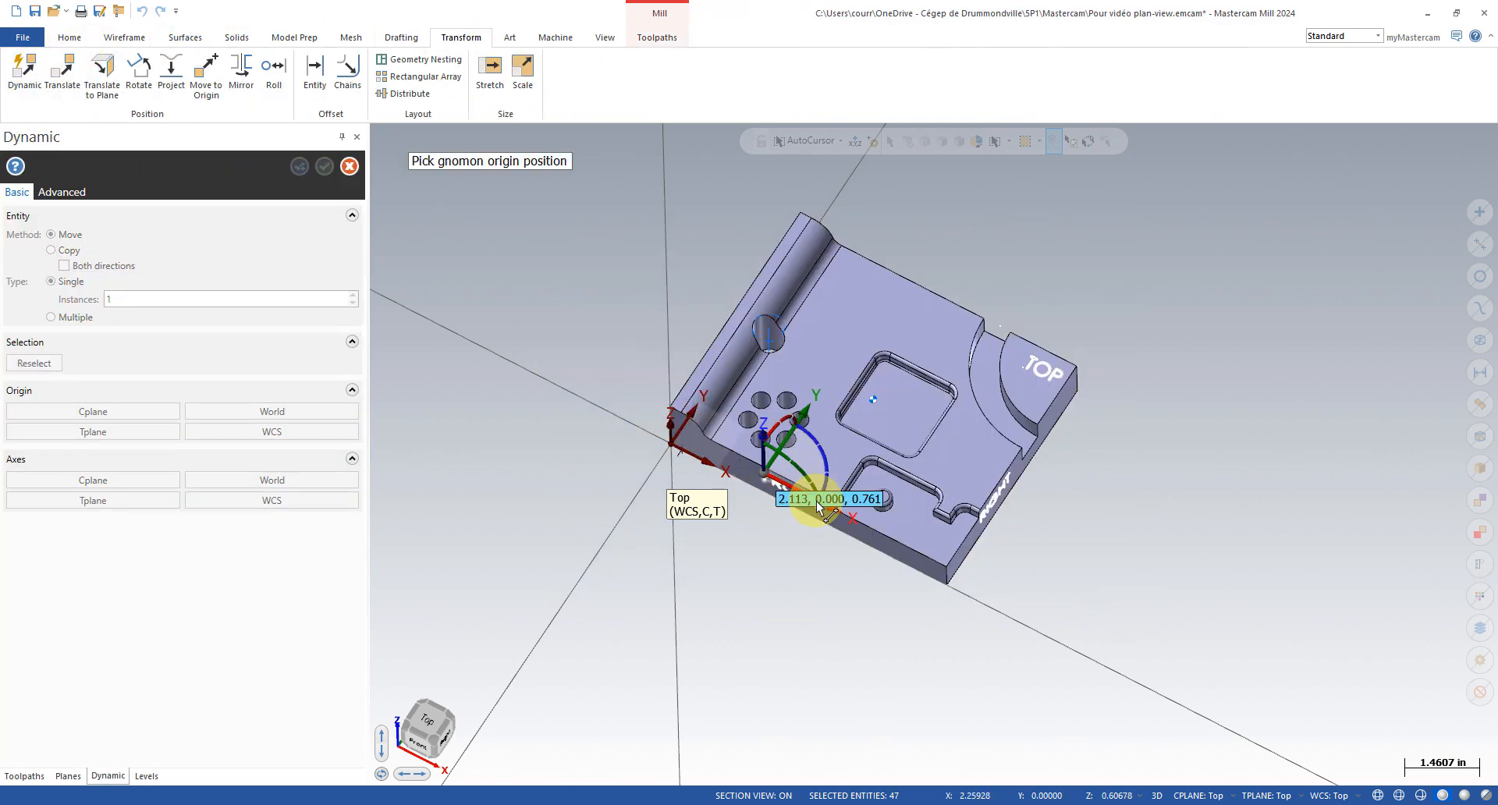
pyautogui.click(669, 446)
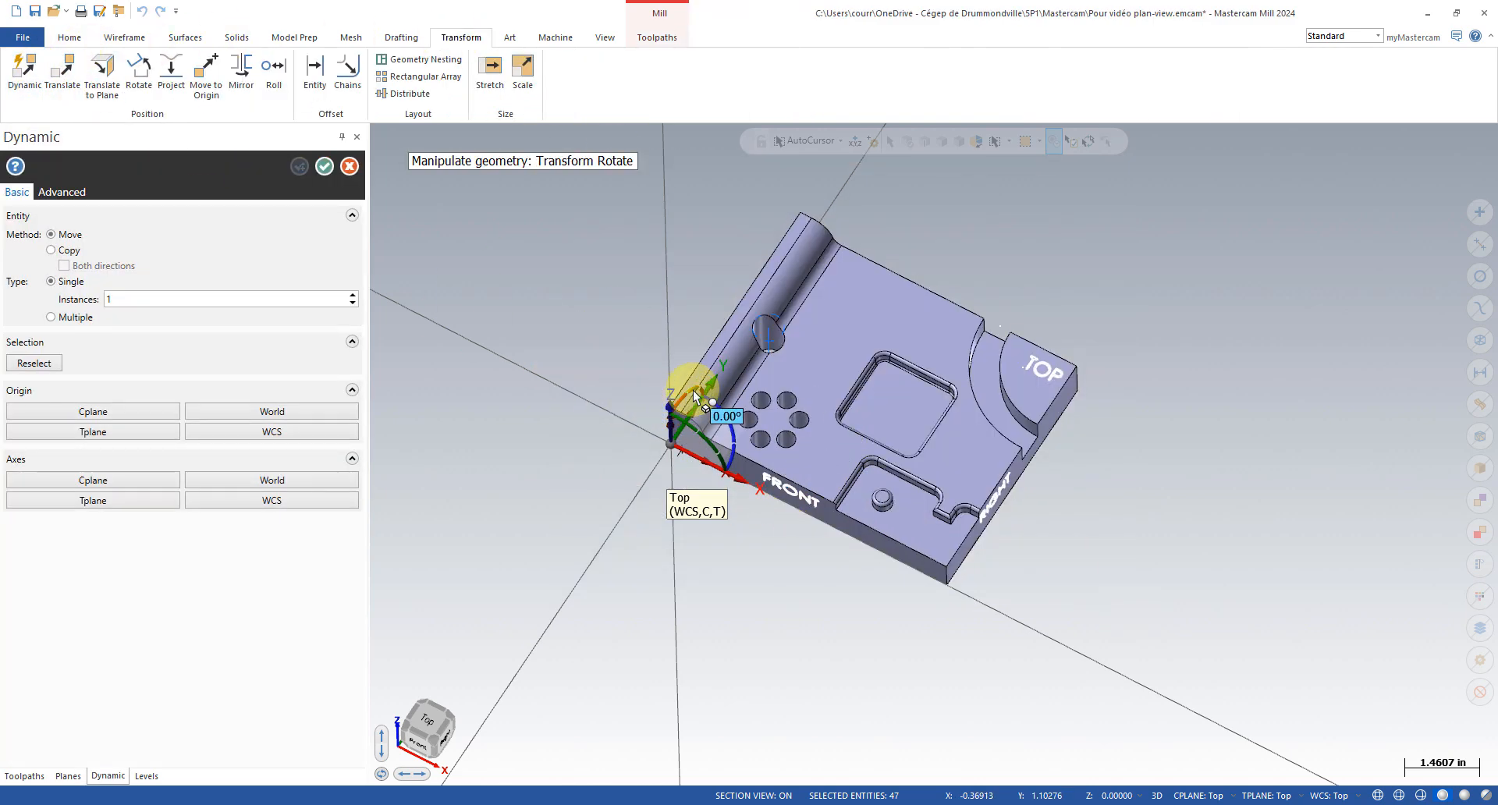
pyautogui.click(672, 426)
pyautogui.click(652, 451)
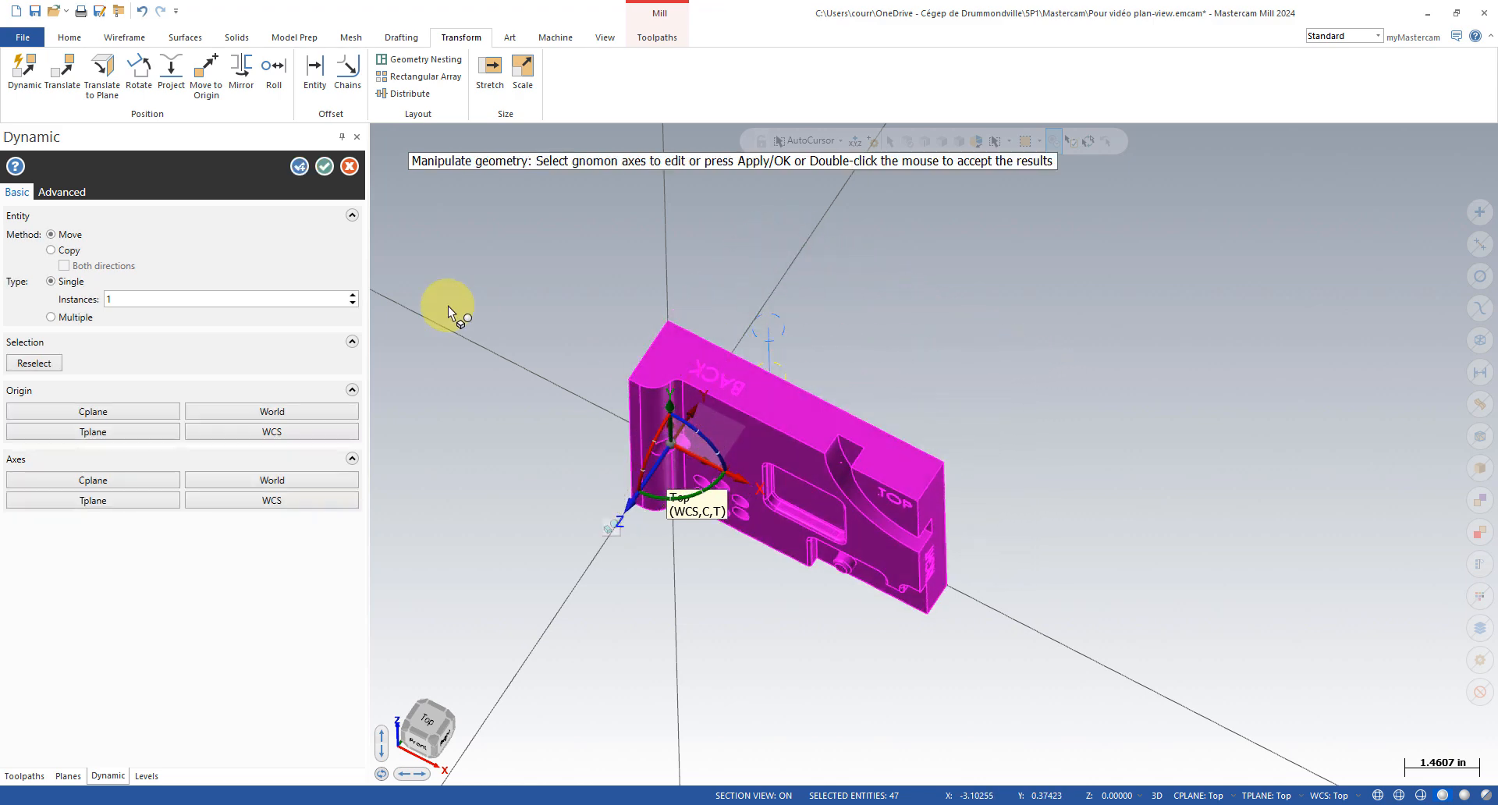
pyautogui.click(325, 166)
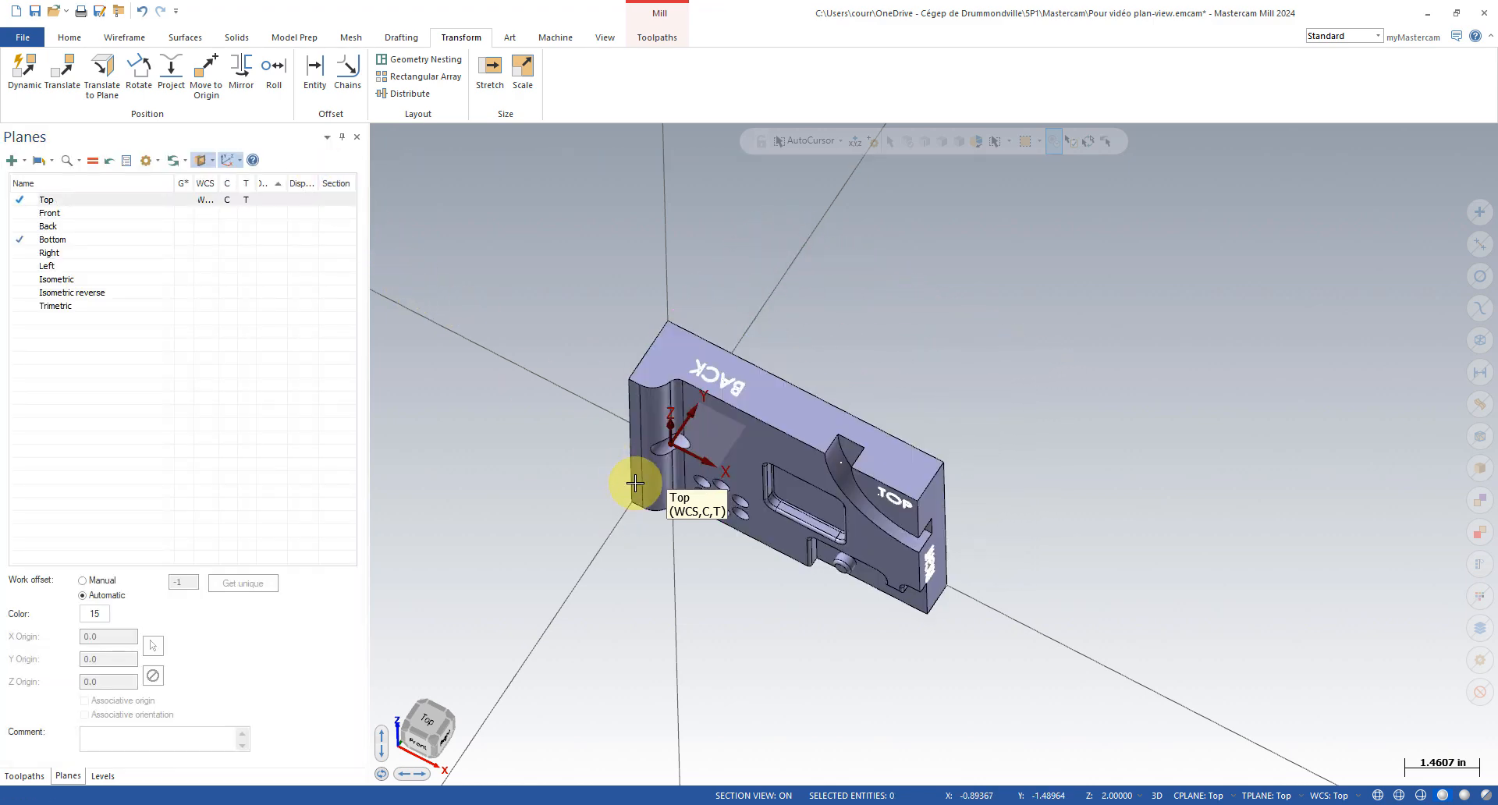
# - Check the rotated block's orientation in the Top view of the Top WCS
pyautogui.moveTo(664, 442); pyautogui.dragTo(583, 620, button='middle')
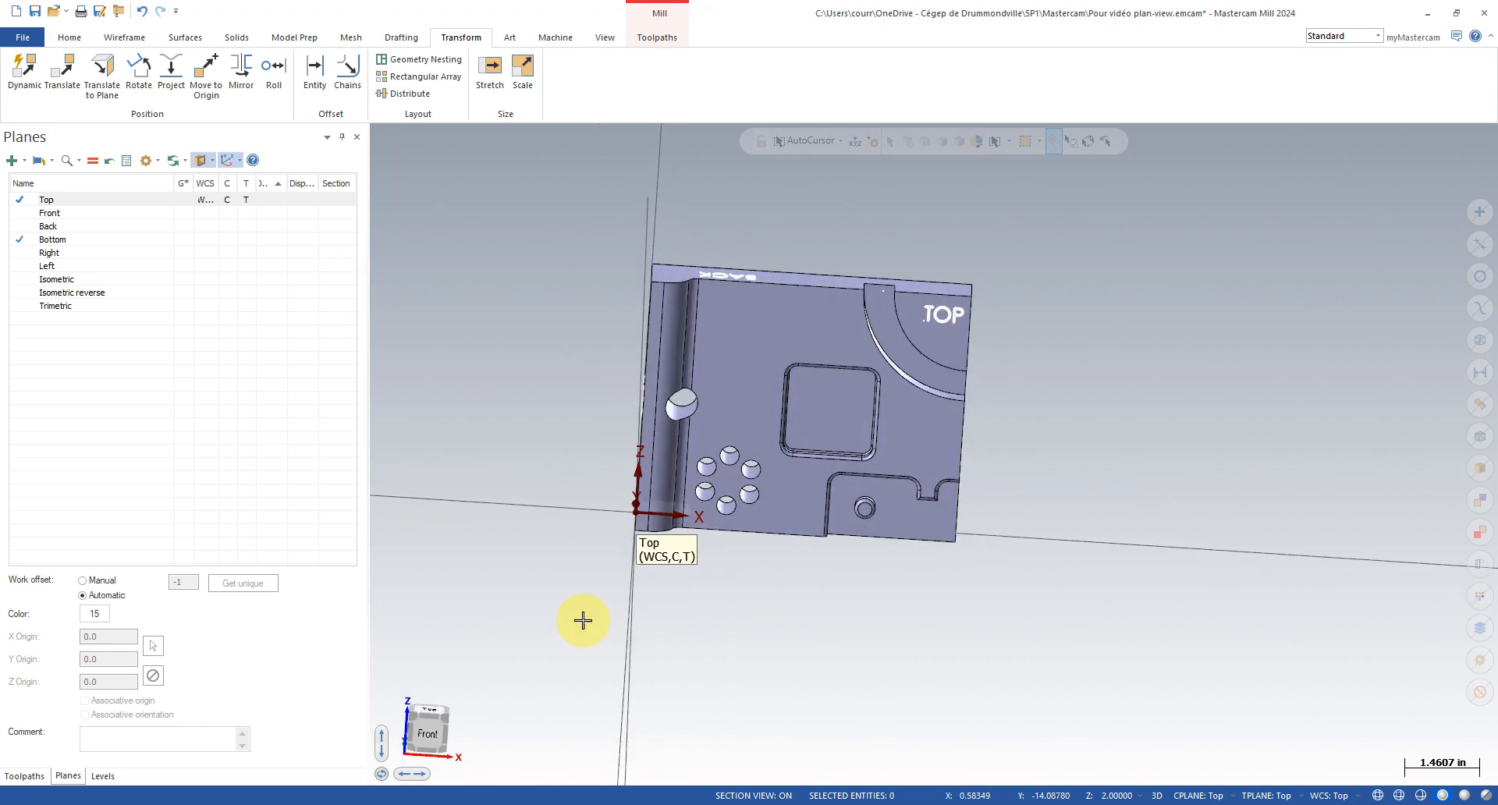
pyautogui.moveTo(430, 703)
pyautogui.mouseDown()
pyautogui.moveTo(488, 739)
pyautogui.moveTo(416, 722)
pyautogui.mouseUp()
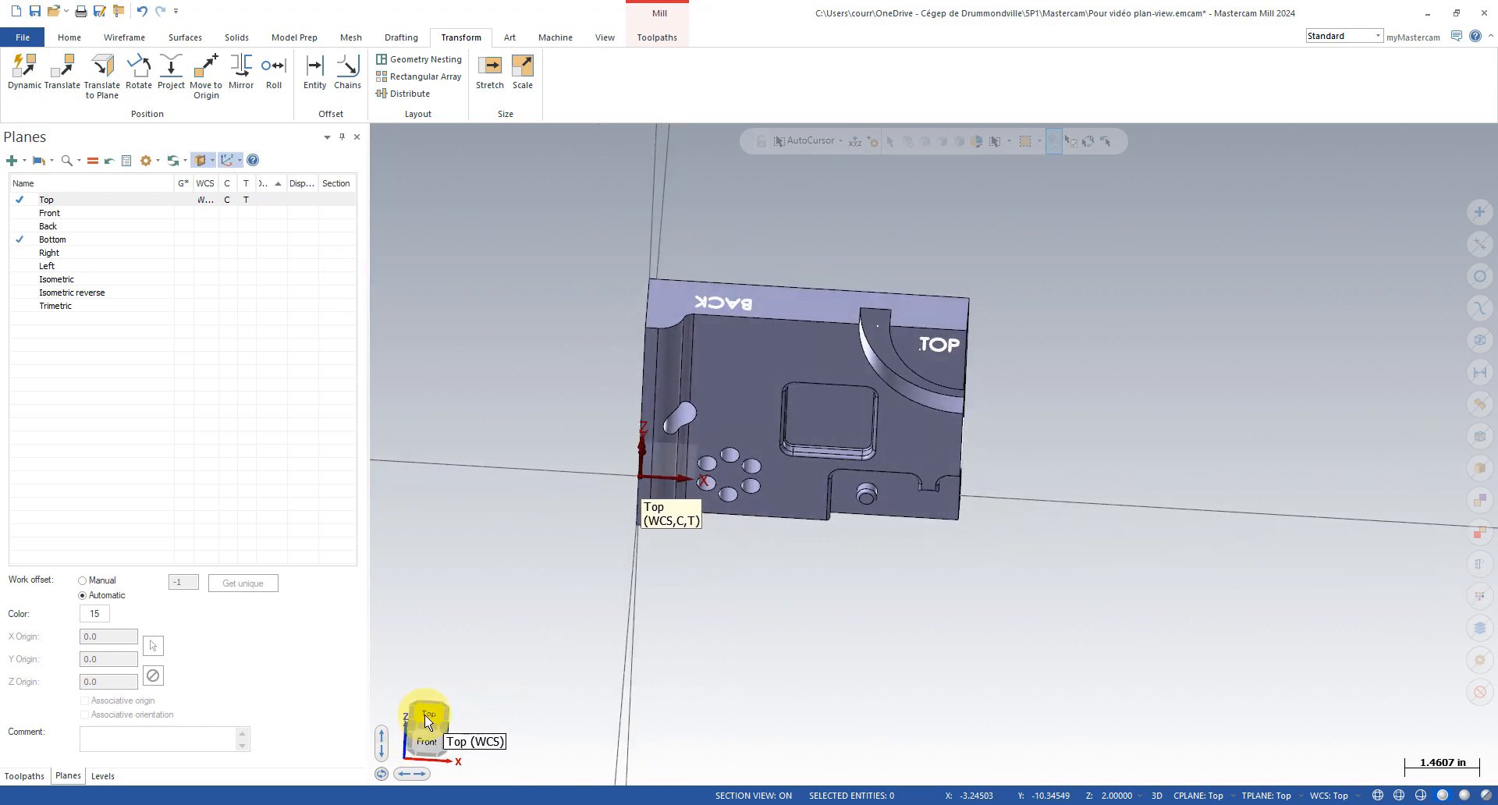
pyautogui.click(426, 721)
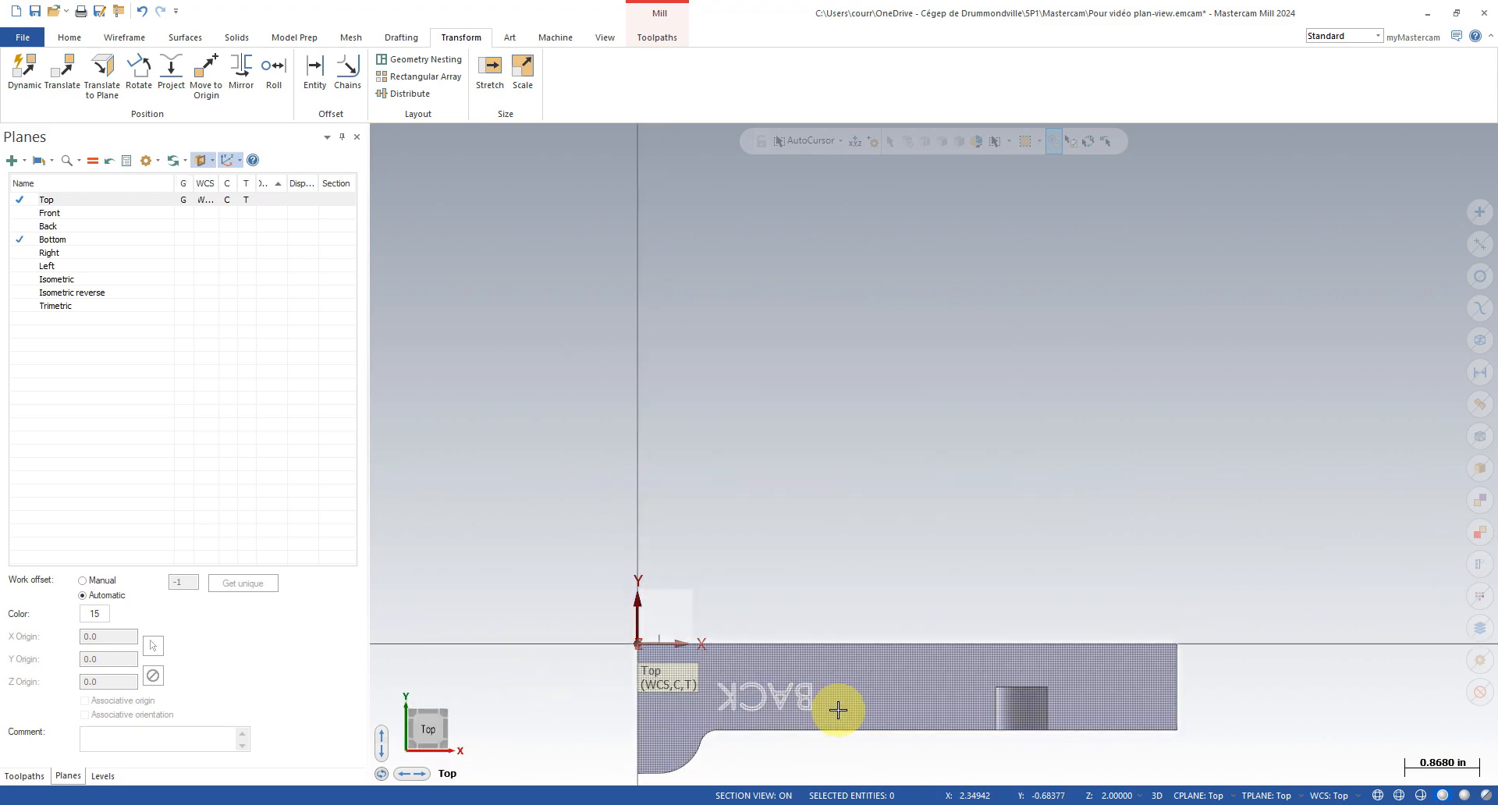
# - Set the Front view and make the Front plane the active WCS, construction plane and tool plane
pyautogui.moveTo(831, 736); pyautogui.dragTo(822, 569, button='middle')
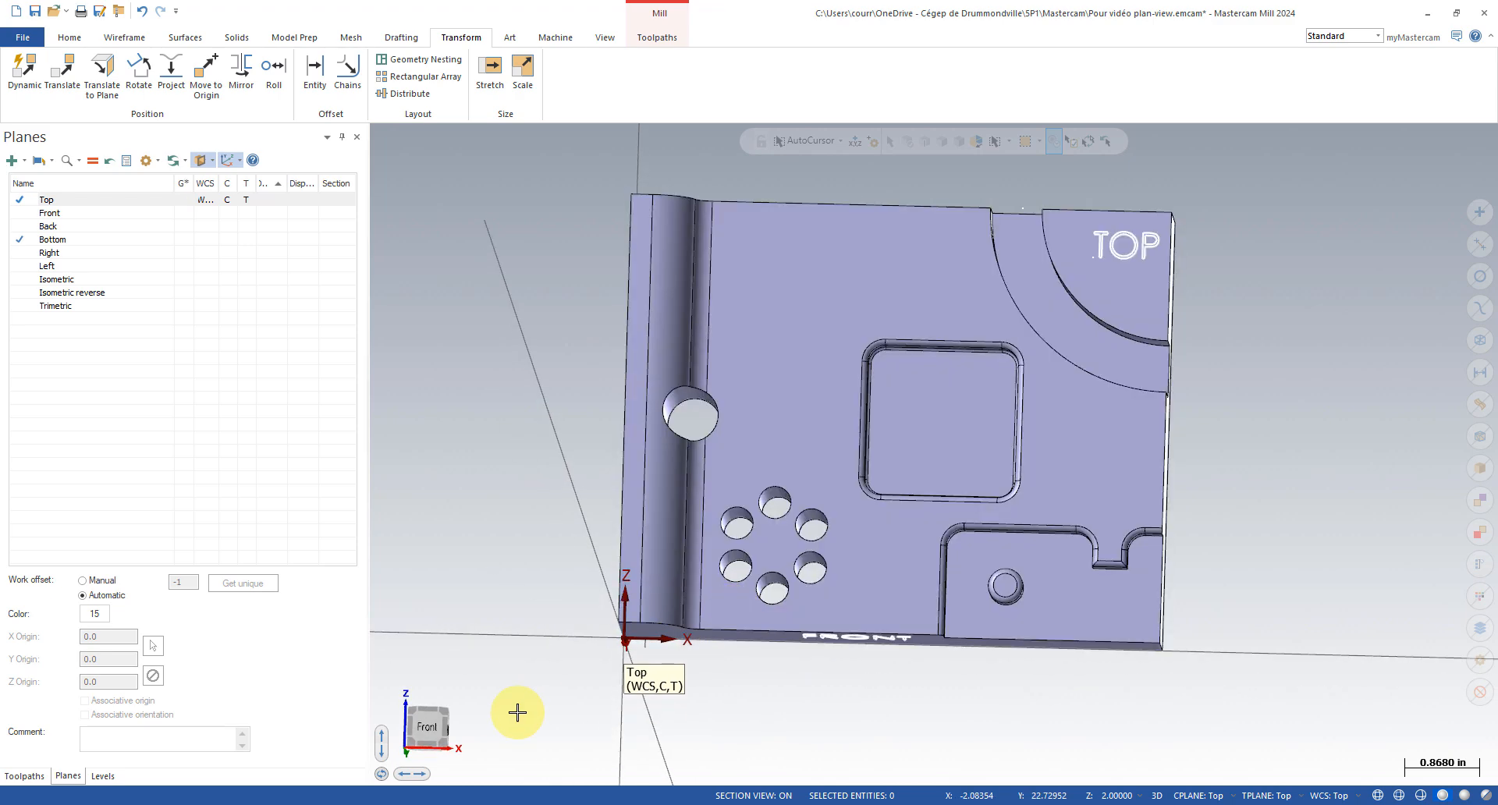
pyautogui.click(427, 733)
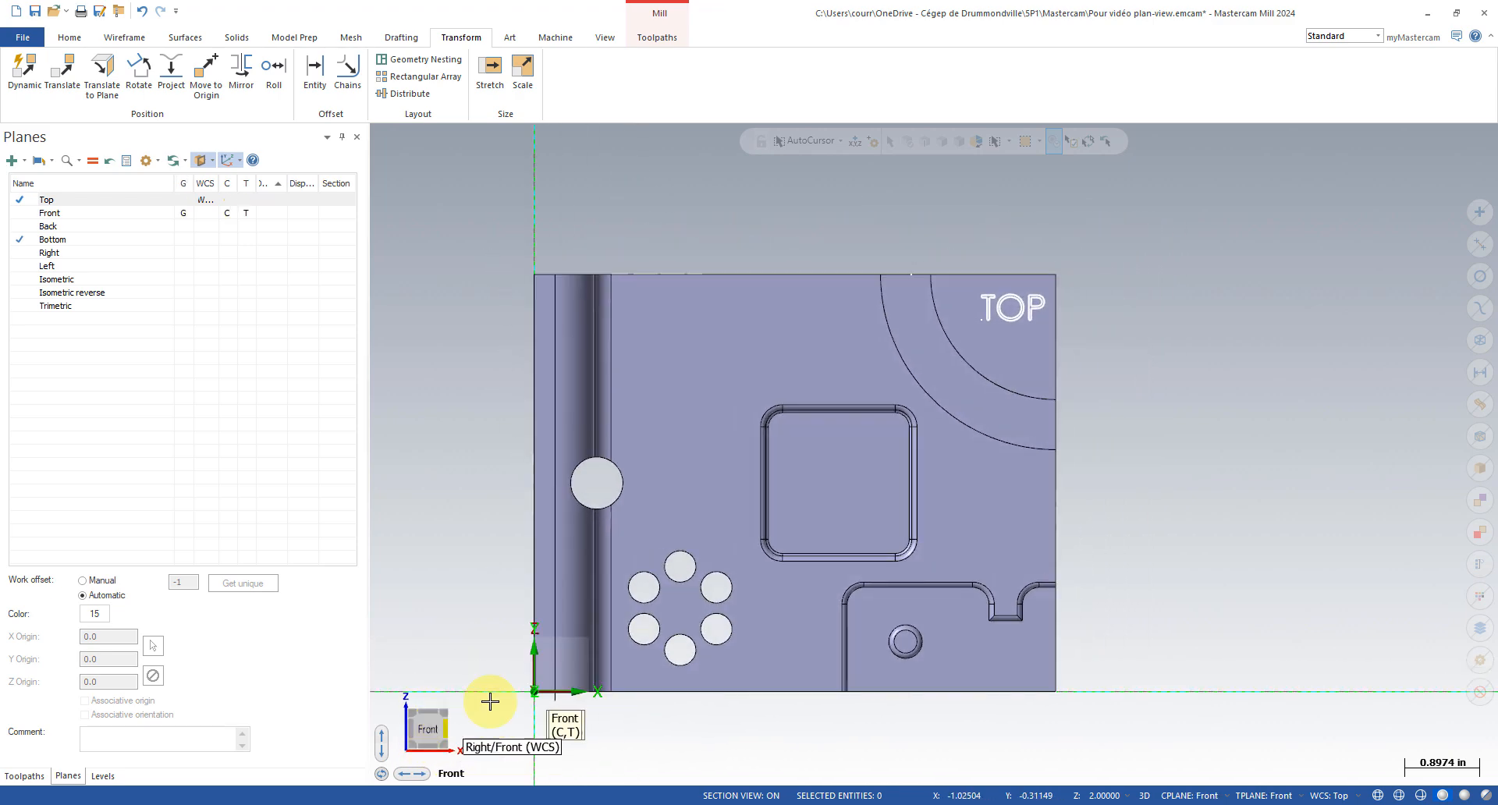
pyautogui.click(205, 213)
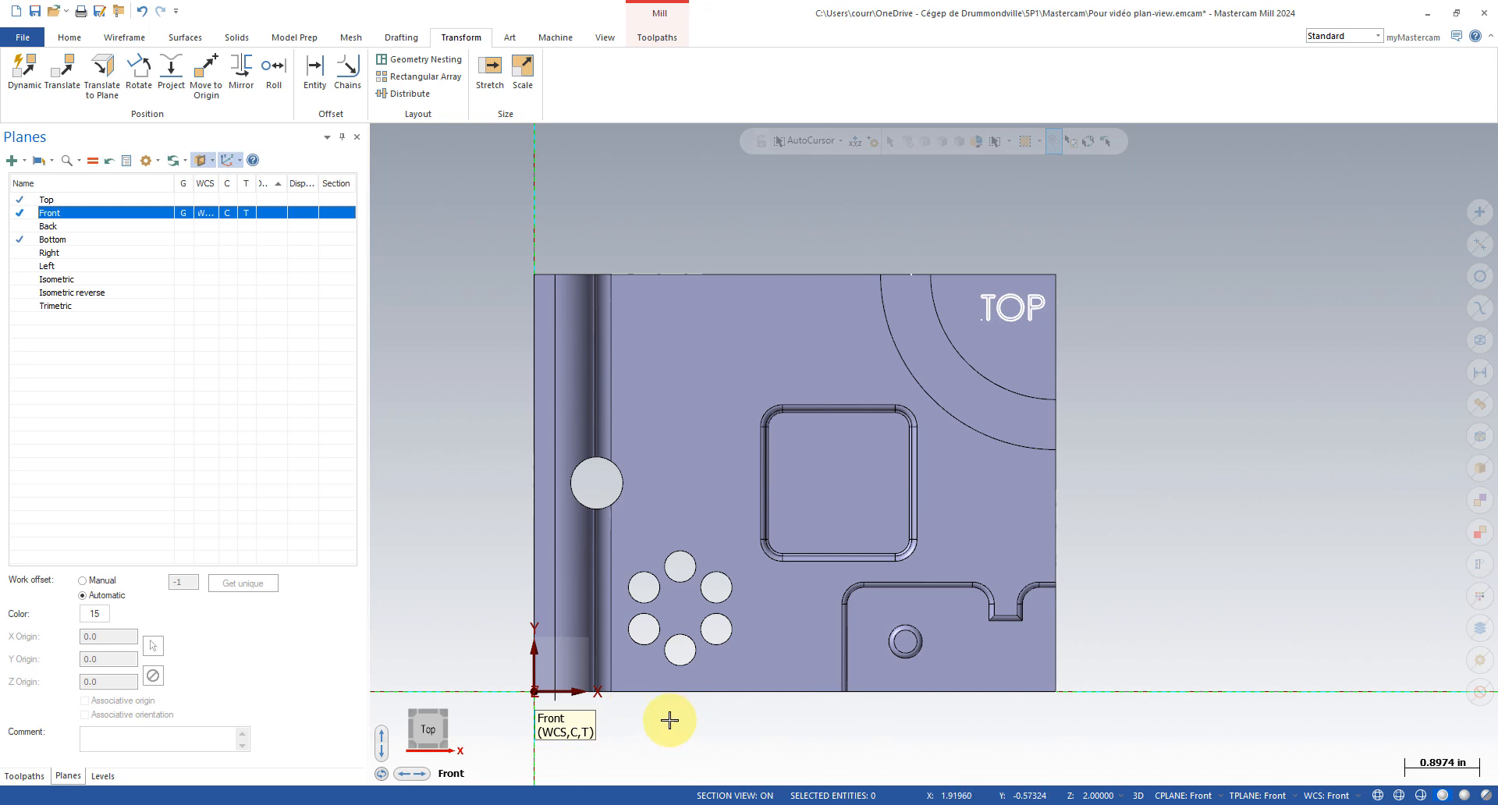
# - Undo the last block rotation and make the Top plane the active WCS, construction plane and tool plane
pyautogui.hotkey('ctrl', 'z')
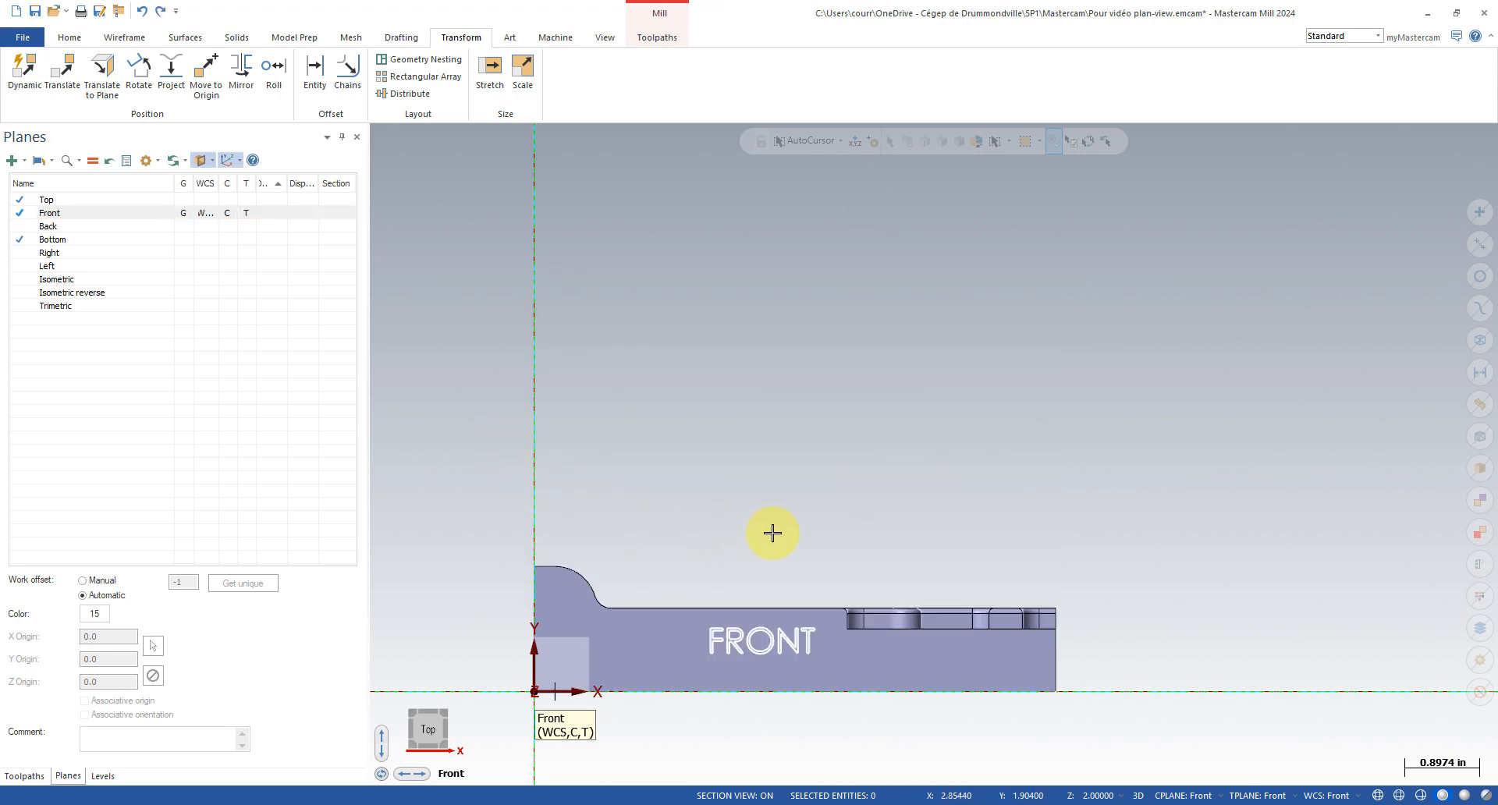
pyautogui.moveTo(772, 533); pyautogui.dragTo(366, 325, button='middle')
pyautogui.click(213, 199)
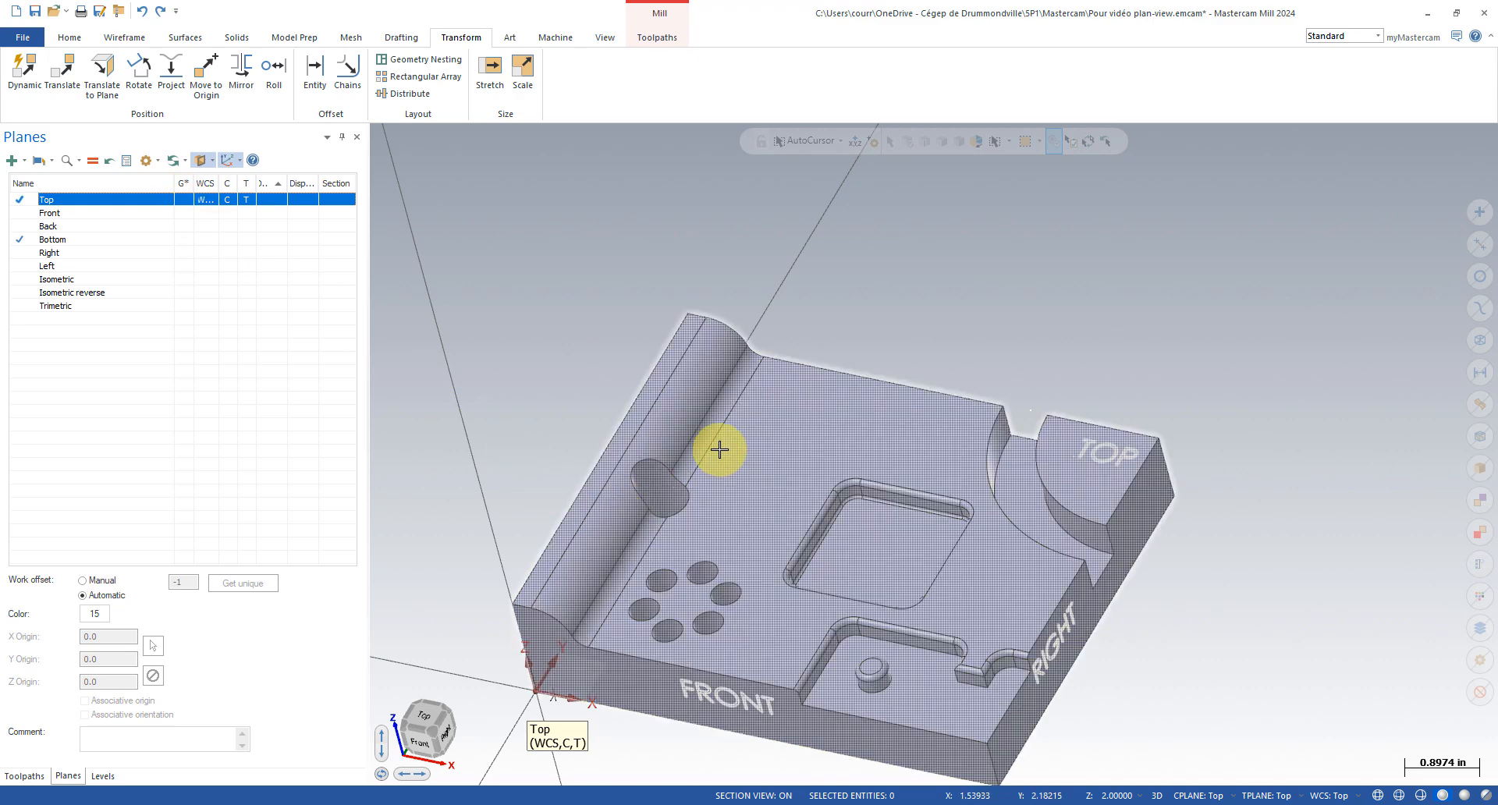
pyautogui.scroll(-5, 730, 456)
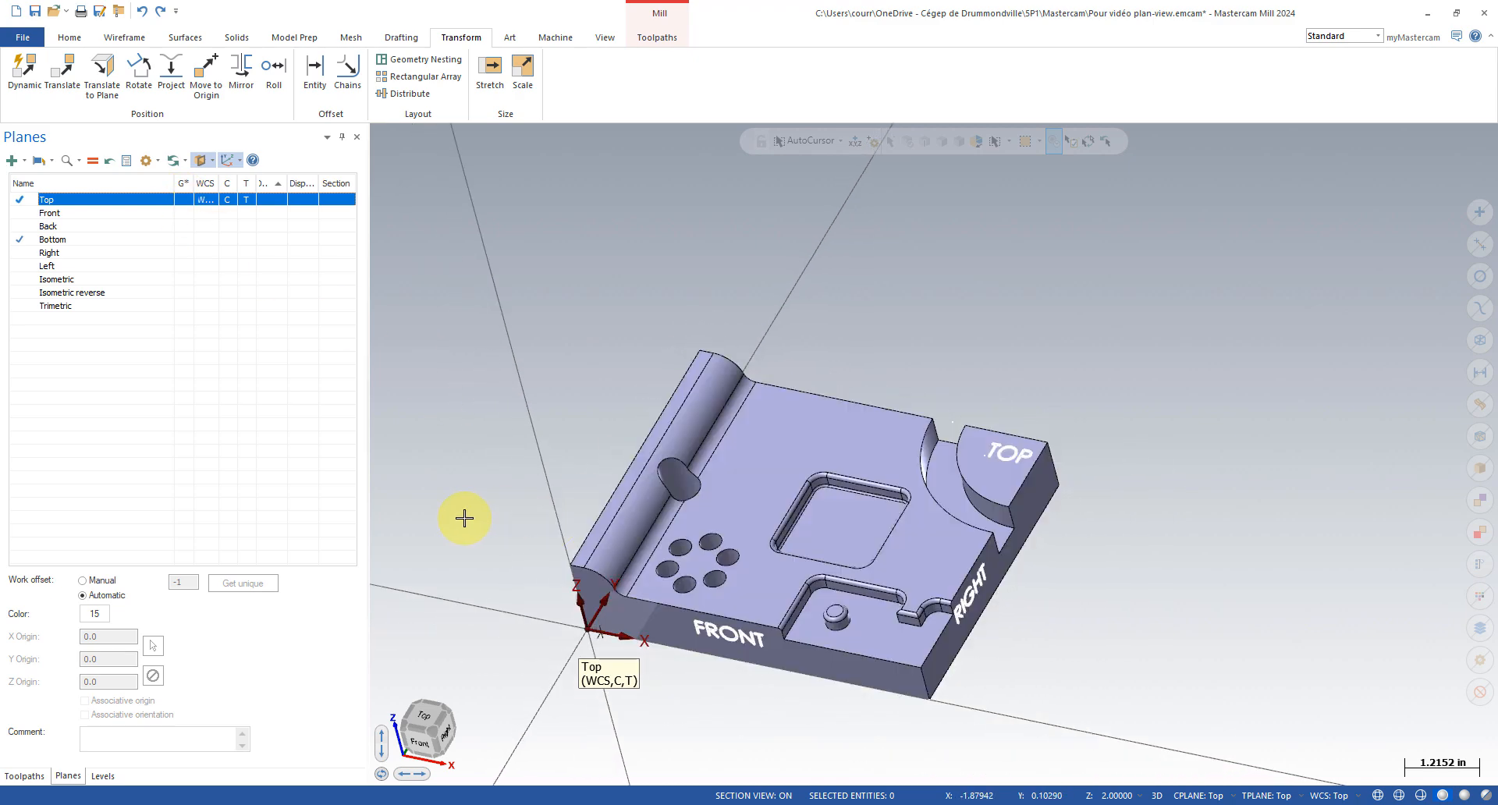
pyautogui.moveTo(739, 607); pyautogui.dragTo(770, 661, button='middle')
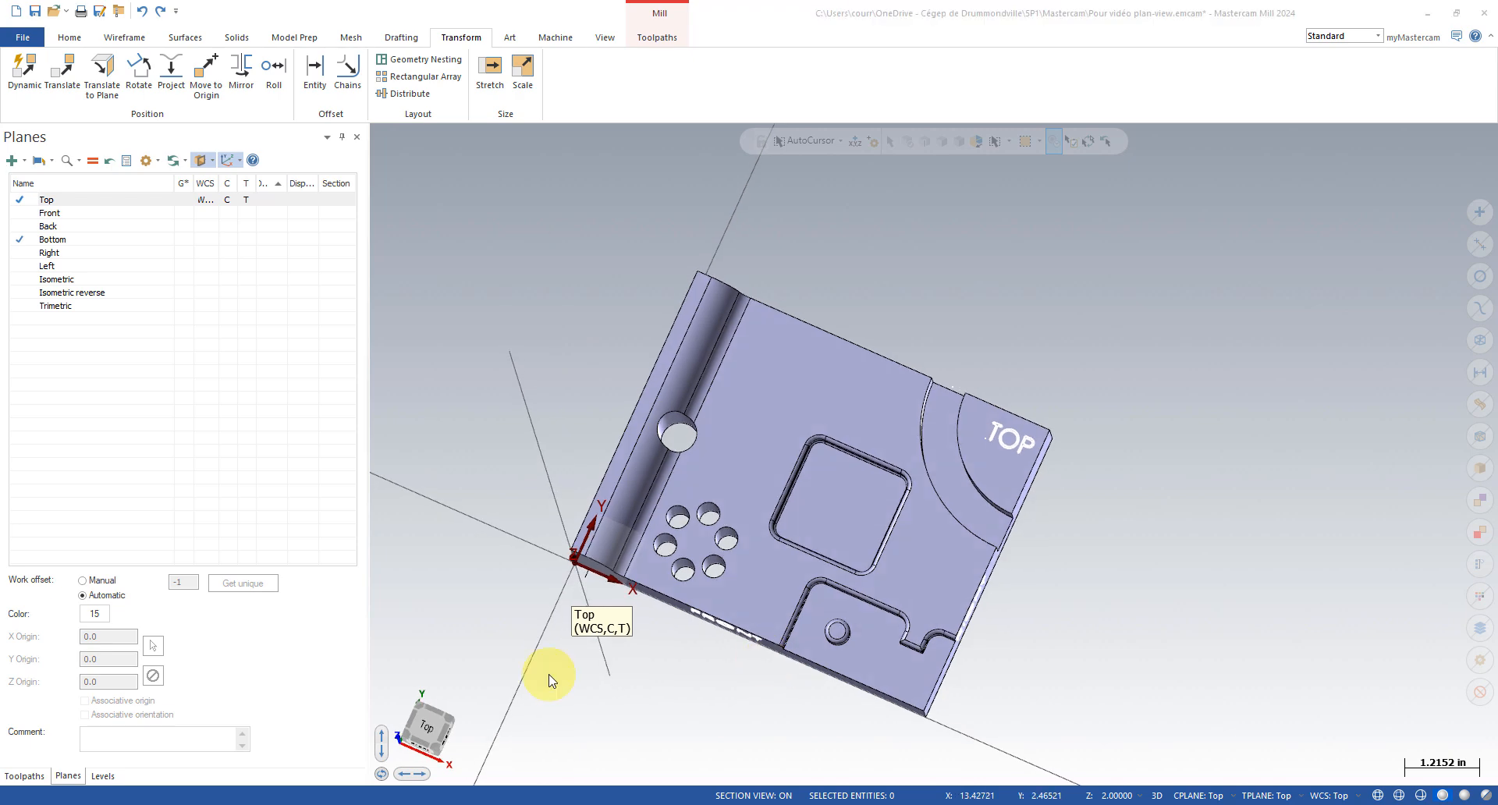
pyautogui.moveTo(545, 682); pyautogui.dragTo(536, 644, button='middle')
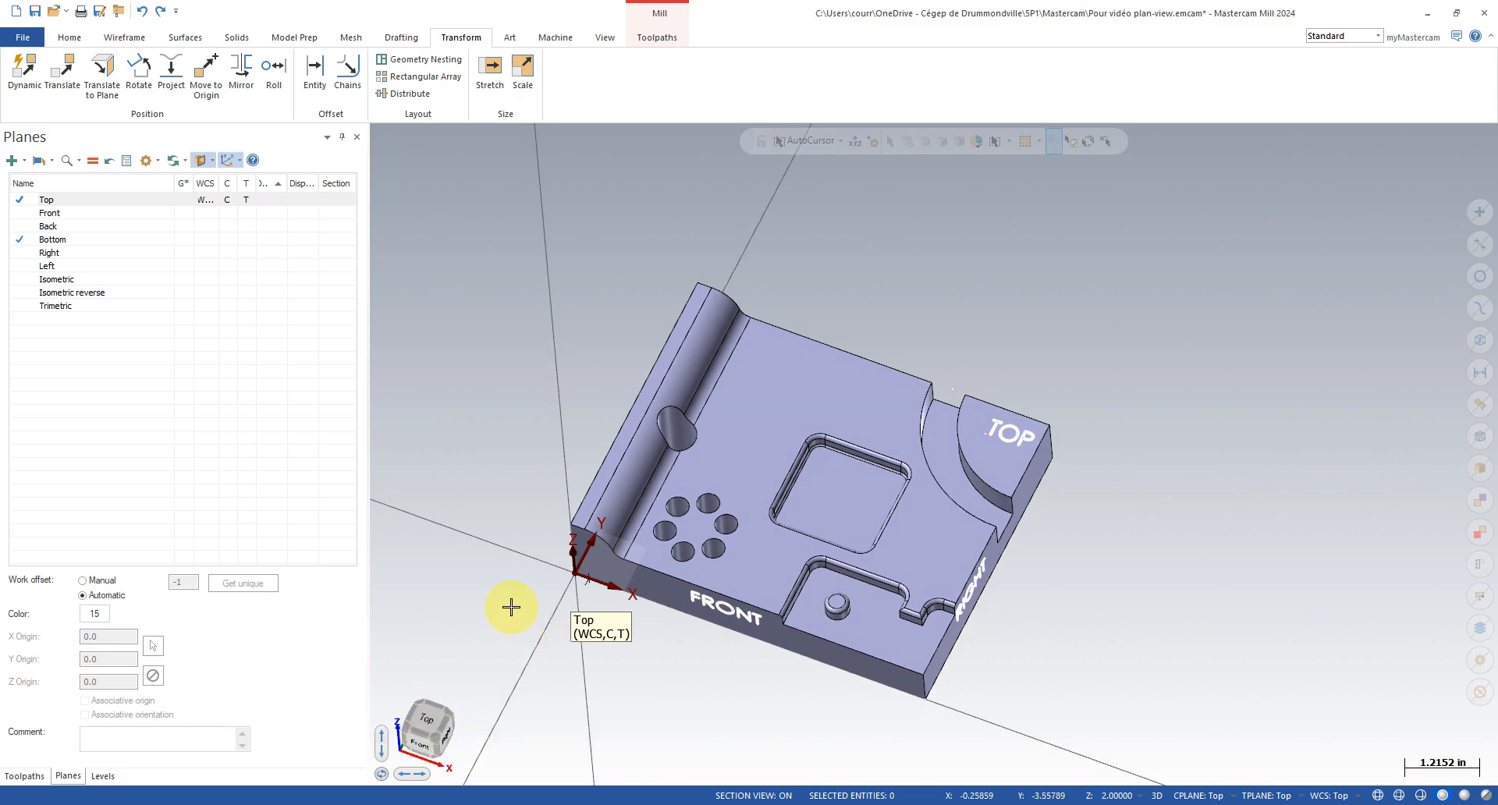
# - Make the Back plane the active WCS, construction plane and tool plane, and set that WCS's Top view onto the block's BACK side
pyautogui.click(202, 226)
pyautogui.click(229, 226)
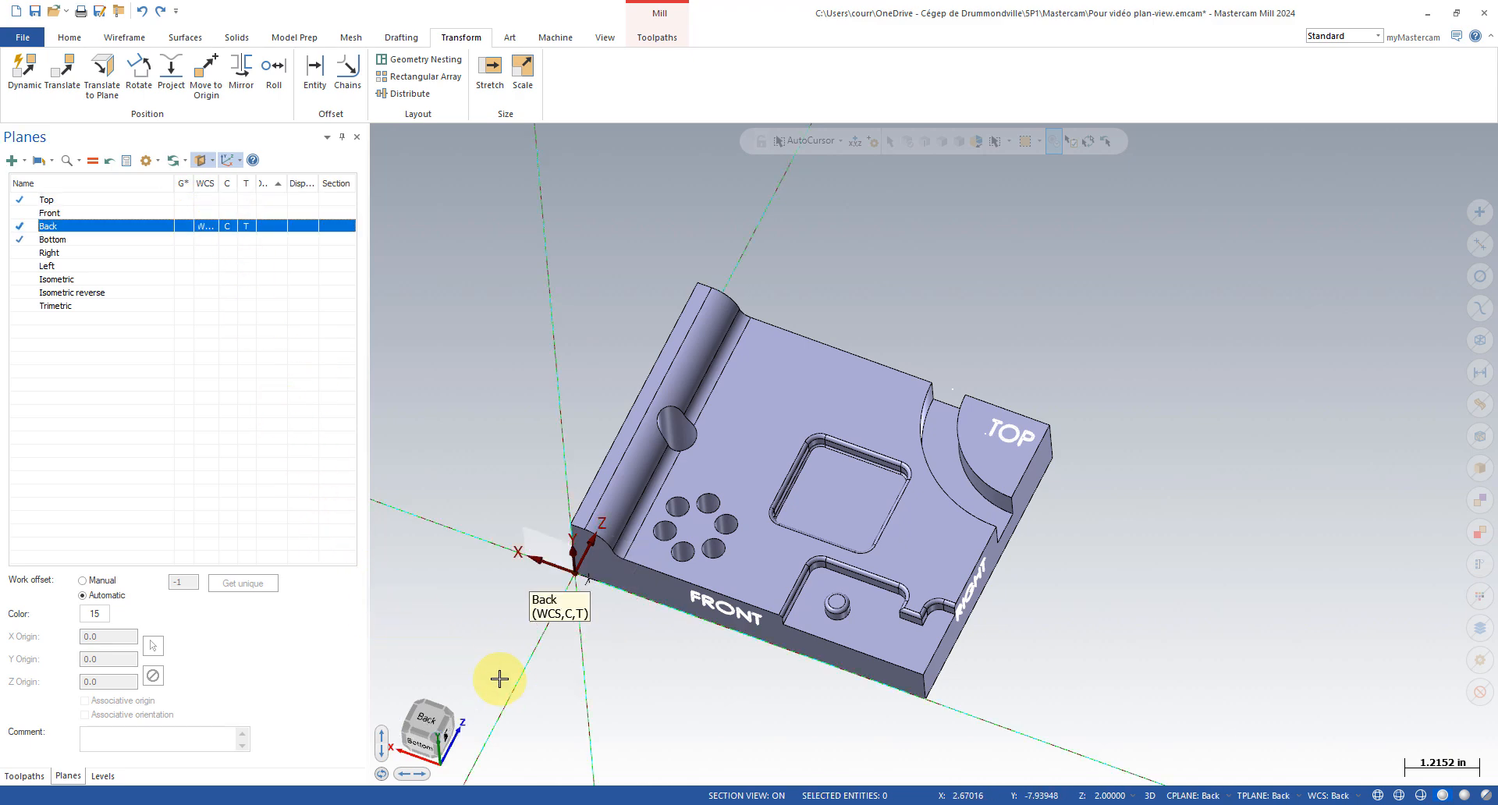
pyautogui.moveTo(497, 620); pyautogui.dragTo(436, 721, button='middle')
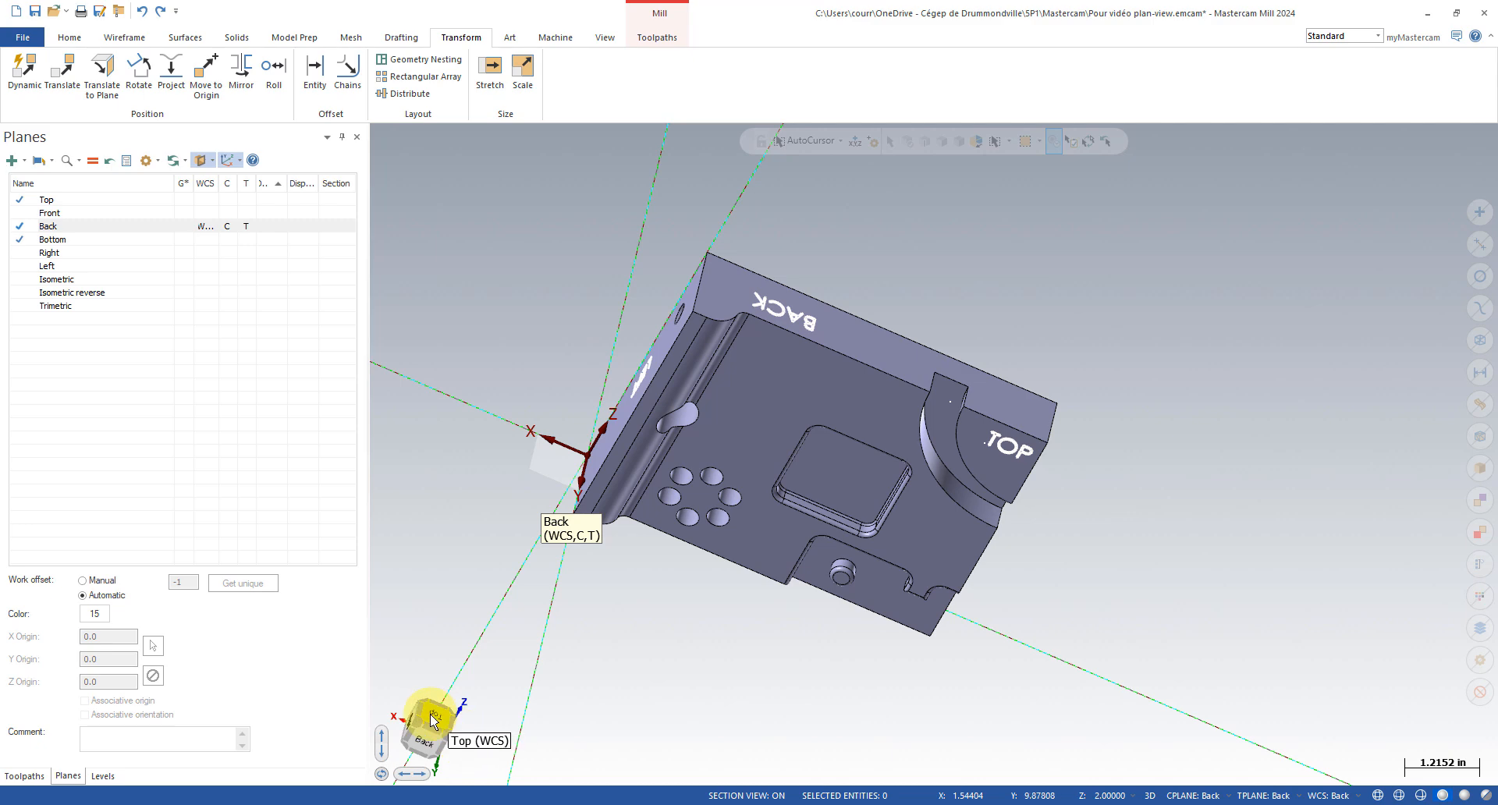
pyautogui.click(434, 720)
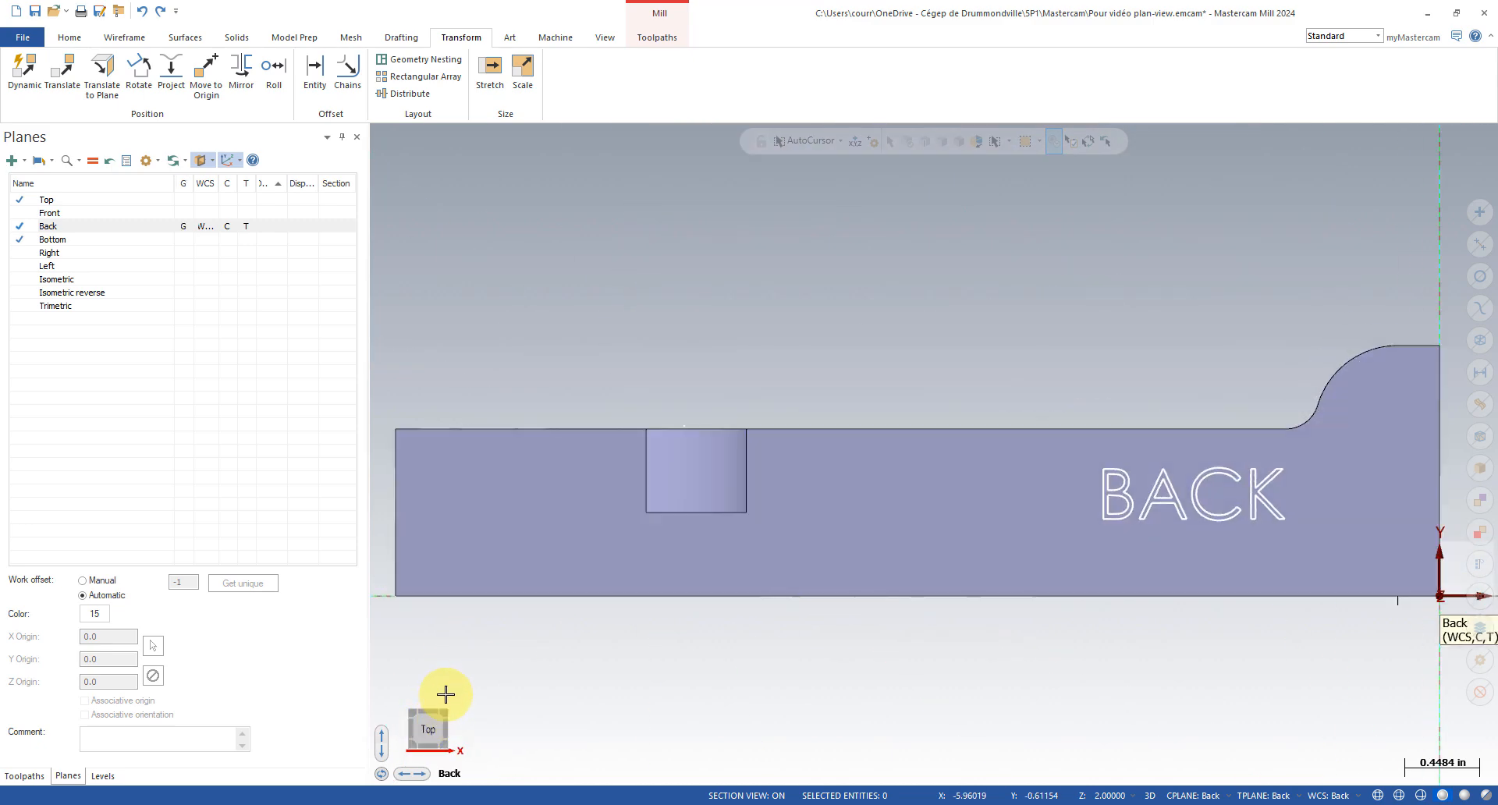
pyautogui.scroll(-3, 1342, 609)
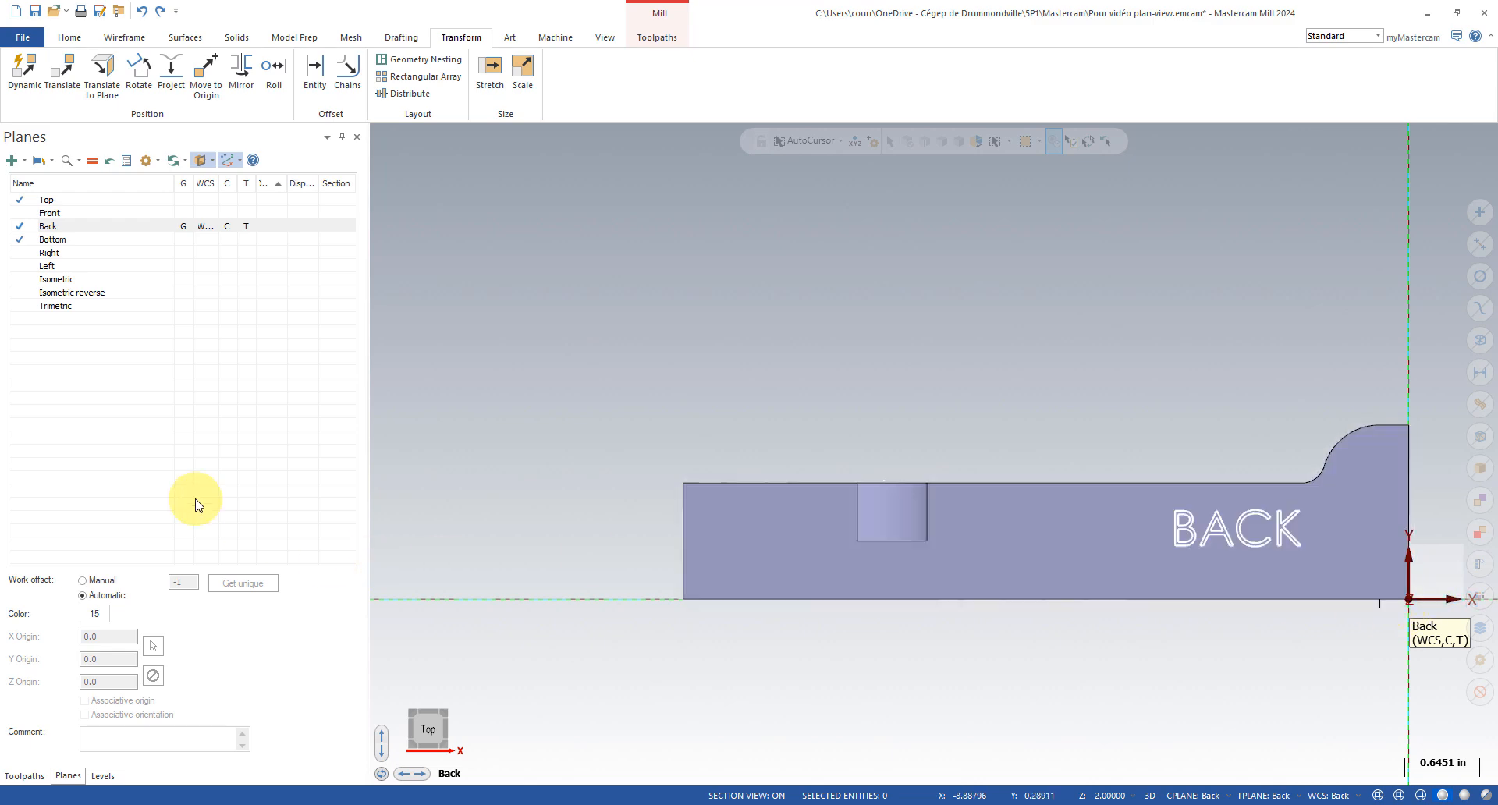
pyautogui.click(431, 718)
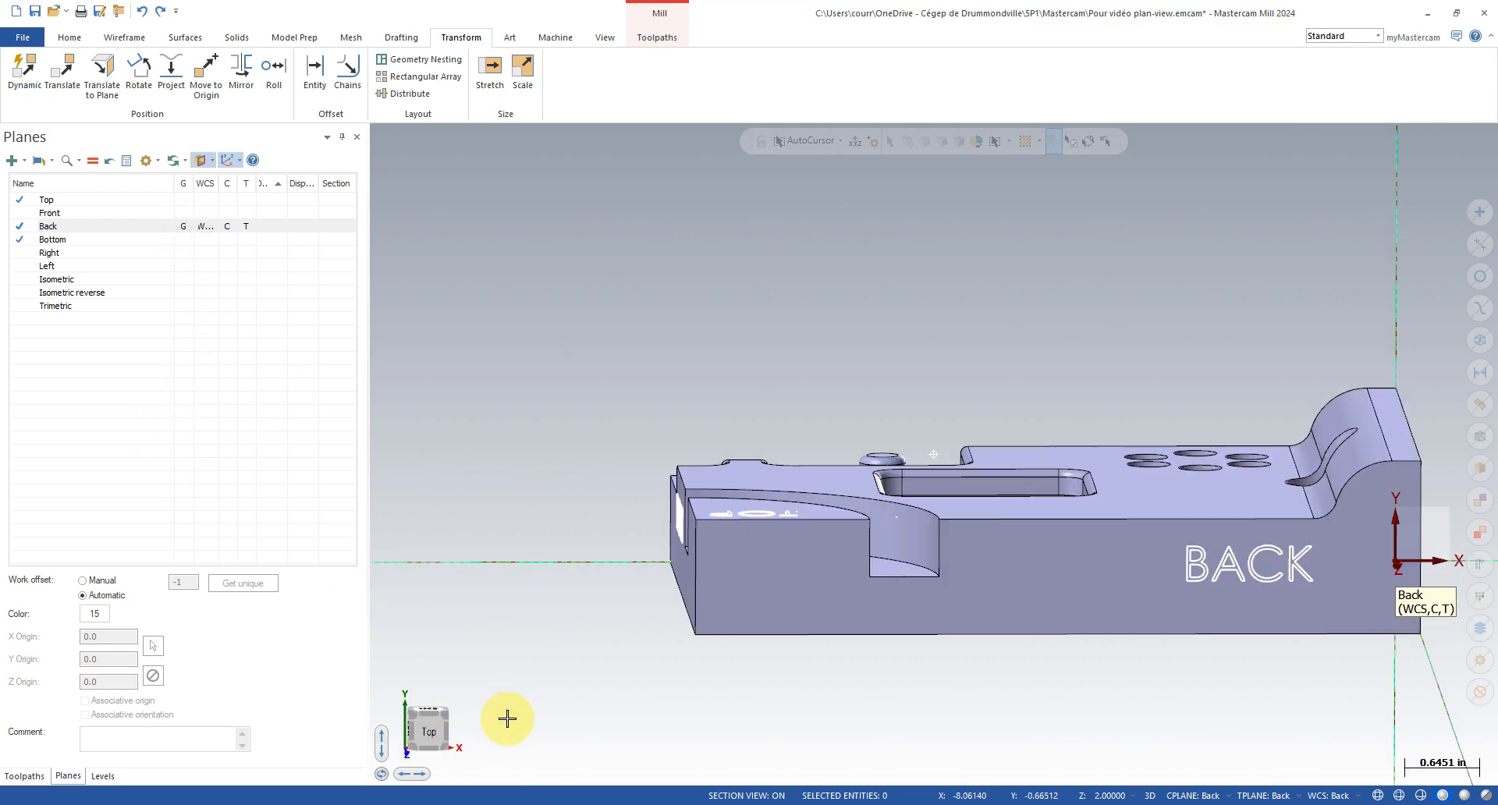
# - Check which WCS and tool plane the Drill/Counterbore operation uses
pyautogui.click(250, 225)
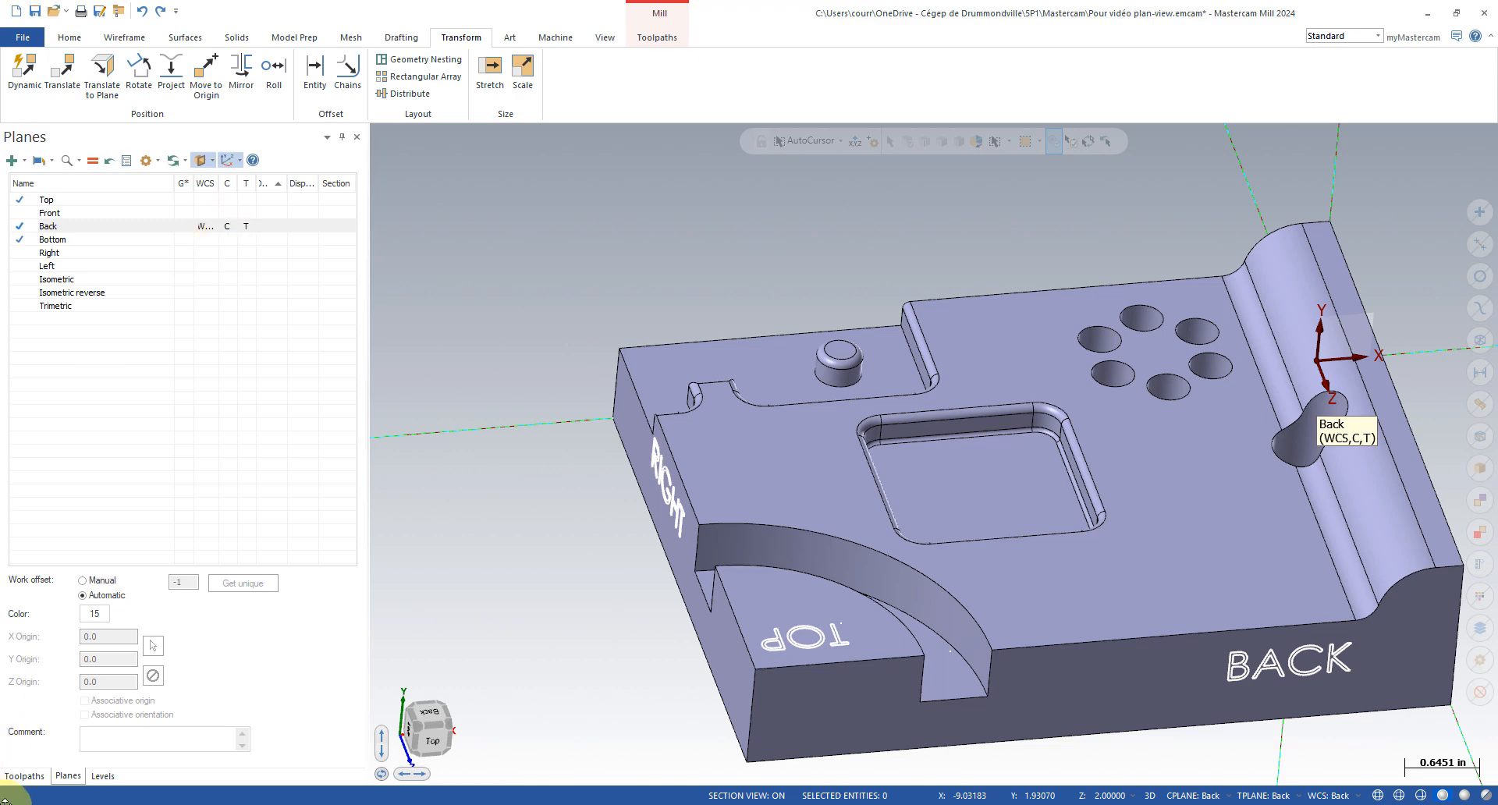
pyautogui.click(27, 781)
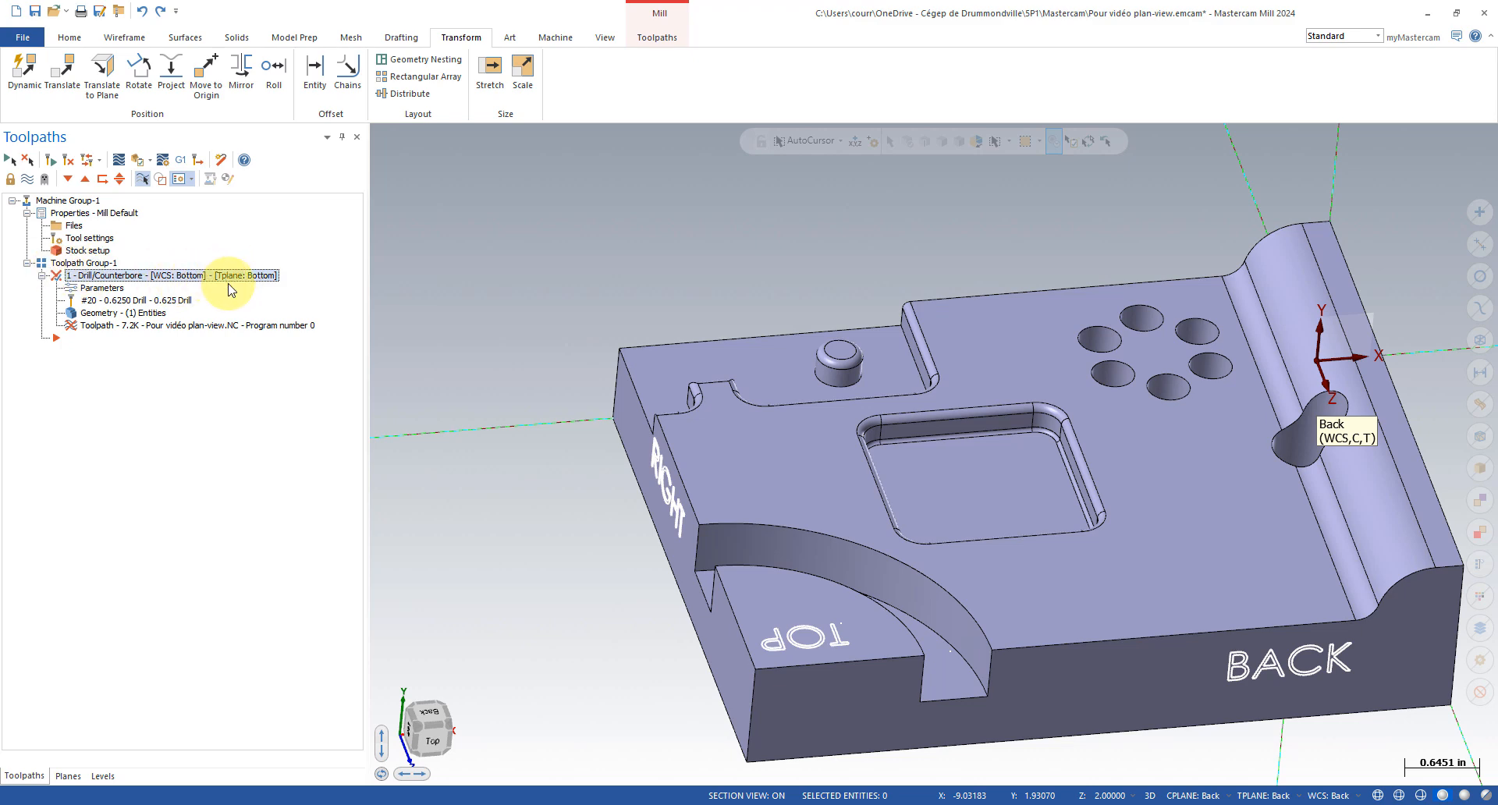
pyautogui.click(74, 780)
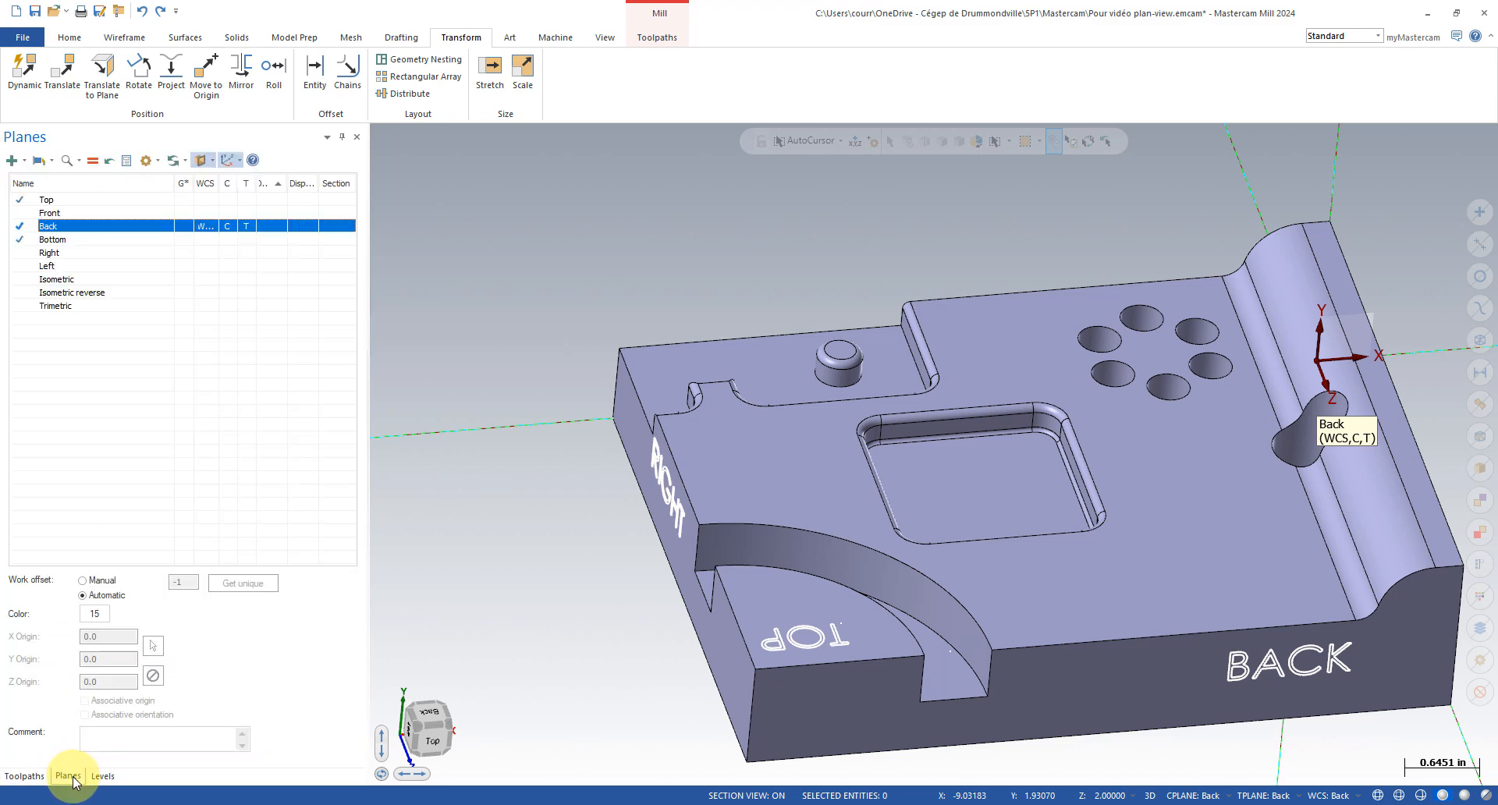
# - Return to the Top view with the Top plane as active WCS, construction plane and tool plane
pyautogui.click(204, 200)
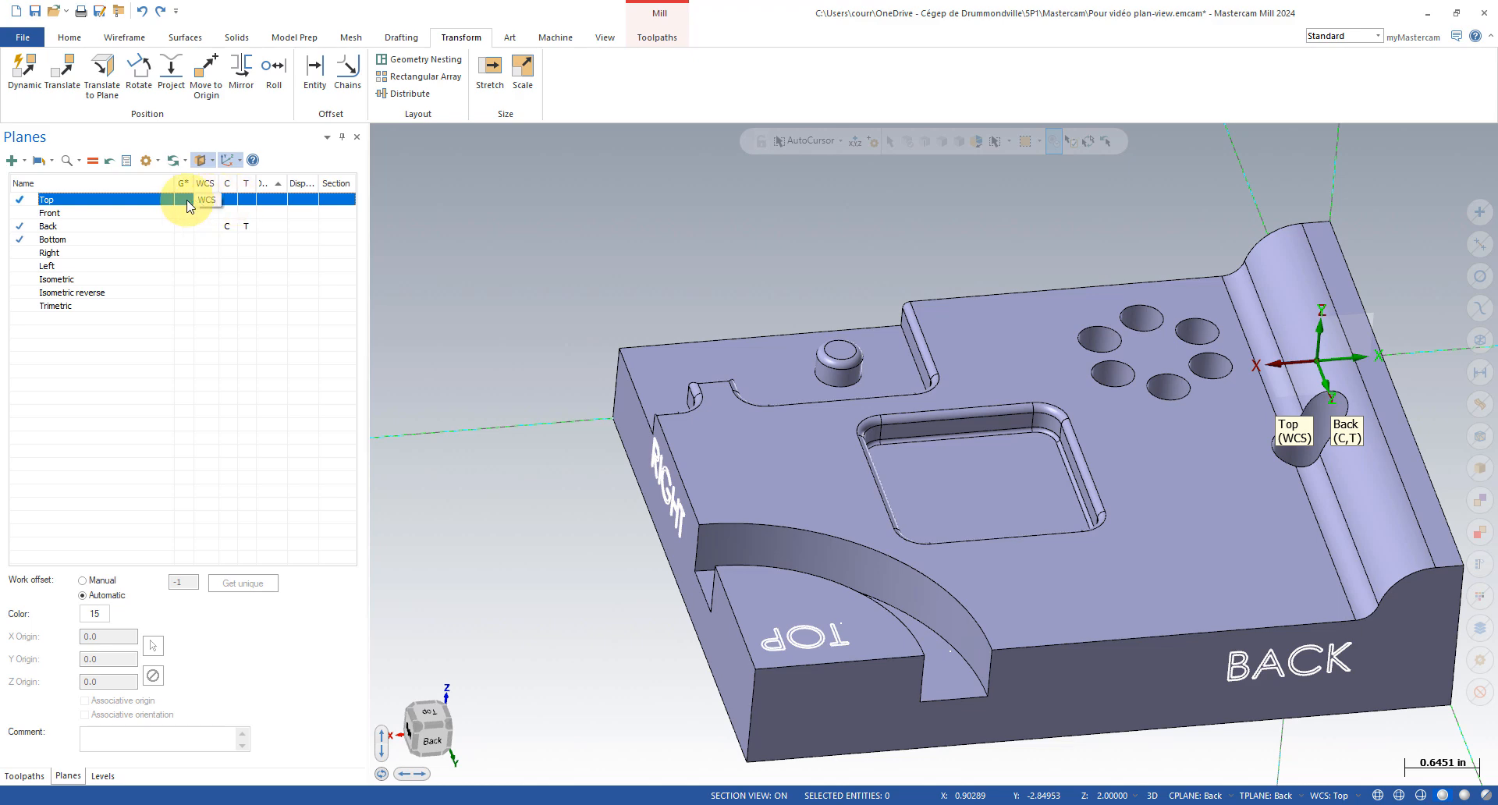
pyautogui.click(187, 201)
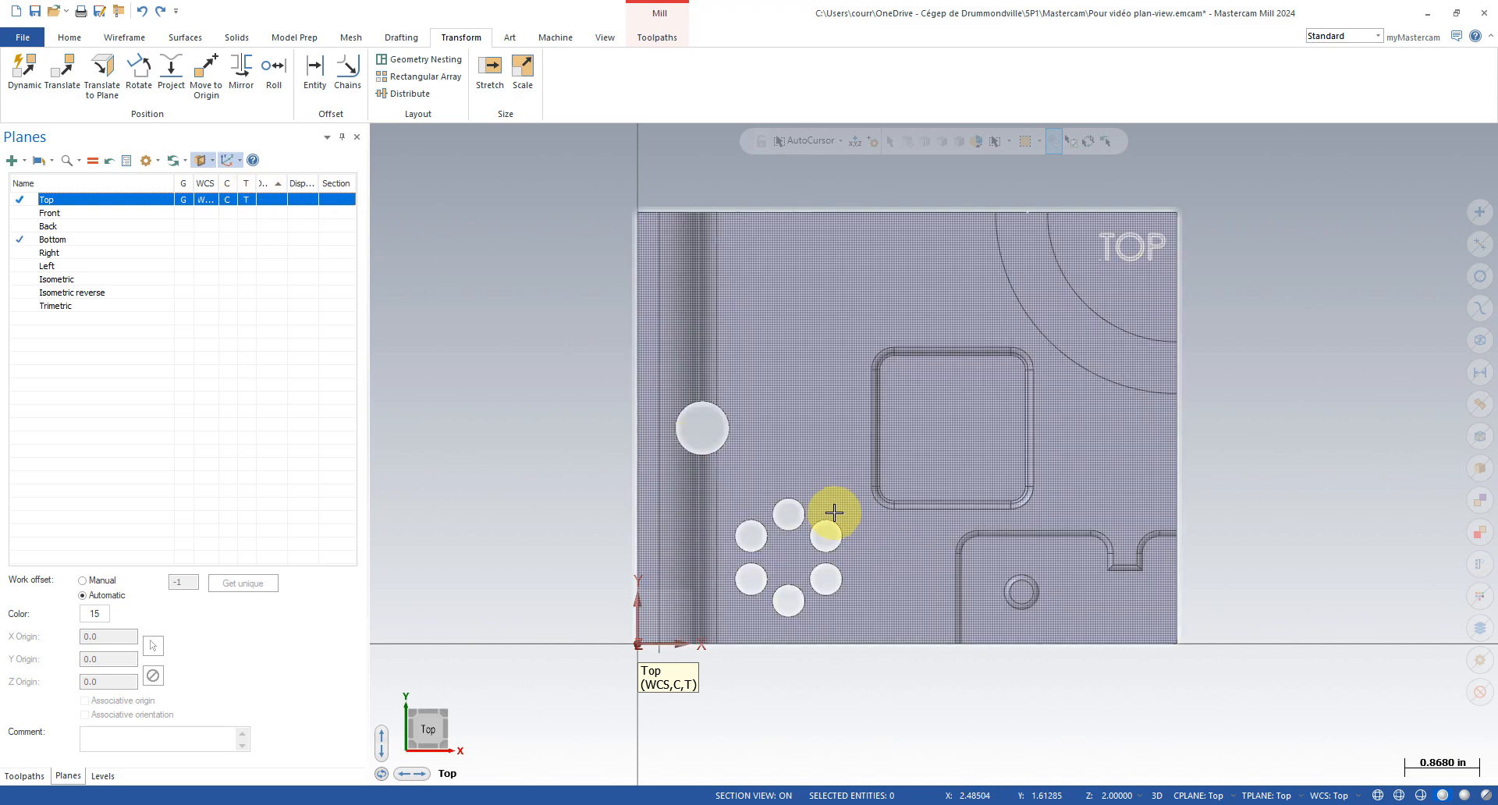
pyautogui.moveTo(828, 615); pyautogui.dragTo(816, 345, button='middle')
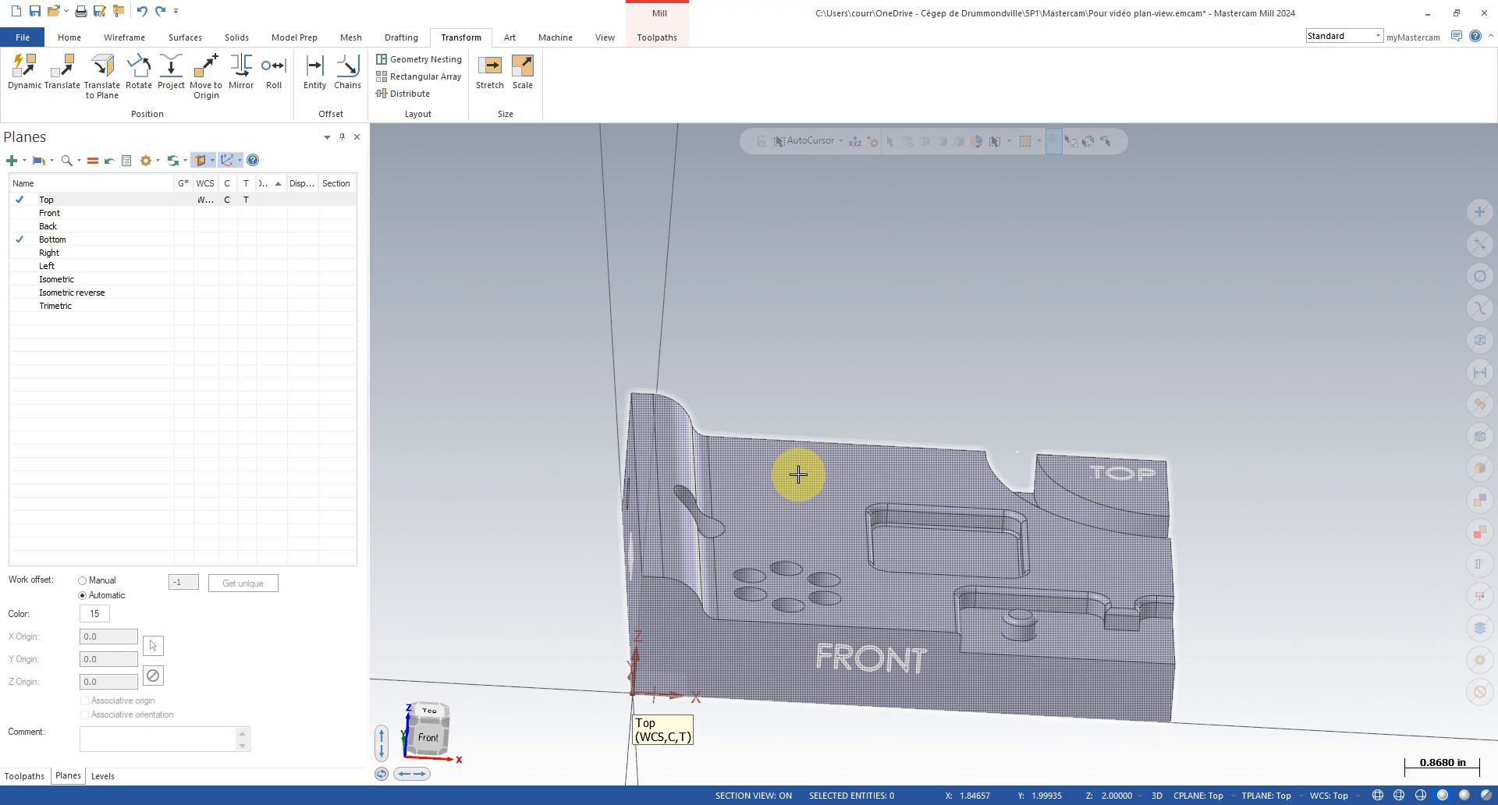
pyautogui.moveTo(503, 343); pyautogui.dragTo(466, 369, button='middle')
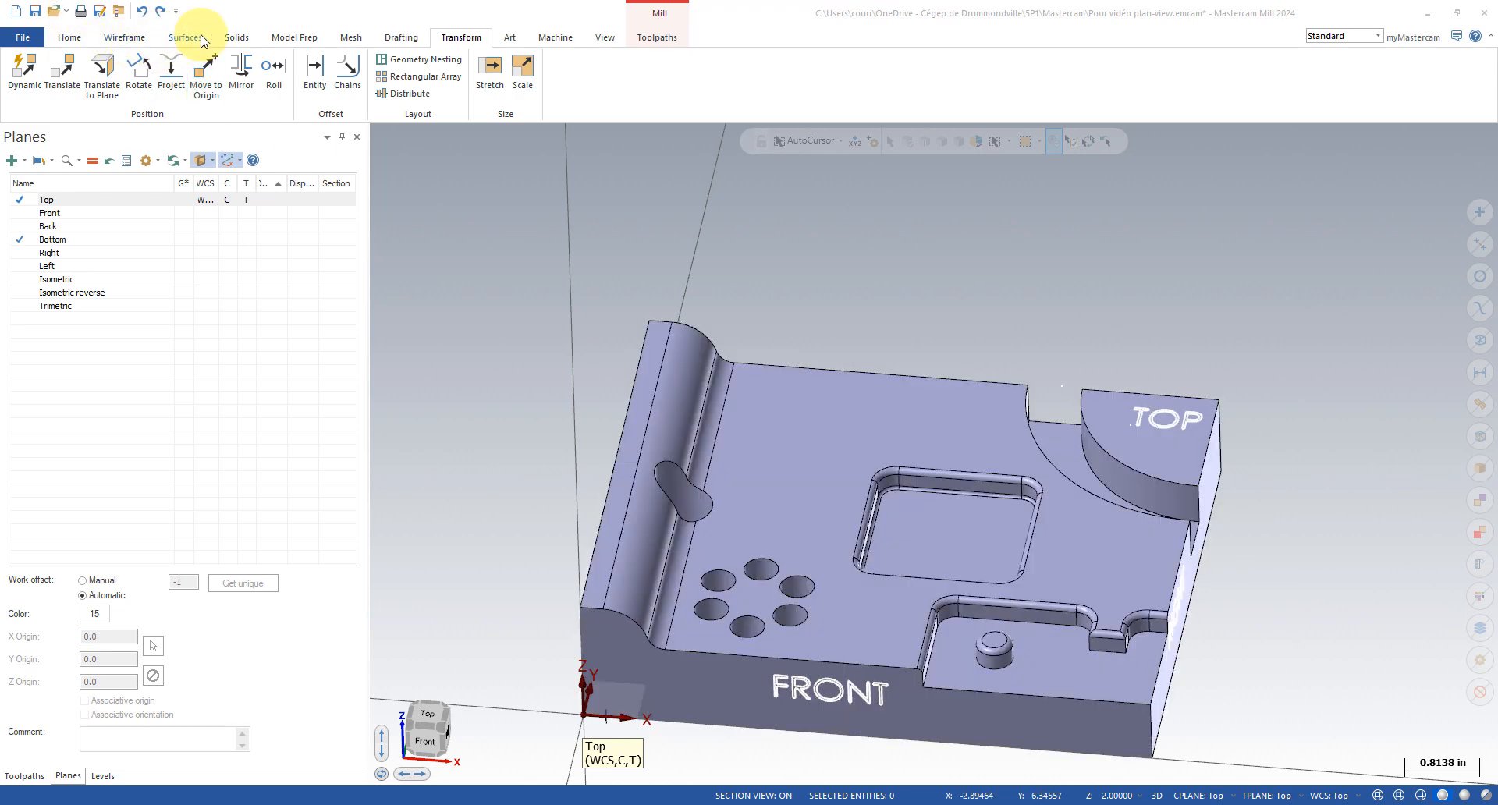
# - Draw a center-point circle about 0.96 in in diameter across the back edge of the block's top face
pyautogui.click(124, 37)
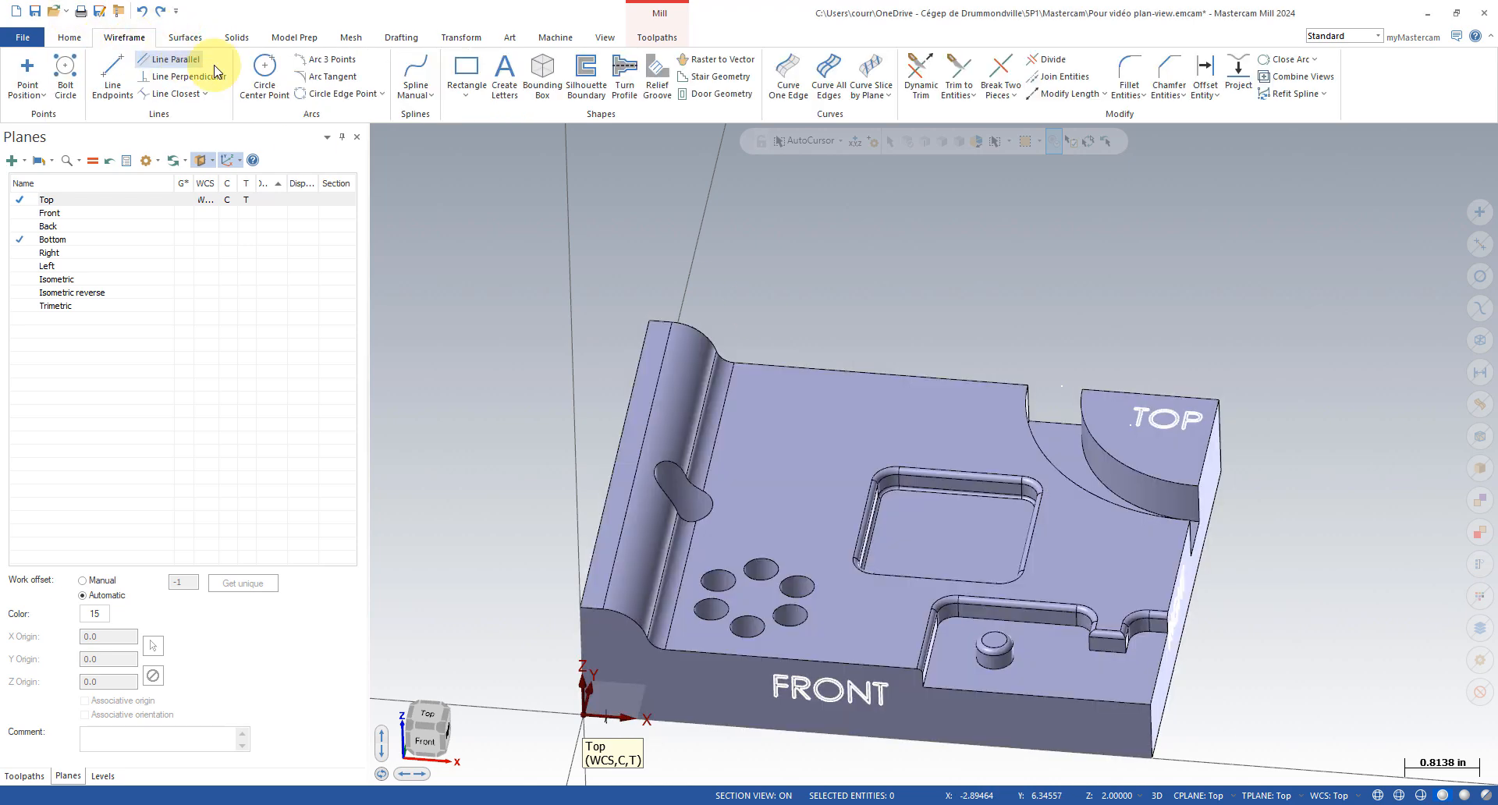
pyautogui.click(262, 78)
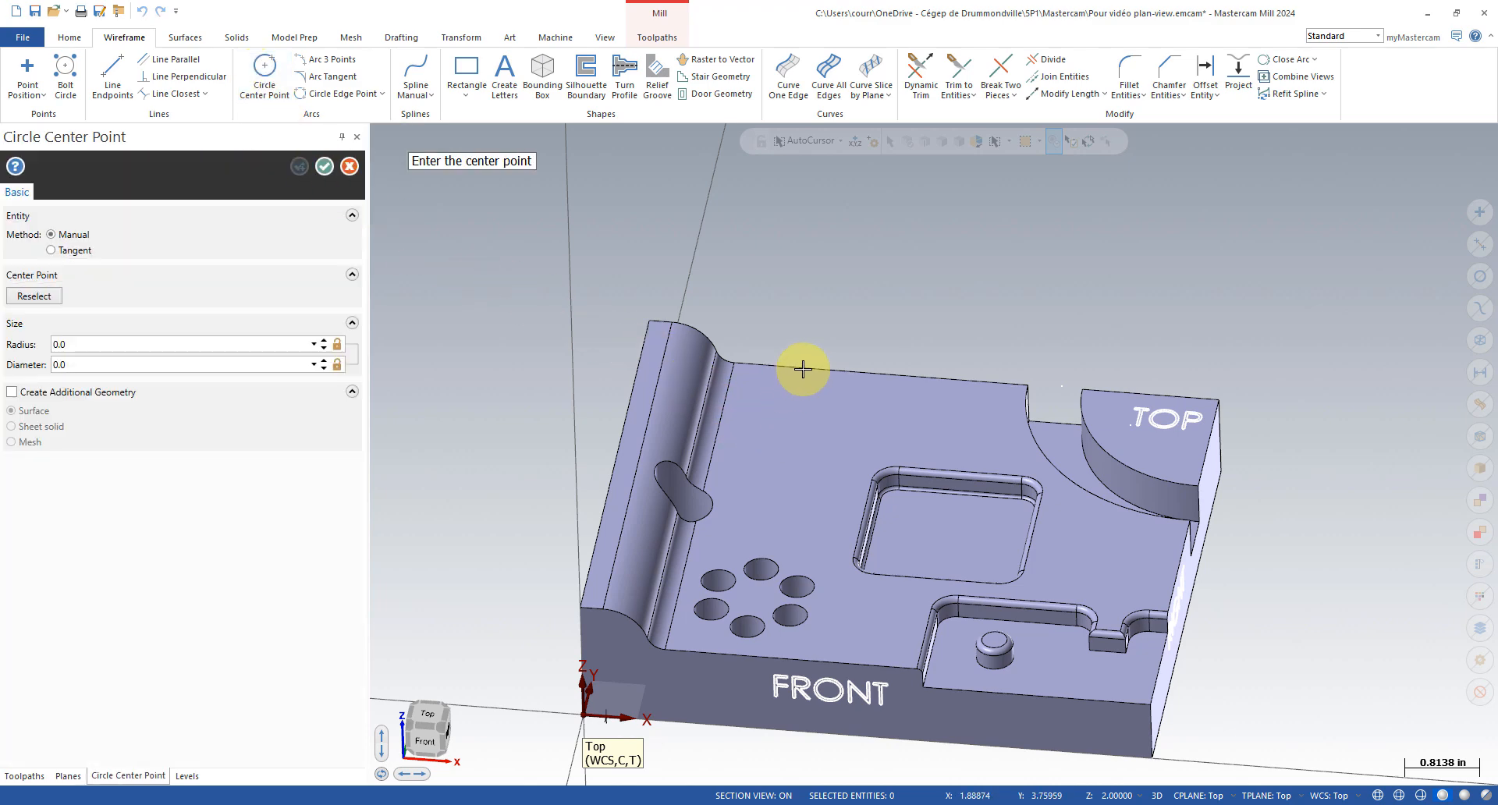
pyautogui.click(884, 382)
pyautogui.moveTo(946, 401); pyautogui.dragTo(880, 441, button='middle')
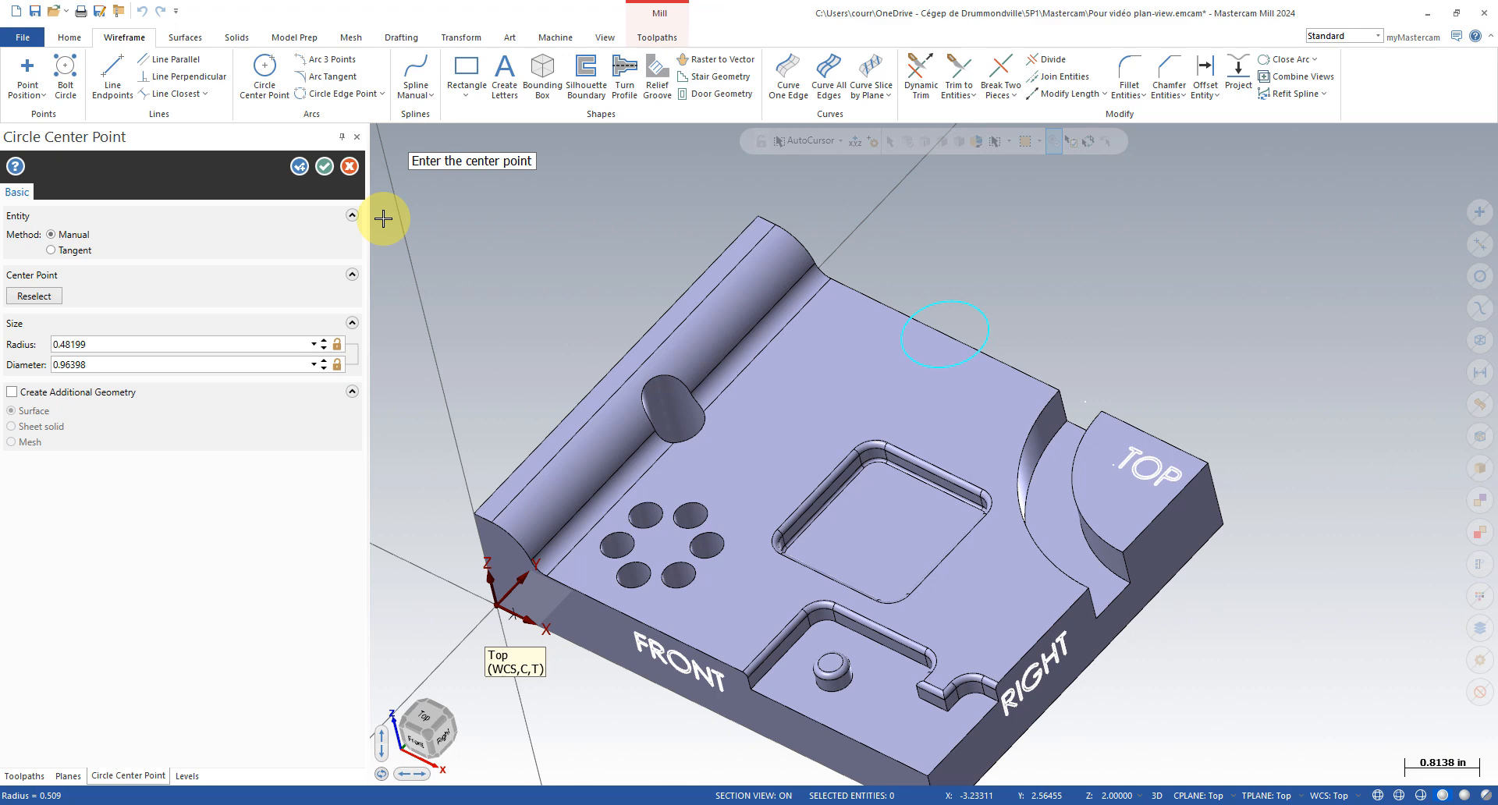
pyautogui.click(326, 172)
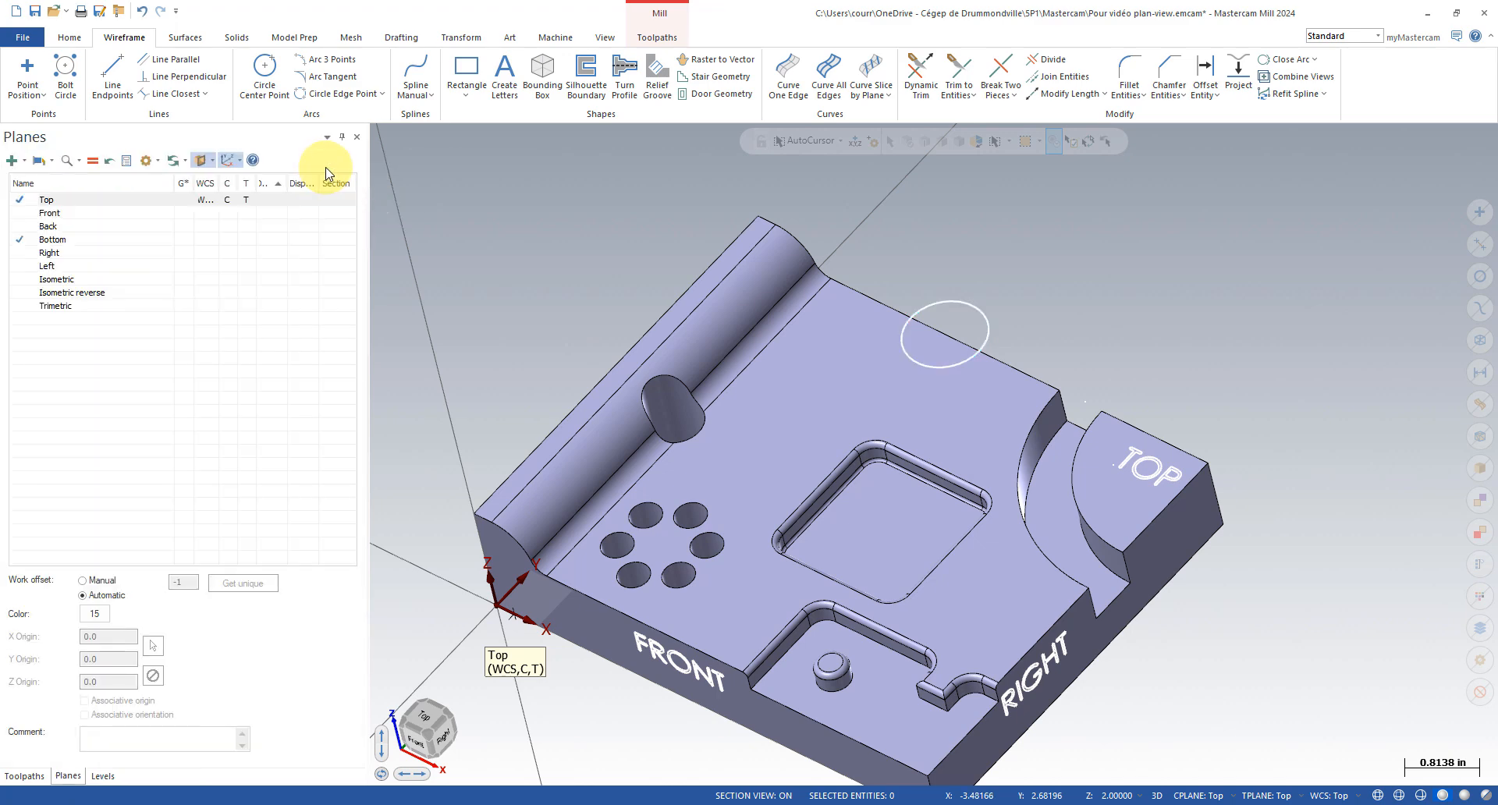
# - Extrude the circle as a body cut through the block's back edge, with a distance of 1.75 in both directions
pyautogui.click(236, 38)
pyautogui.click(149, 74)
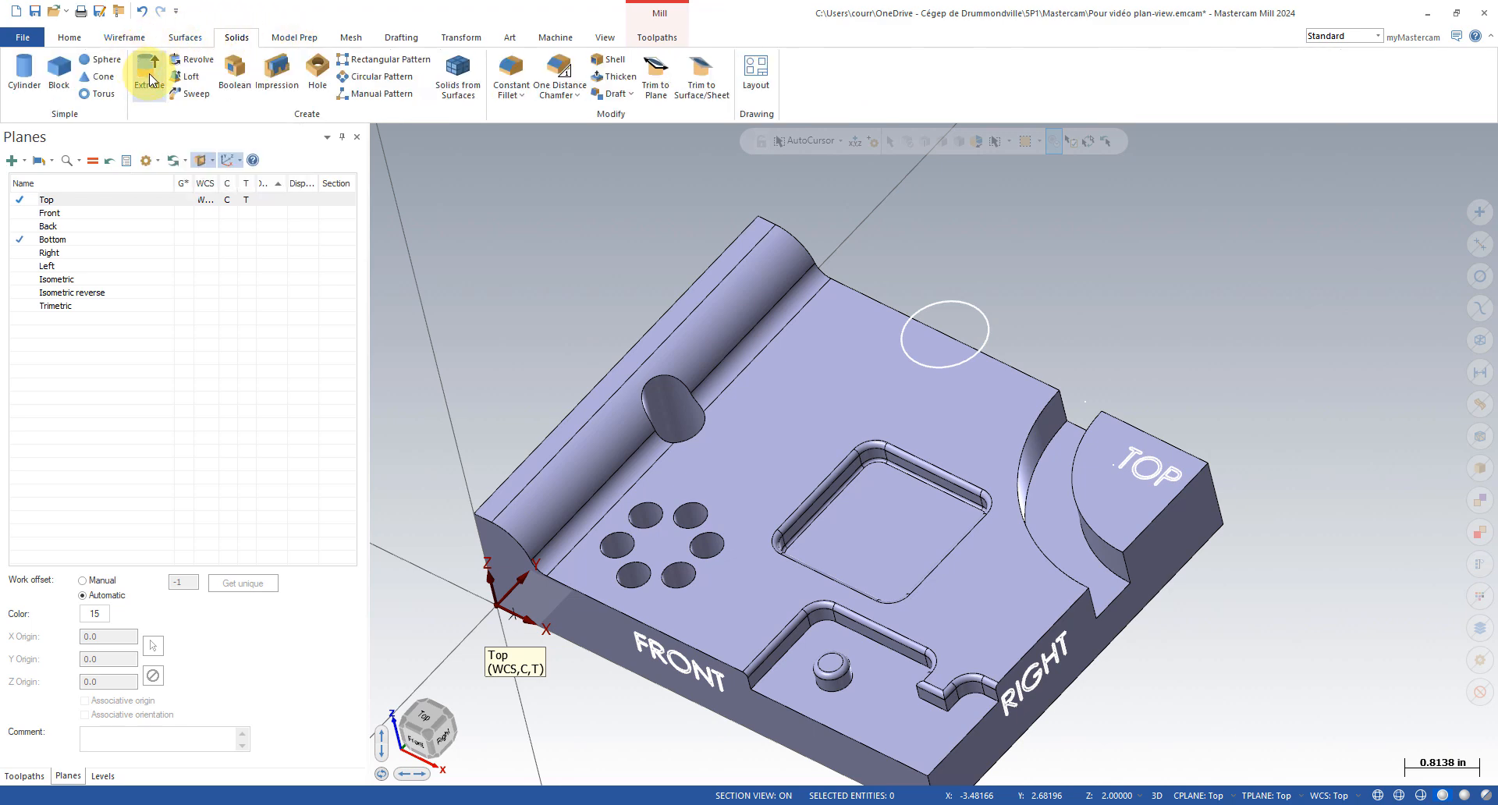
pyautogui.click(934, 370)
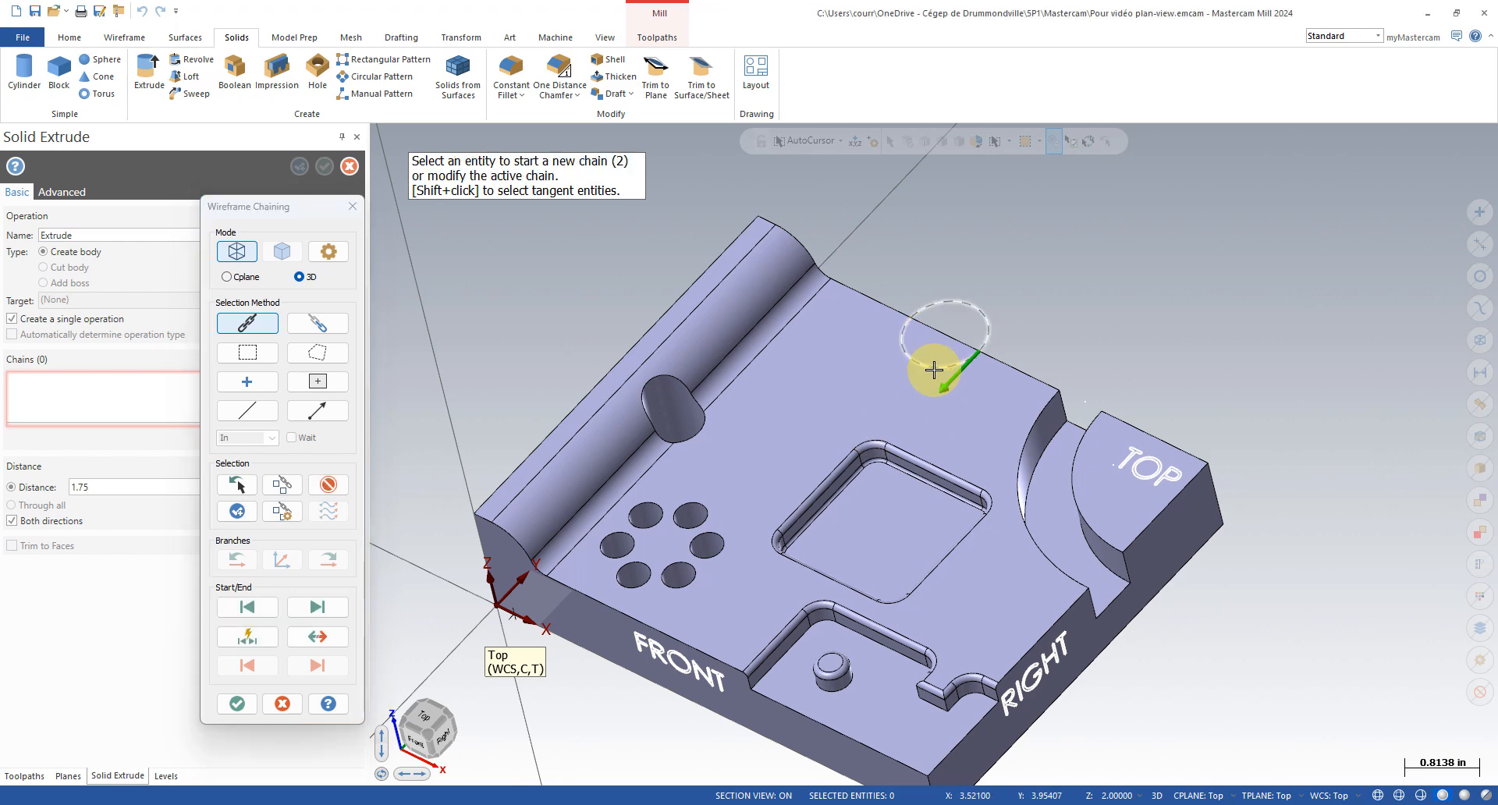
pyautogui.click(238, 704)
pyautogui.moveTo(484, 461); pyautogui.dragTo(443, 514, button='middle')
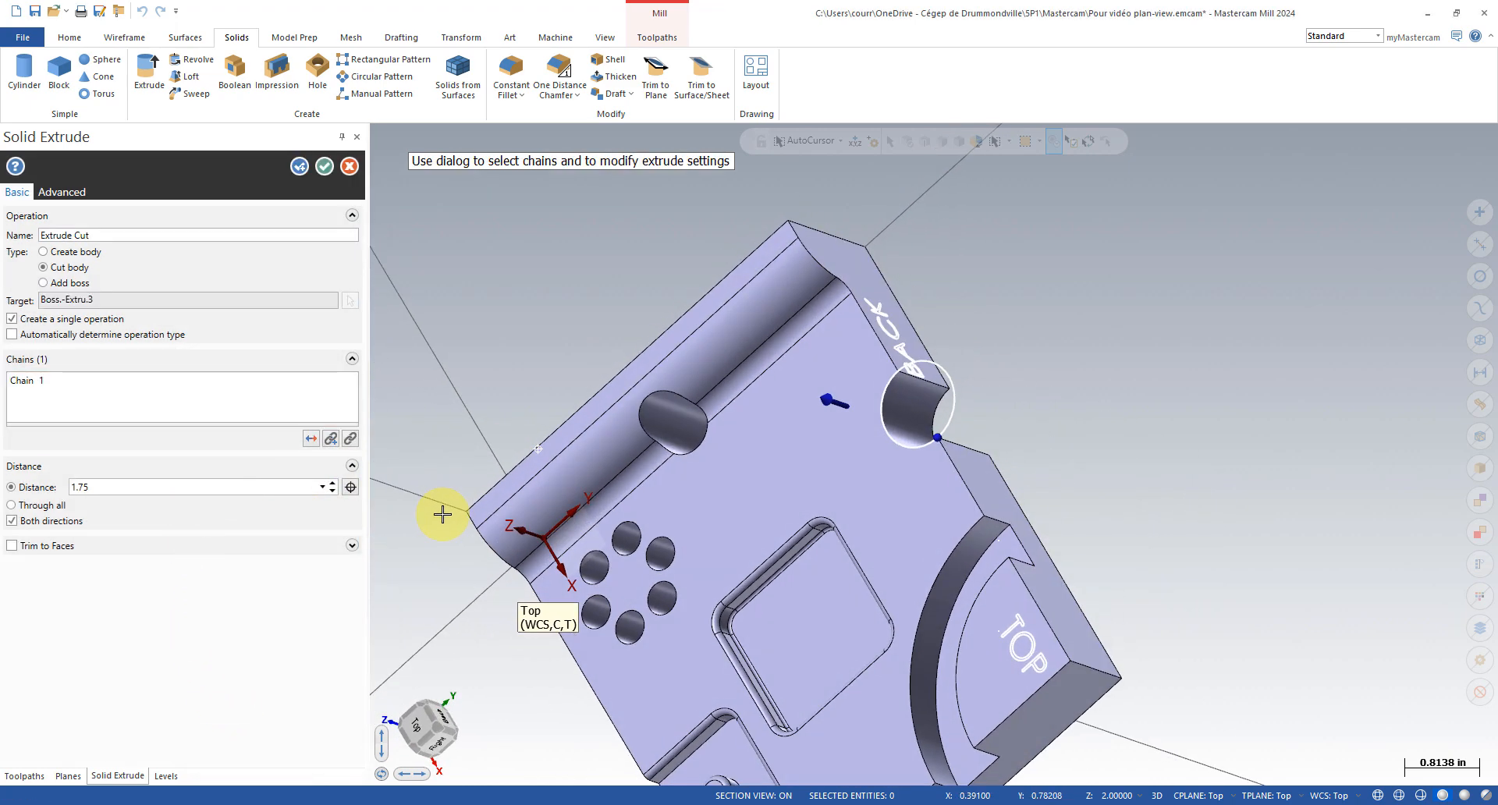
pyautogui.click(324, 168)
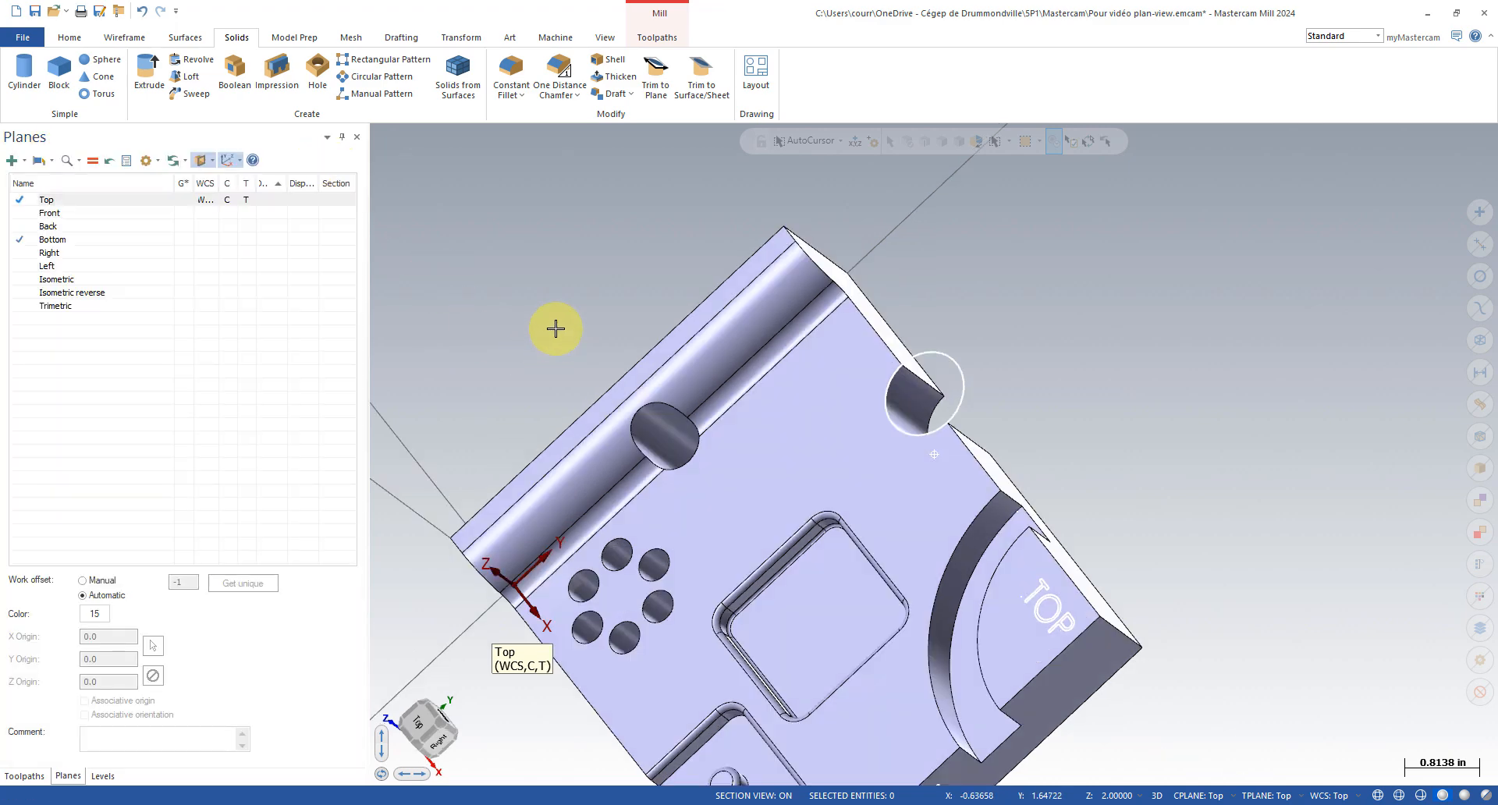
pyautogui.moveTo(553, 325); pyautogui.dragTo(928, 383, button='middle')
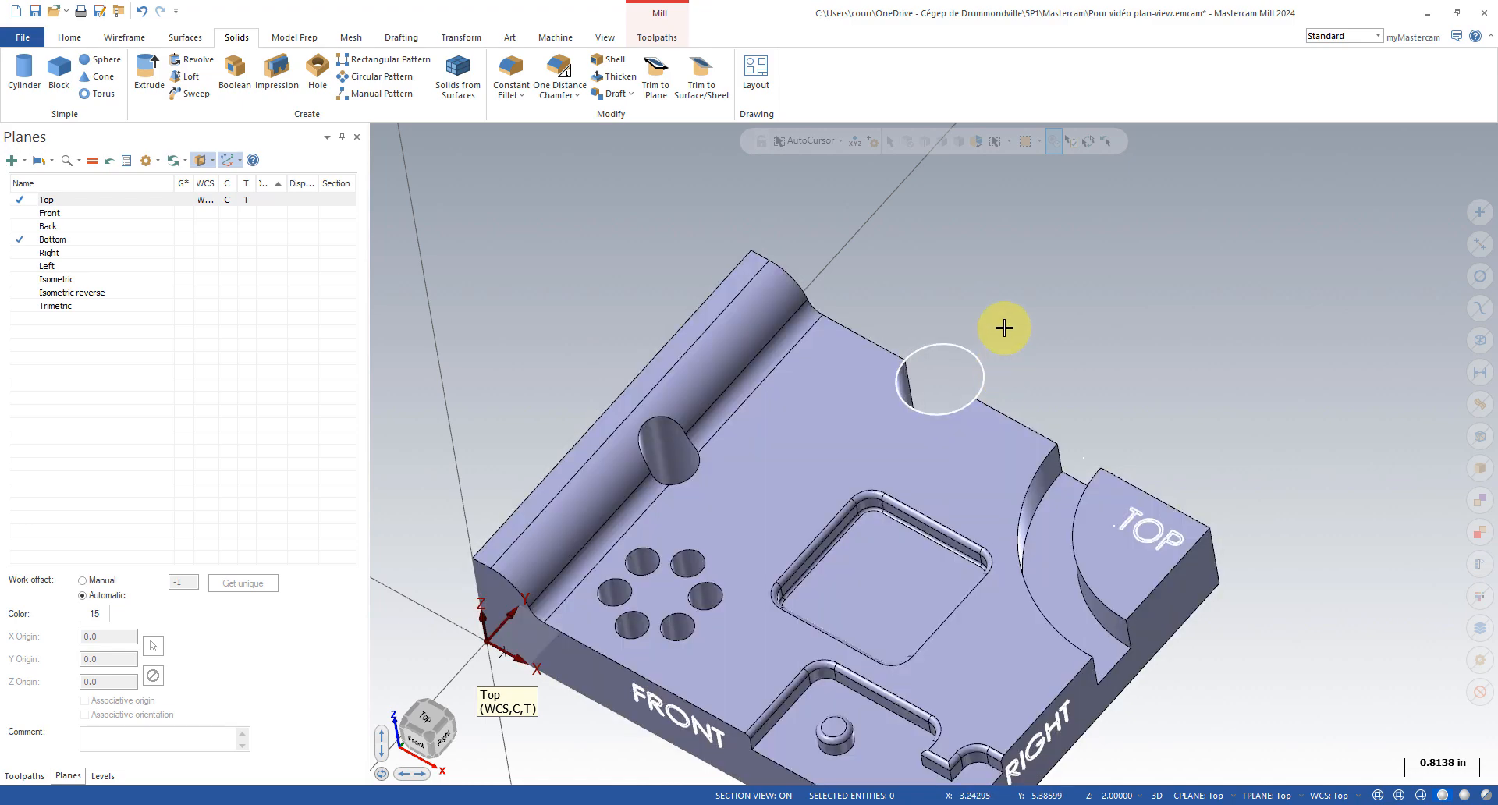
# - Try to draw a center-point circle about 1.5 in in diameter on the block's LEFT side with Top as the construction plane
pyautogui.moveTo(1004, 327)
pyautogui.mouseDown(button='middle')
pyautogui.moveTo(1043, 301)
pyautogui.moveTo(1010, 381)
pyautogui.moveTo(1024, 359)
pyautogui.moveTo(1009, 311)
pyautogui.moveTo(933, 405)
pyautogui.moveTo(884, 418)
pyautogui.moveTo(893, 396)
pyautogui.moveTo(686, 348)
pyautogui.moveTo(680, 322)
pyautogui.mouseUp(button='middle')
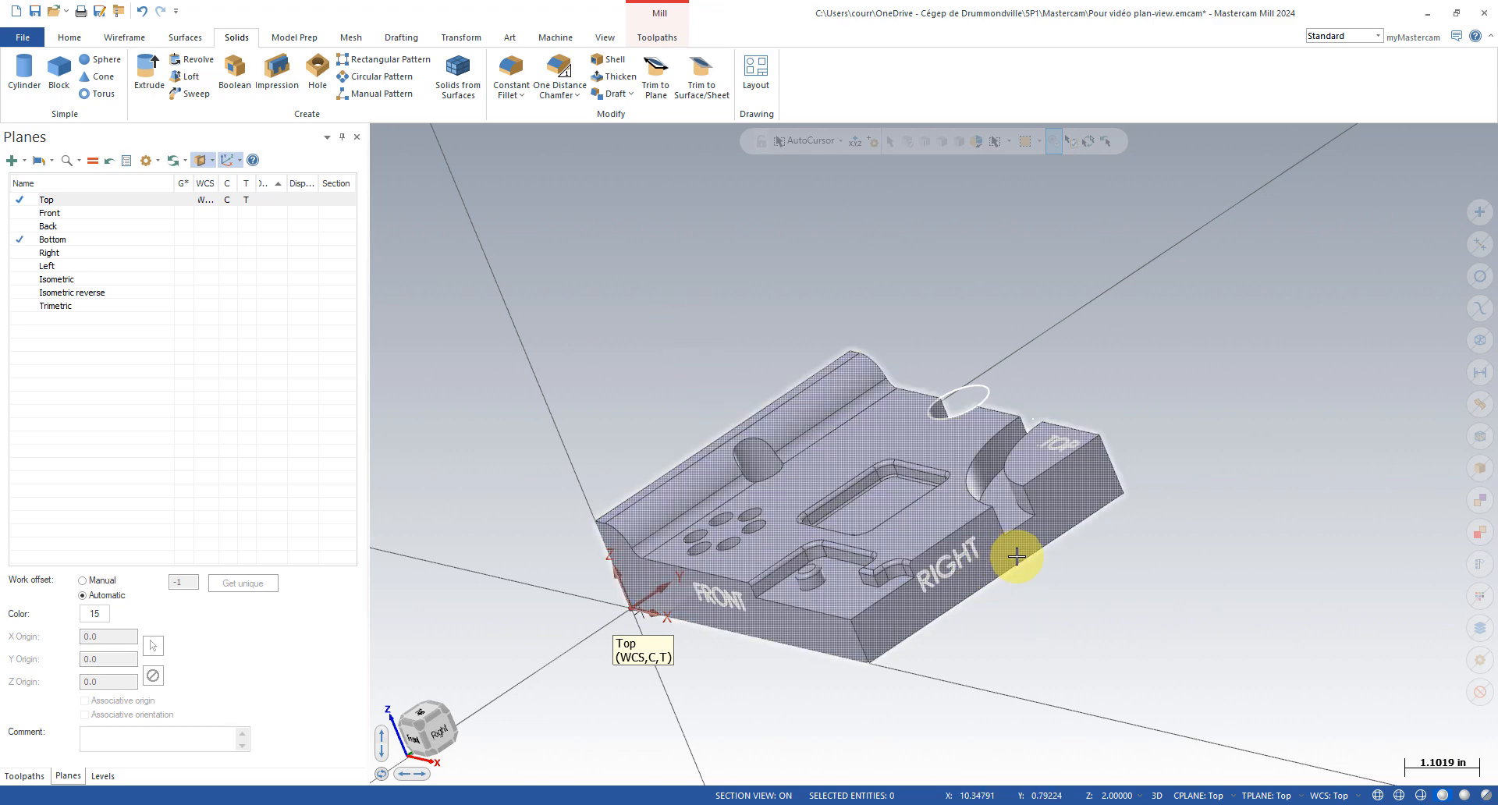
pyautogui.moveTo(1020, 555)
pyautogui.mouseDown(button='middle')
pyautogui.moveTo(1070, 508)
pyautogui.moveTo(902, 545)
pyautogui.moveTo(1065, 554)
pyautogui.mouseUp(button='middle')
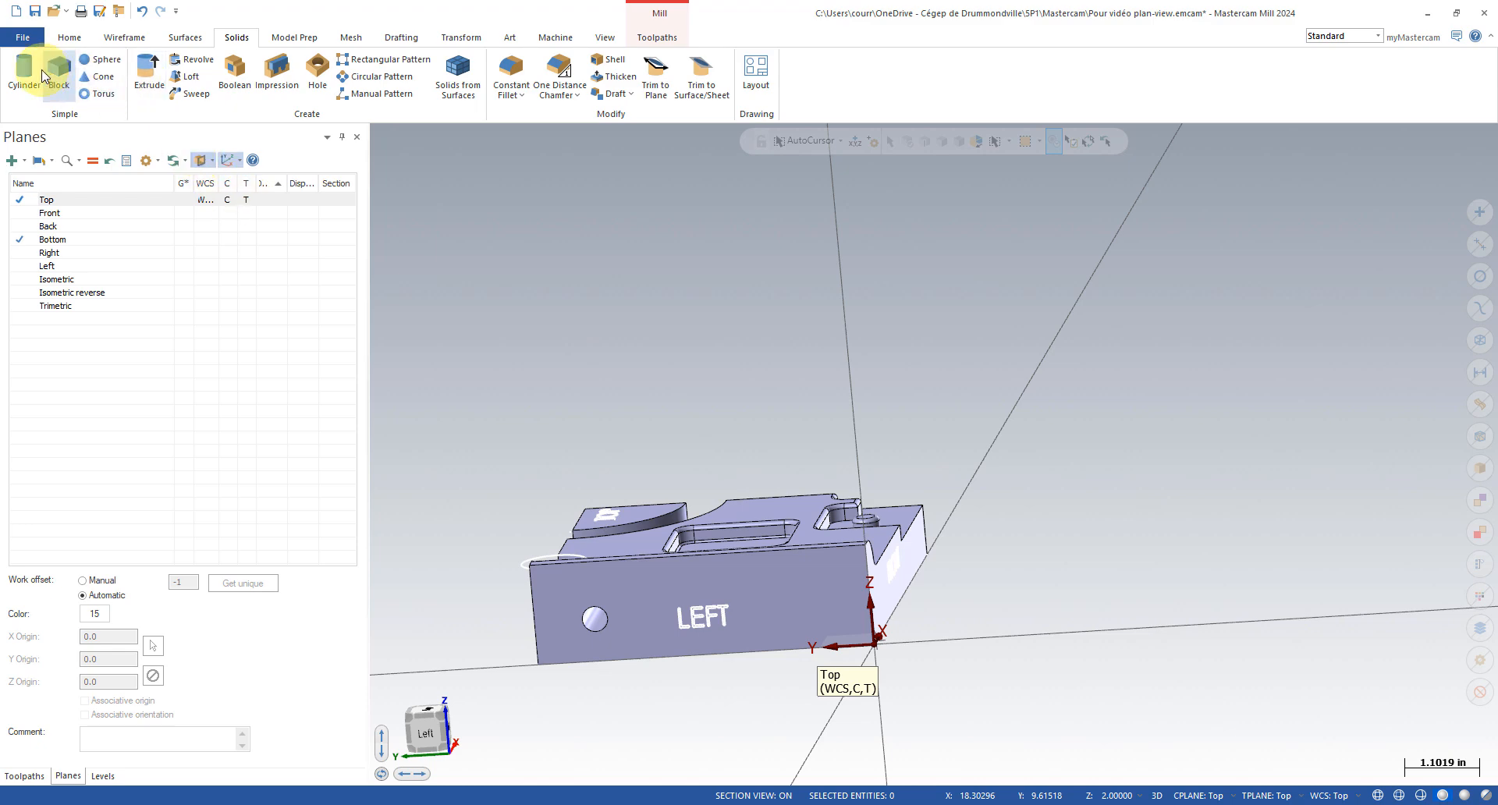
pyautogui.click(122, 39)
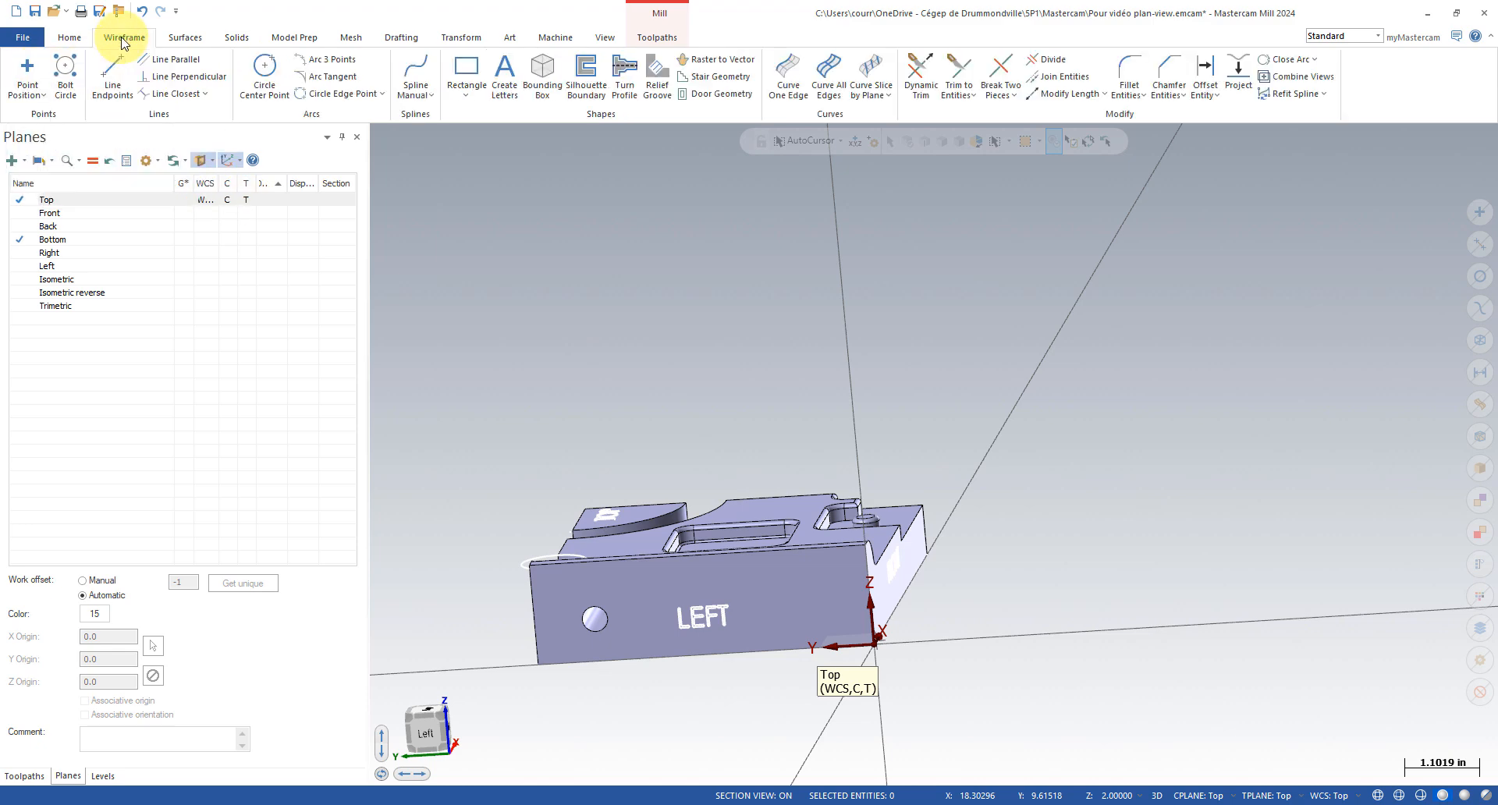
pyautogui.click(264, 74)
pyautogui.click(645, 604)
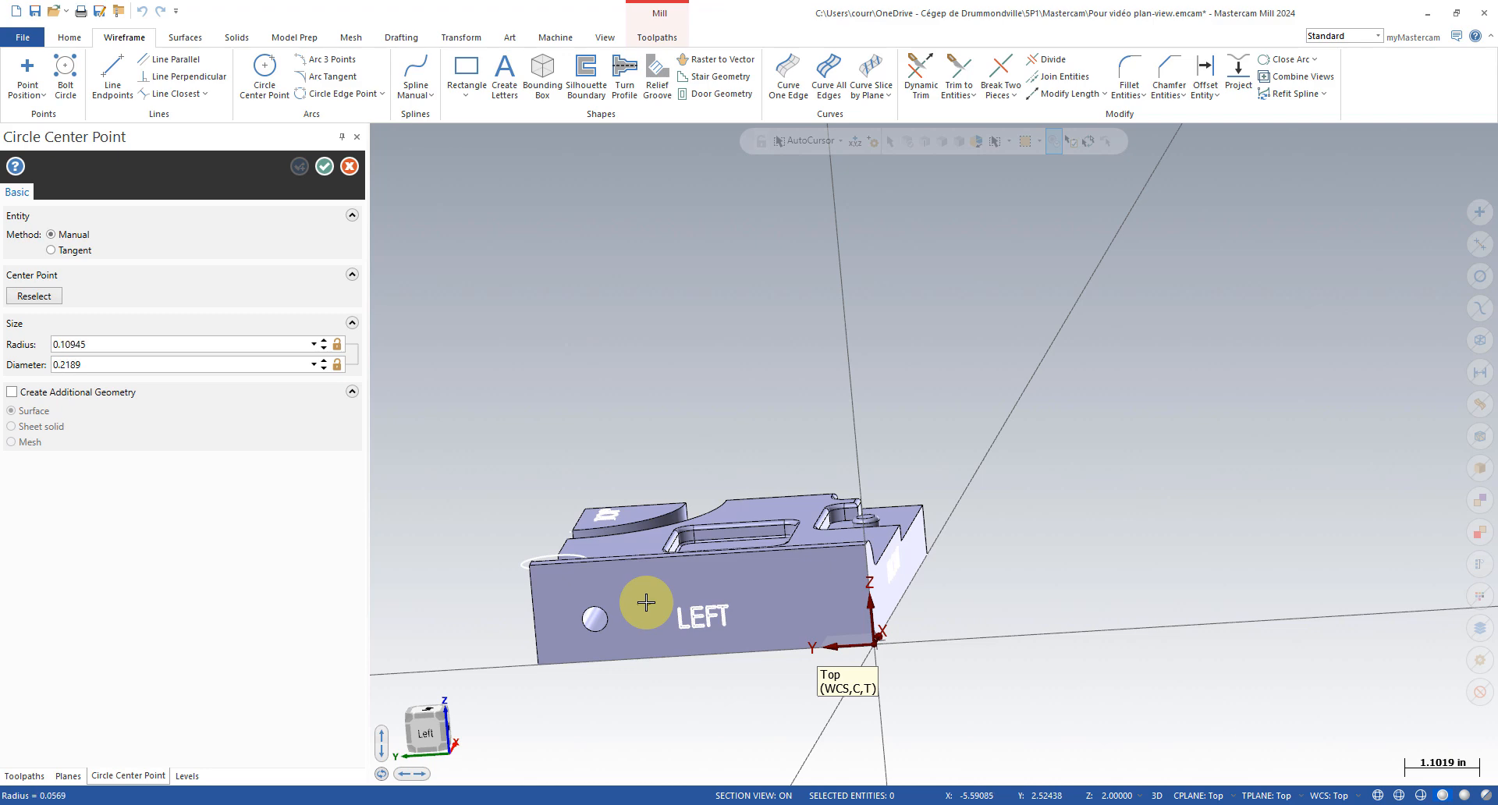
pyautogui.click(659, 612)
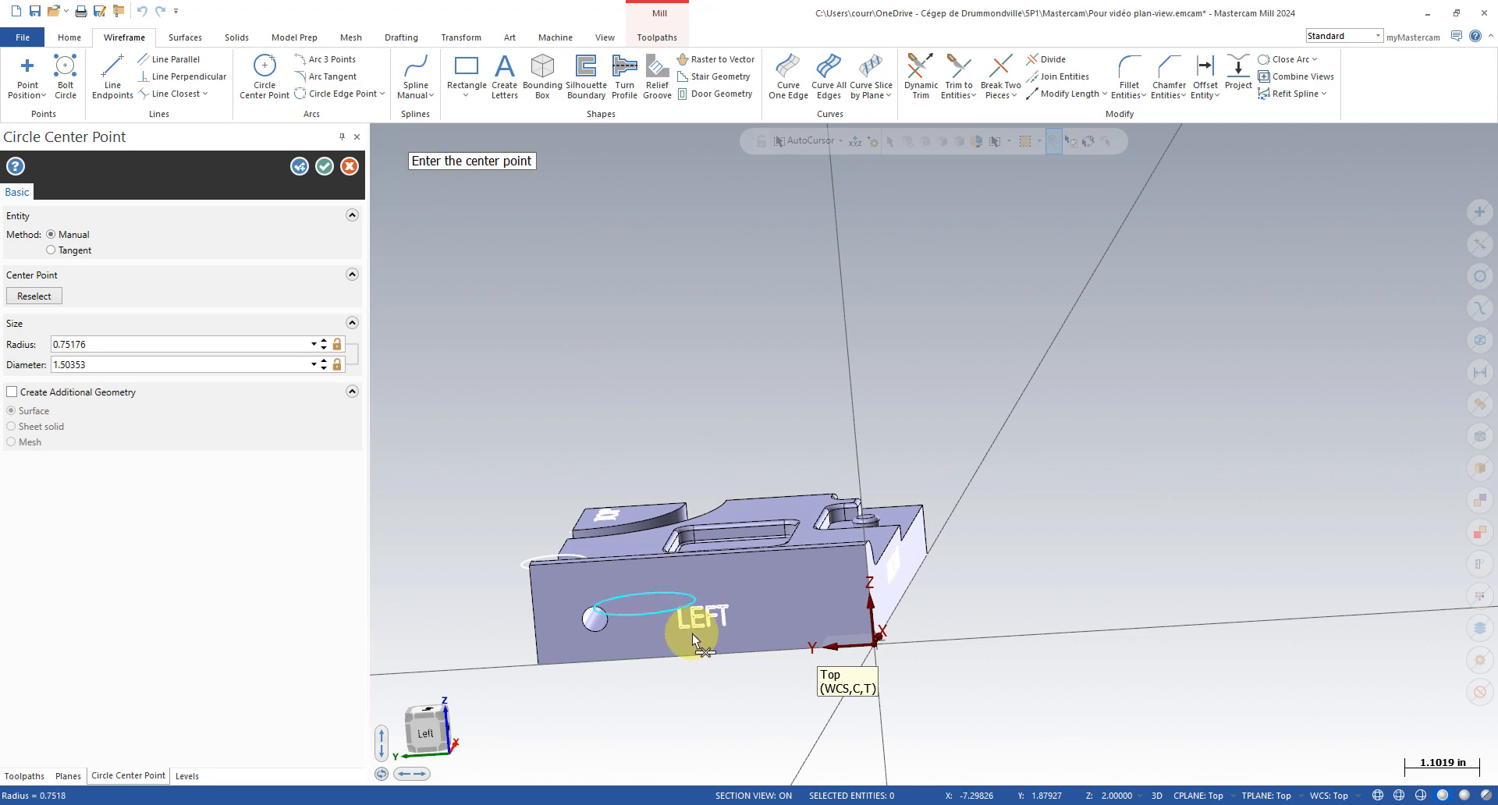
pyautogui.moveTo(679, 621); pyautogui.dragTo(559, 665, button='middle')
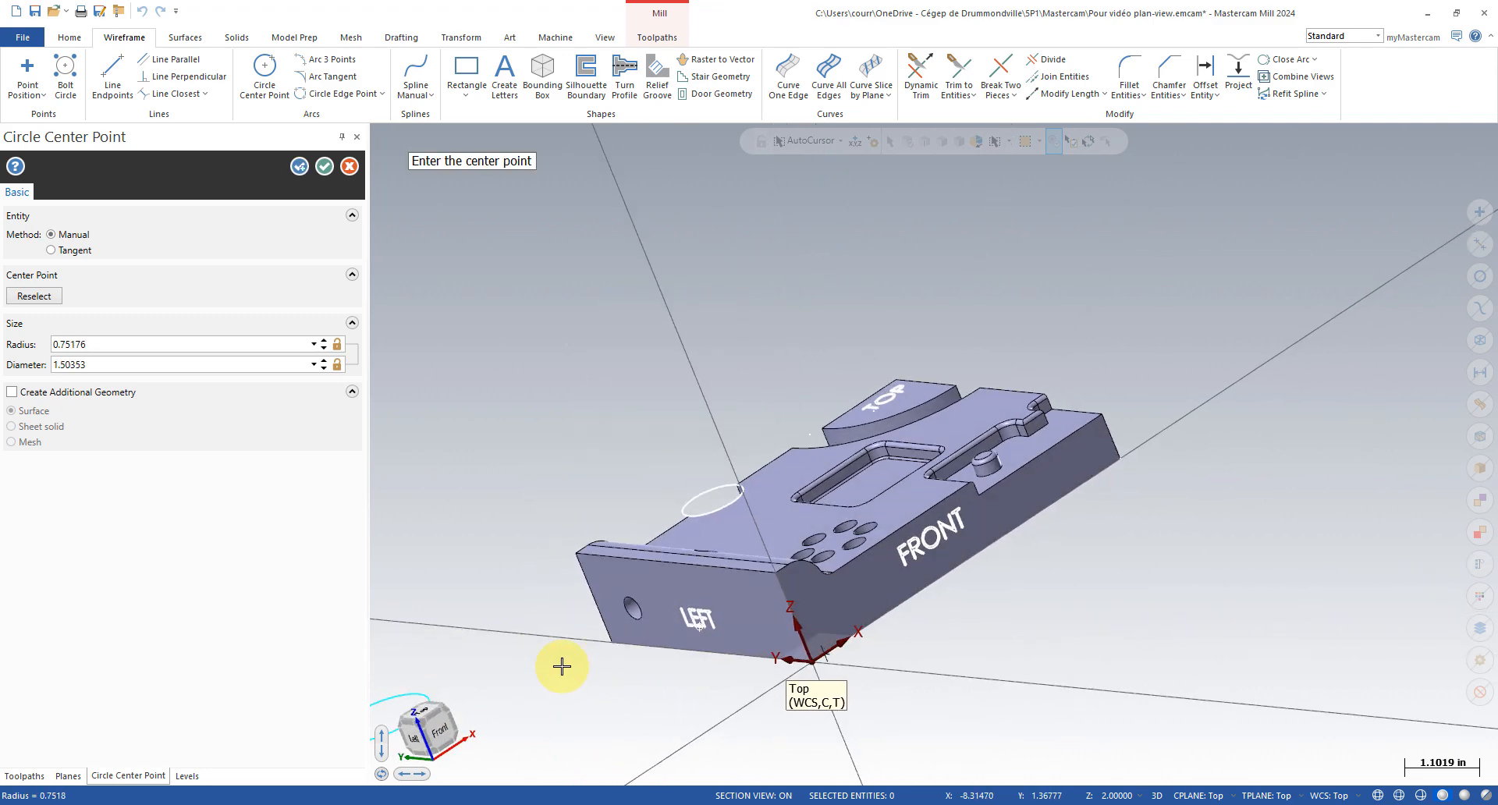
pyautogui.scroll(-4, 585, 635)
pyautogui.moveTo(609, 609); pyautogui.dragTo(559, 676, button='middle')
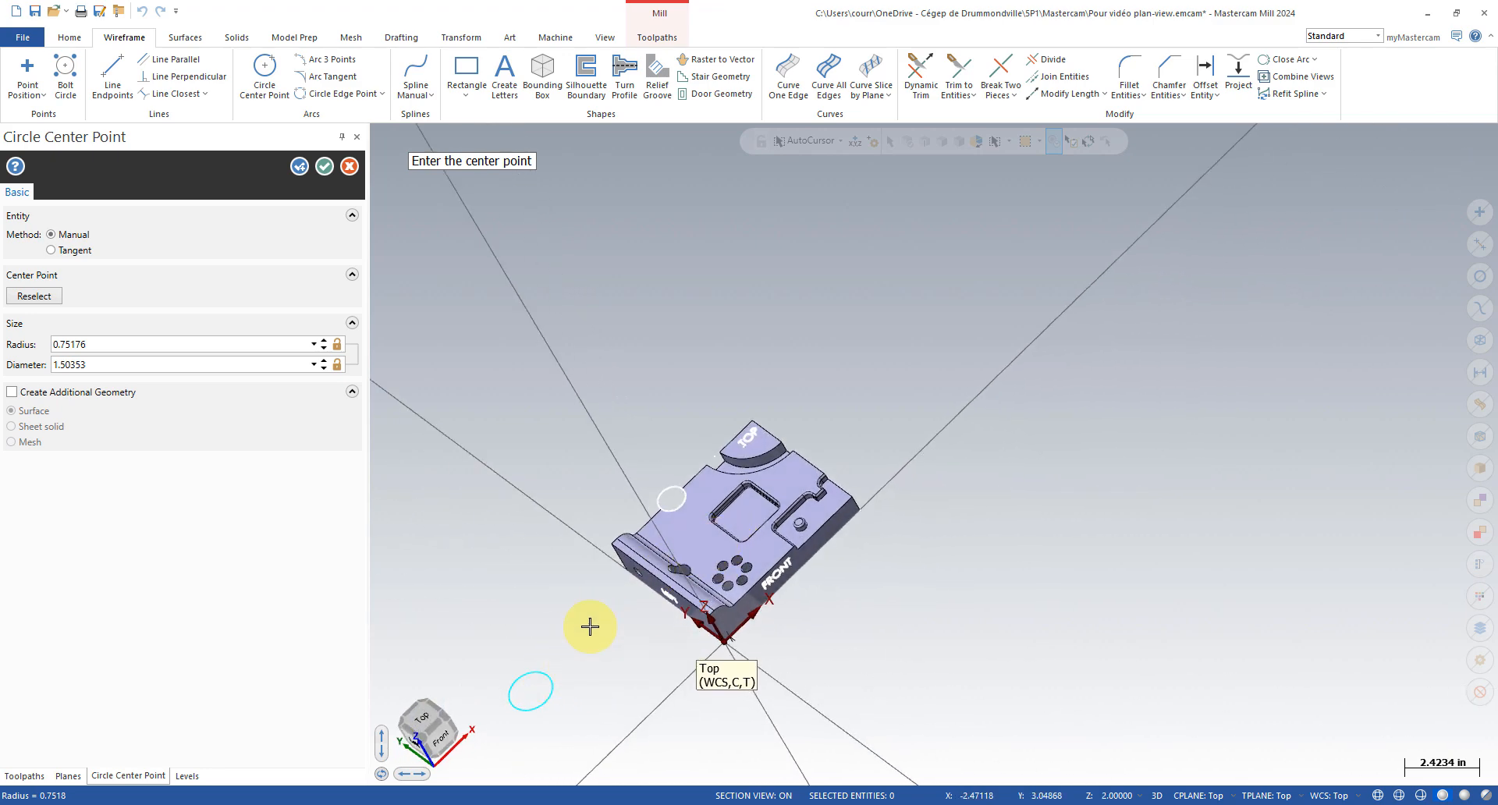
pyautogui.moveTo(590, 624); pyautogui.dragTo(695, 535, button='middle')
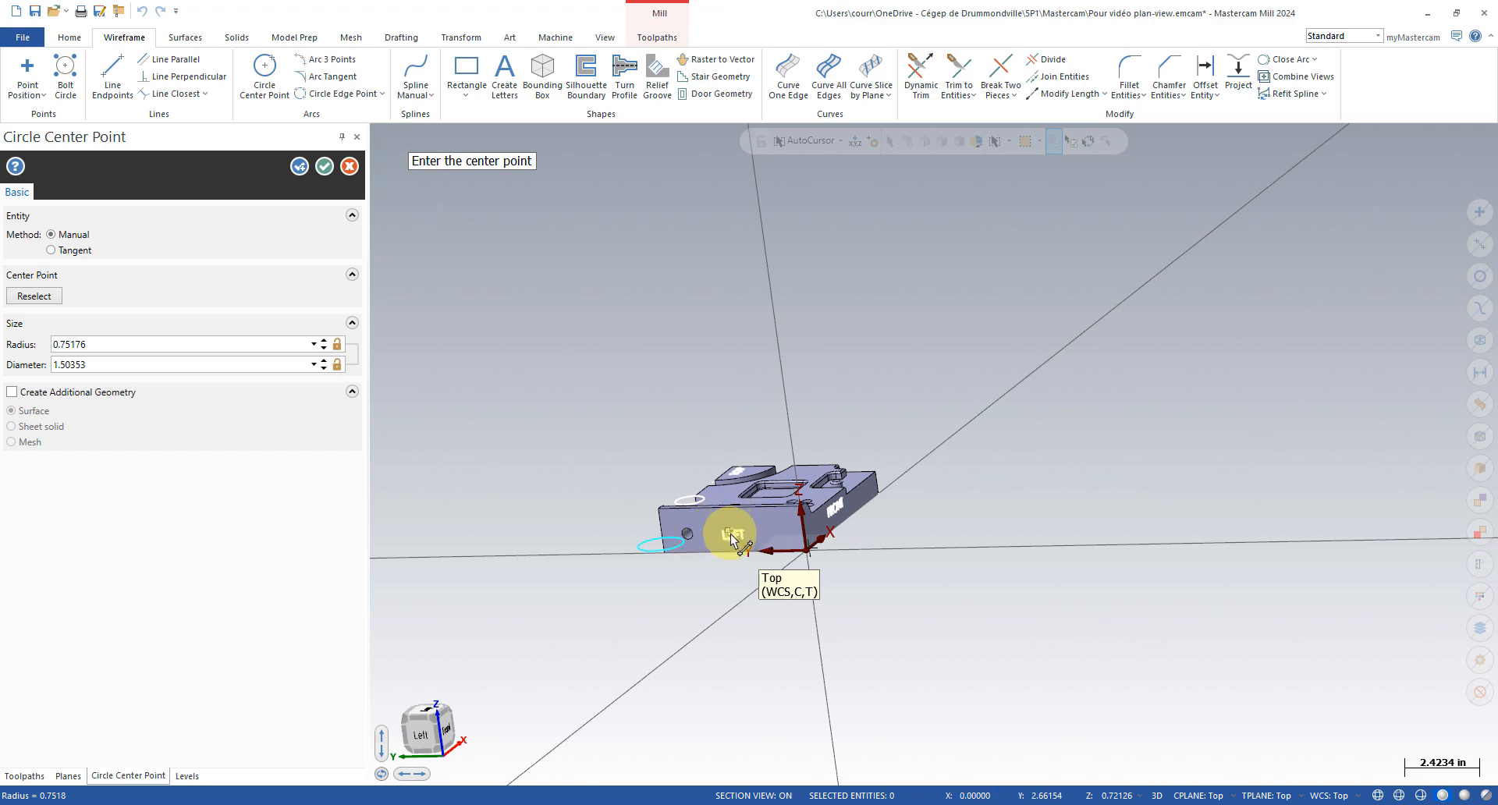
pyautogui.click(349, 166)
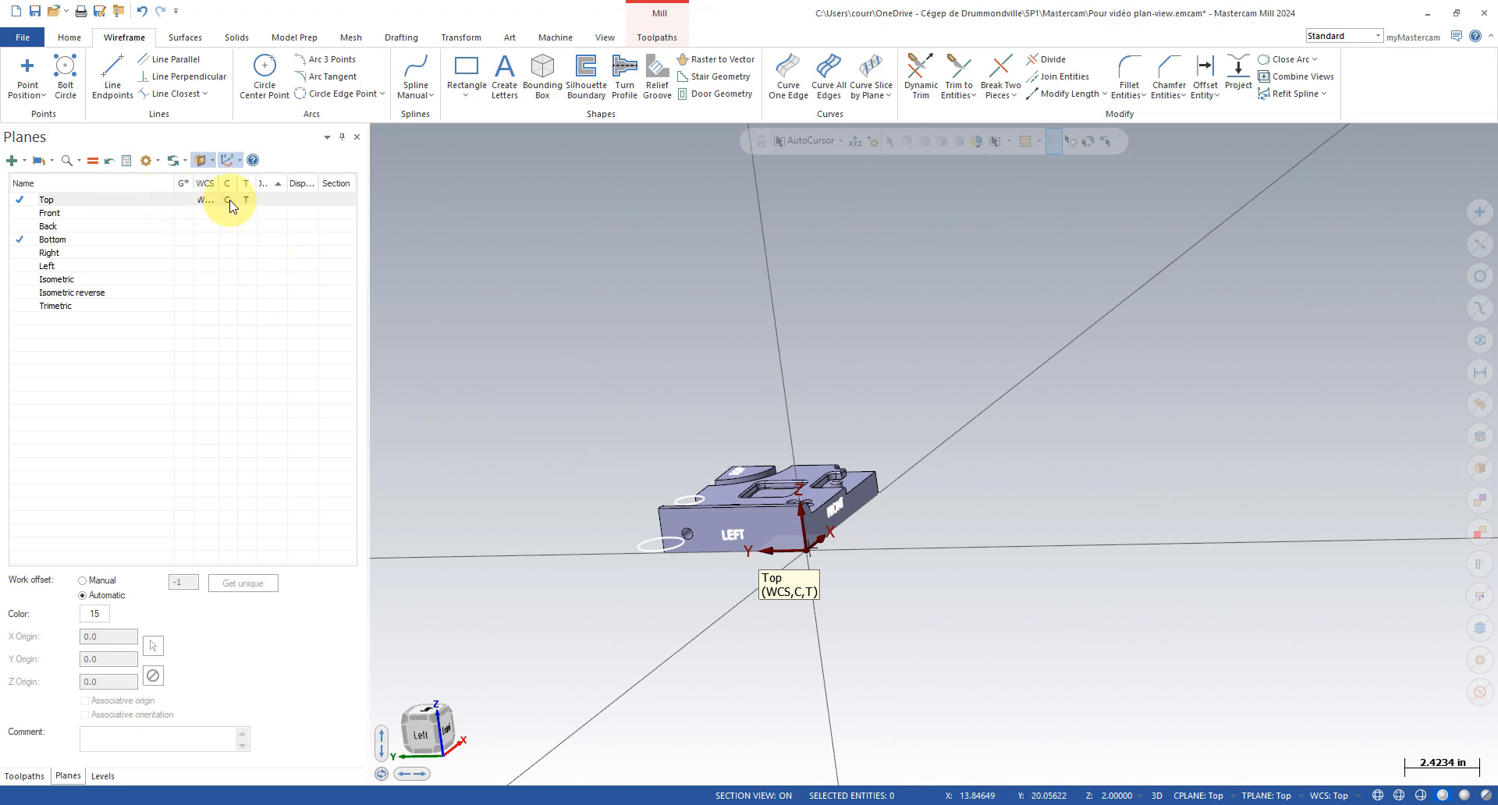
# - Make Left the construction and tool plane and draw a center-point circle about 0.62 in in diameter beside the hole on the LEFT side
pyautogui.moveTo(561, 465); pyautogui.dragTo(559, 496, button='middle')
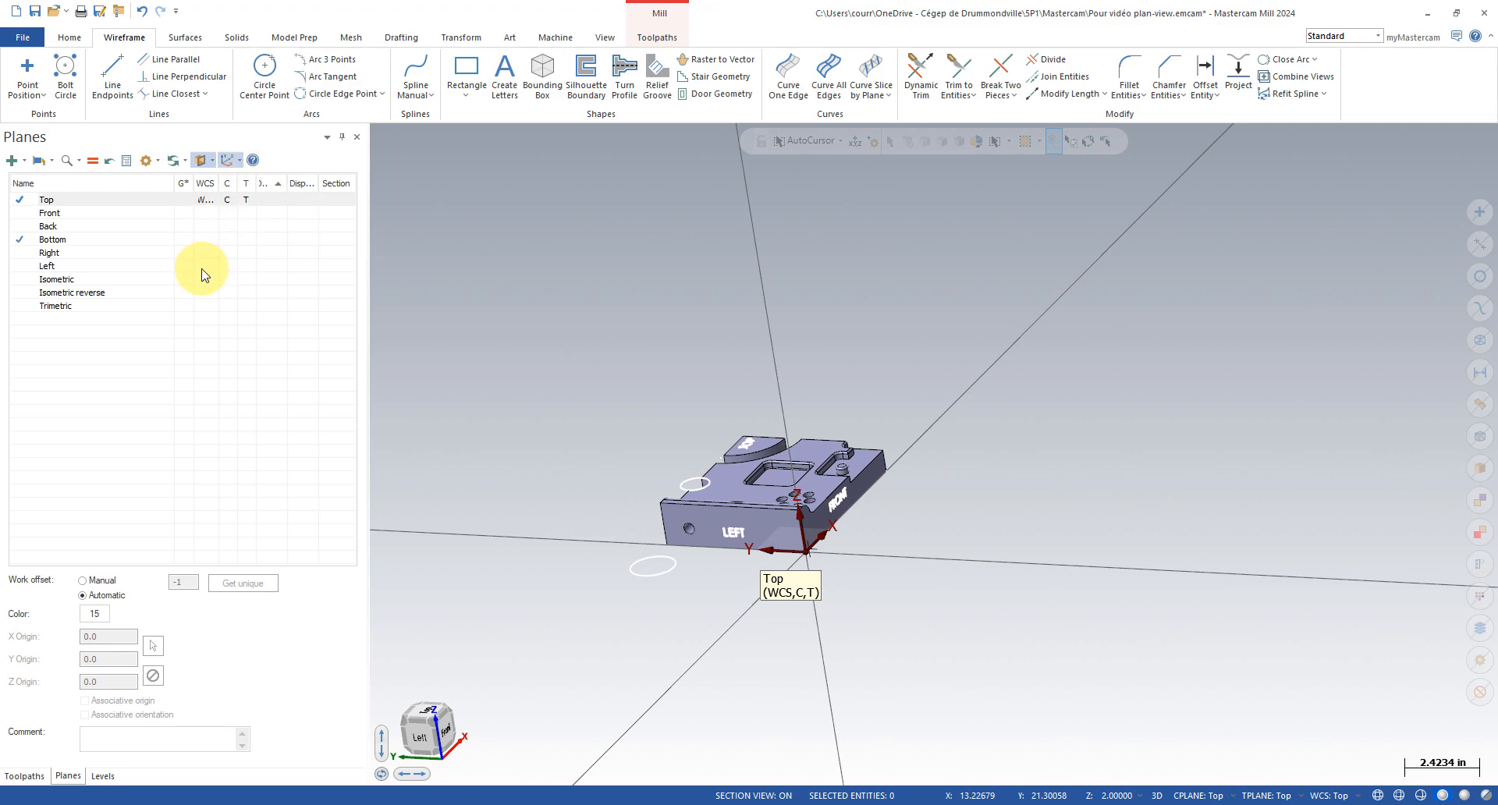
pyautogui.click(223, 266)
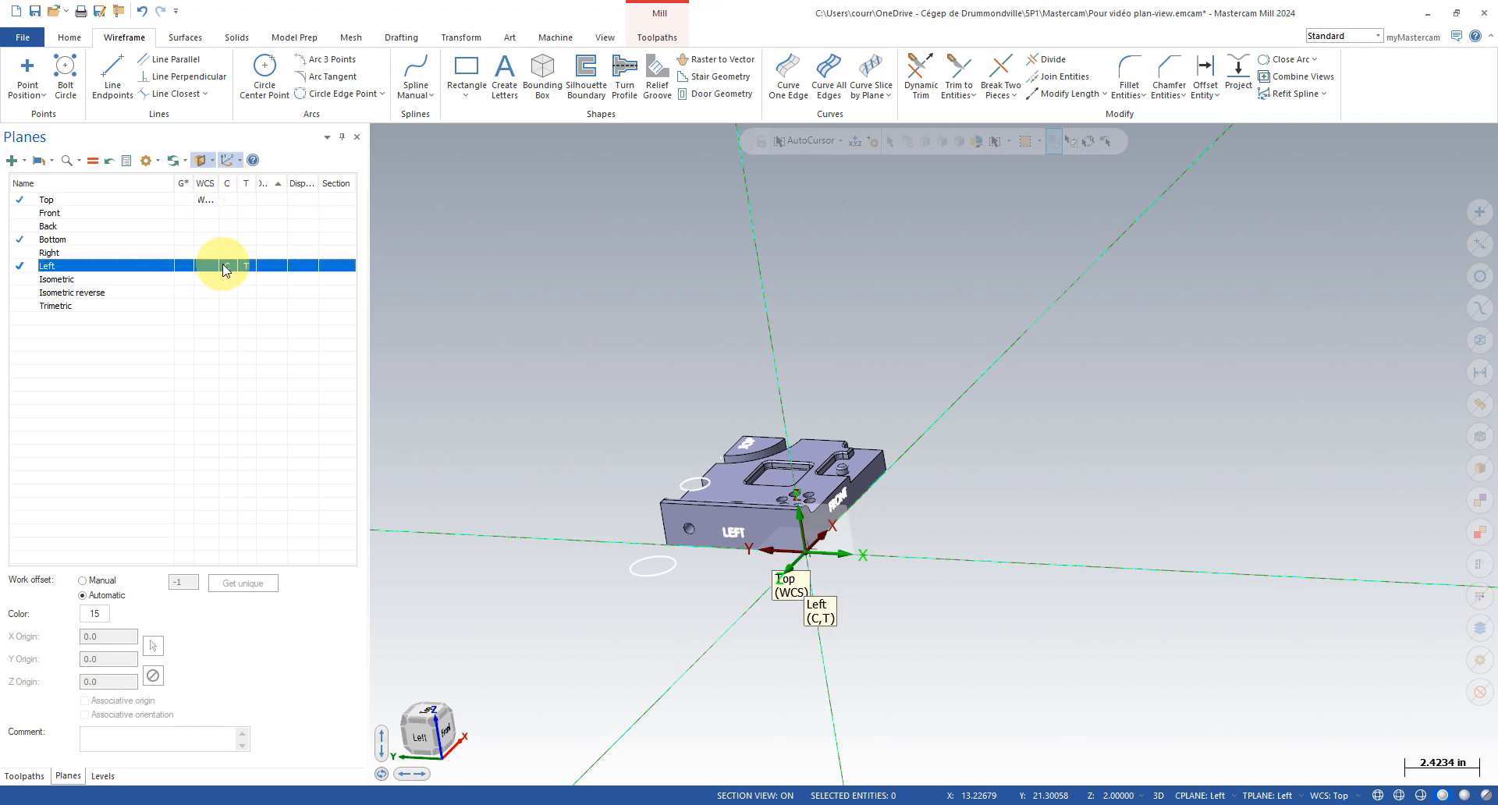
pyautogui.click(265, 85)
pyautogui.click(689, 528)
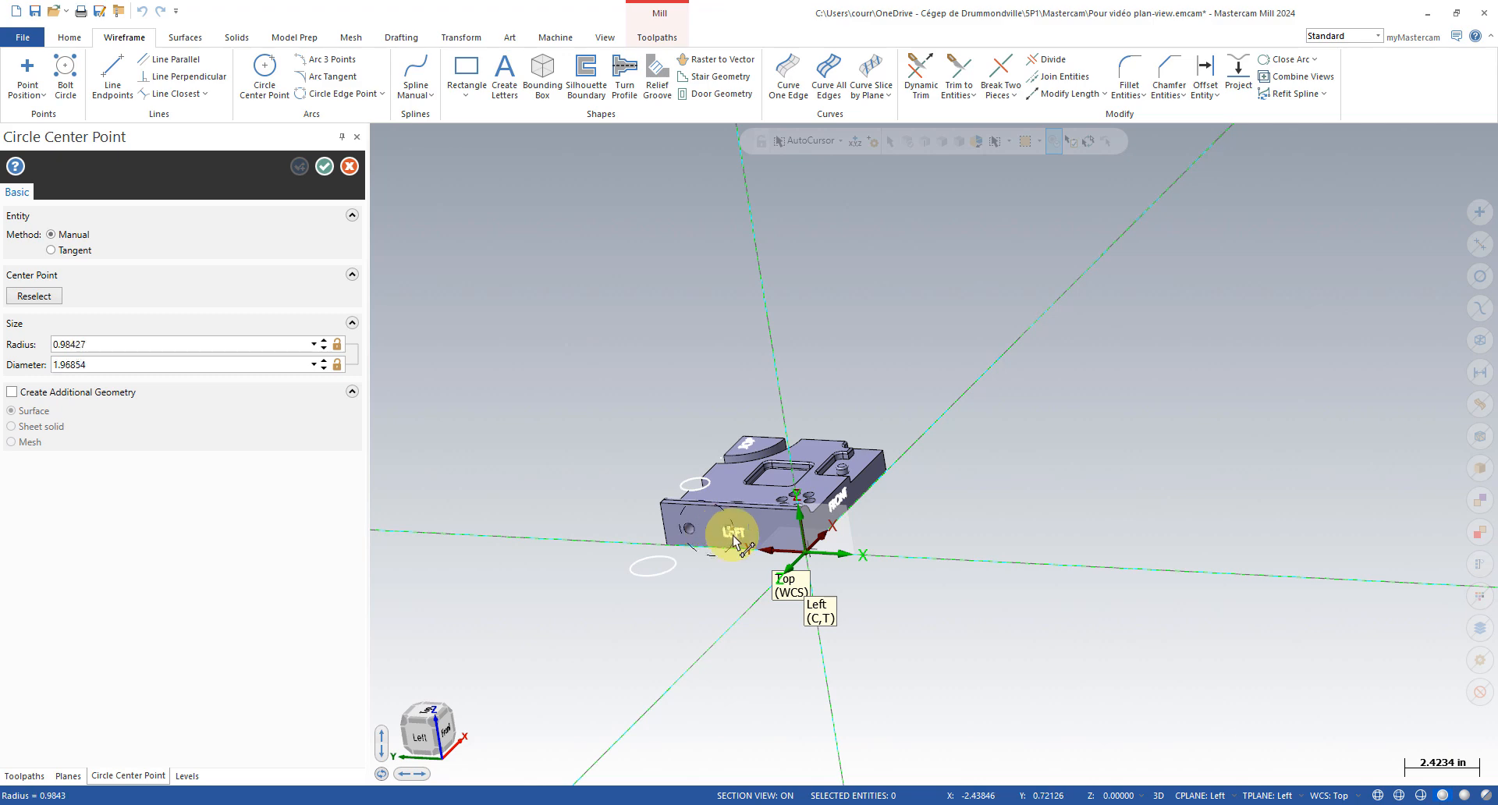
pyautogui.click(720, 529)
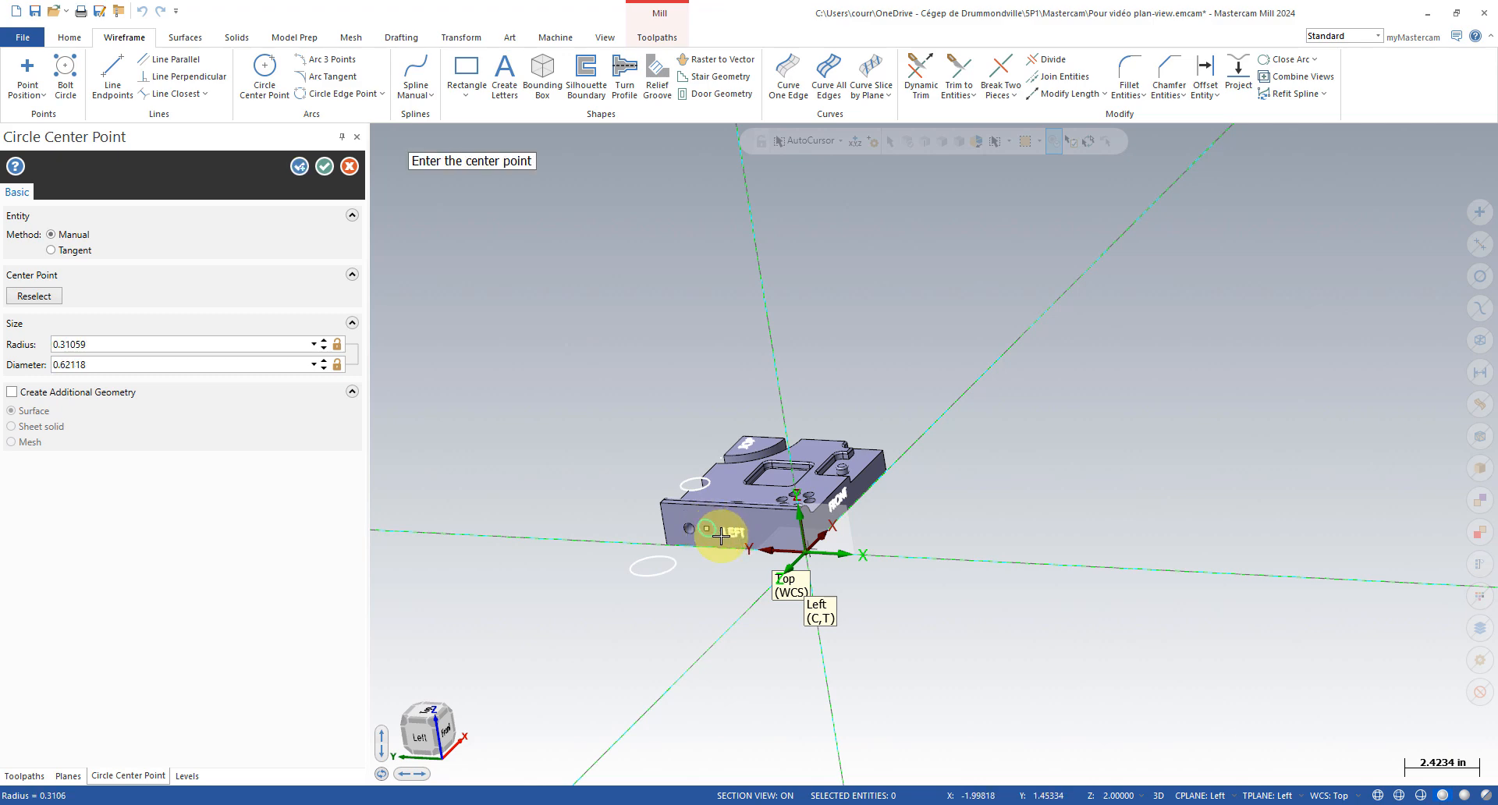
pyautogui.moveTo(779, 568)
pyautogui.mouseDown(button='middle')
pyautogui.moveTo(676, 582)
pyautogui.moveTo(759, 565)
pyautogui.mouseUp(button='middle')
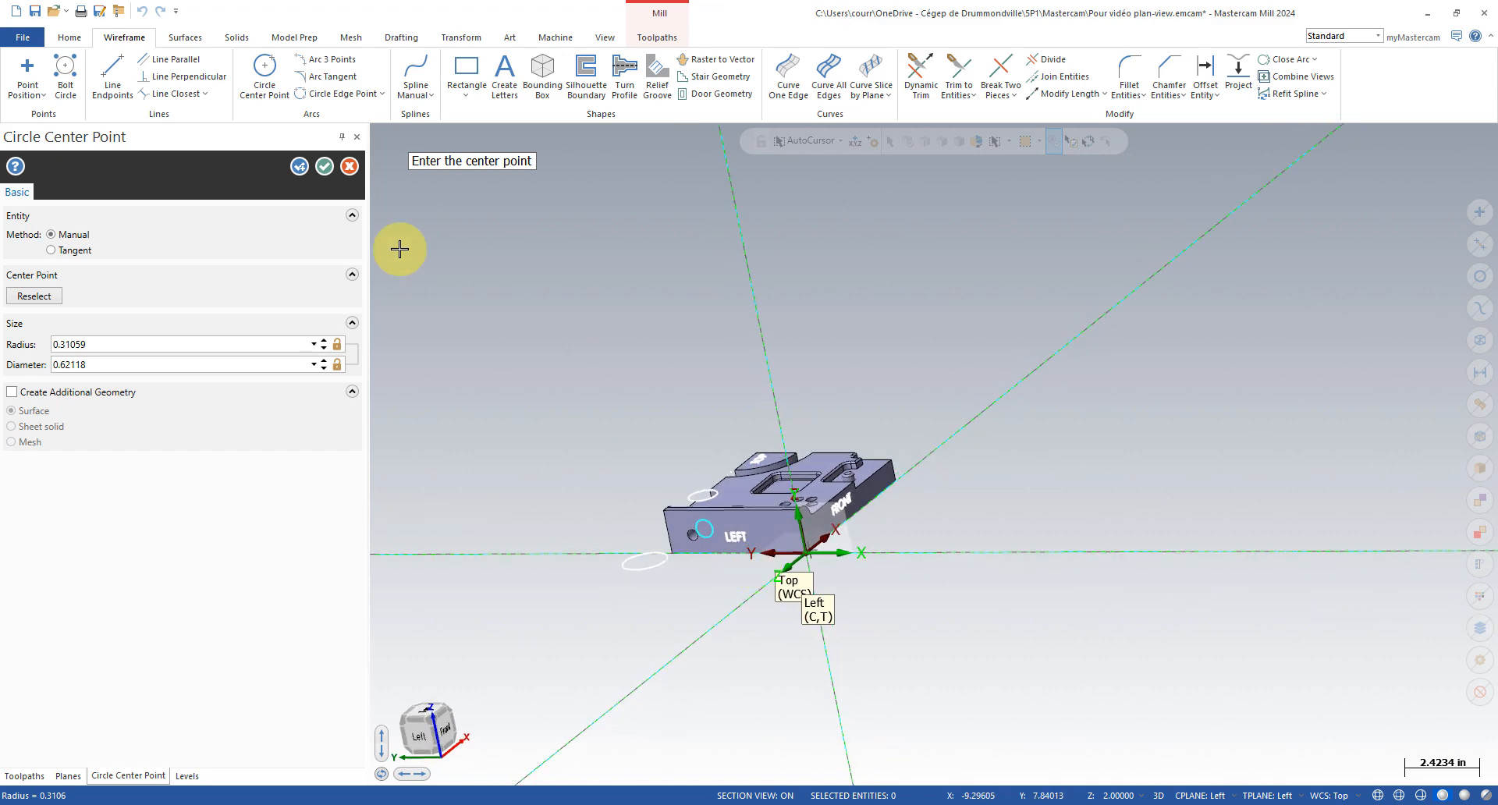
pyautogui.click(349, 170)
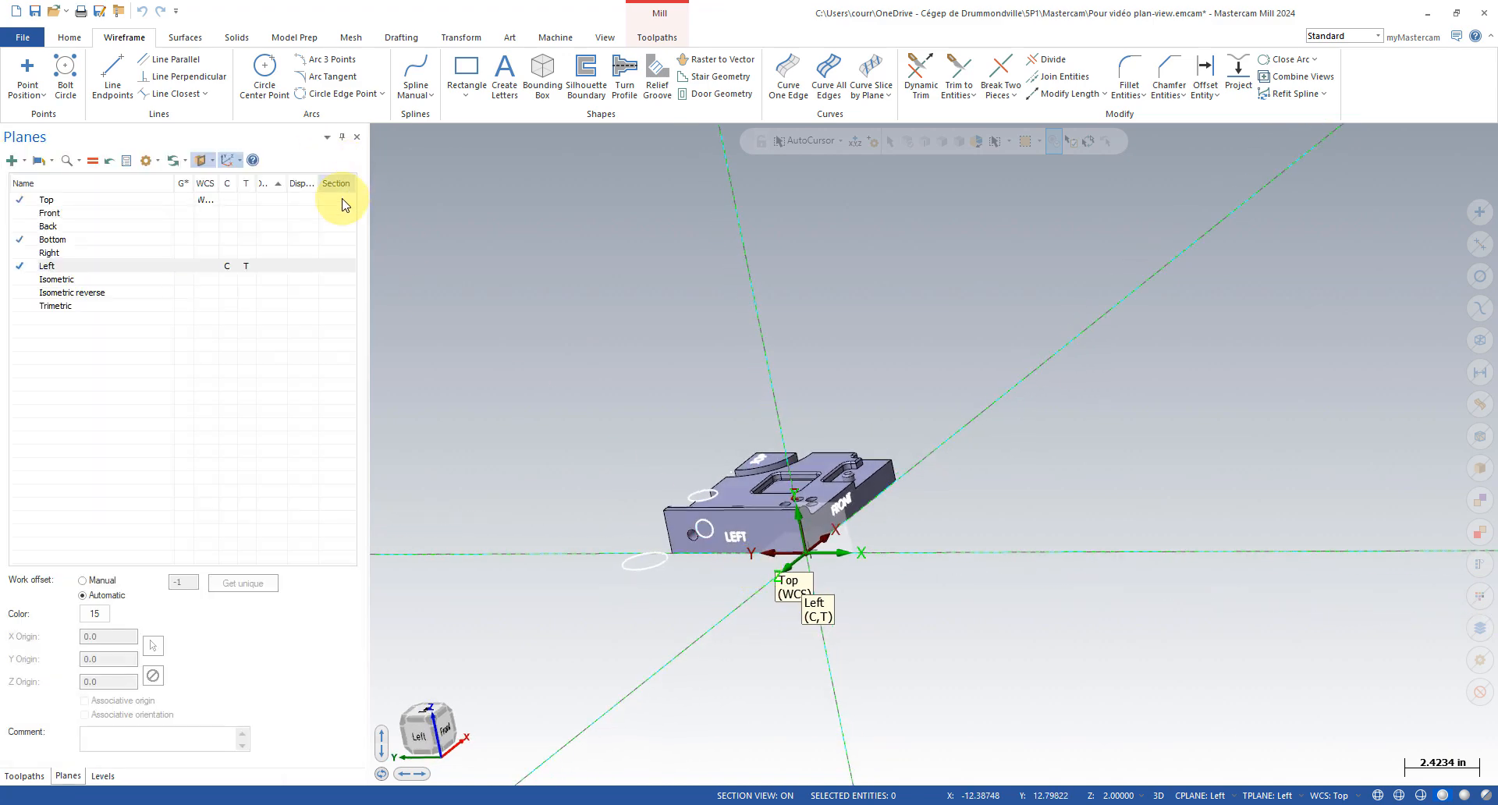
# - Switch the construction and tool planes through Right, Bottom, Back and Front, ending with Top, while keeping Top as the WCS
pyautogui.click(226, 252)
pyautogui.click(227, 240)
pyautogui.click(227, 226)
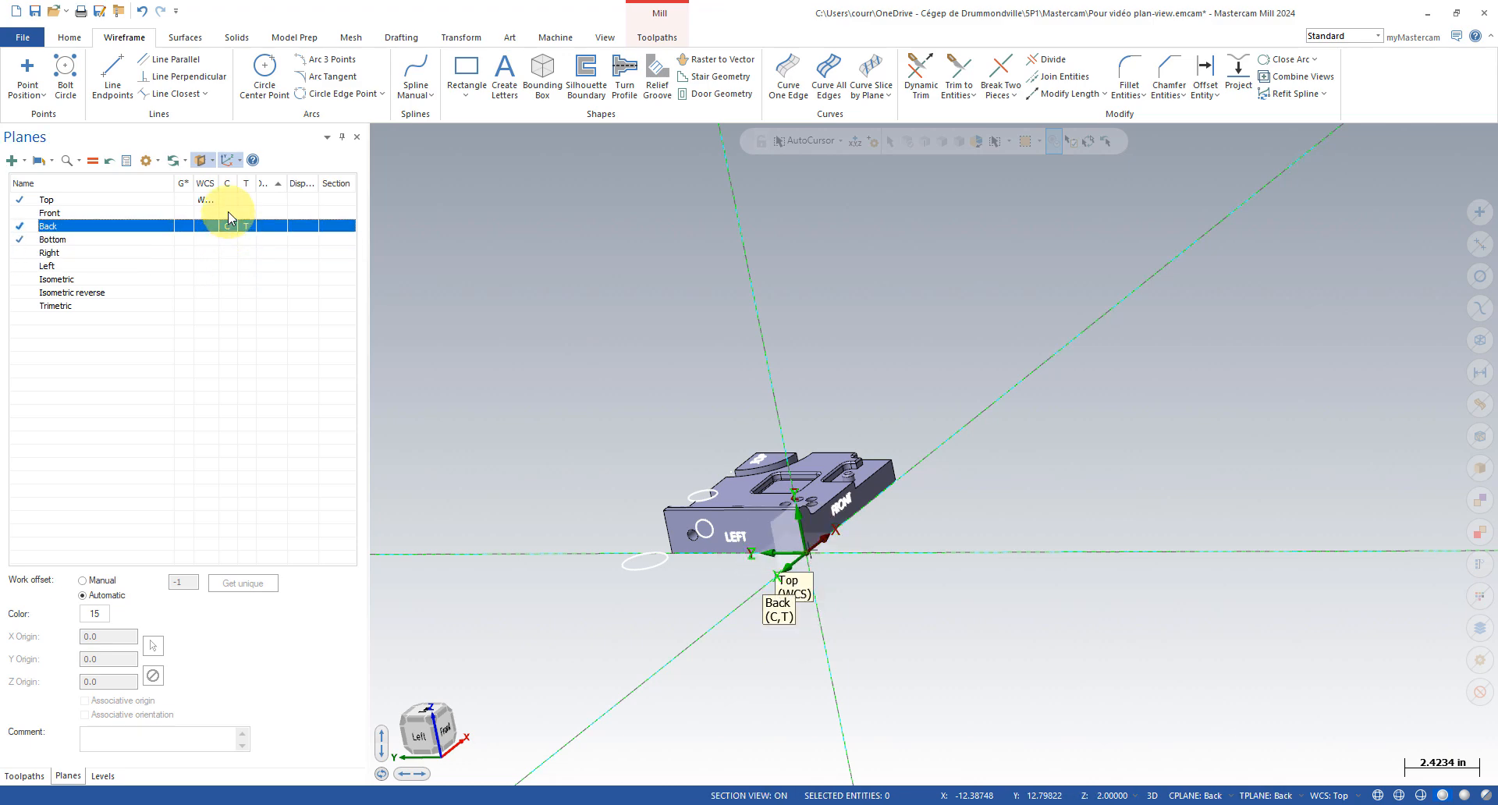
pyautogui.click(227, 213)
pyautogui.click(228, 201)
pyautogui.moveTo(614, 398); pyautogui.dragTo(541, 454, button='middle')
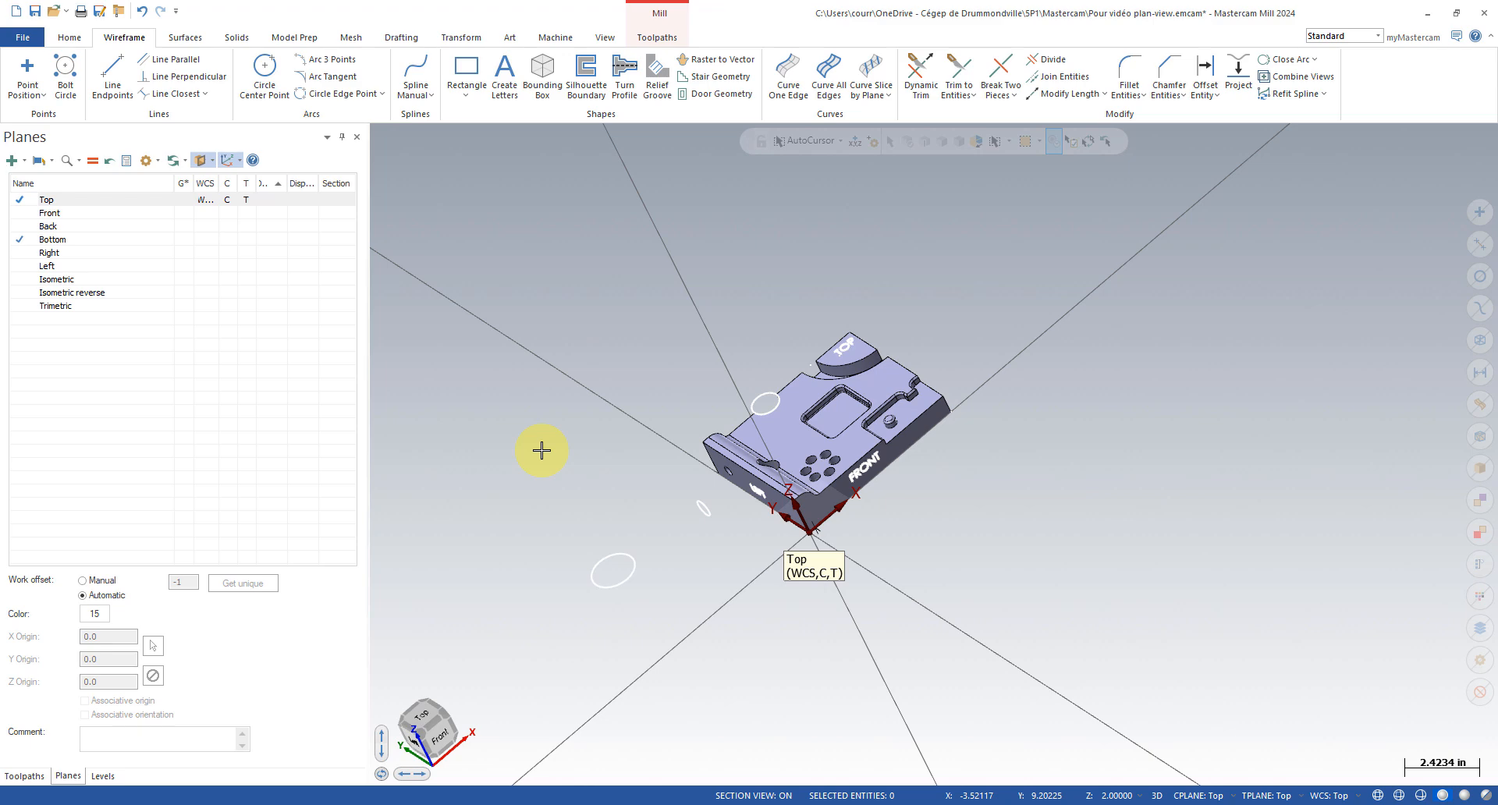
pyautogui.moveTo(633, 474); pyautogui.dragTo(489, 344, button='middle')
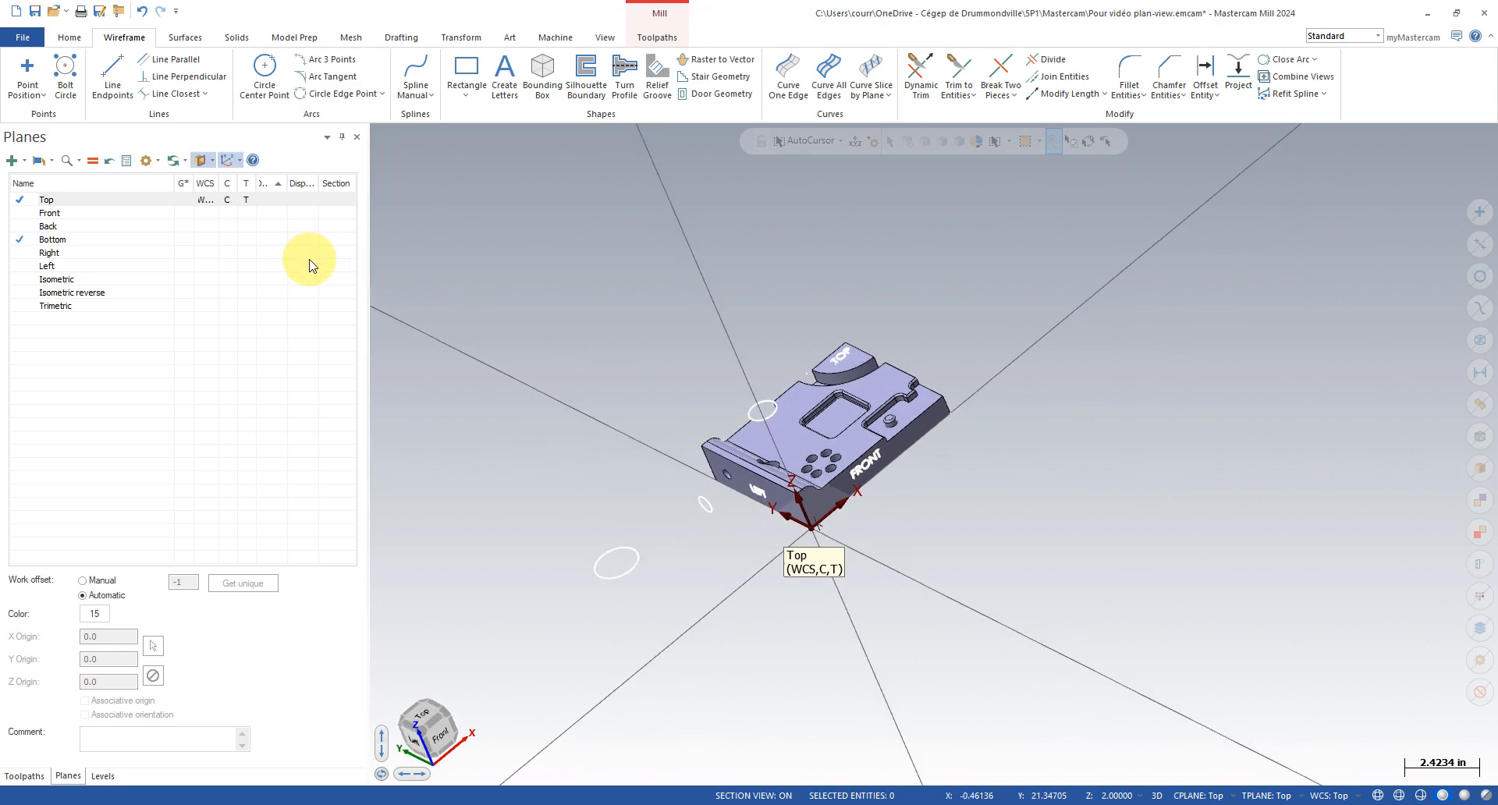